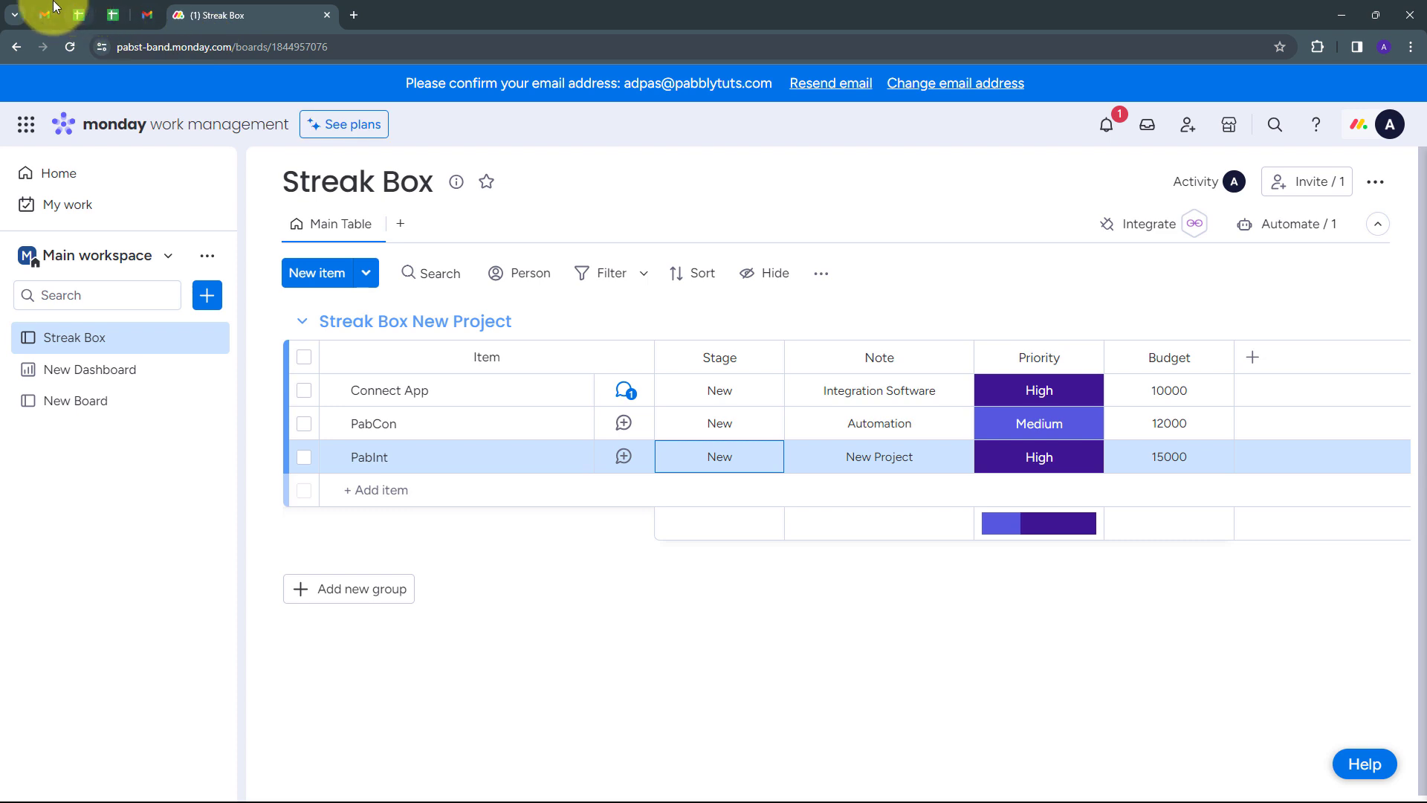
- Compare the boxes in Streak's Pabbly pipeline in Gmail with the items on monday.com's Streak Box board
{"action": "left_click", "coordinate": [146, 15]}
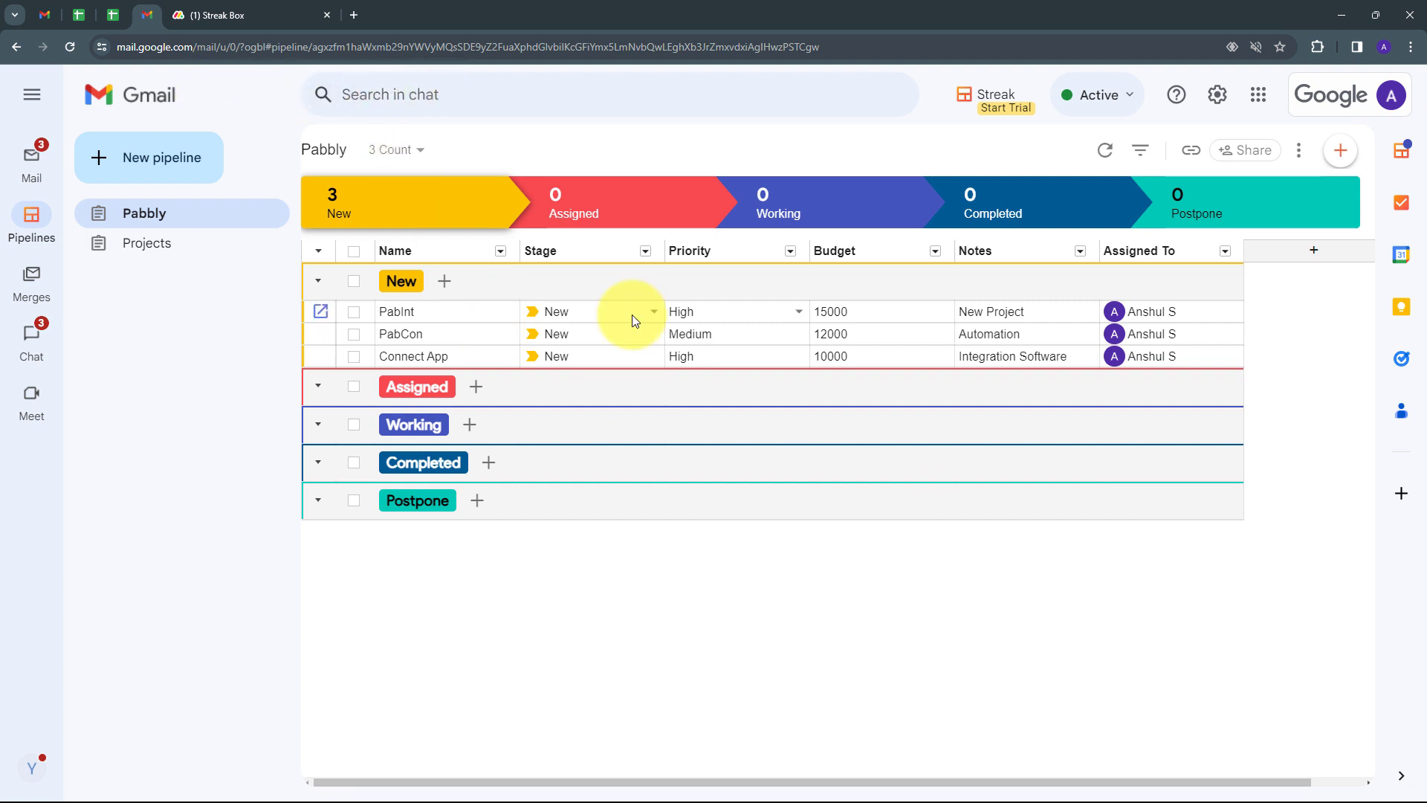
{"action": "left_click", "coordinate": [248, 12]}
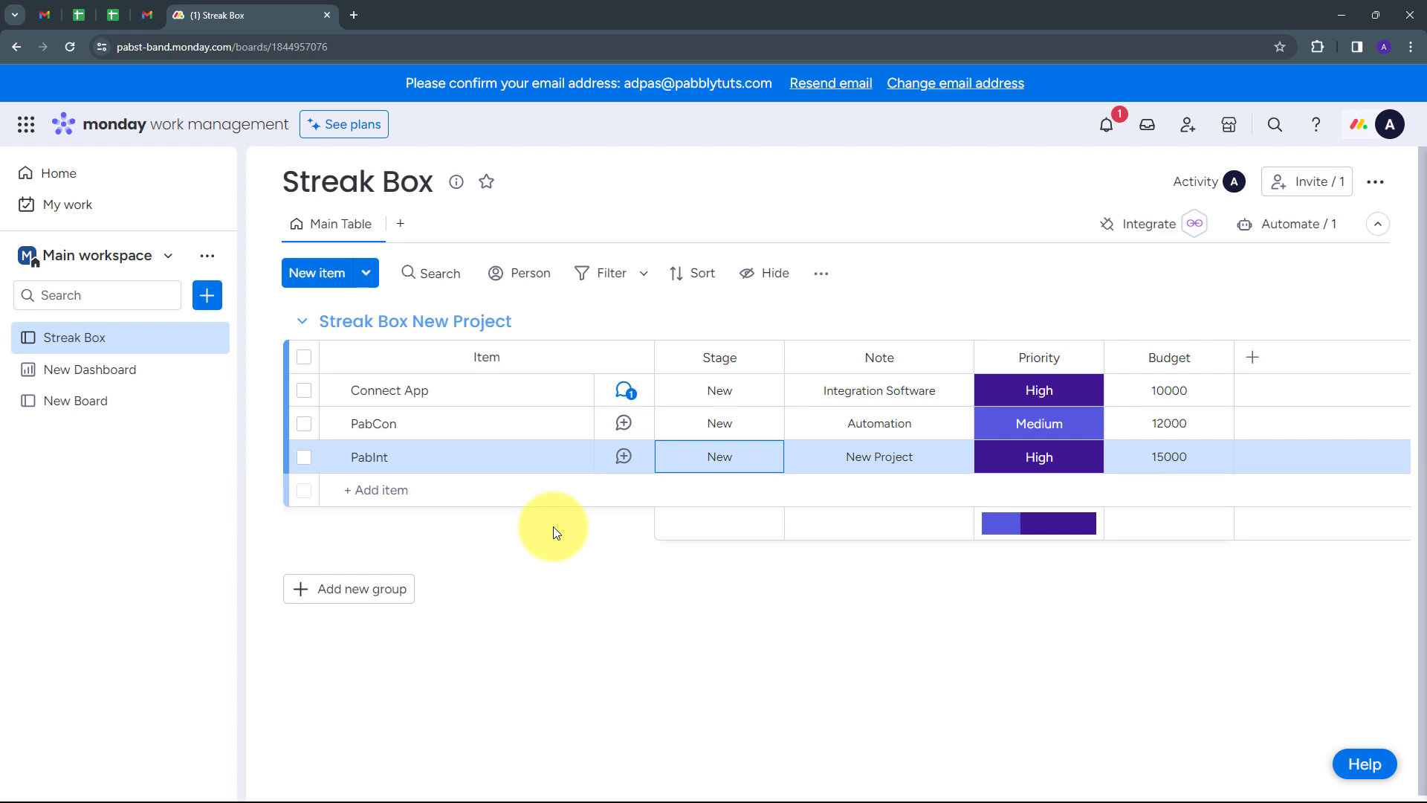
{"action": "left_click", "coordinate": [147, 12]}
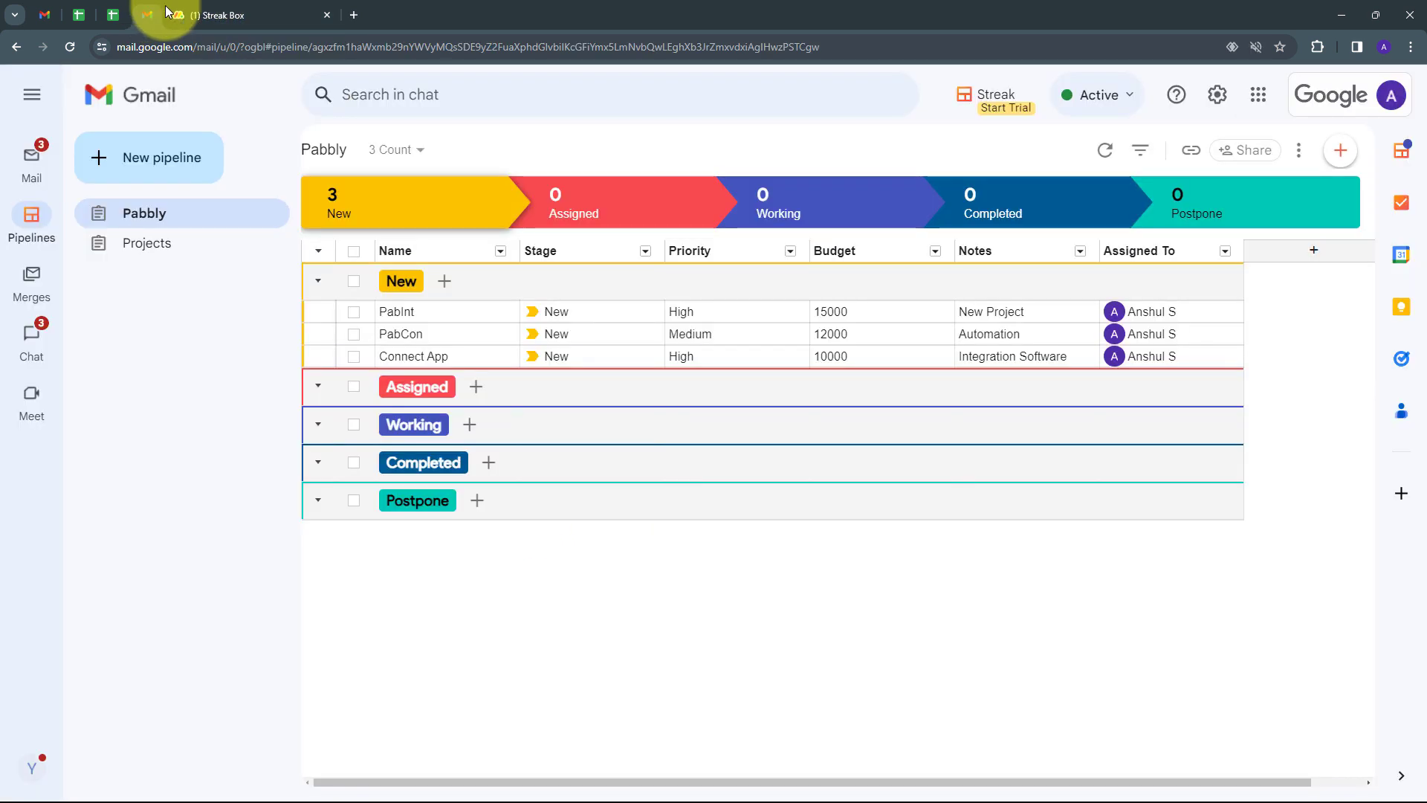
{"action": "left_click", "coordinate": [213, 12]}
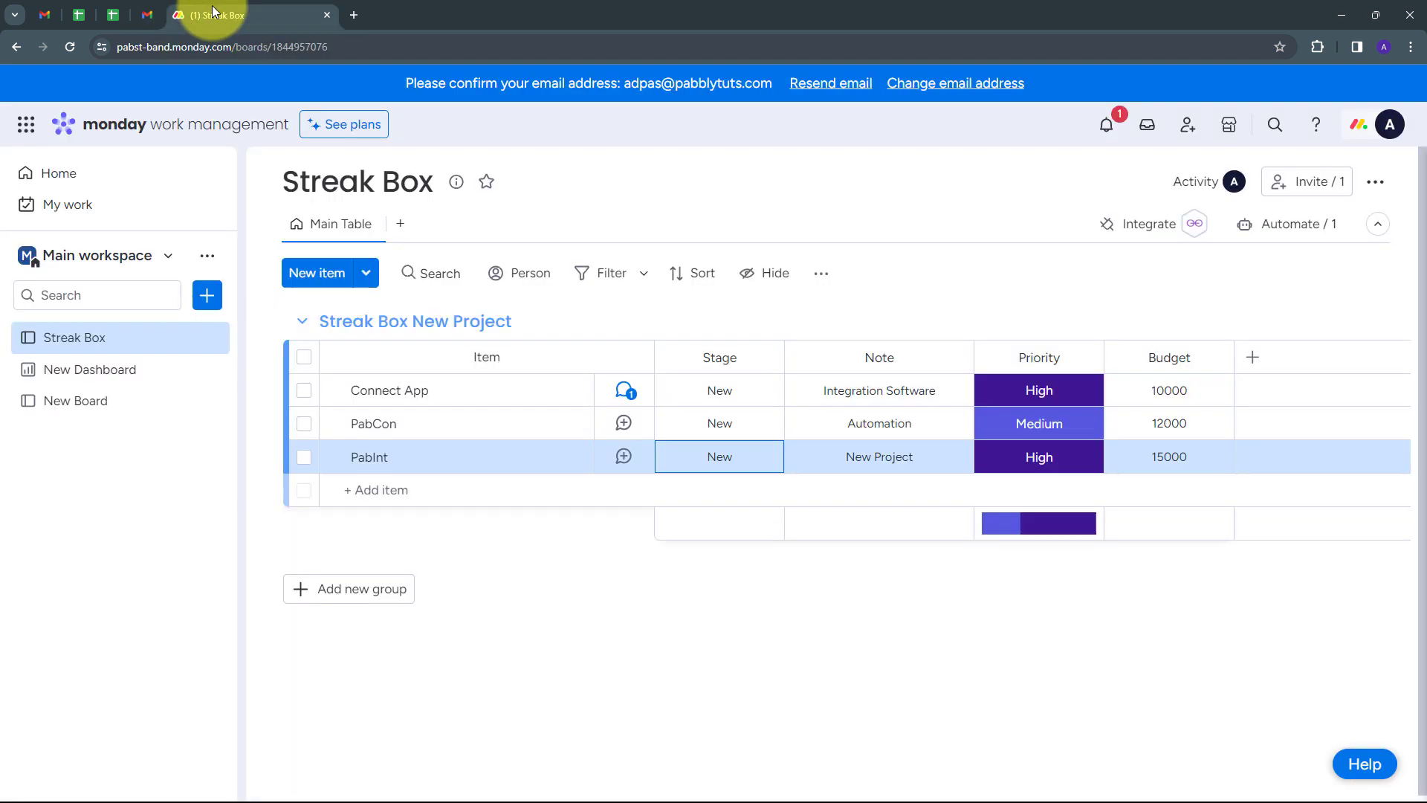
- Go to the Pabbly website in a new browser tab, sign in and open Pabbly Connect
{"action": "left_click", "coordinate": [356, 15]}
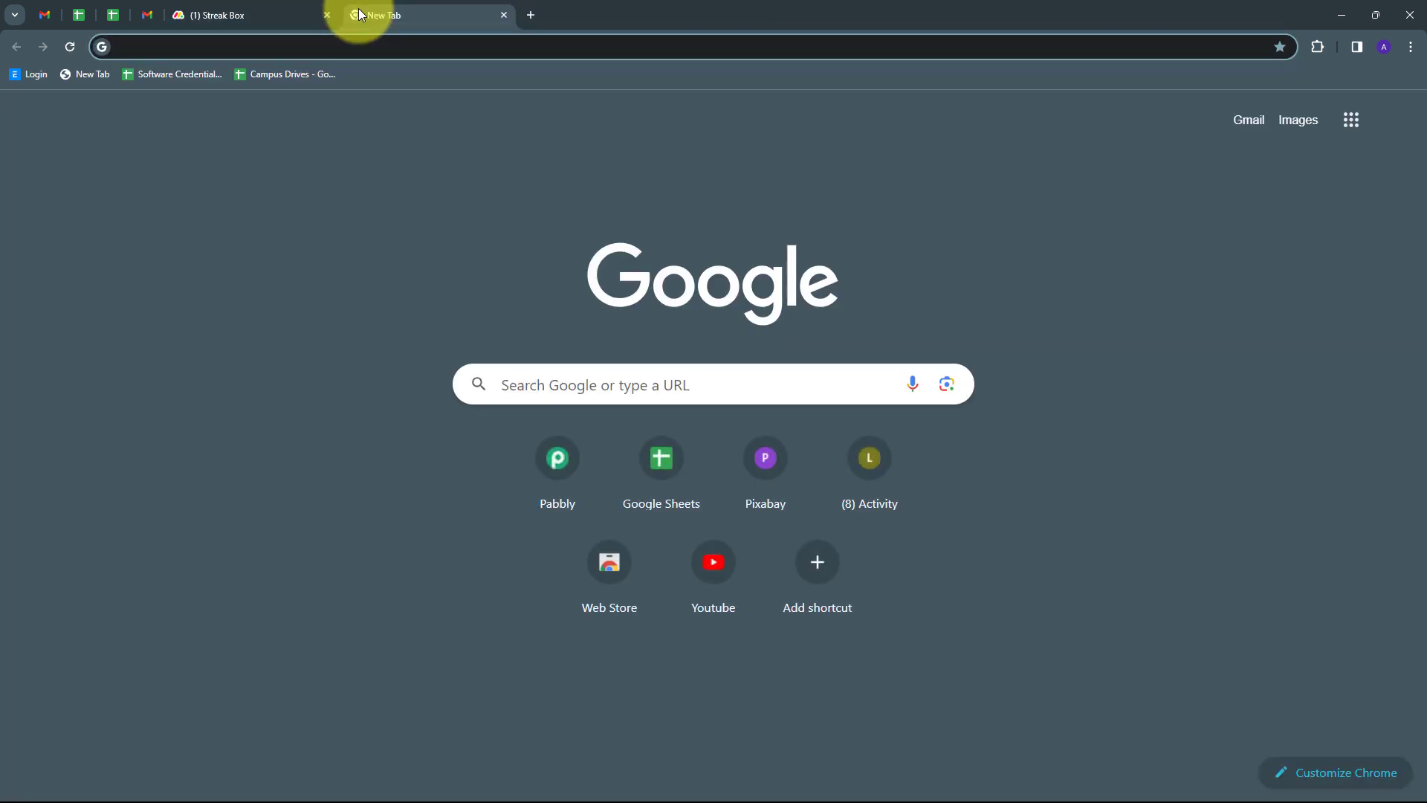
{"action": "type", "text": "pabbly"}
{"action": "key", "text": "Return"}
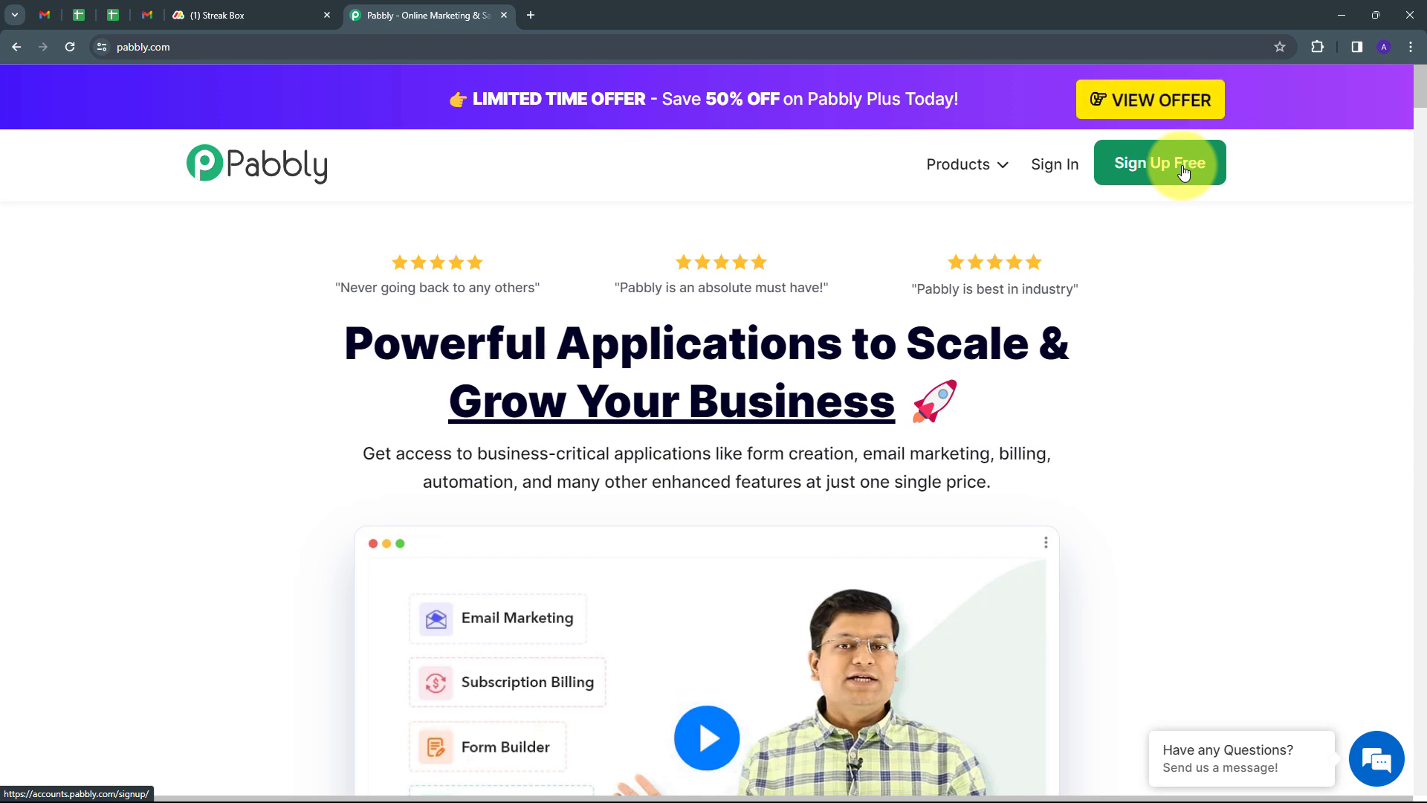
{"action": "left_click", "coordinate": [1037, 165]}
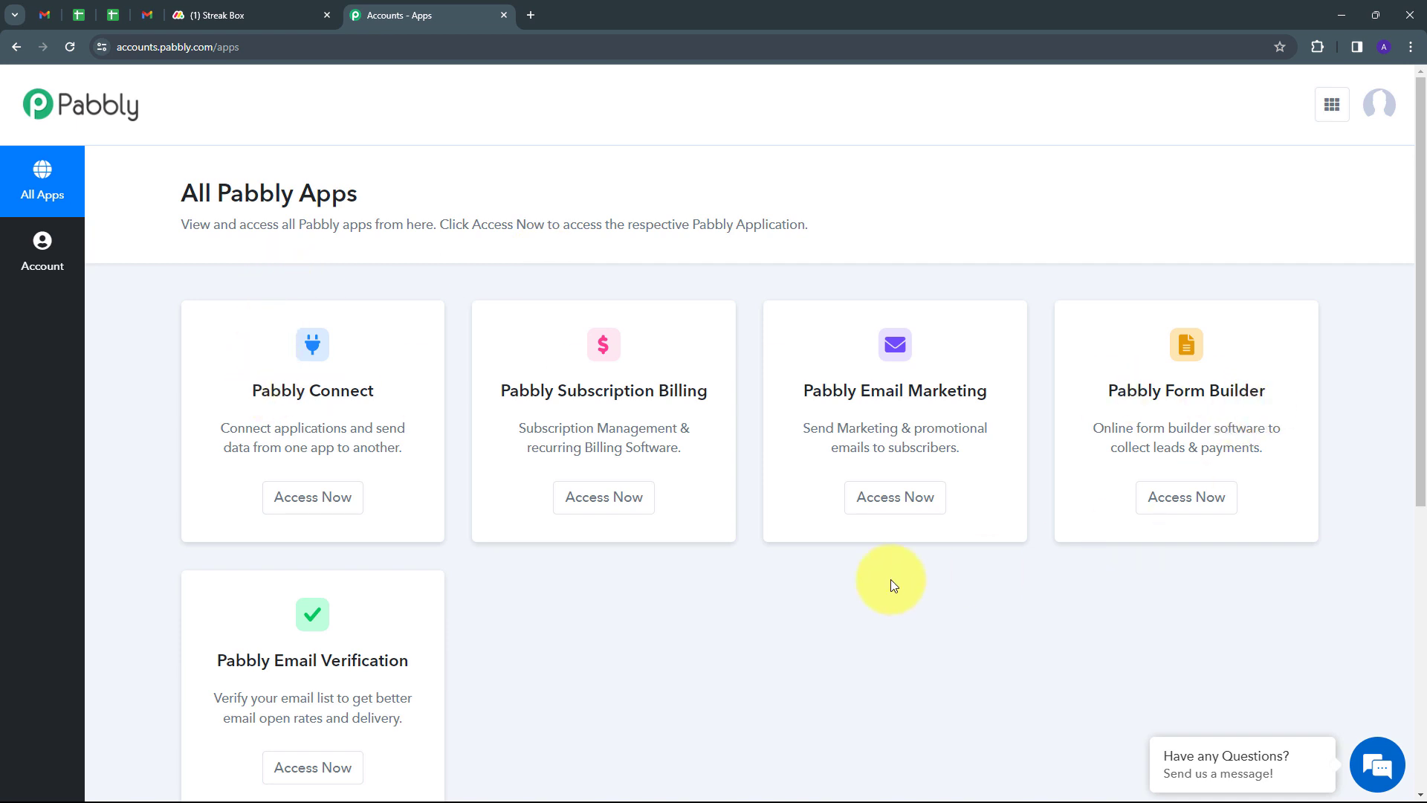
{"action": "scroll", "coordinate": [483, 393], "scroll_direction": "down", "scroll_amount": 1}
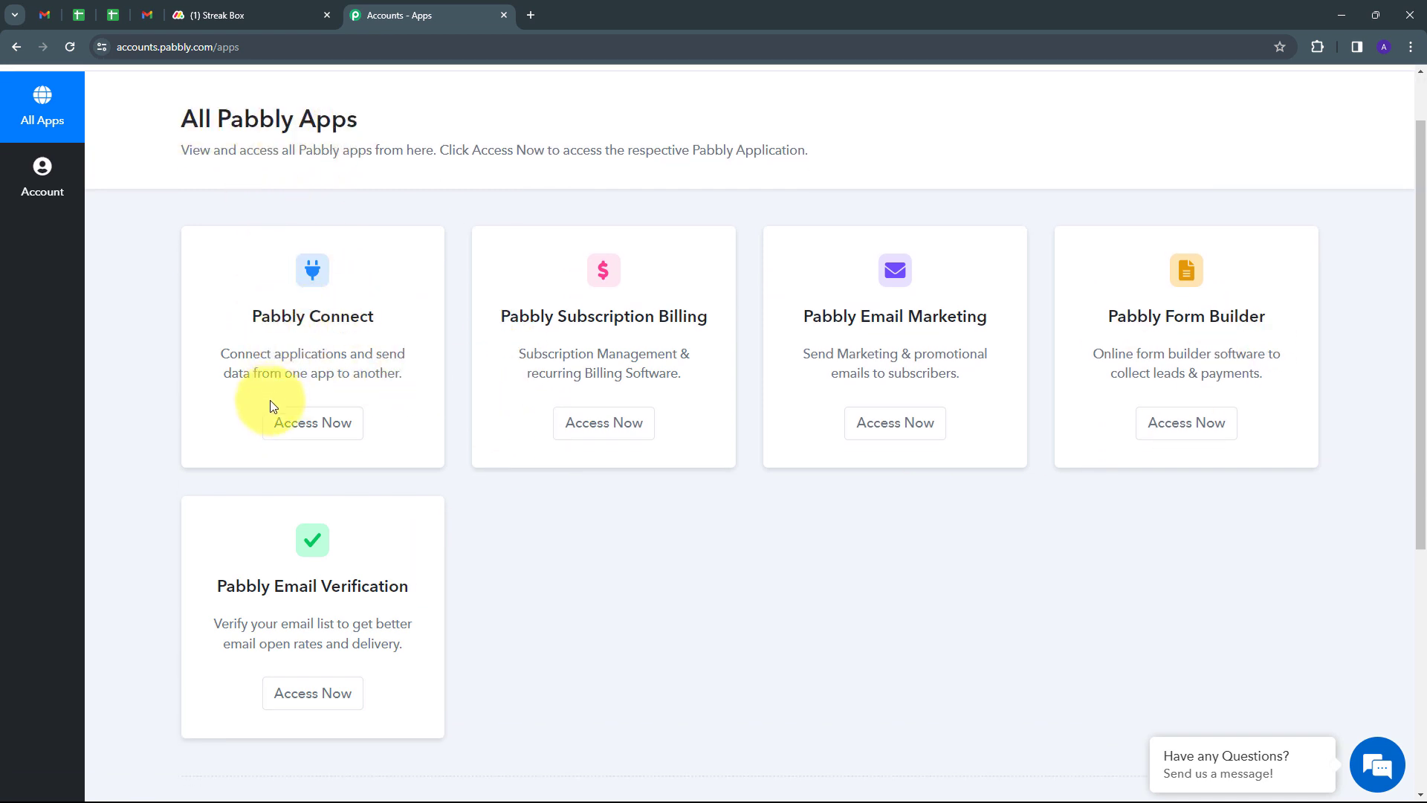
{"action": "left_click", "coordinate": [308, 429]}
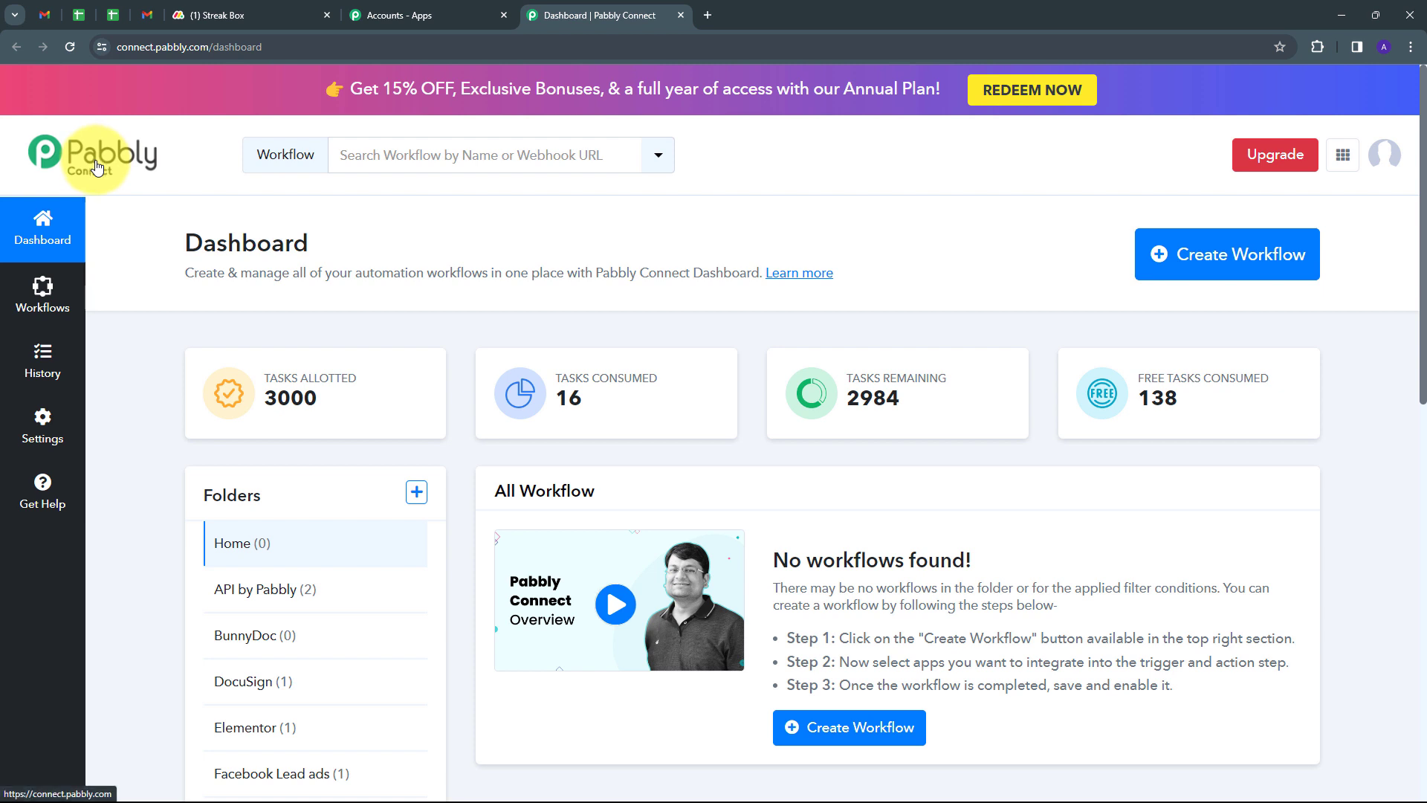
- Create a workflow named "Update Monday.com Item when Streak Box Stage Changes" in the Home folder
{"action": "scroll", "coordinate": [627, 464], "scroll_direction": "down", "scroll_amount": 1}
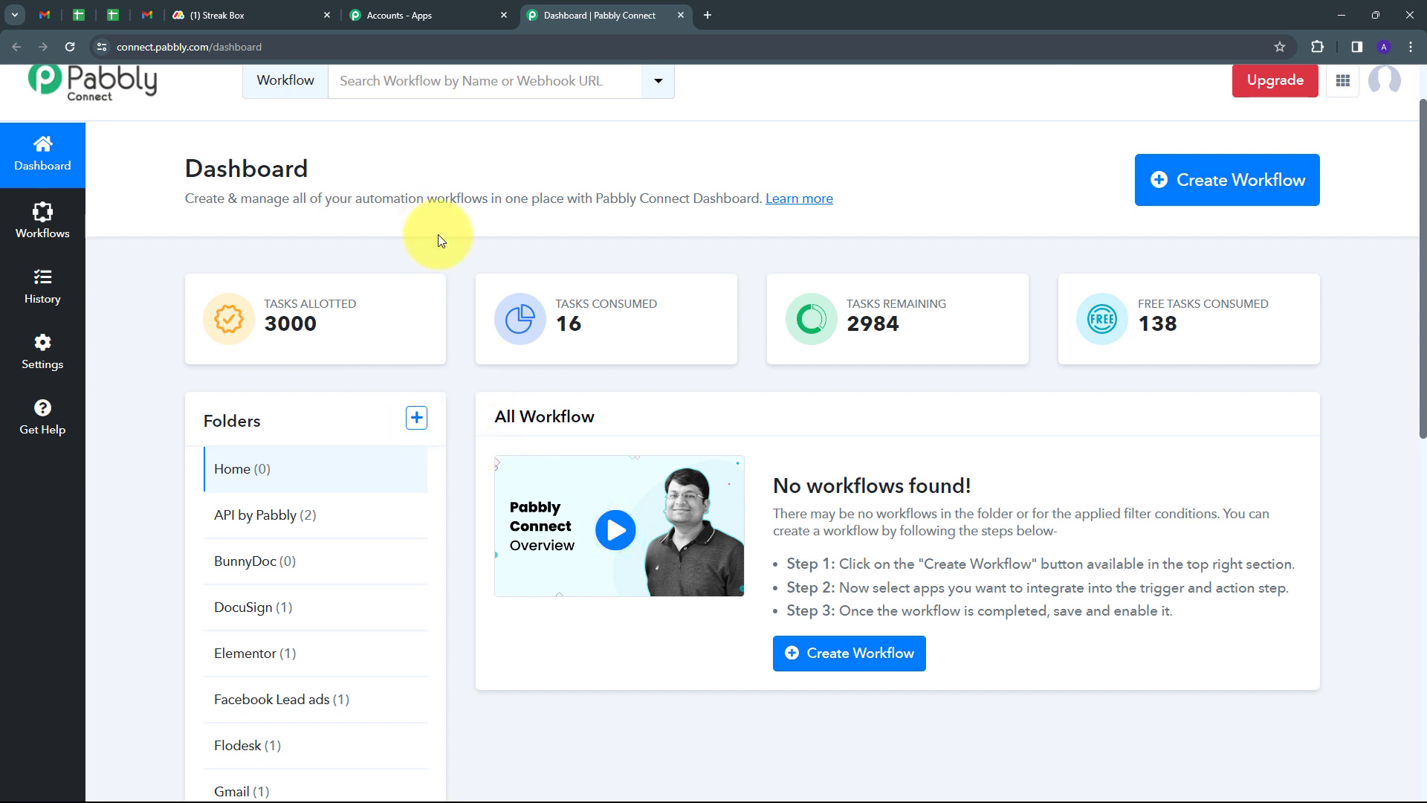
{"action": "left_click", "coordinate": [1185, 195]}
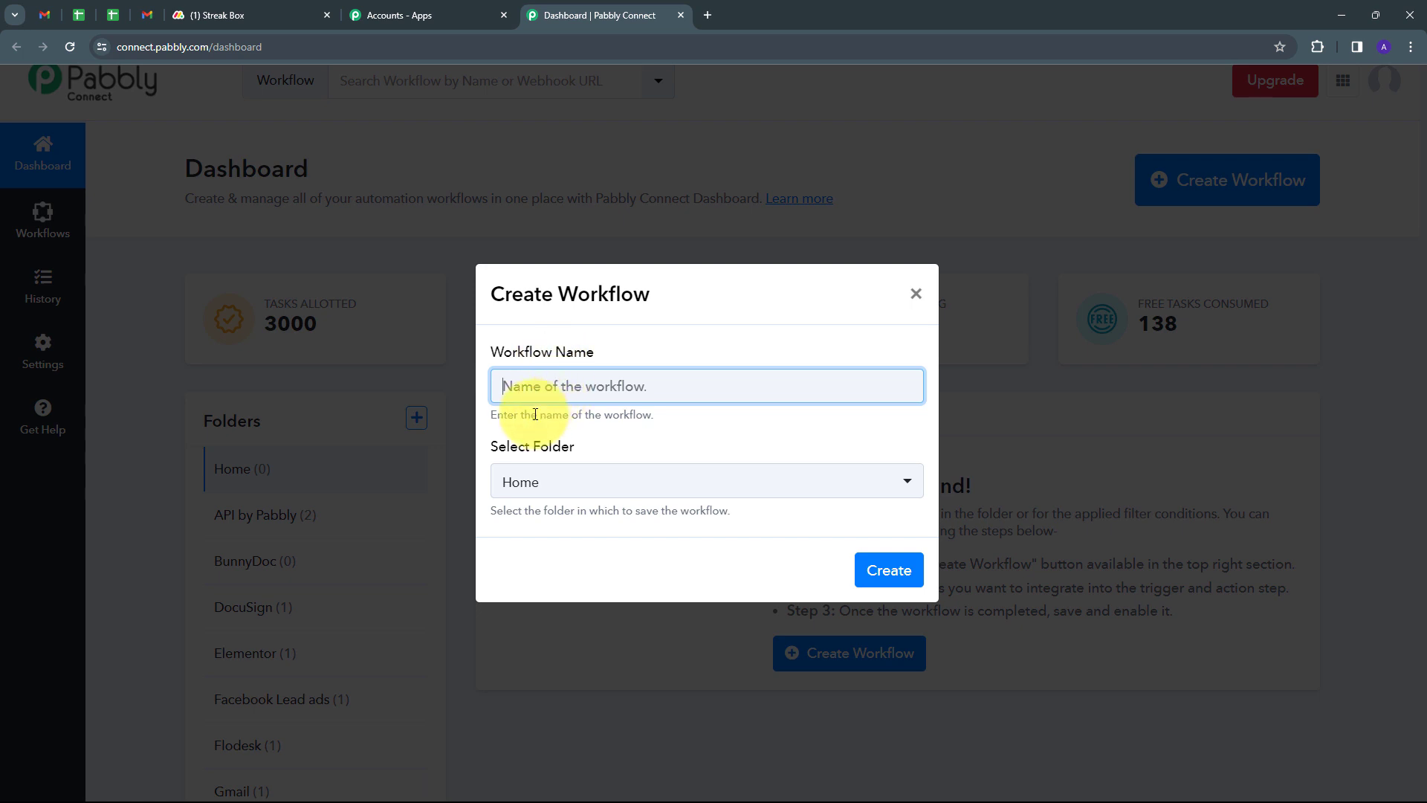
{"action": "type", "text": "Update Monday.com Item when Streak Box Stage Changes"}
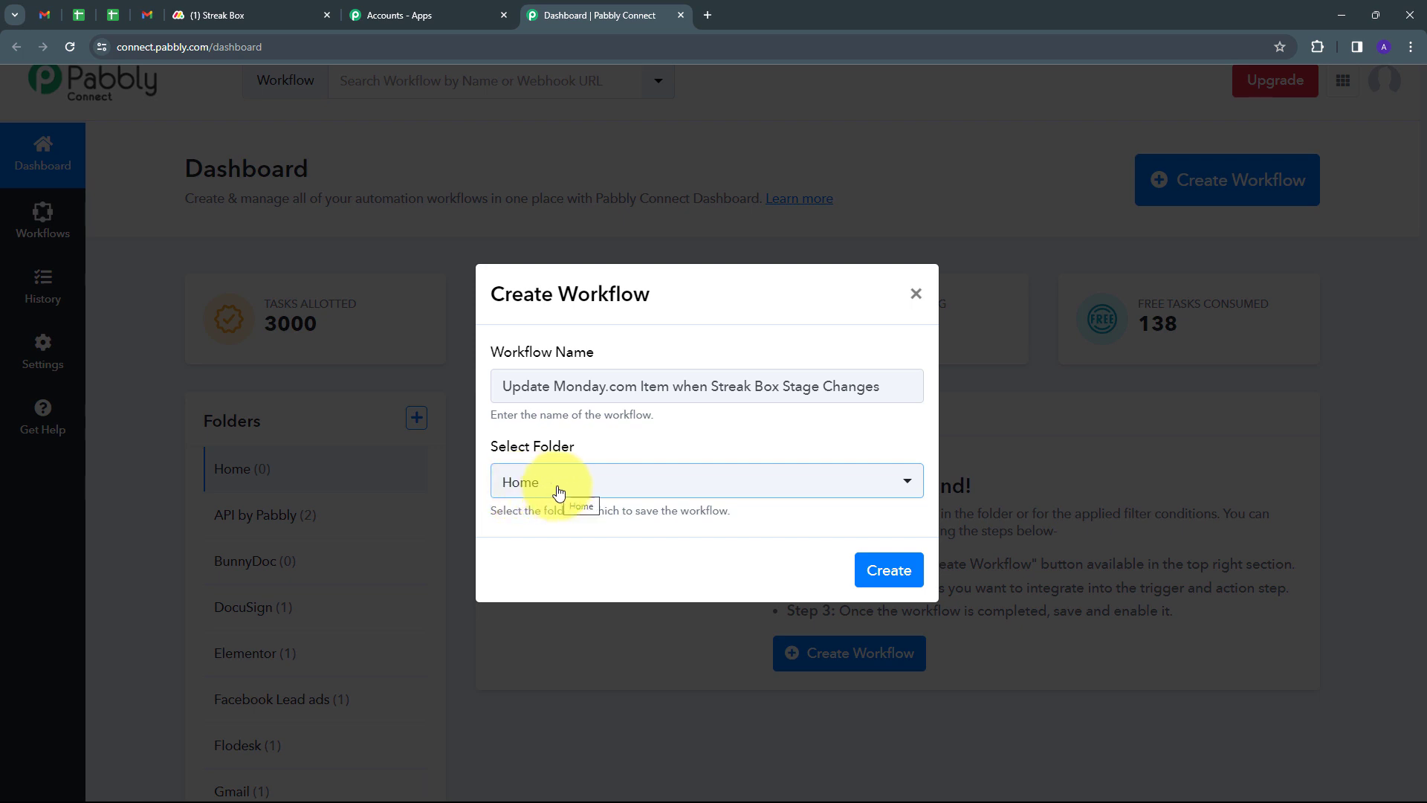
{"action": "left_click", "coordinate": [884, 569]}
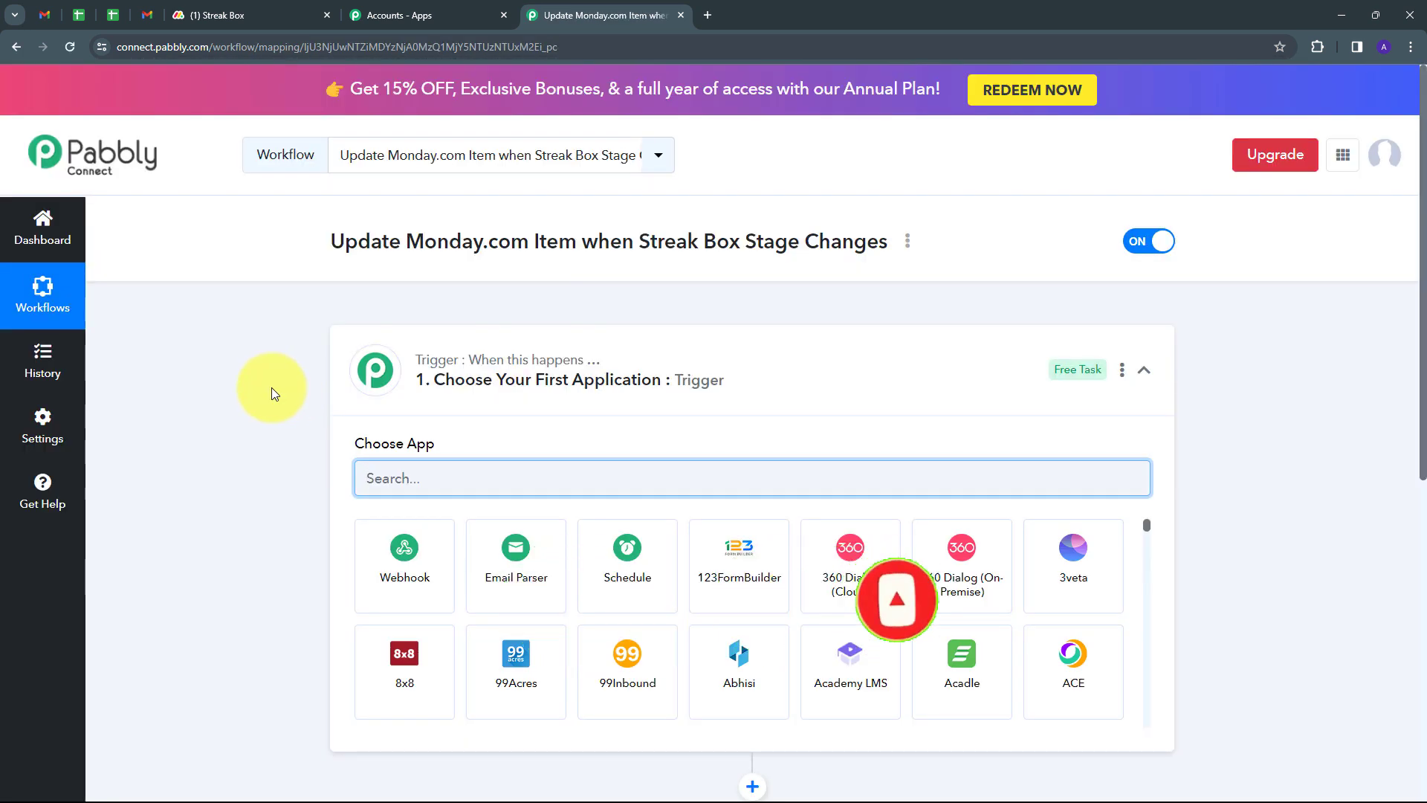
- Set the workflow's trigger app to Streak CRM and its trigger event to Box Change Stage
{"action": "scroll", "coordinate": [270, 366], "scroll_direction": "down", "scroll_amount": 3}
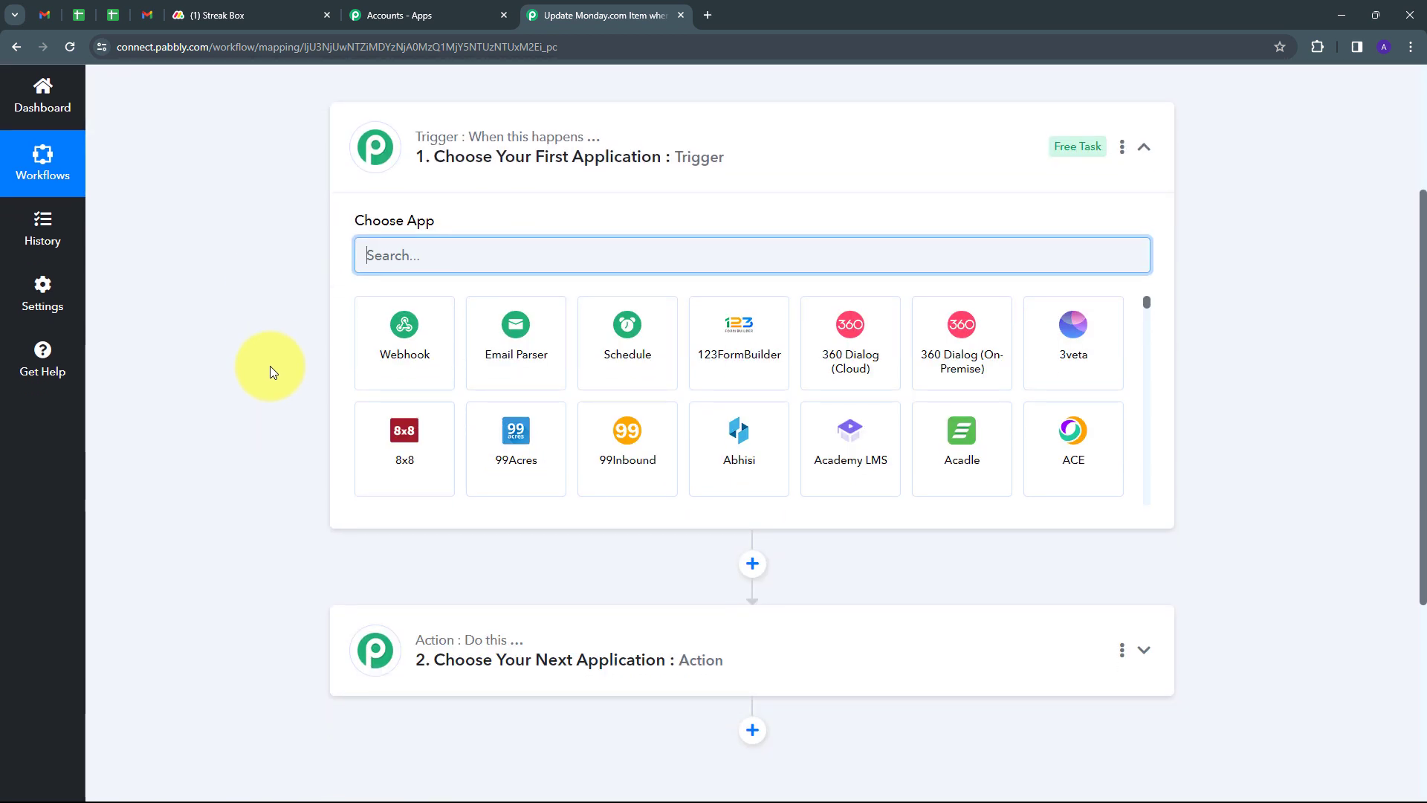
{"action": "mouse_move", "coordinate": [434, 140]}
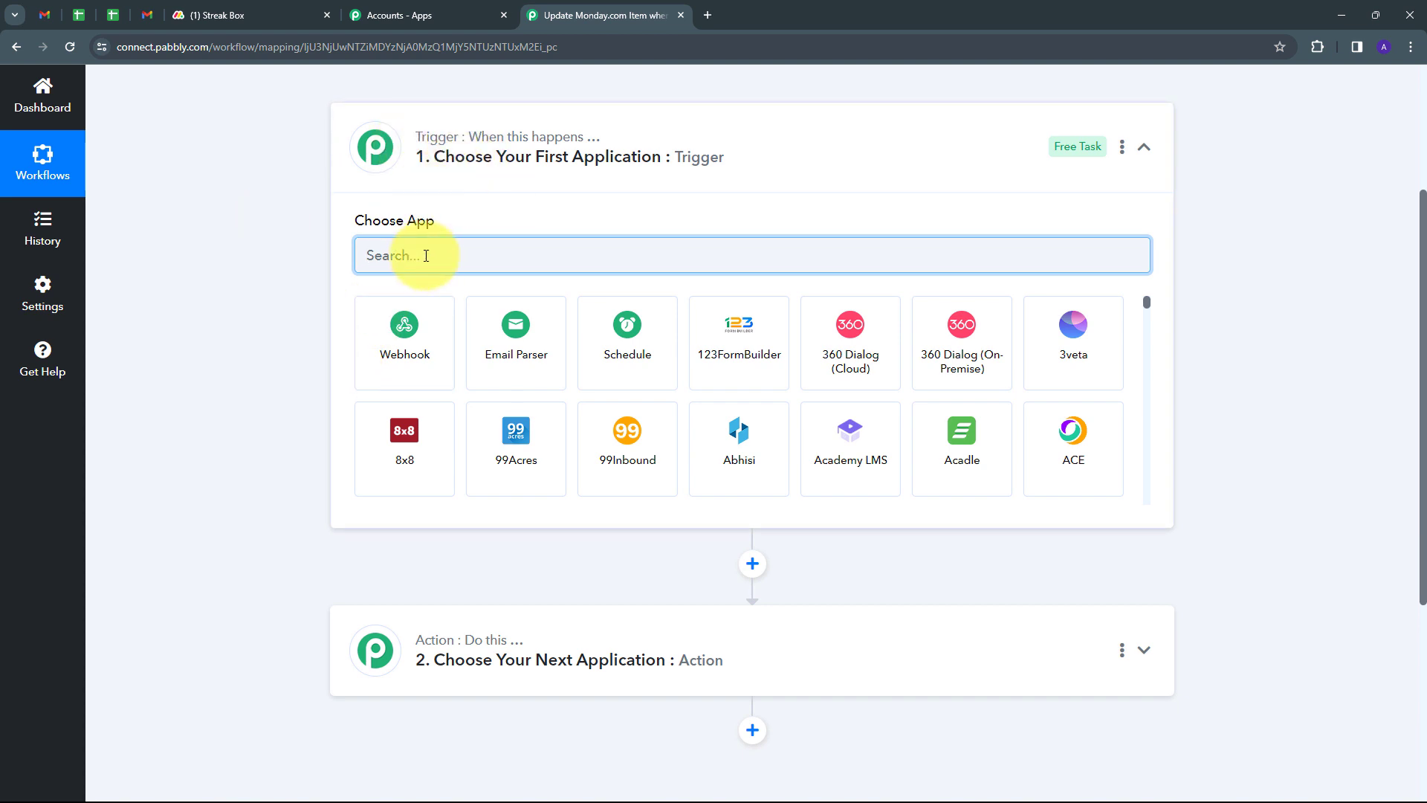
{"action": "type", "text": "Streak CRM"}
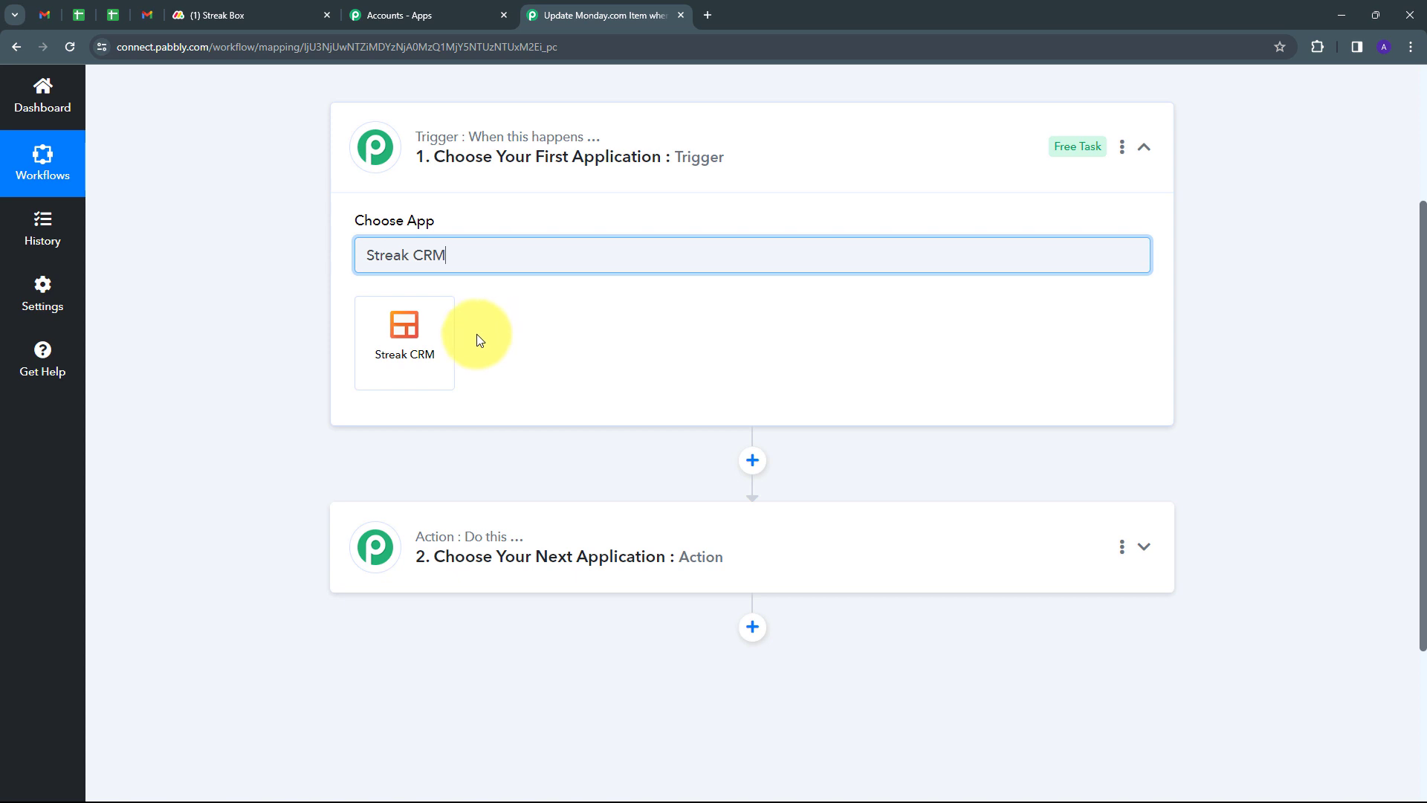
{"action": "left_click", "coordinate": [425, 342]}
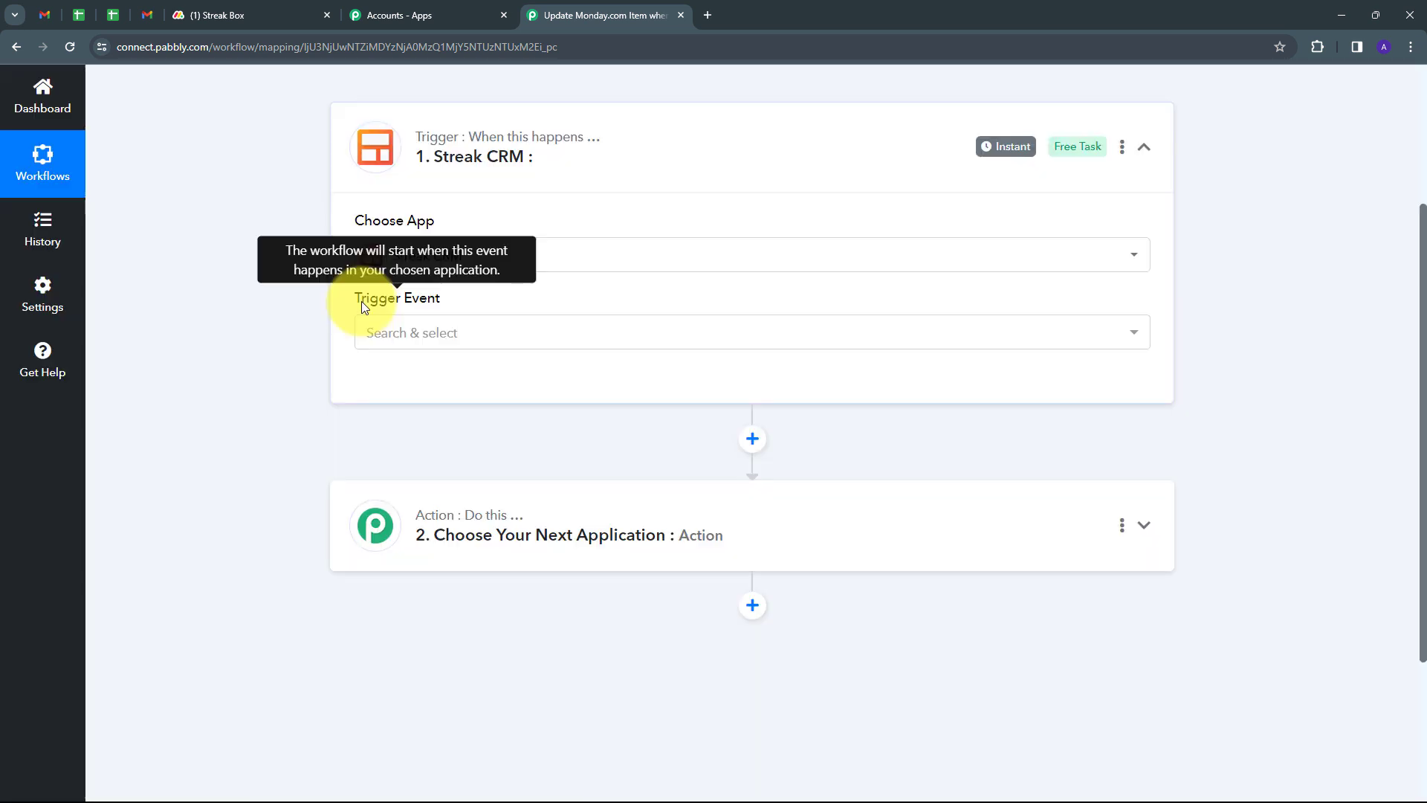
{"action": "left_click", "coordinate": [684, 325]}
{"action": "scroll", "coordinate": [424, 585], "scroll_direction": "down", "scroll_amount": 3}
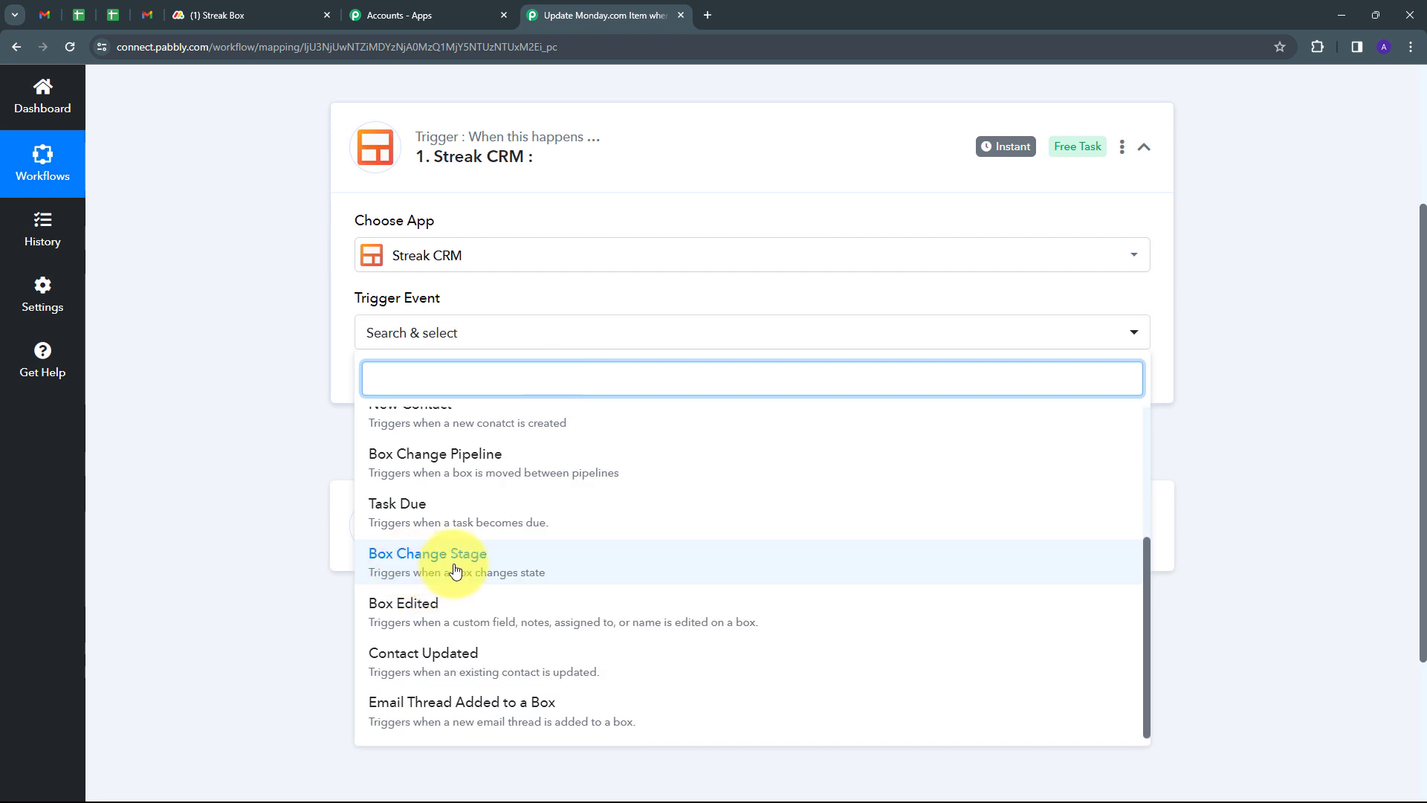
{"action": "left_click", "coordinate": [455, 569]}
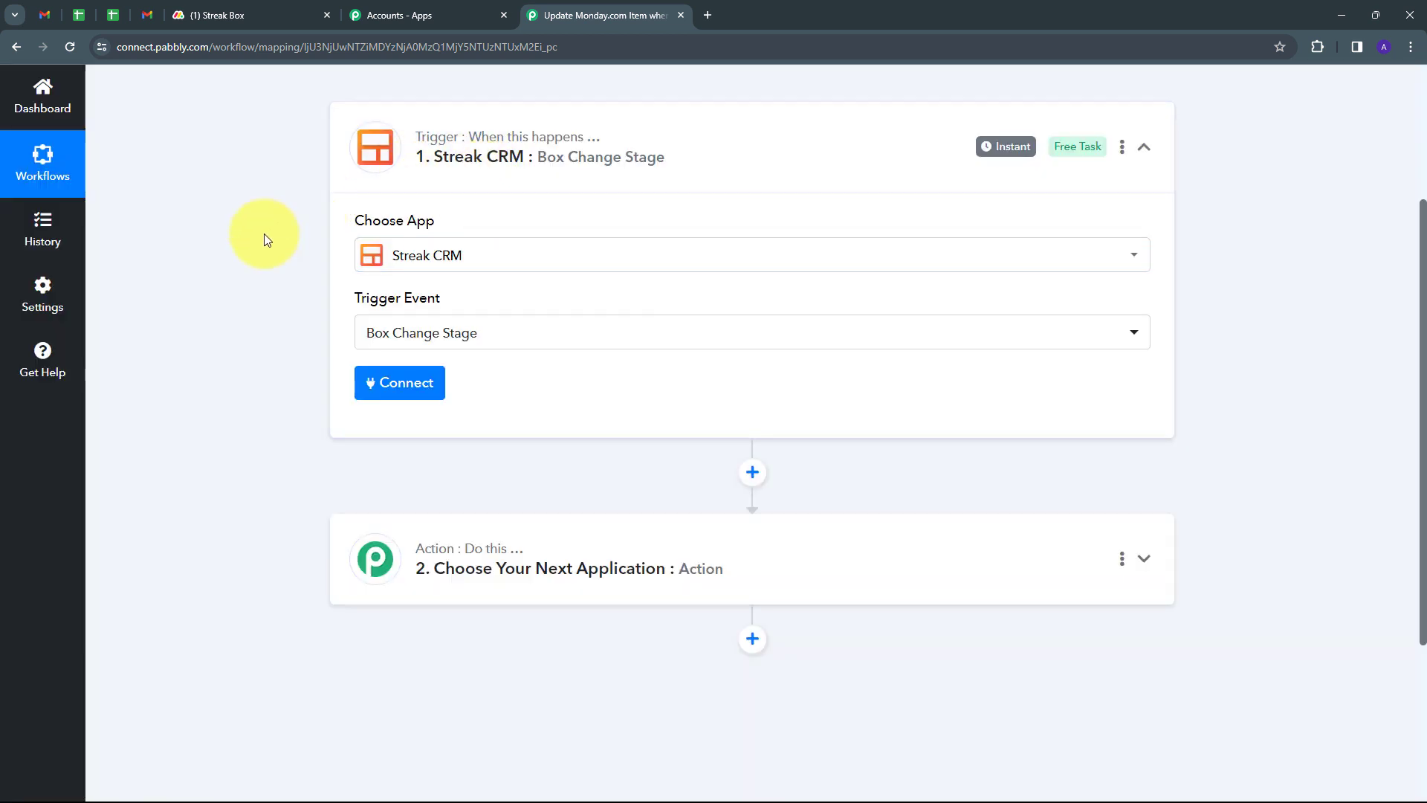
- Start a new Streak CRM connection for the trigger and copy the existing API key from Streak's custom integrations in Gmail
{"action": "left_click", "coordinate": [384, 393]}
{"action": "left_click", "coordinate": [707, 260]}
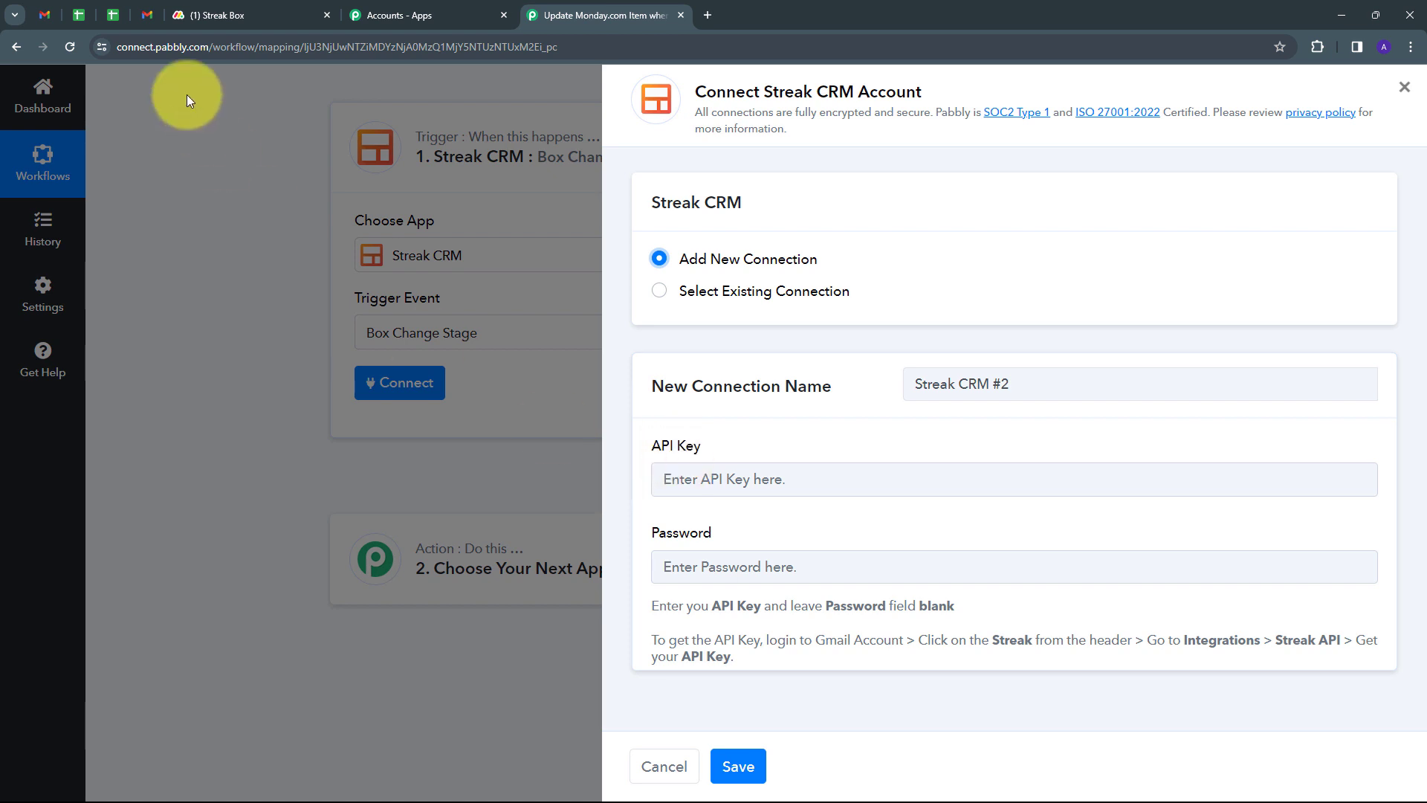
{"action": "left_click", "coordinate": [147, 15]}
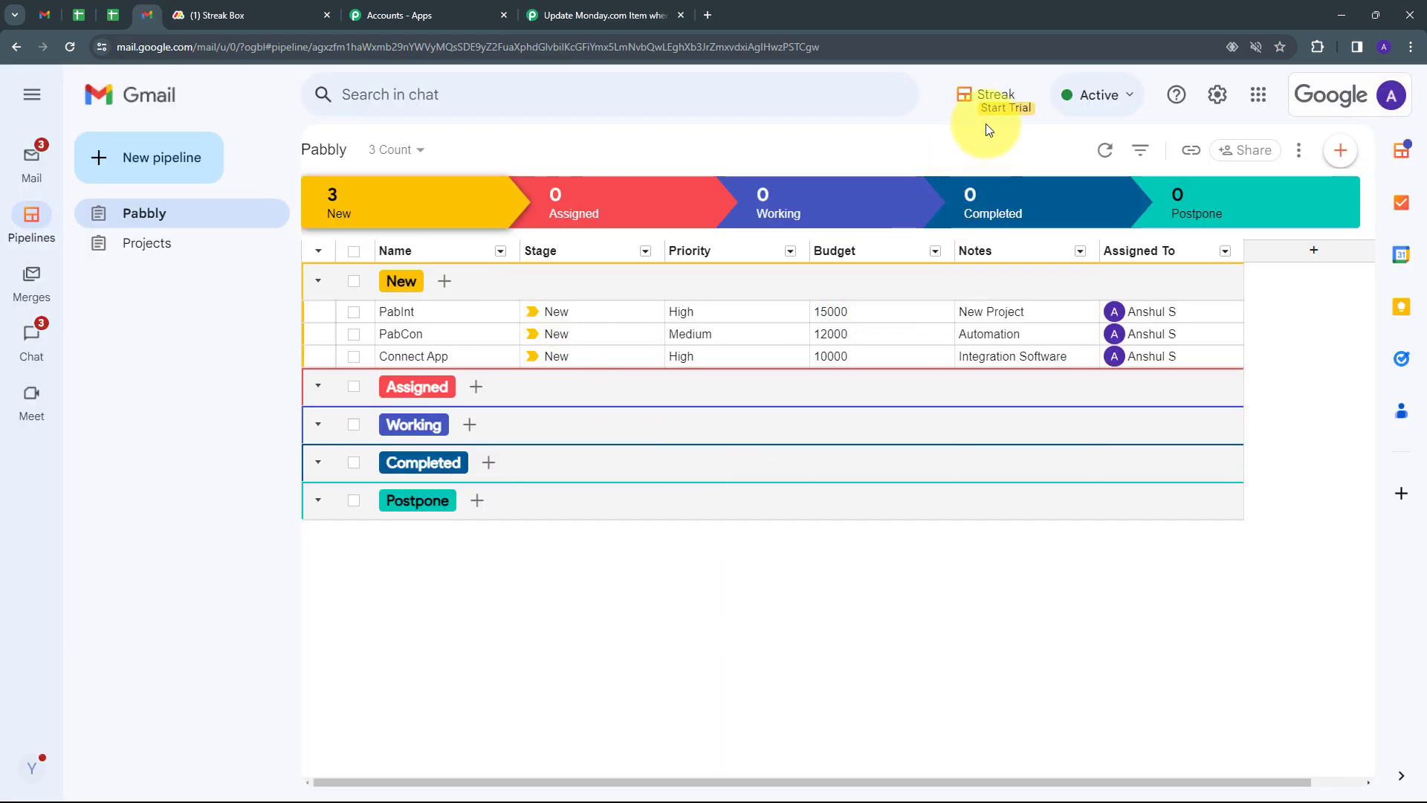
{"action": "left_click", "coordinate": [993, 101]}
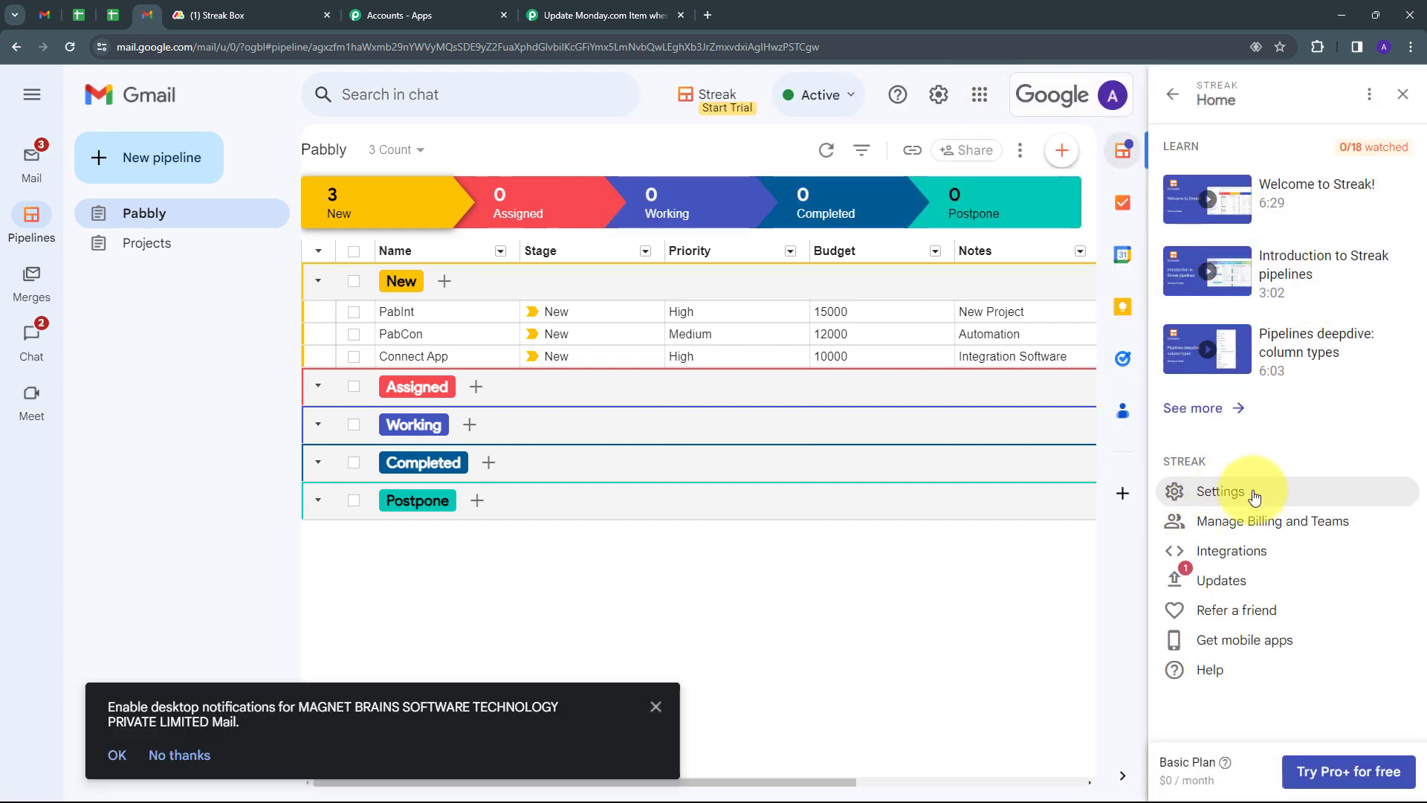
{"action": "left_click", "coordinate": [1248, 552]}
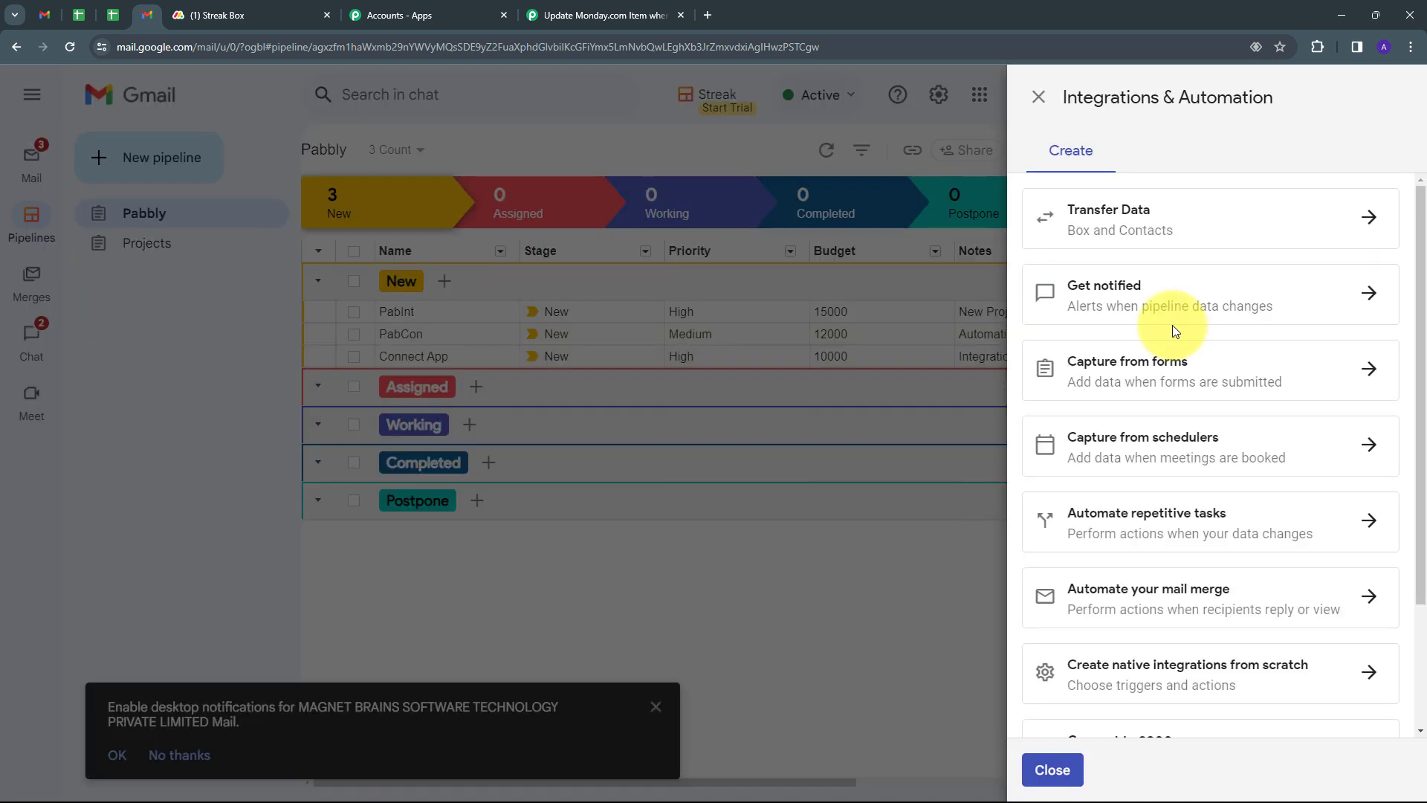
{"action": "scroll", "coordinate": [1159, 484], "scroll_direction": "down", "scroll_amount": 3}
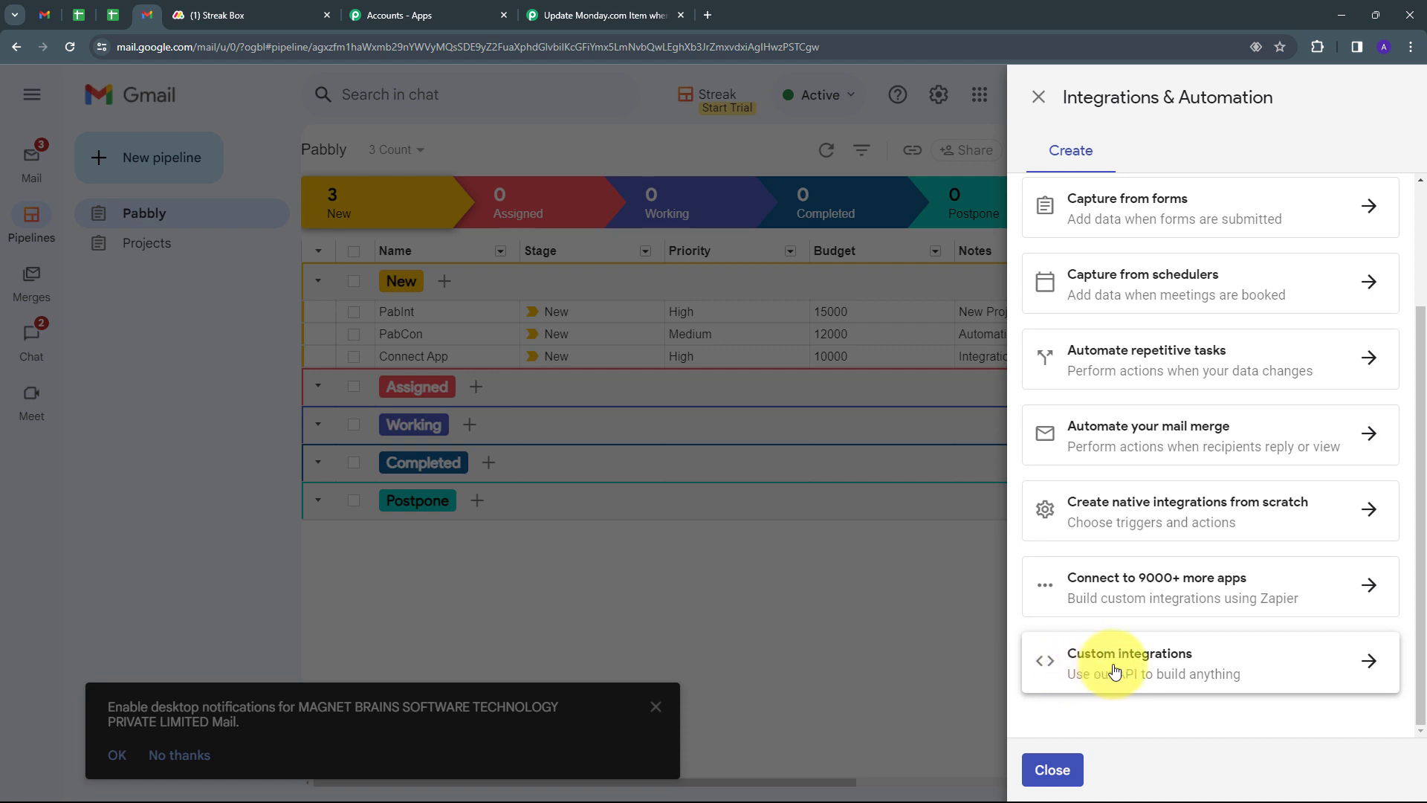
{"action": "left_click", "coordinate": [1158, 669]}
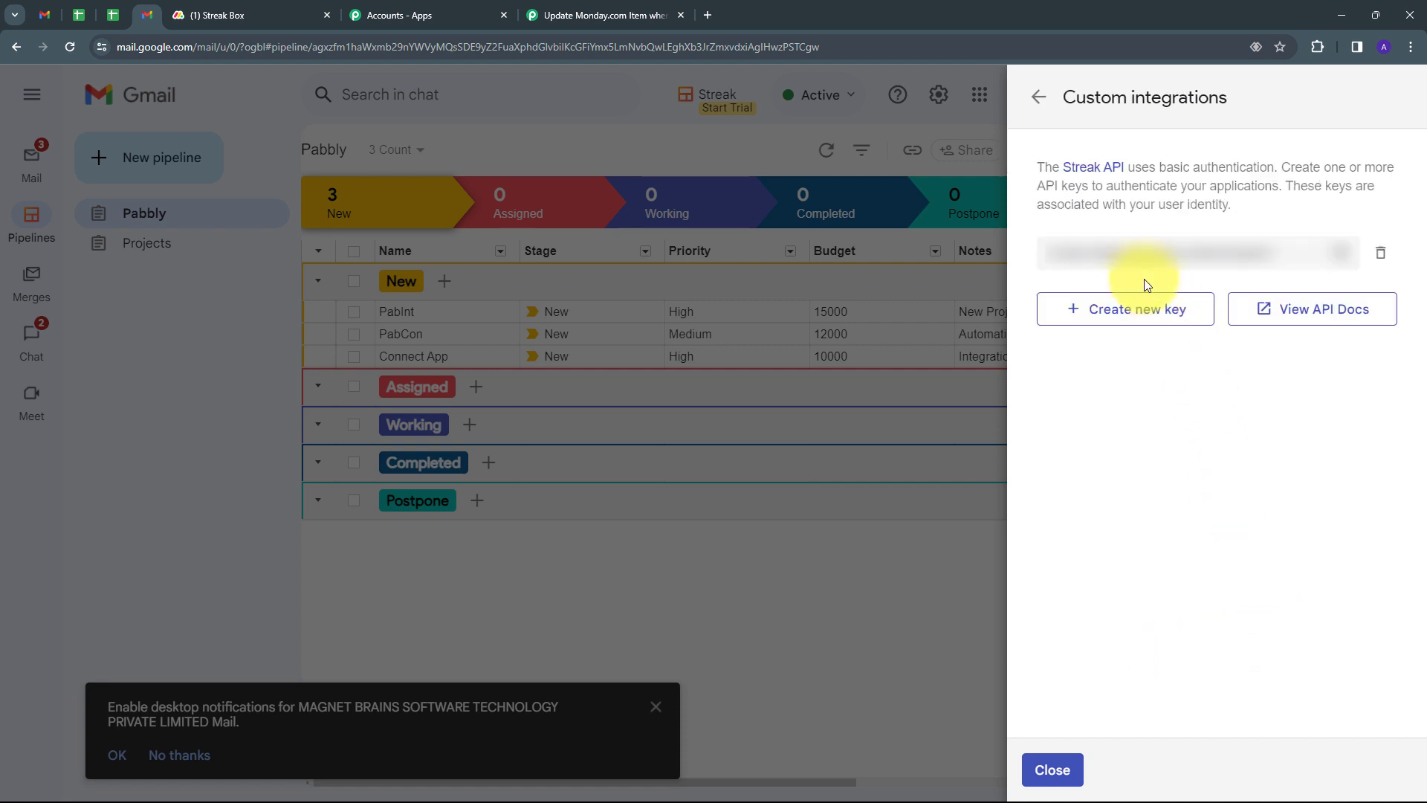
{"action": "left_click", "coordinate": [1336, 266]}
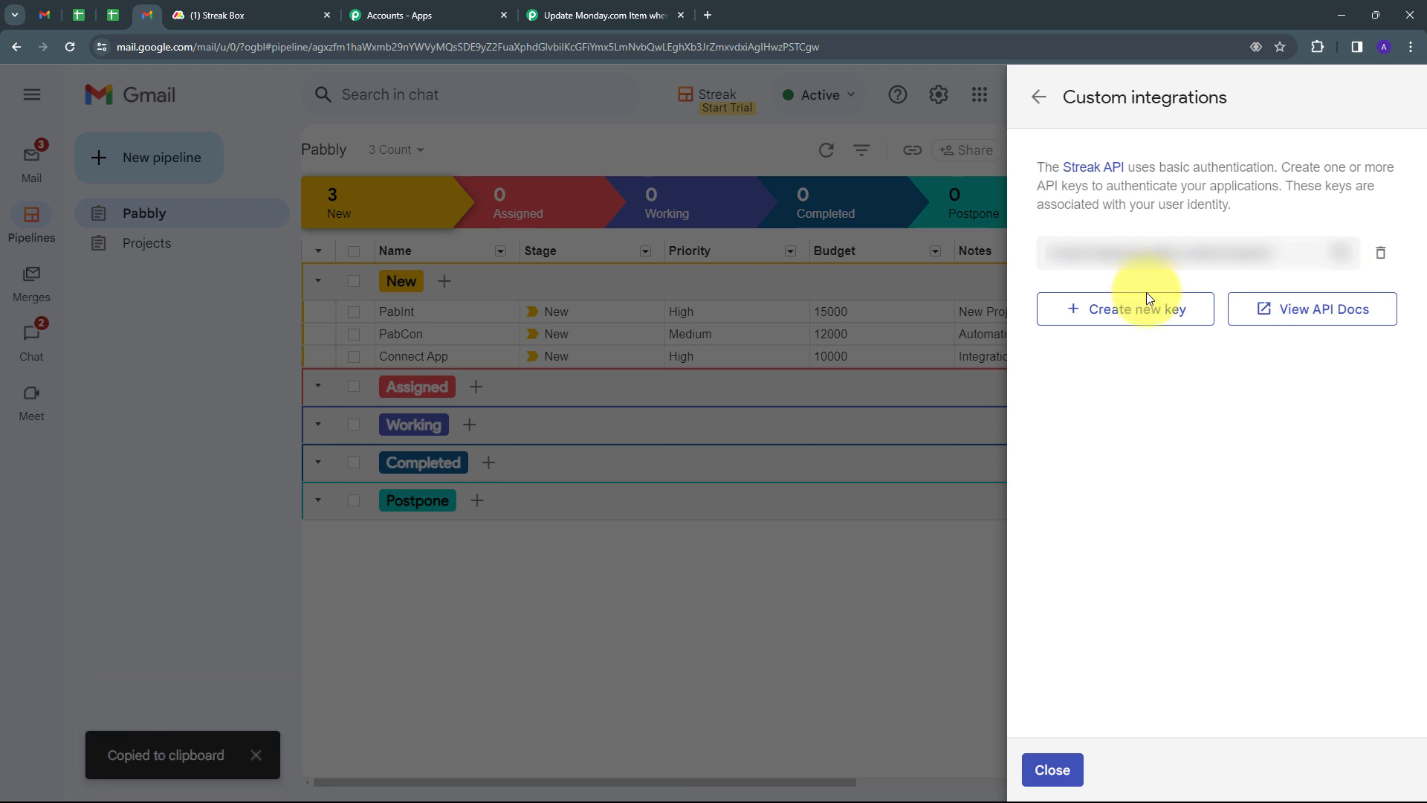
- Back in Pabbly Connect, paste the Streak API key into the new connection, leave the password blank and save it
{"action": "left_click", "coordinate": [584, 14]}
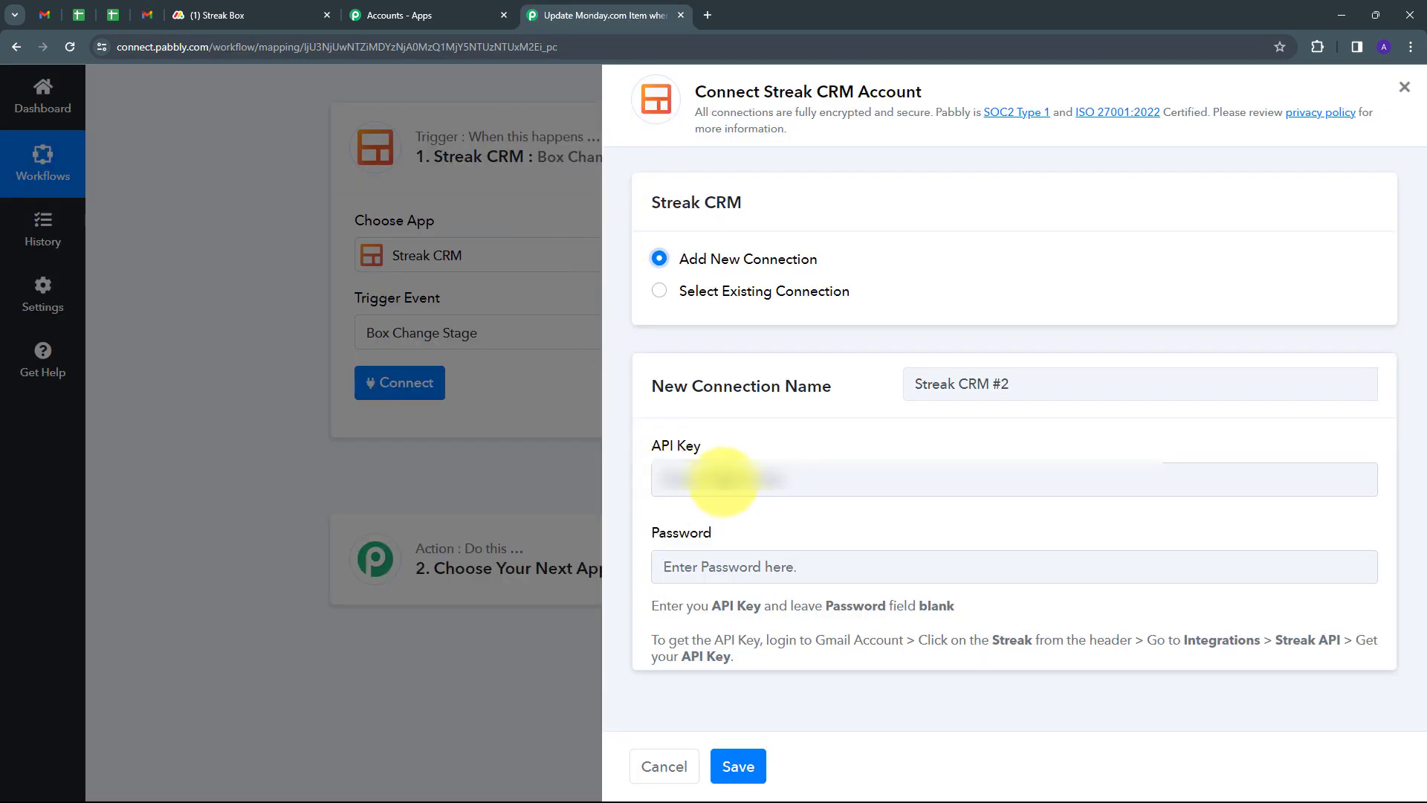
{"action": "left_click", "coordinate": [718, 480]}
{"action": "key", "text": "ctrl+v"}
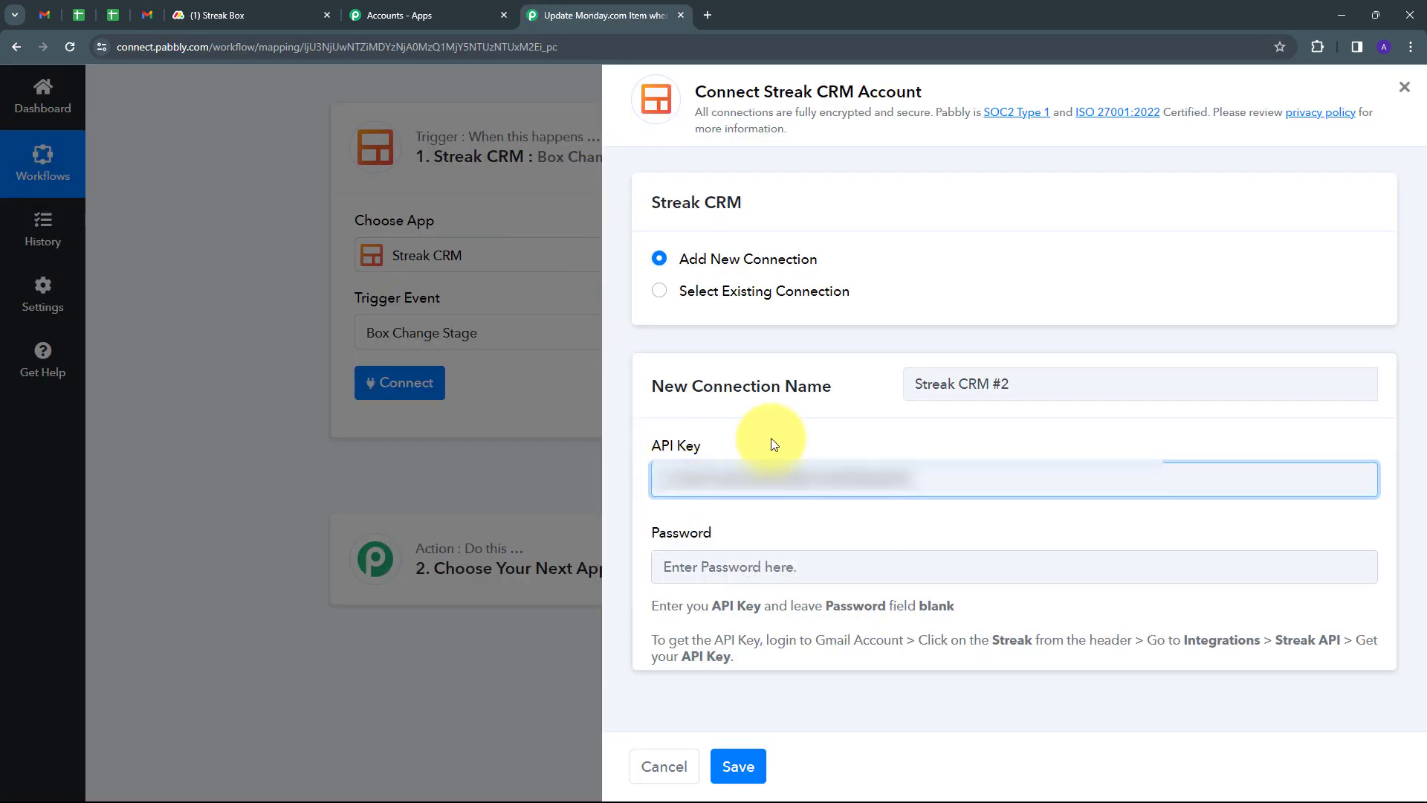
{"action": "left_click", "coordinate": [752, 766]}
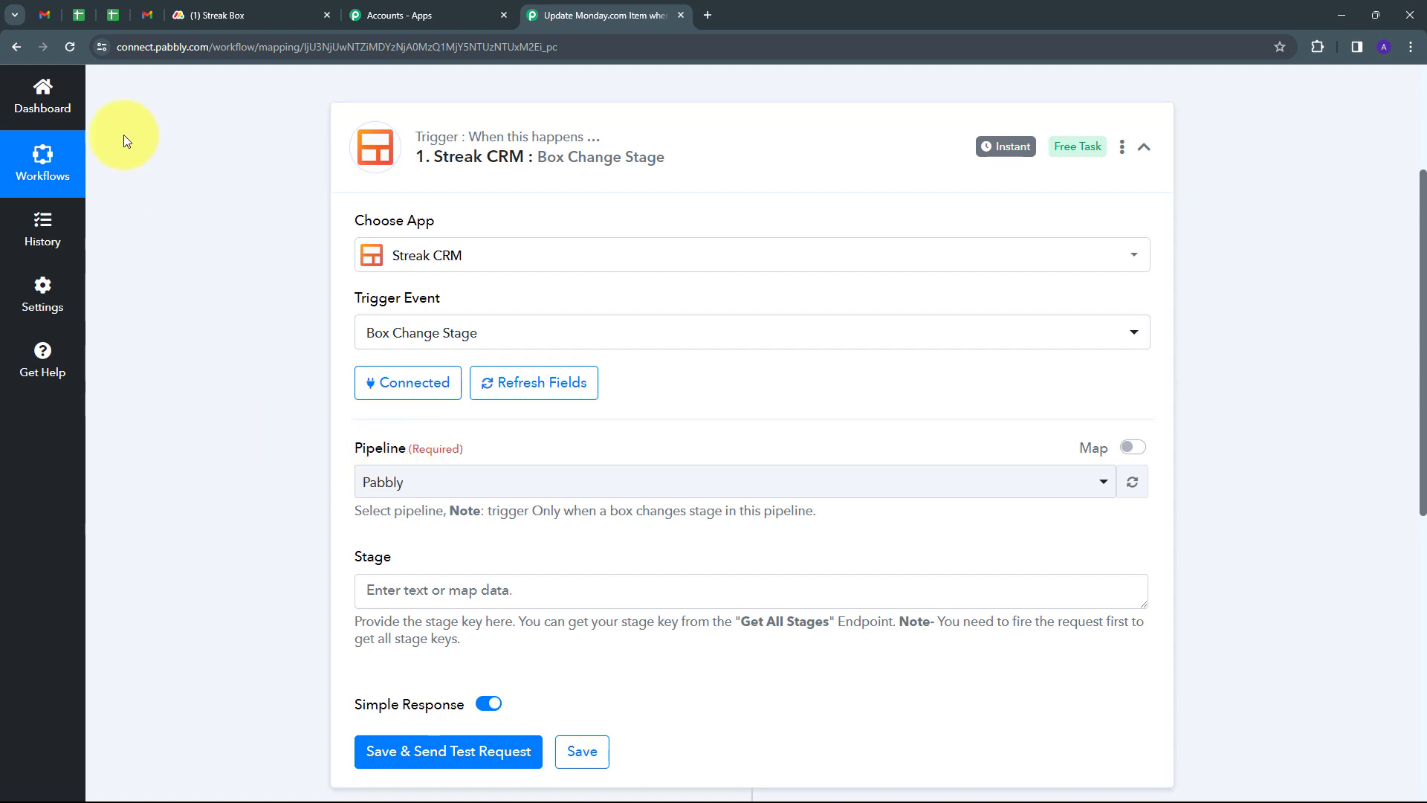
- Check the pipeline in Streak after closing its custom integrations, and select Pabbly as the trigger's pipeline in Pabbly Connect
{"action": "left_click", "coordinate": [145, 16]}
{"action": "left_click", "coordinate": [1064, 768]}
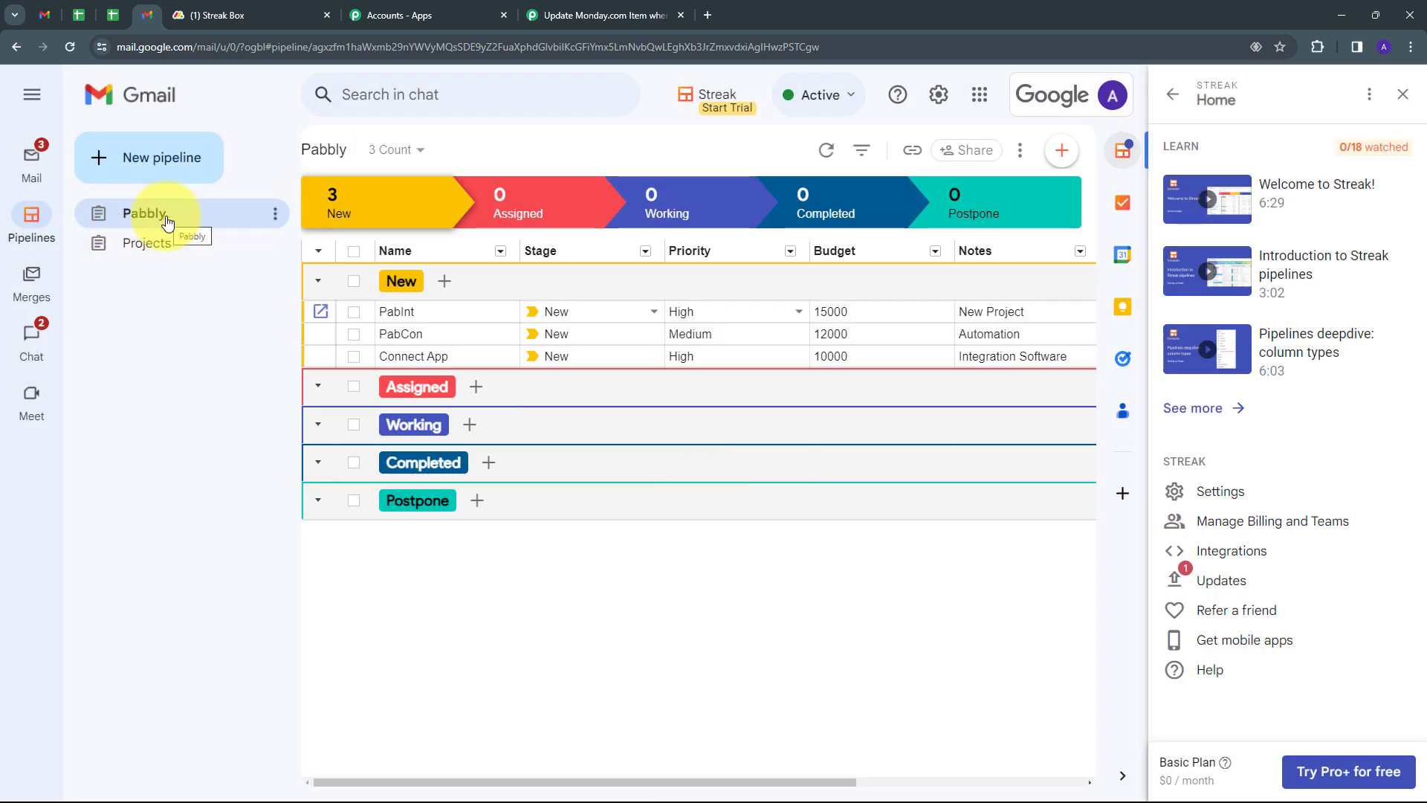
{"action": "left_click", "coordinate": [631, 13]}
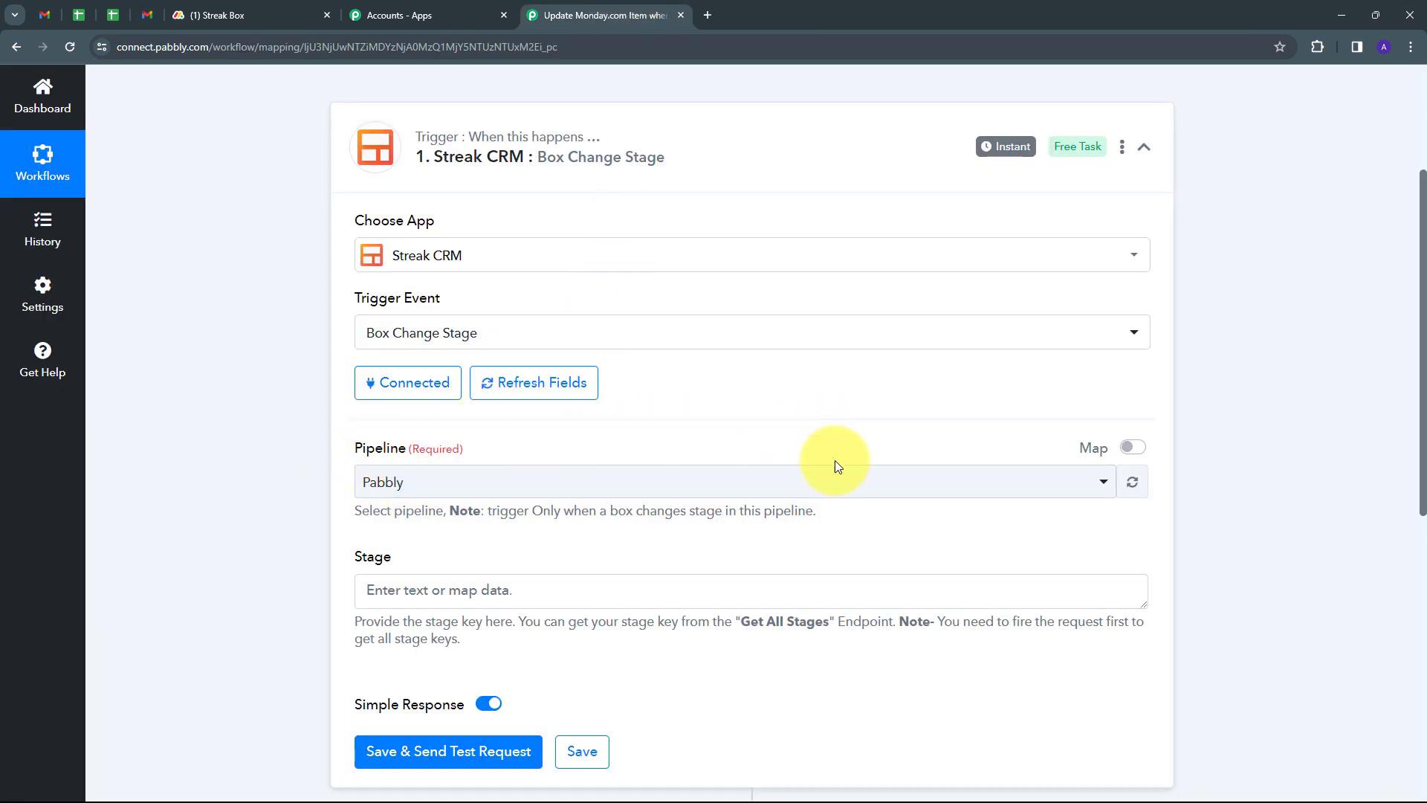
{"action": "left_click", "coordinate": [765, 480]}
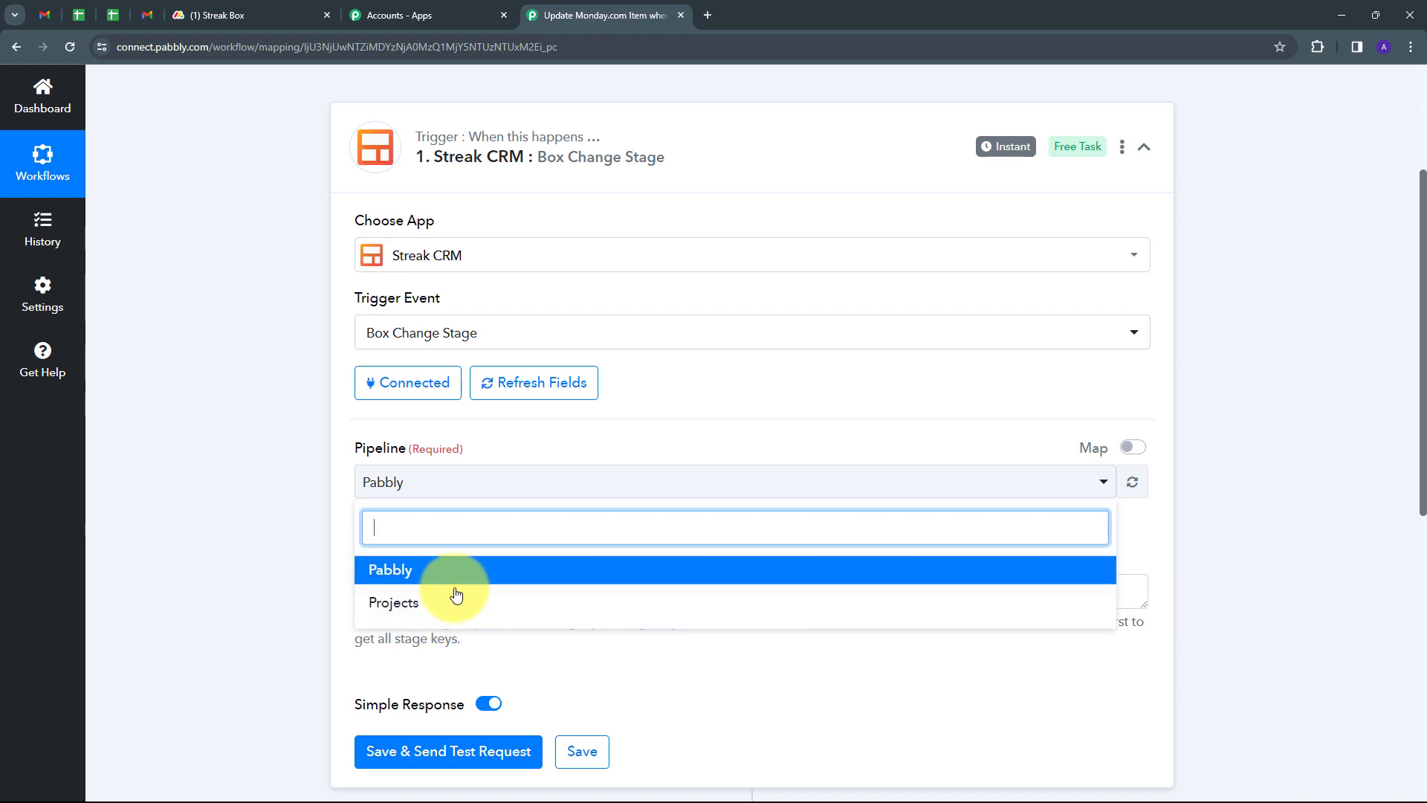
{"action": "left_click", "coordinate": [411, 576]}
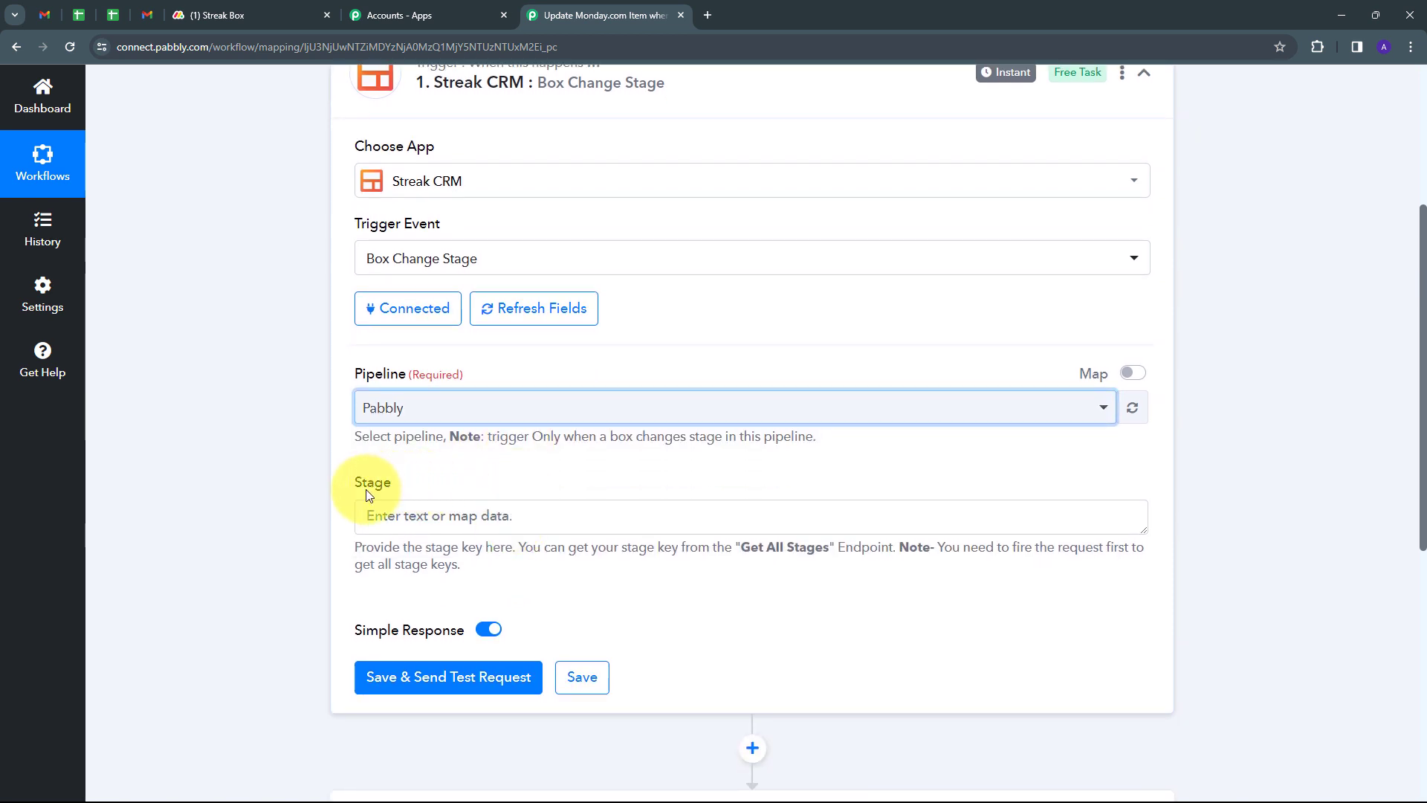
{"action": "scroll", "coordinate": [366, 487], "scroll_direction": "down", "scroll_amount": 1}
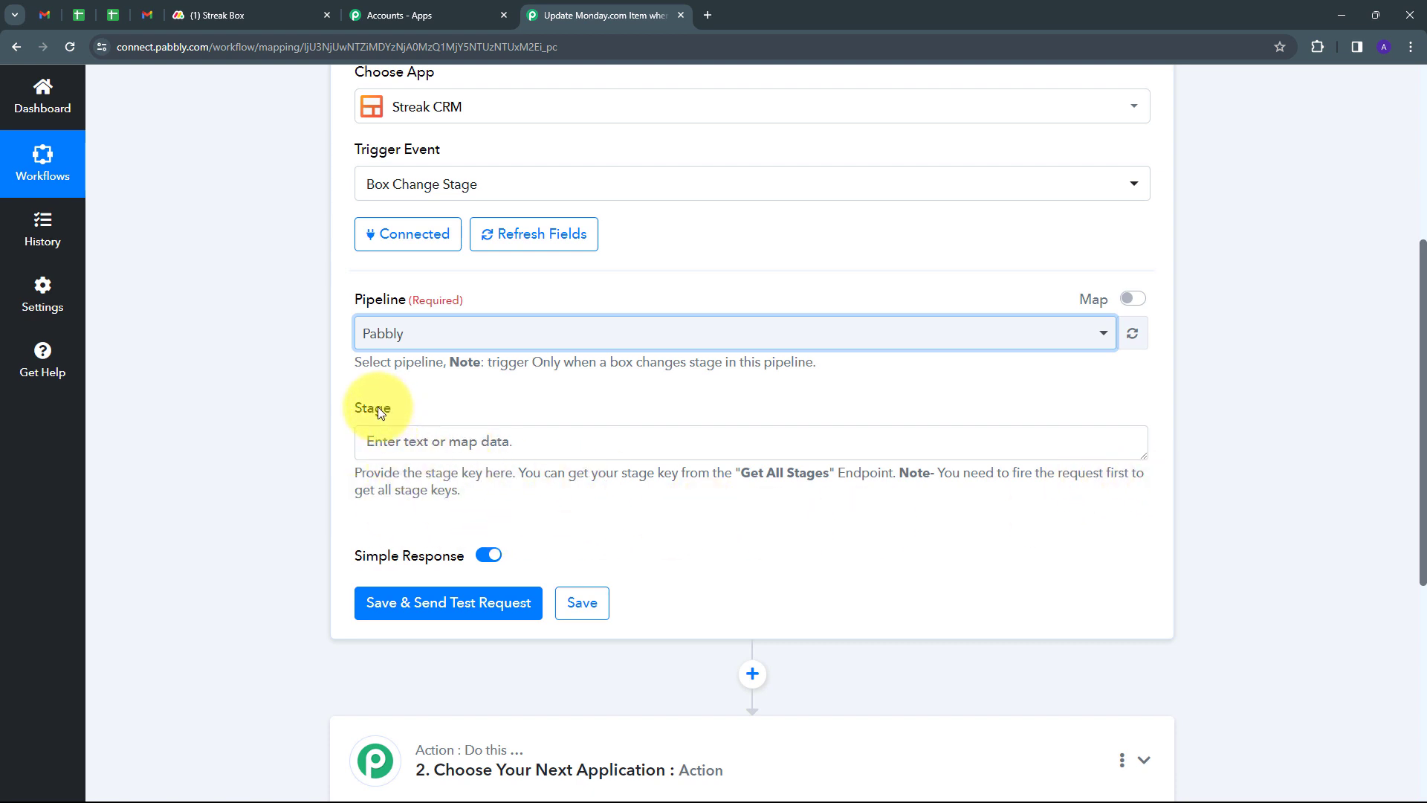
{"action": "scroll", "coordinate": [842, 404], "scroll_direction": "down", "scroll_amount": 2}
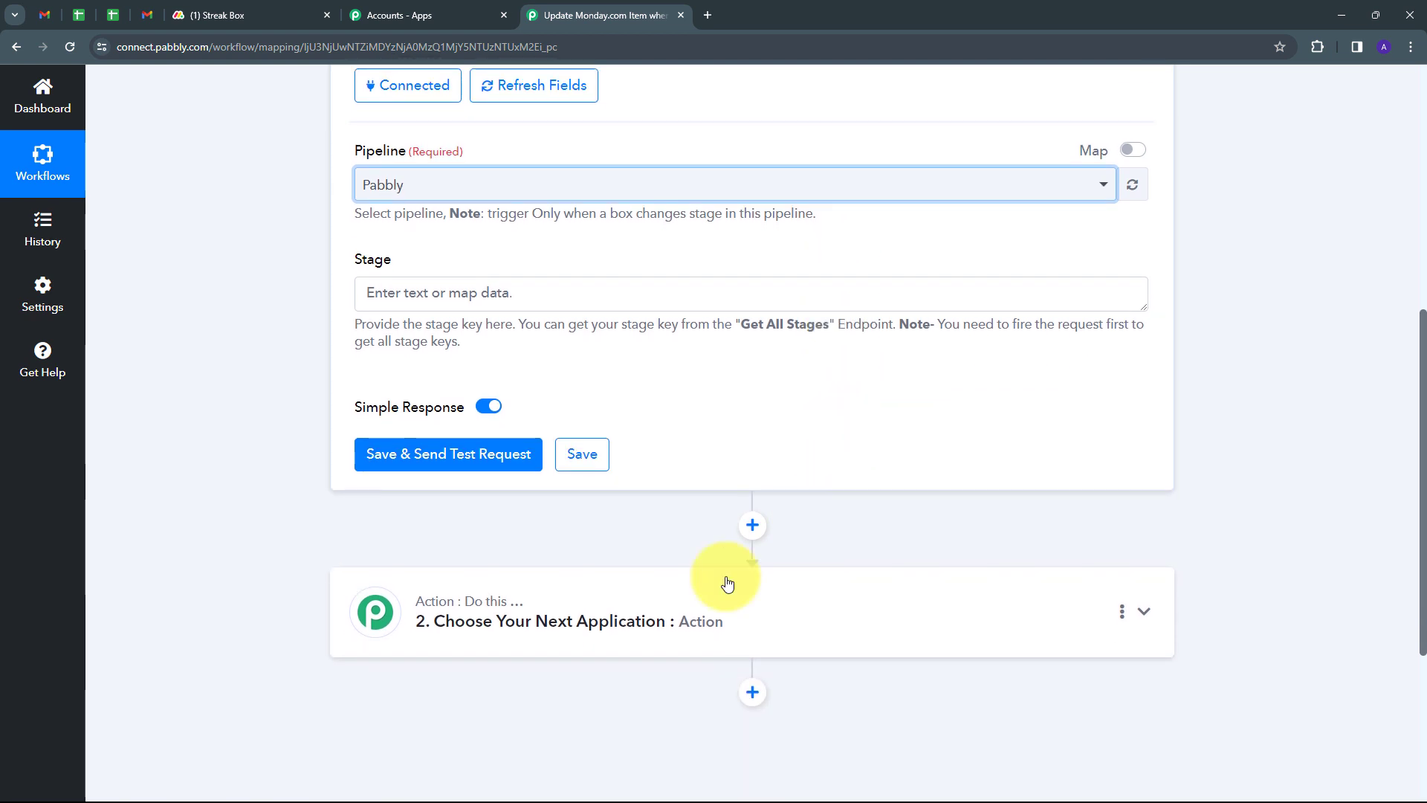
- Set the workflow's first action app to Streak CRM and its action event to Get All Stages
{"action": "left_click", "coordinate": [858, 611]}
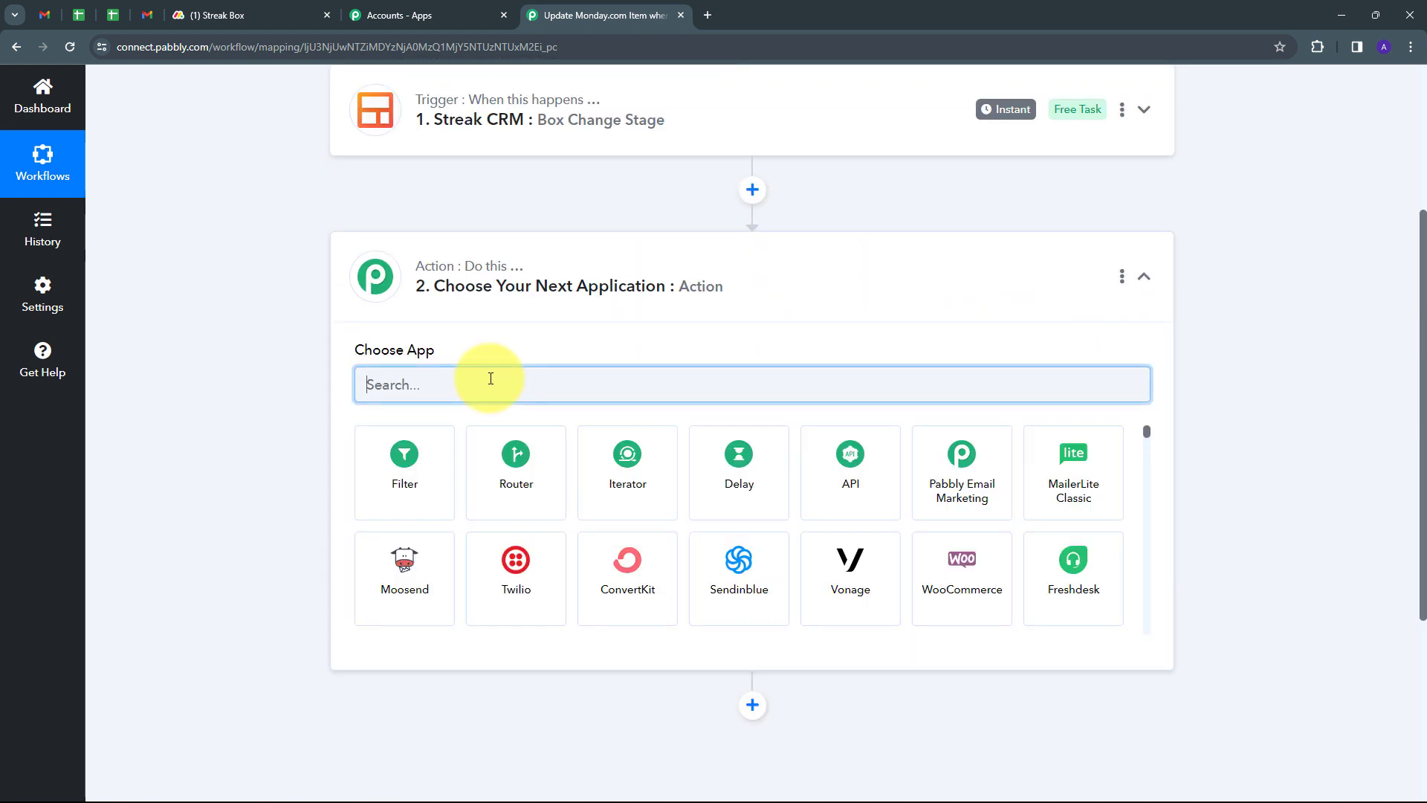
{"action": "type", "text": "Streak"}
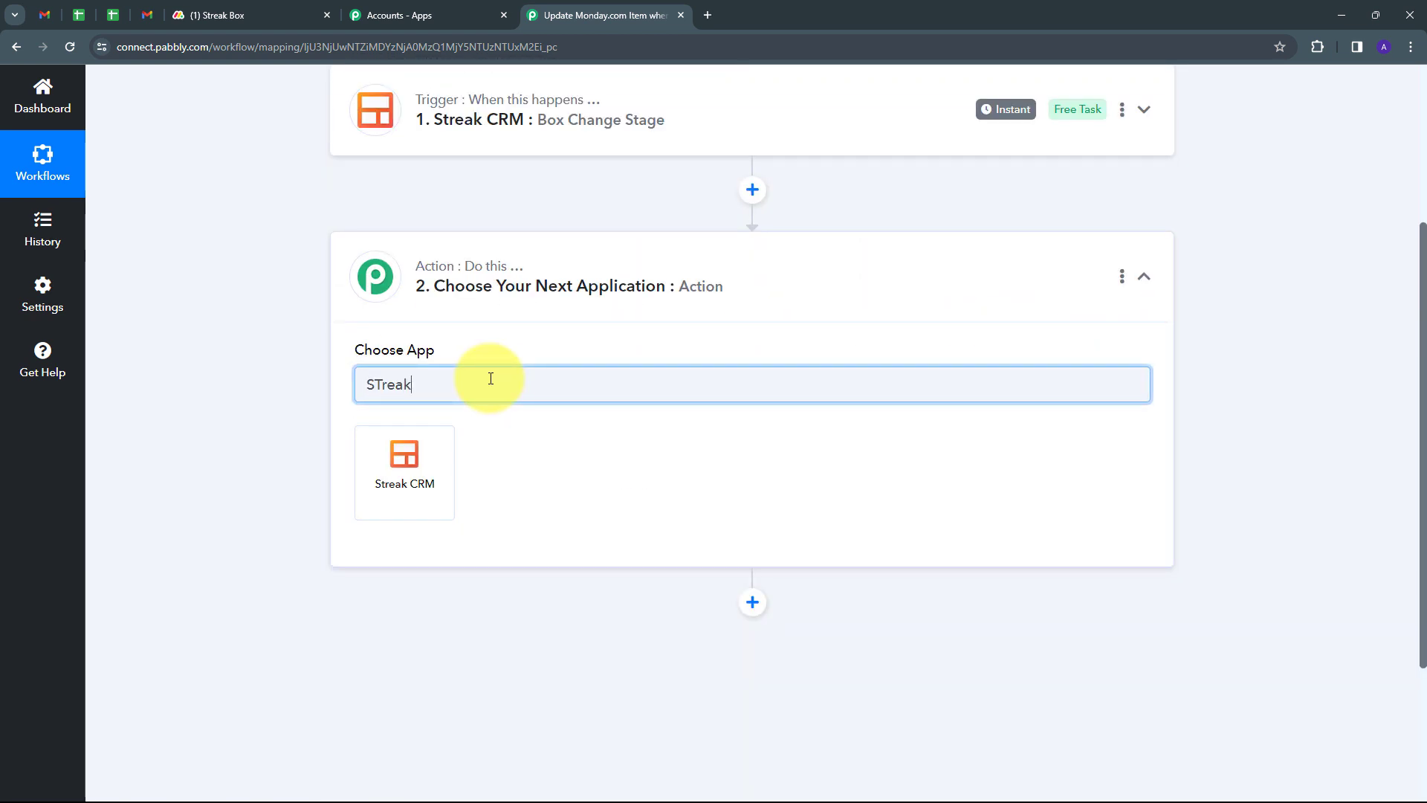
{"action": "left_click", "coordinate": [408, 470]}
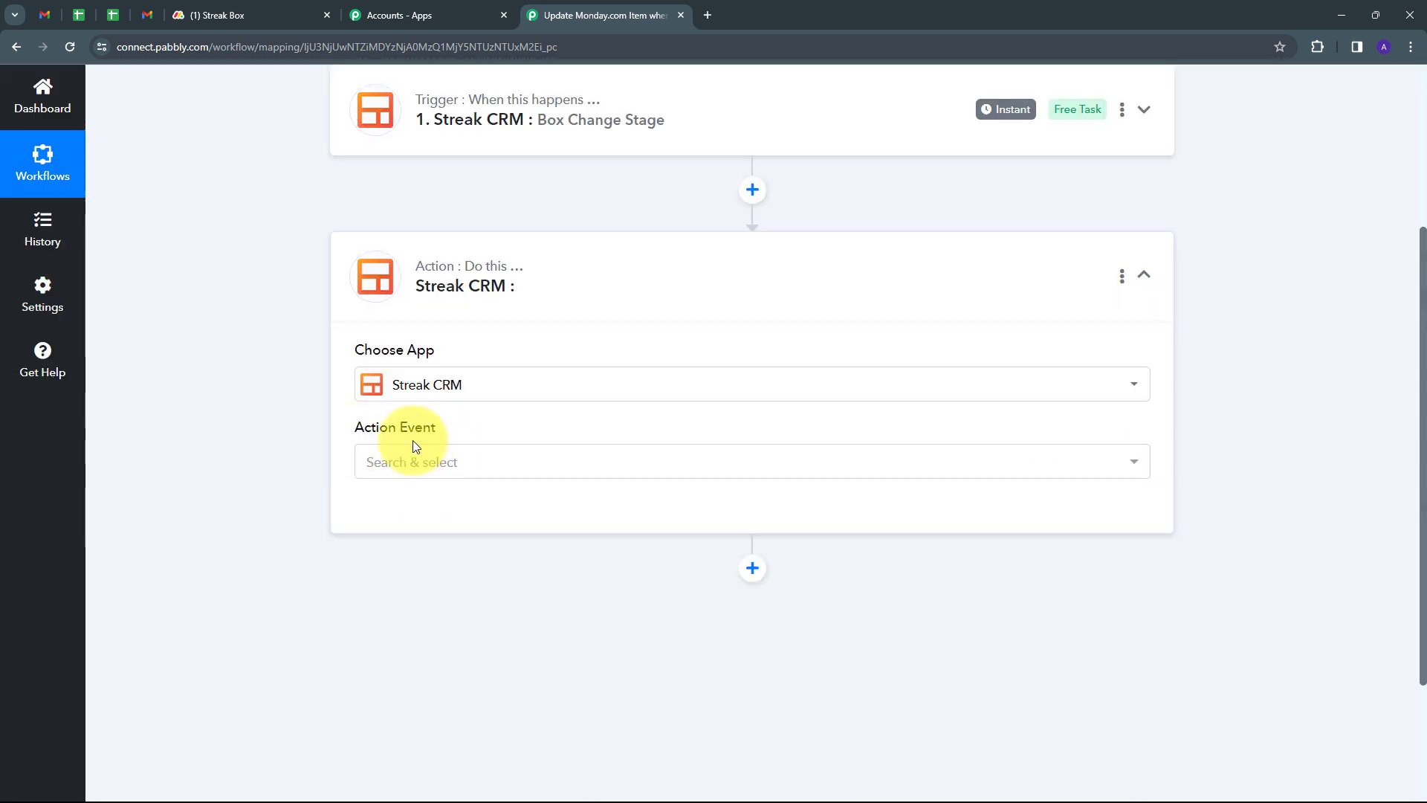
{"action": "left_click", "coordinate": [587, 462]}
{"action": "scroll", "coordinate": [414, 328], "scroll_direction": "down", "scroll_amount": 3}
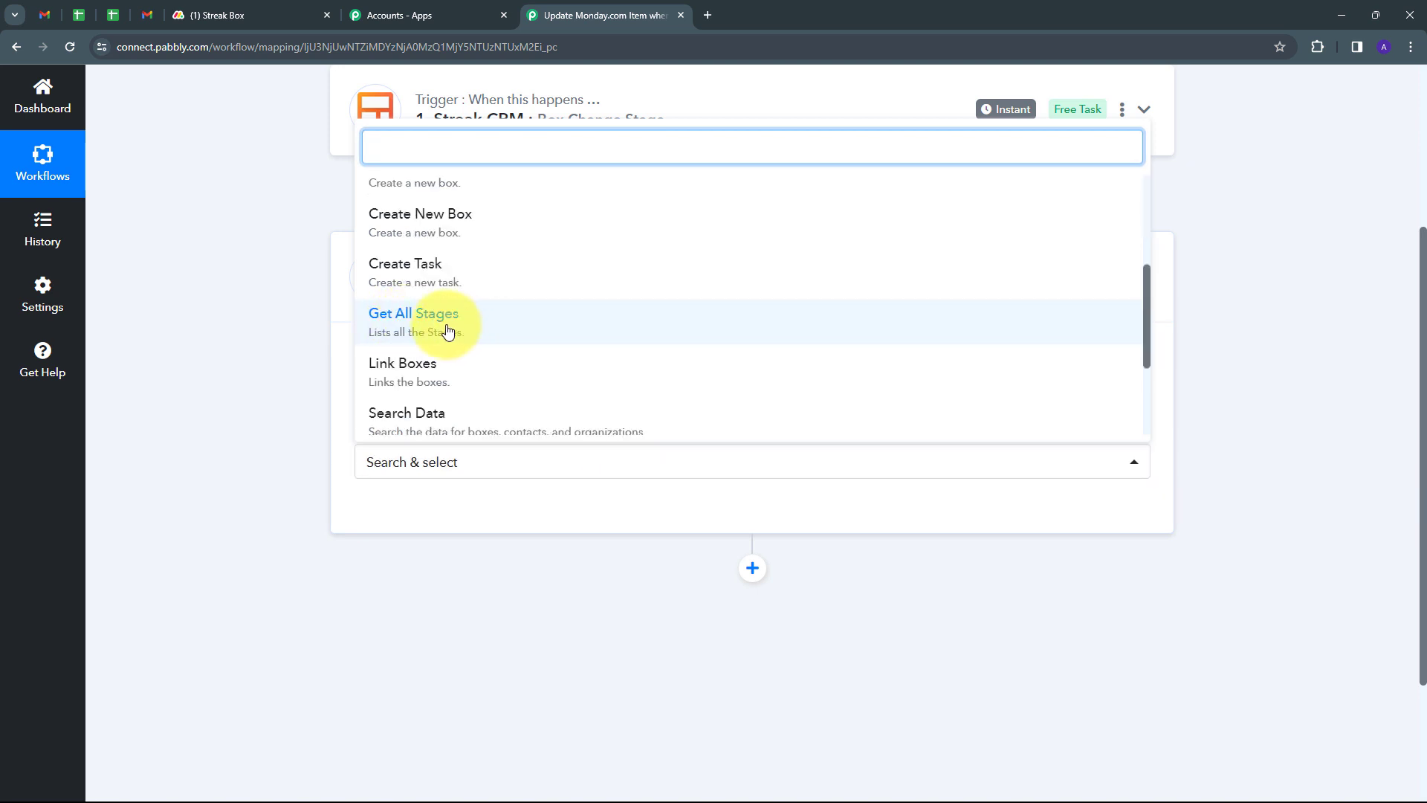
{"action": "left_click", "coordinate": [446, 330]}
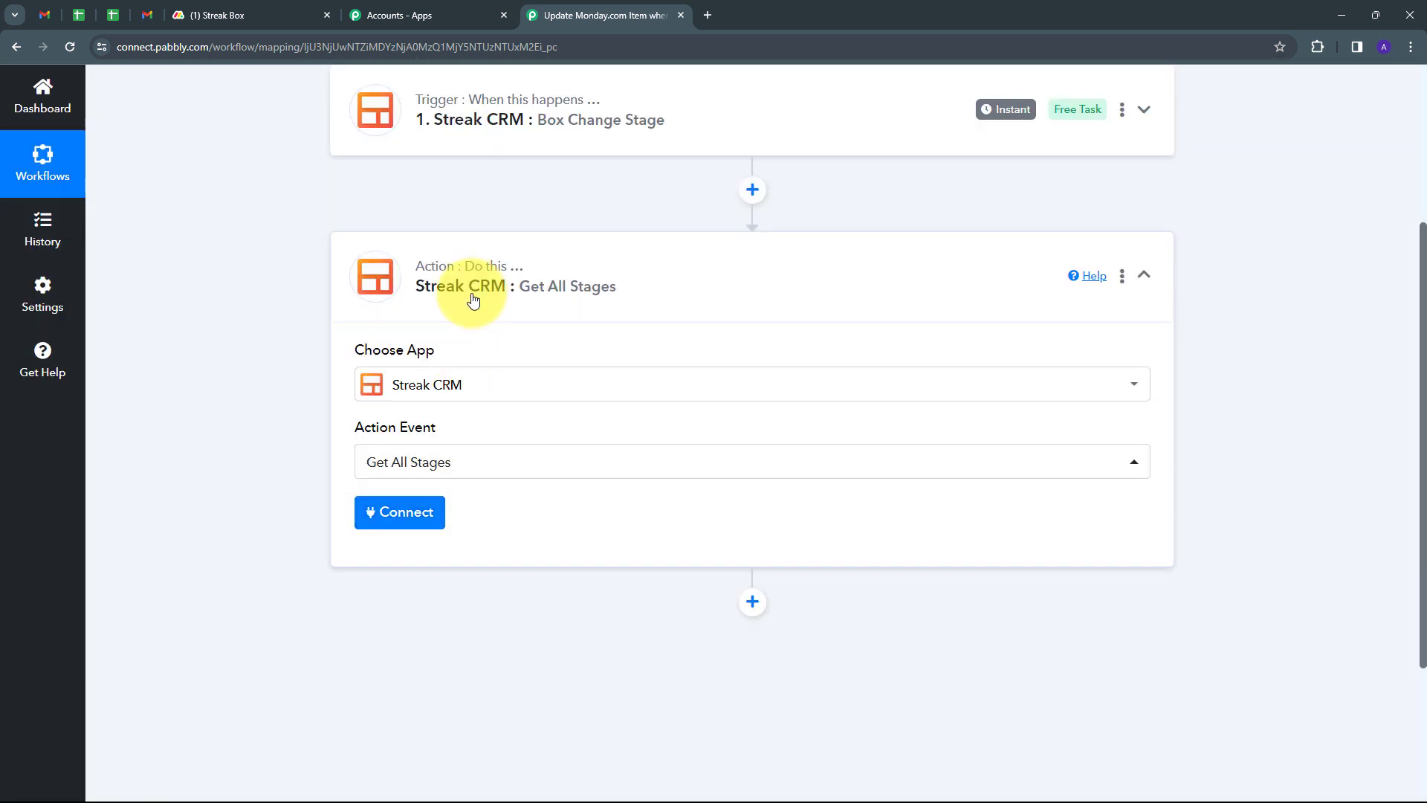
- Connect the Get All Stages action with the existing Streak CRM #2 connection and send a test request for the Pabbly pipeline
{"action": "left_click", "coordinate": [397, 518]}
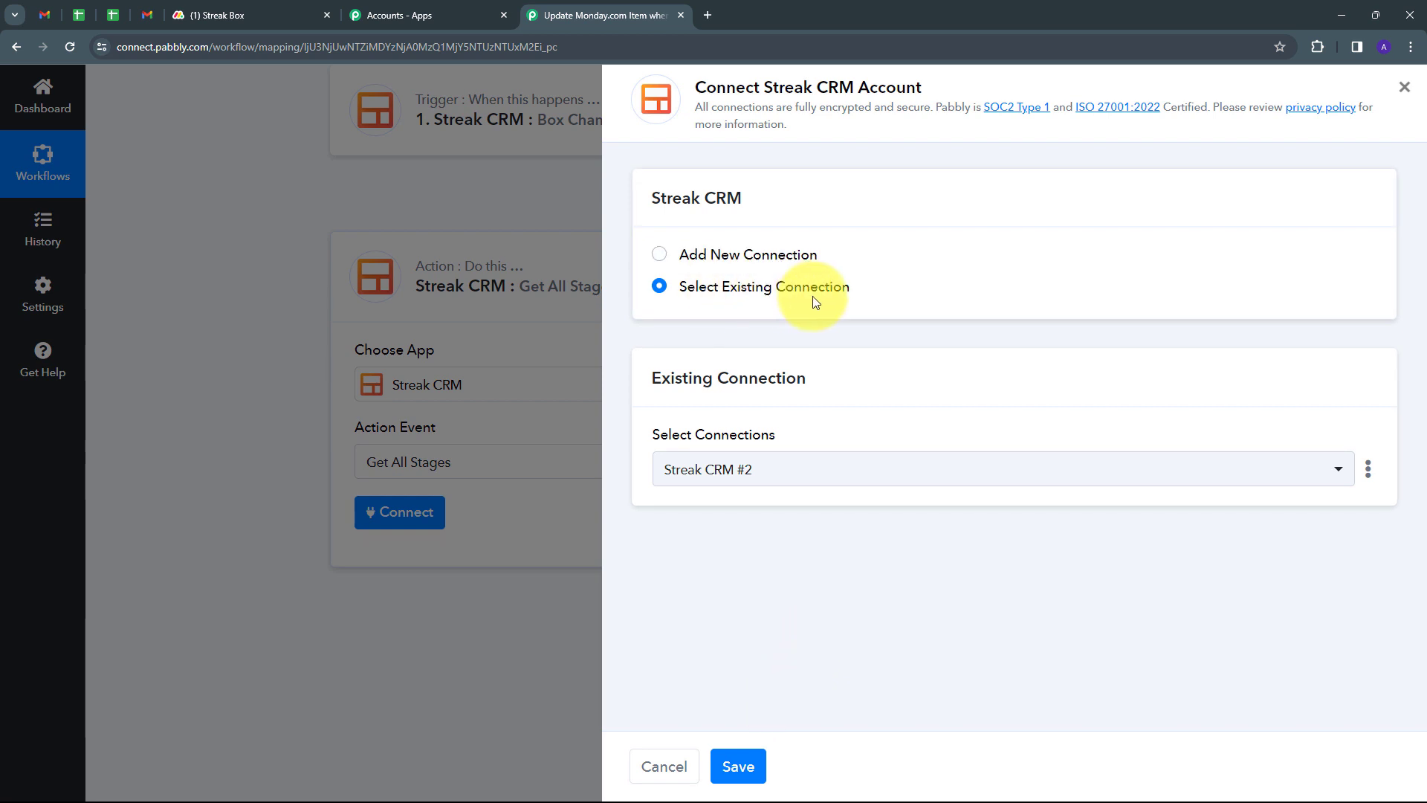
{"action": "left_click", "coordinate": [743, 768]}
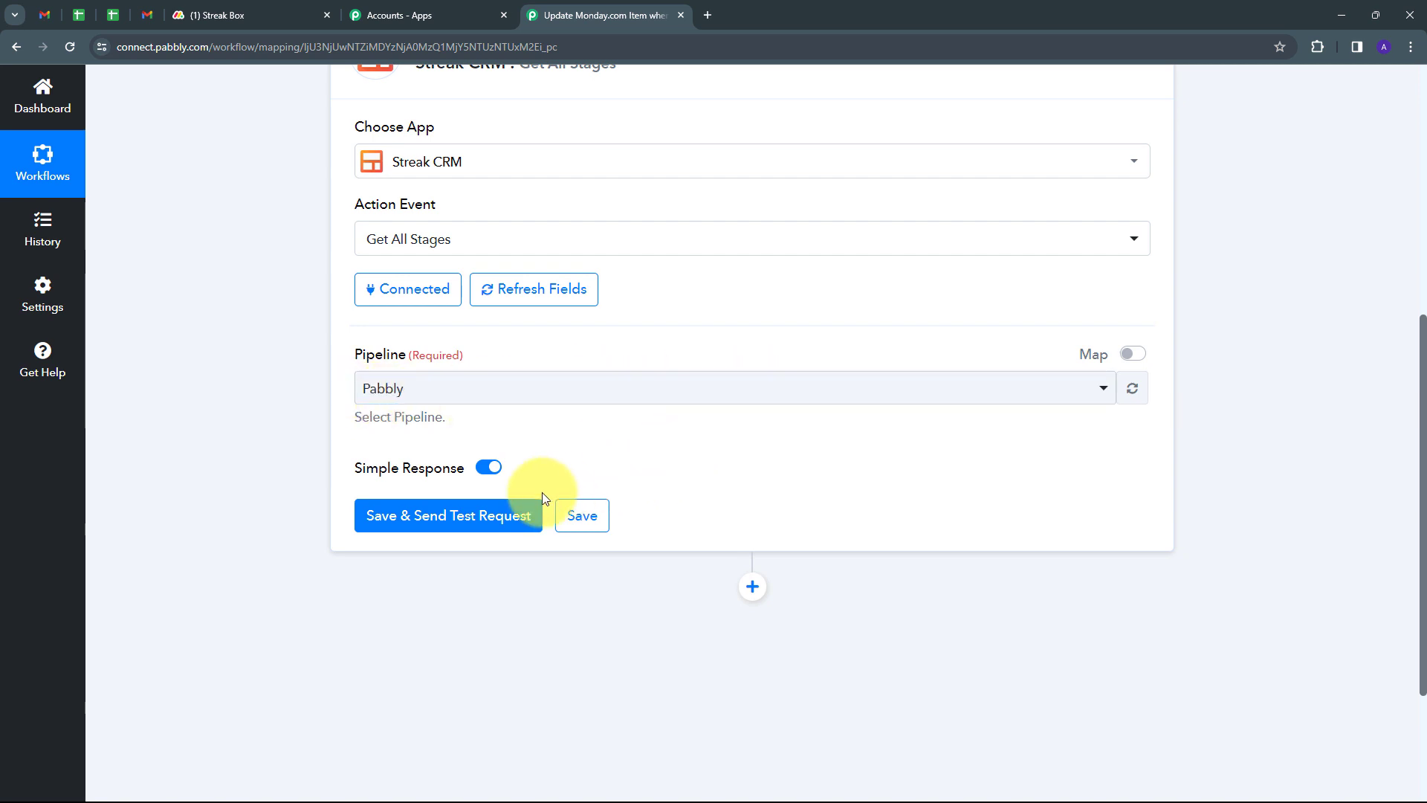
{"action": "left_click", "coordinate": [455, 516]}
- Examine the name and key of each pipeline stage in the Get All Stages response
{"action": "scroll", "coordinate": [1280, 443], "scroll_direction": "down", "scroll_amount": 5}
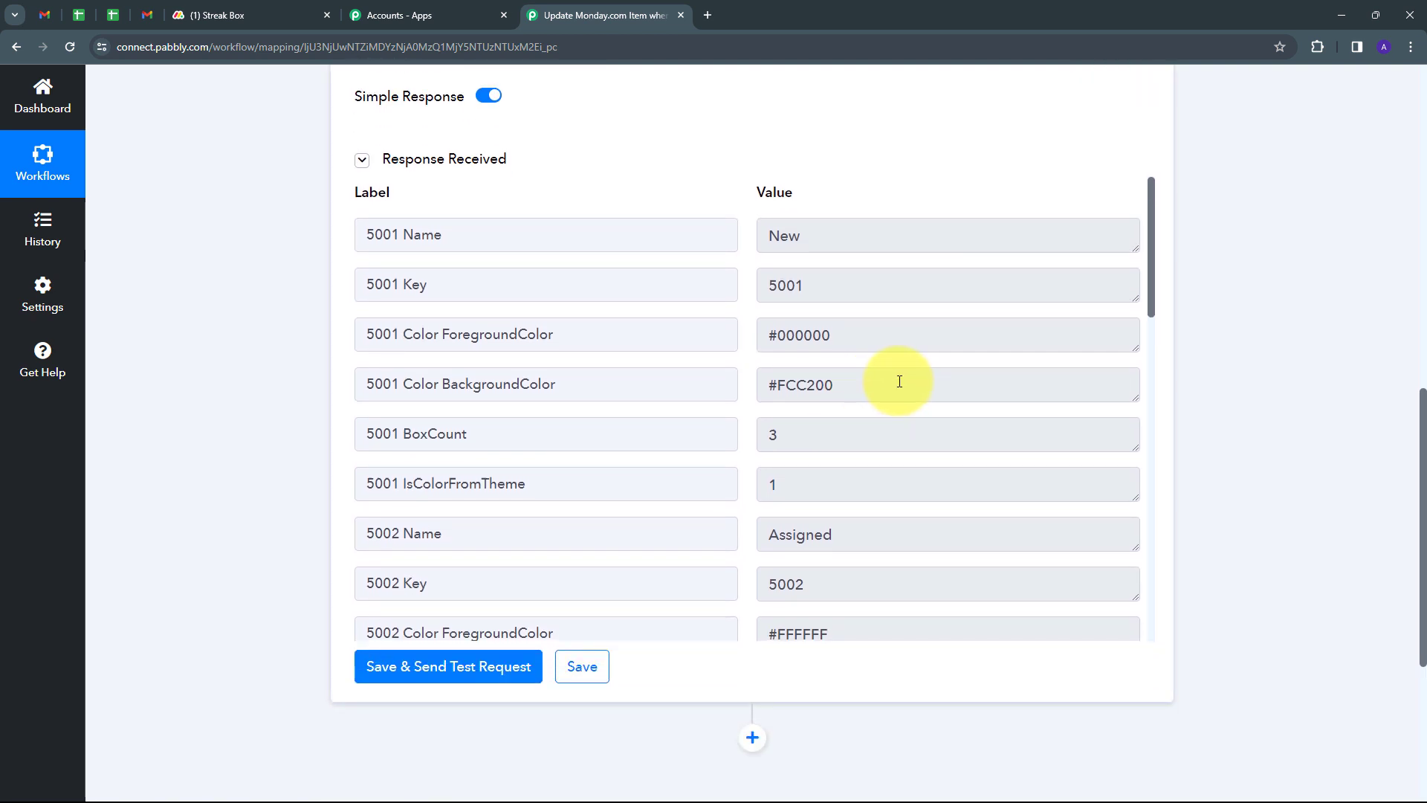
{"action": "scroll", "coordinate": [900, 381], "scroll_direction": "down", "scroll_amount": 11}
{"action": "scroll", "coordinate": [900, 378], "scroll_direction": "up", "scroll_amount": 11}
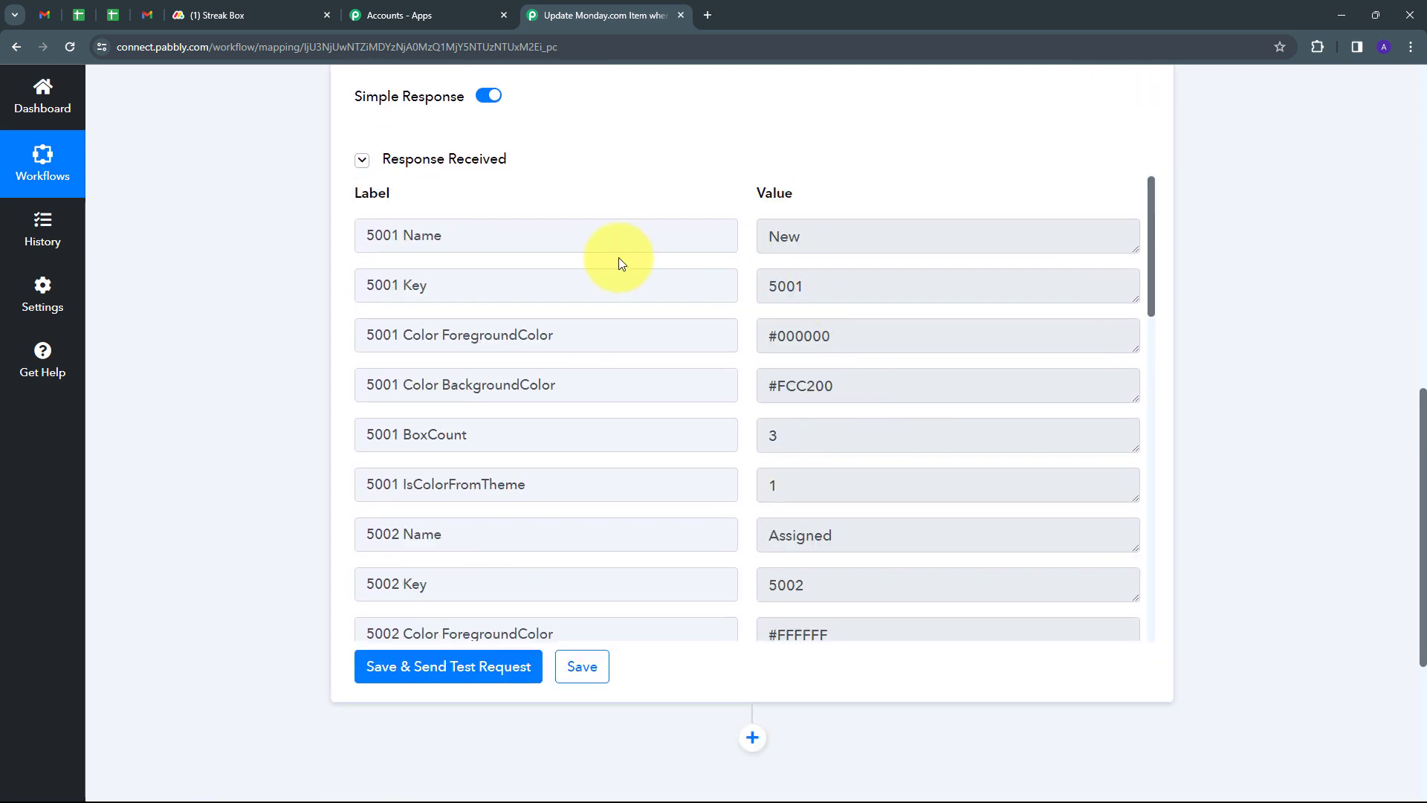
{"action": "left_click_drag", "start_coordinate": [835, 236], "coordinate": [738, 240]}
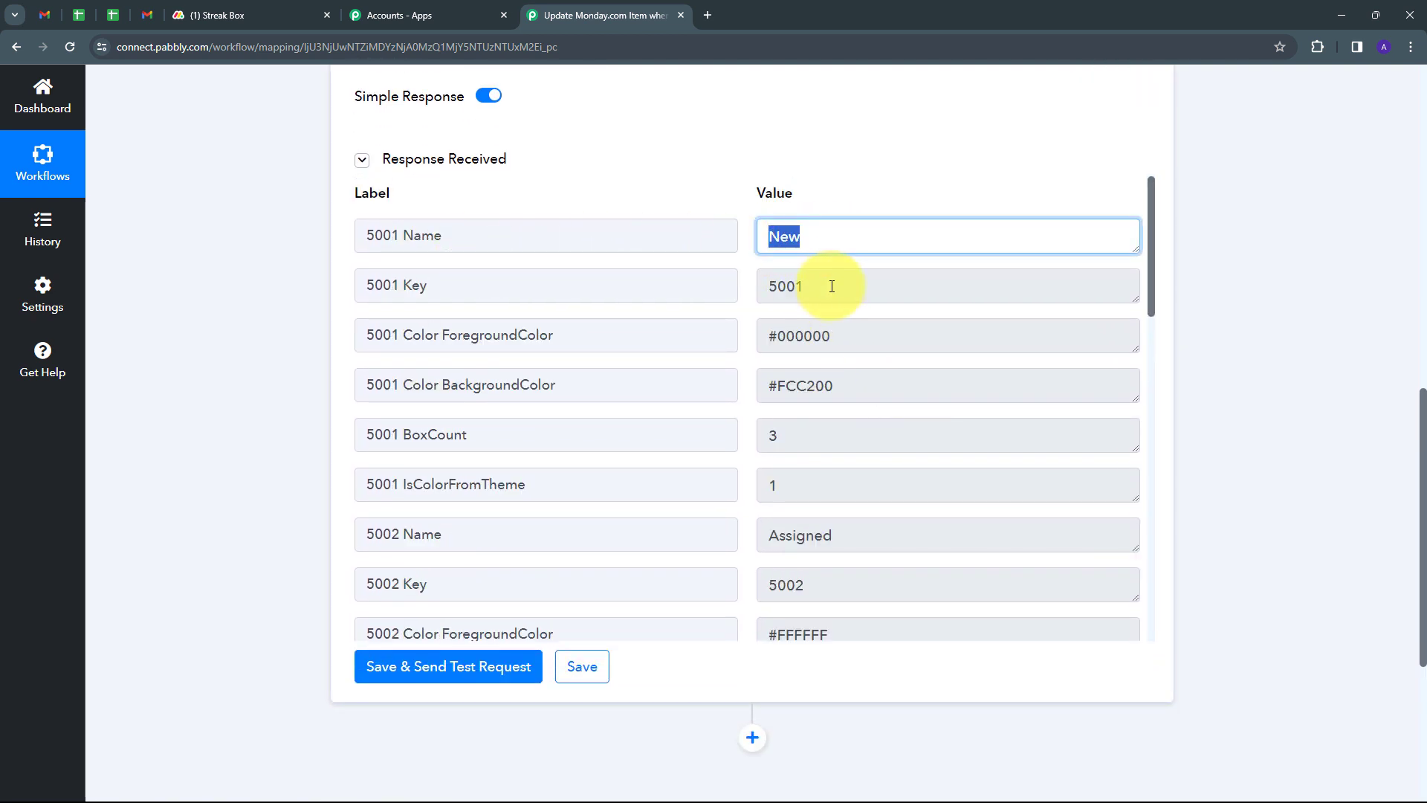
{"action": "left_click_drag", "start_coordinate": [840, 287], "coordinate": [740, 297]}
{"action": "scroll", "coordinate": [885, 340], "scroll_direction": "down", "scroll_amount": 1}
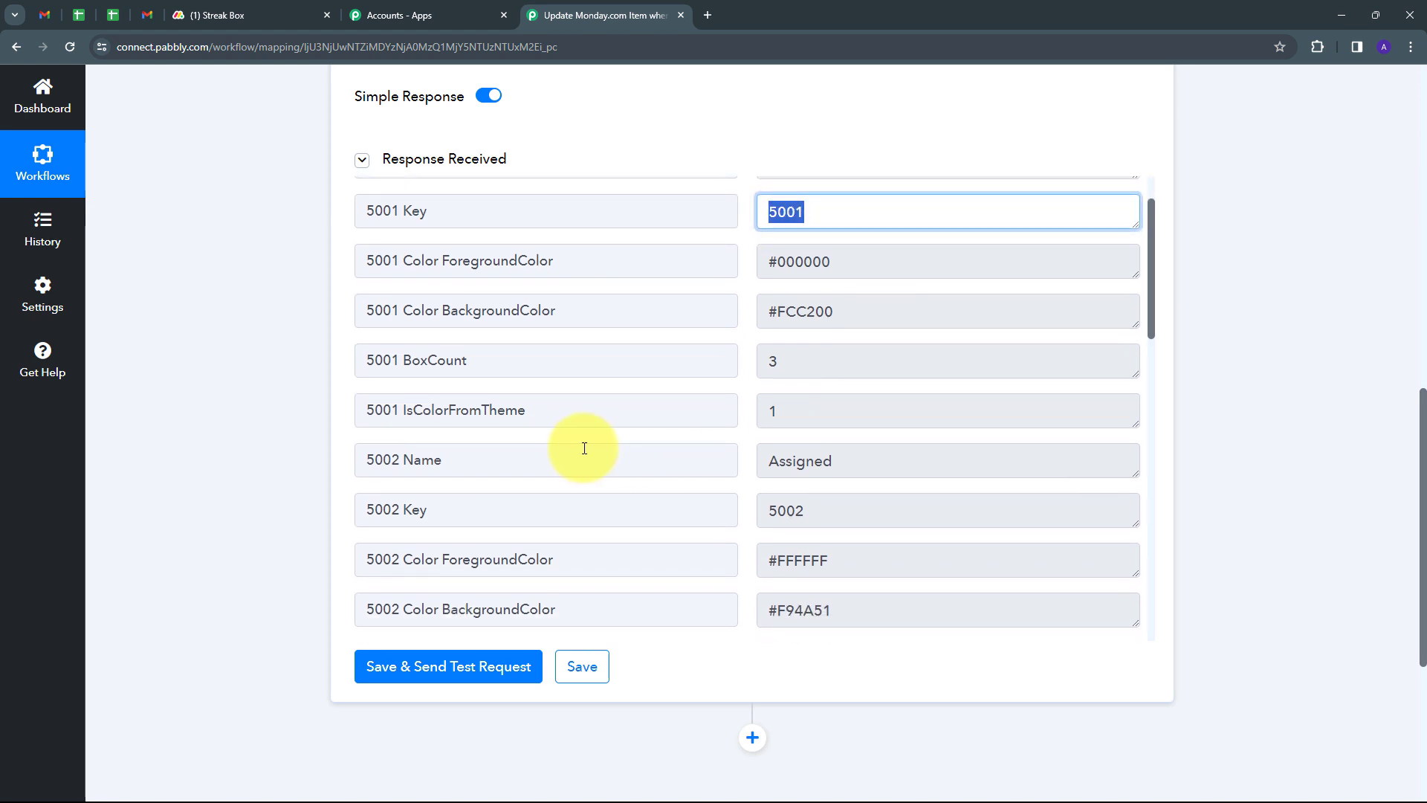
{"action": "left_click_drag", "start_coordinate": [902, 458], "coordinate": [653, 471]}
{"action": "left_click_drag", "start_coordinate": [895, 520], "coordinate": [736, 532]}
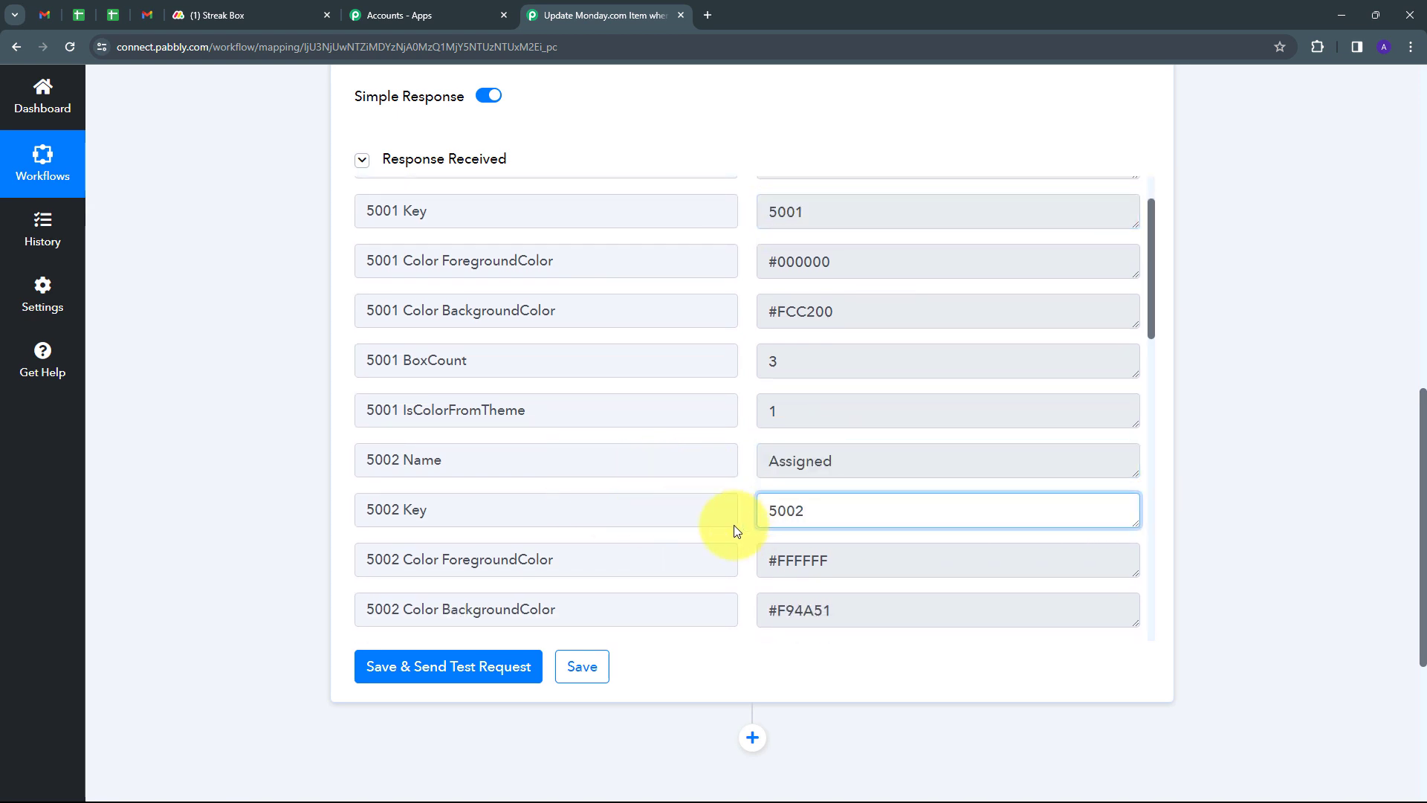
{"action": "scroll", "coordinate": [935, 497], "scroll_direction": "down", "scroll_amount": 4}
{"action": "left_click_drag", "start_coordinate": [876, 459], "coordinate": [742, 487]}
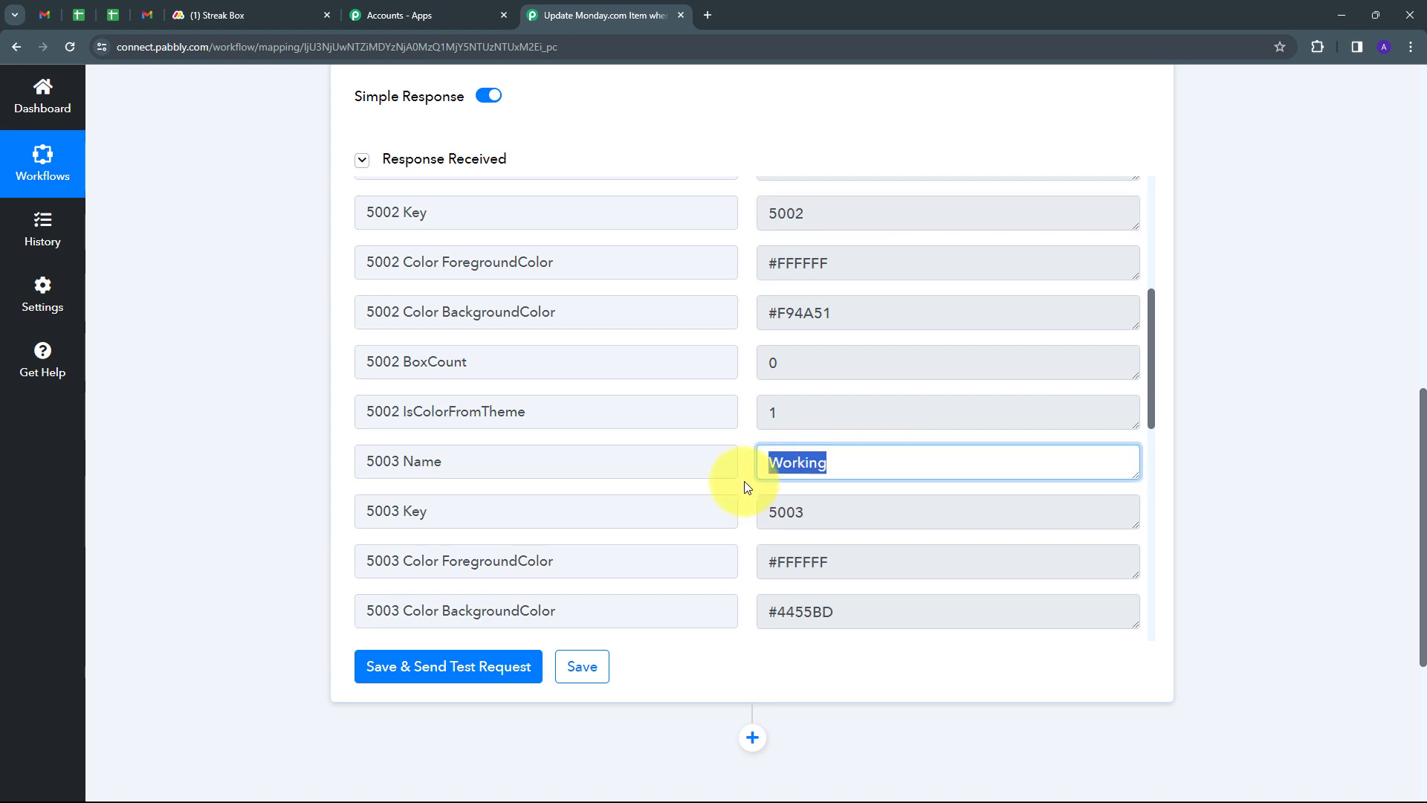
{"action": "left_click_drag", "start_coordinate": [854, 510], "coordinate": [935, 443]}
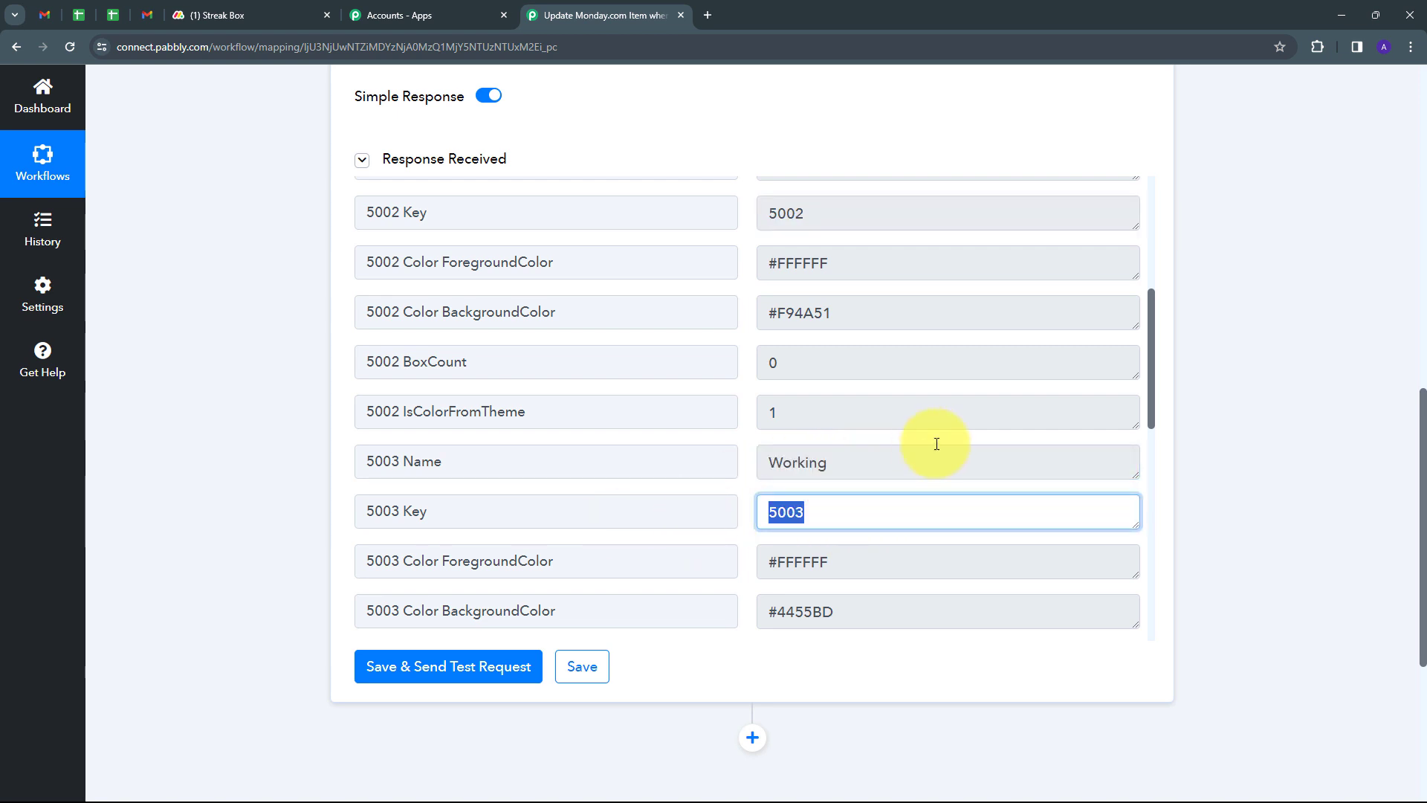
{"action": "scroll", "coordinate": [936, 443], "scroll_direction": "down", "scroll_amount": 3}
{"action": "scroll", "coordinate": [935, 443], "scroll_direction": "down", "scroll_amount": 3}
{"action": "left_click_drag", "start_coordinate": [855, 394], "coordinate": [717, 403]}
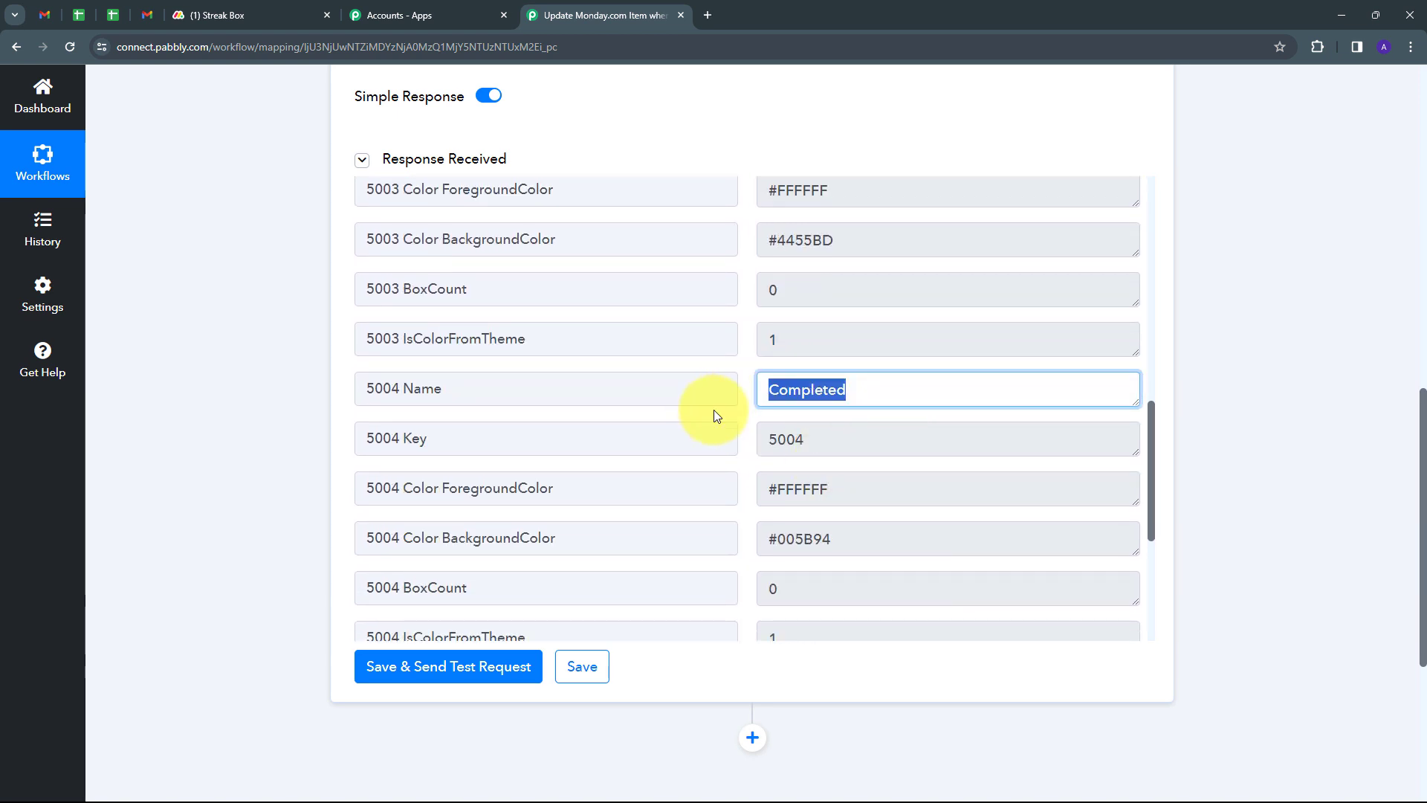
{"action": "left_click_drag", "start_coordinate": [873, 438], "coordinate": [637, 439]}
{"action": "scroll", "coordinate": [969, 446], "scroll_direction": "down", "scroll_amount": 4}
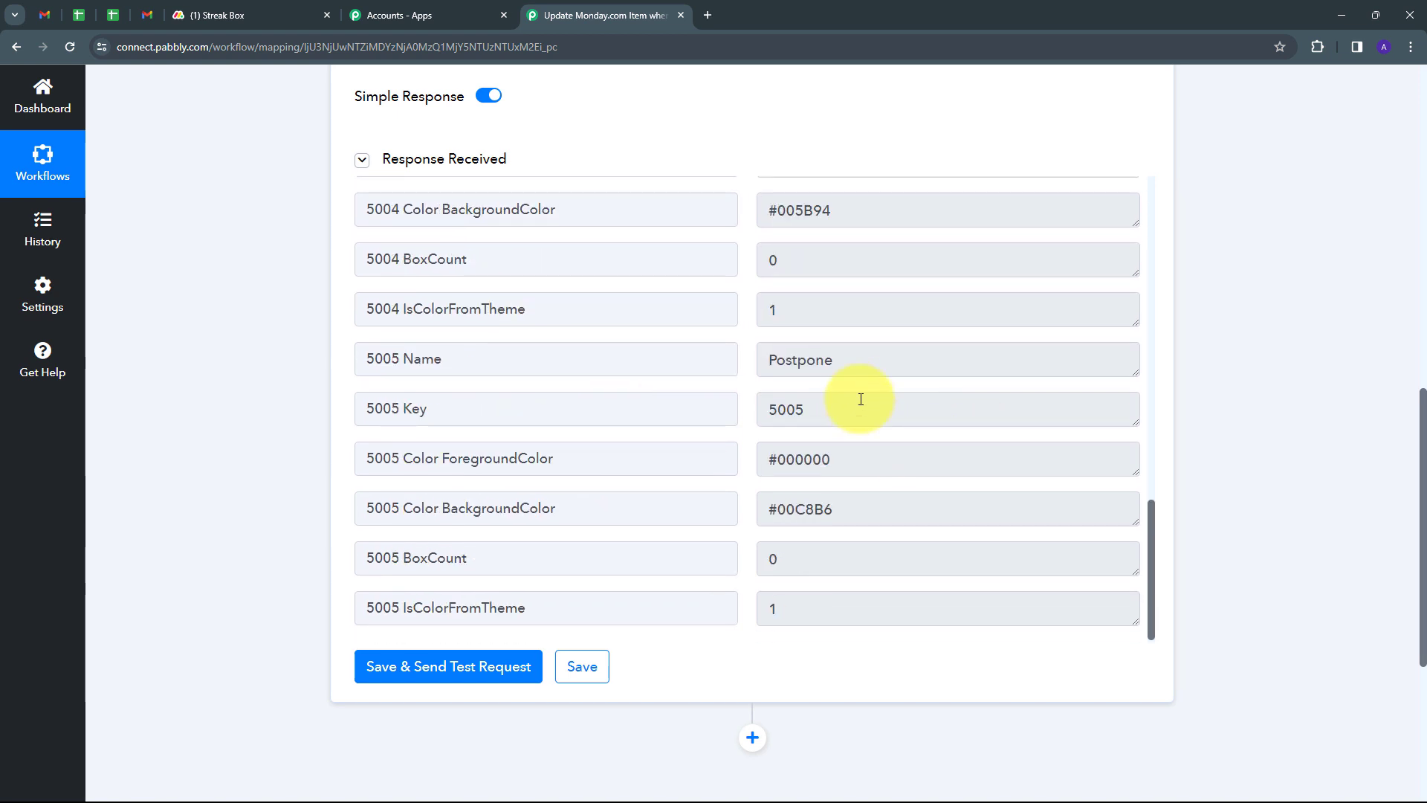
{"action": "left_click_drag", "start_coordinate": [860, 360], "coordinate": [719, 381]}
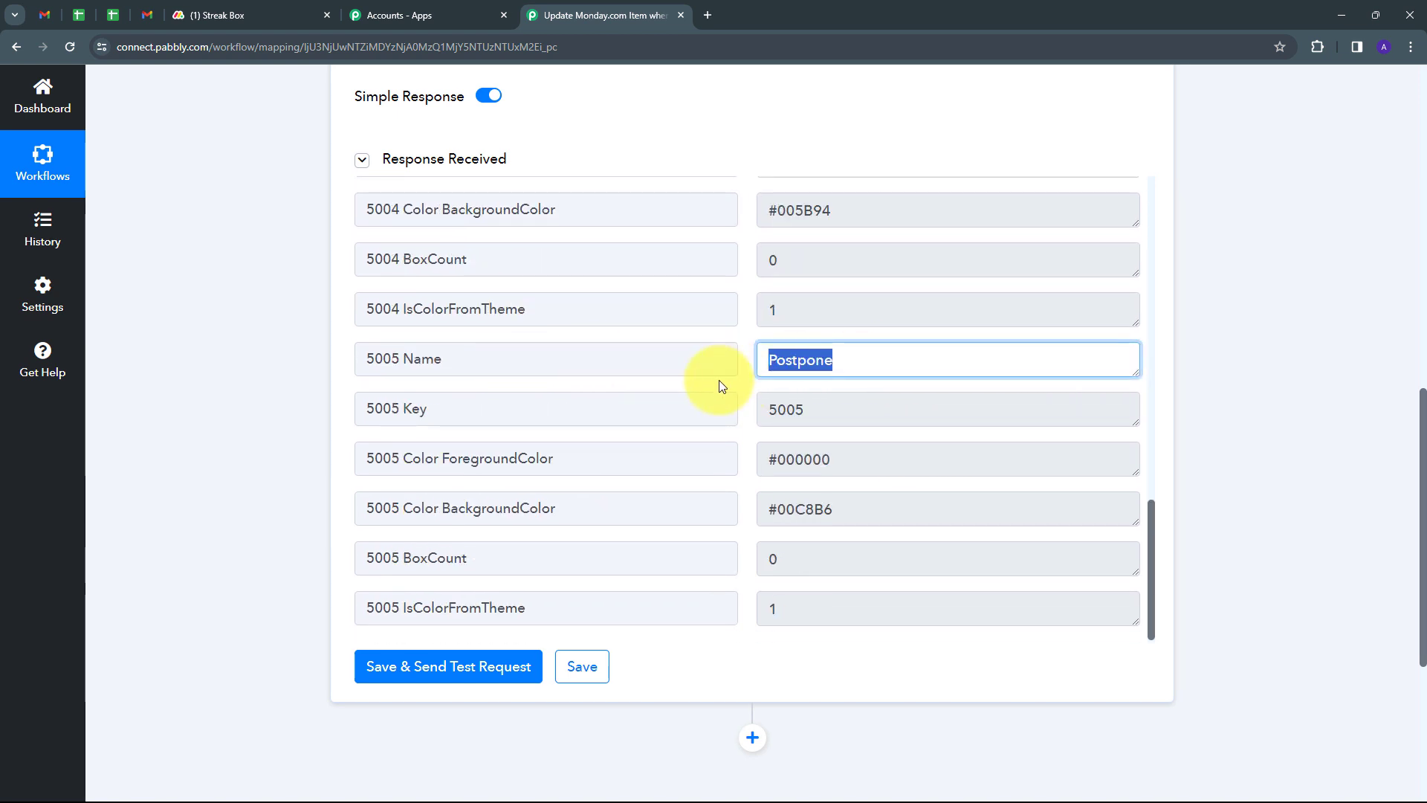
{"action": "left_click_drag", "start_coordinate": [886, 407], "coordinate": [714, 414]}
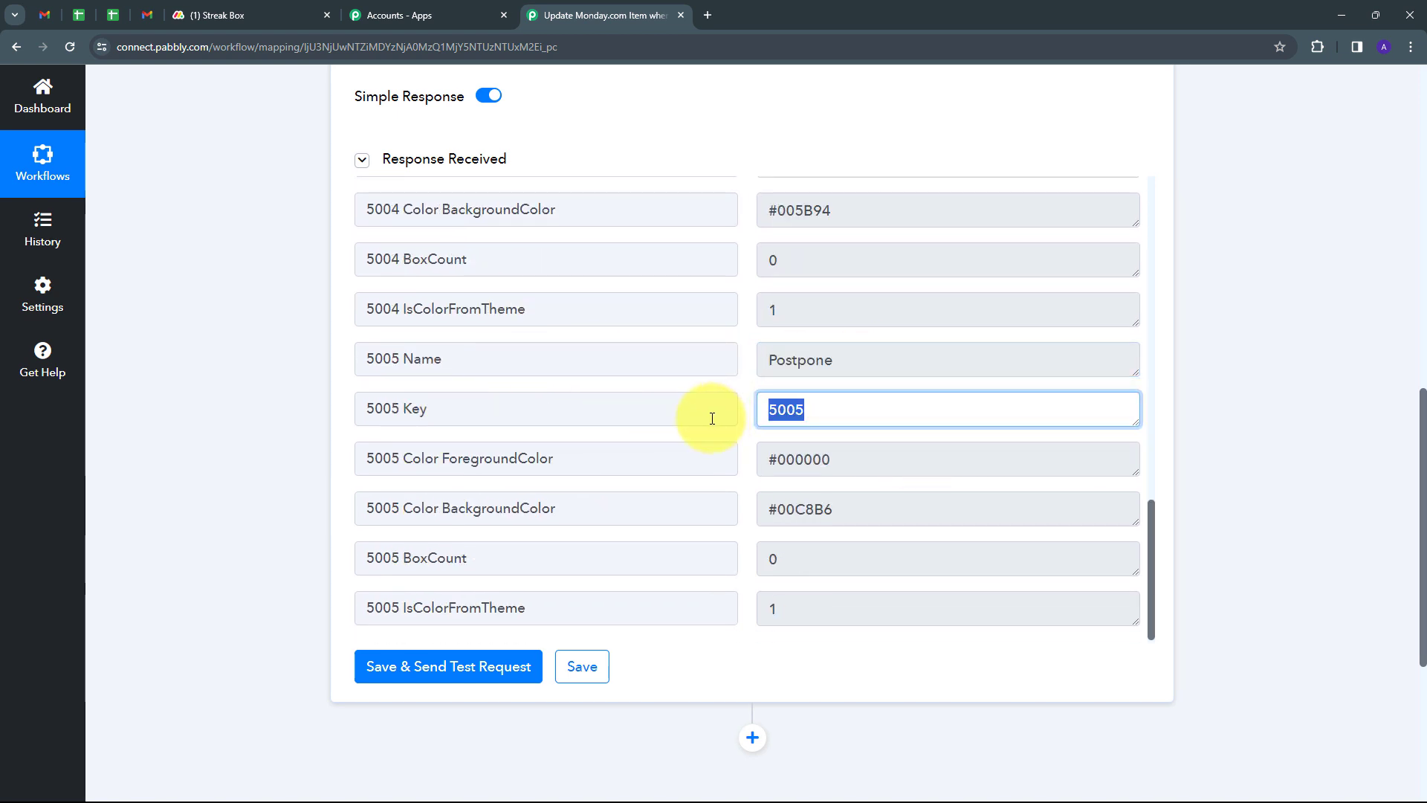
{"action": "scroll", "coordinate": [742, 407], "scroll_direction": "up", "scroll_amount": 1}
{"action": "scroll", "coordinate": [741, 407], "scroll_direction": "up", "scroll_amount": 13}
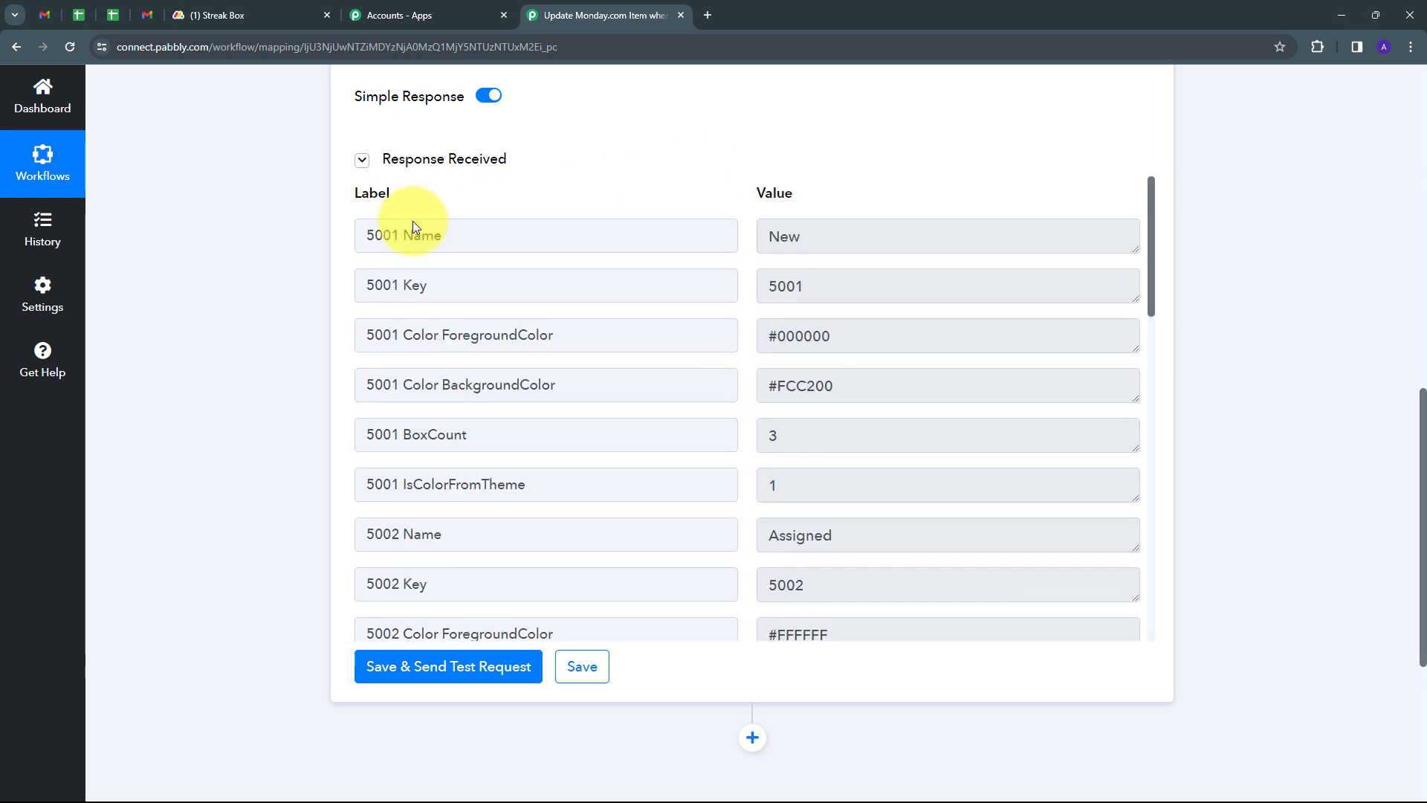
- Check the New stage in Streak's pipeline in Gmail, and compare it with the first stage's name and key in Pabbly Connect
{"action": "left_click", "coordinate": [145, 16]}
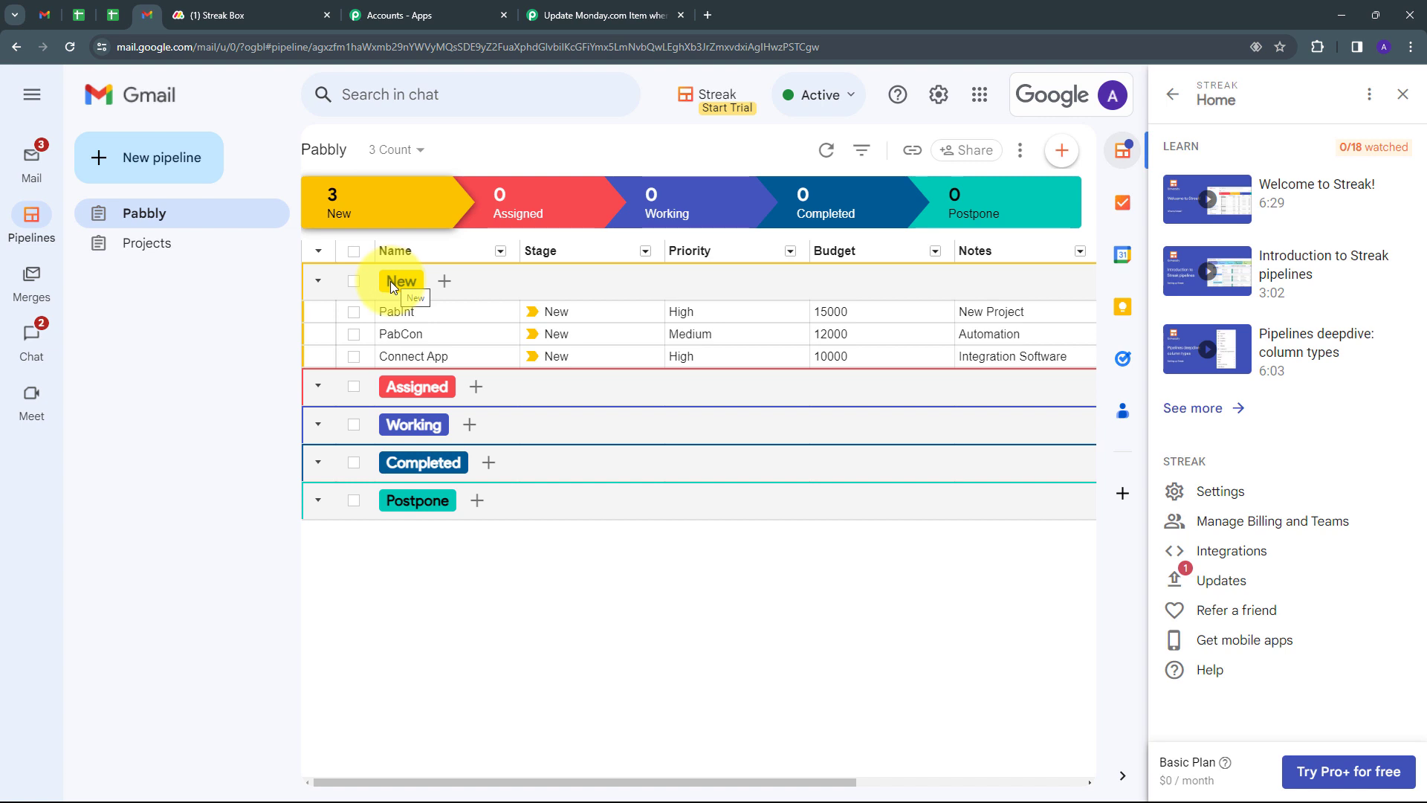
{"action": "left_click", "coordinate": [584, 15]}
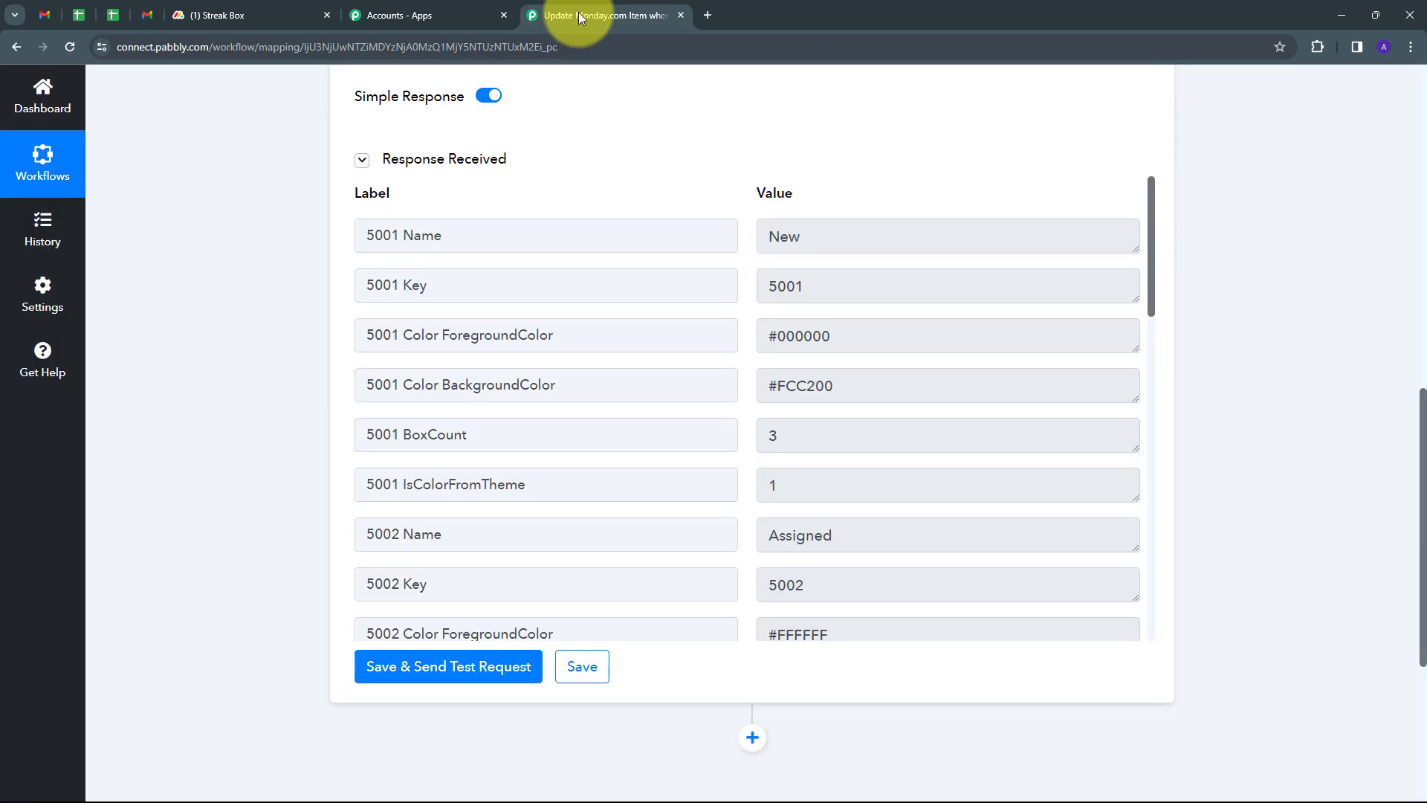
{"action": "left_click", "coordinate": [822, 242]}
{"action": "left_click", "coordinate": [850, 287]}
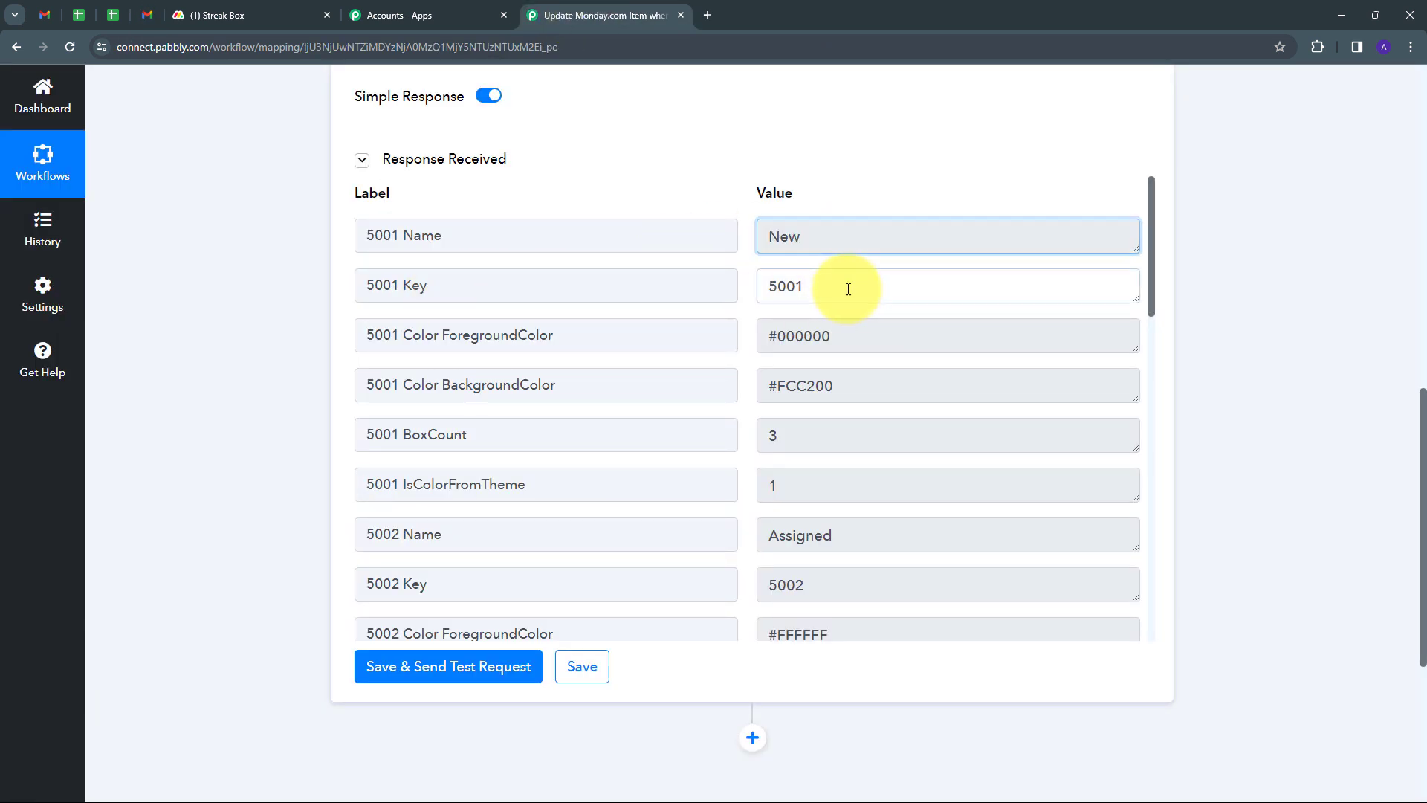
- Set the Box Change Stage trigger's stage to 5001, save it and send a test request
{"action": "scroll", "coordinate": [882, 285], "scroll_direction": "up", "scroll_amount": 10}
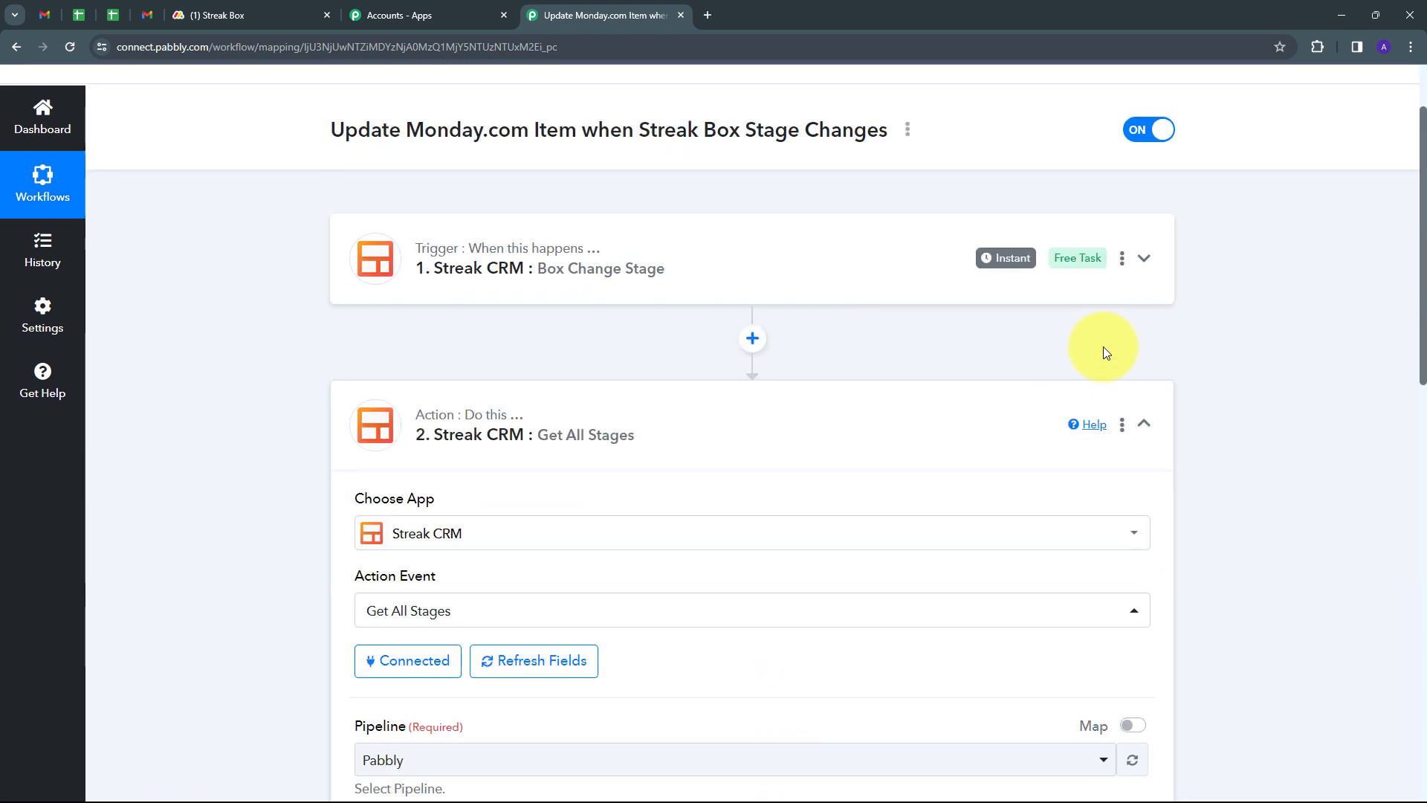
{"action": "left_click", "coordinate": [1138, 424]}
{"action": "left_click", "coordinate": [1144, 258]}
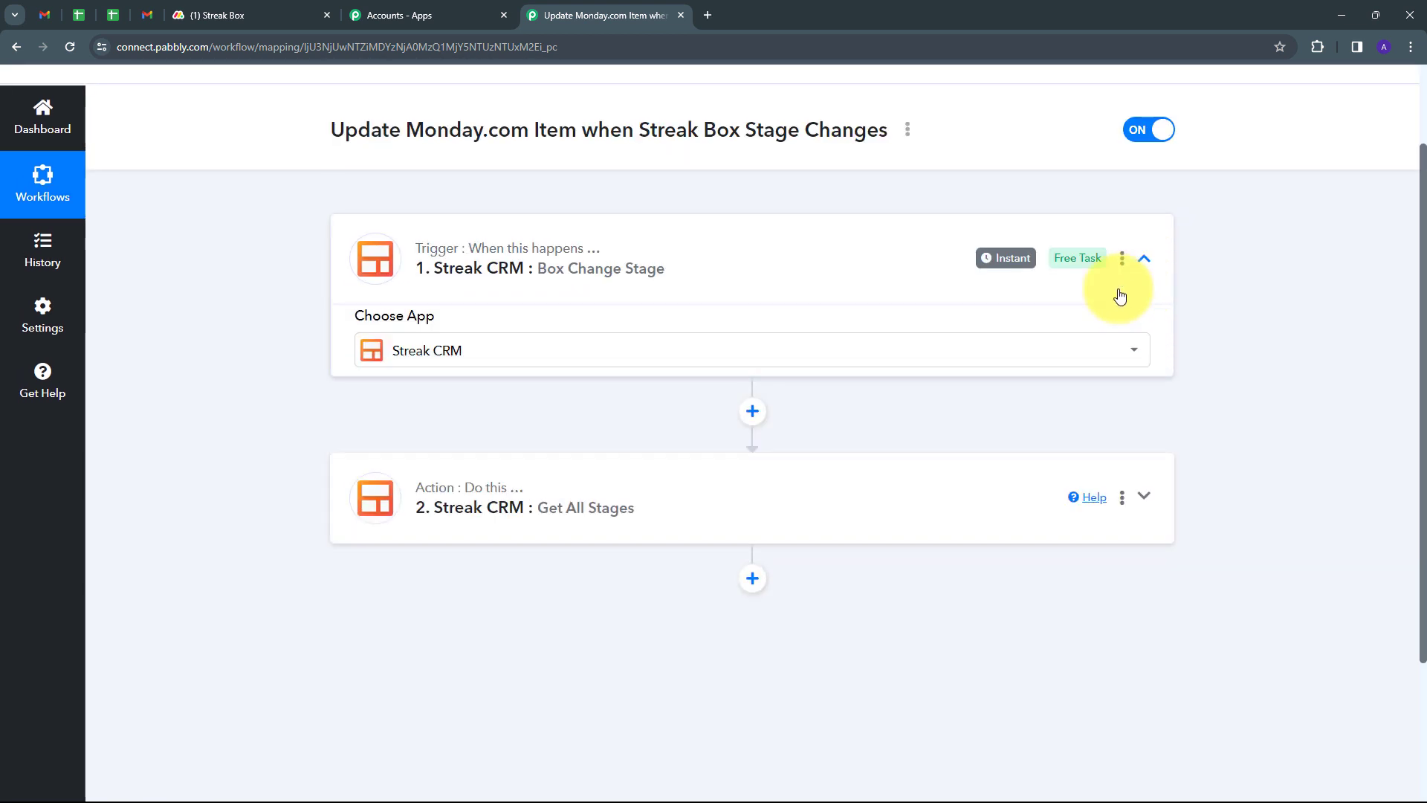
{"action": "scroll", "coordinate": [596, 421], "scroll_direction": "down", "scroll_amount": 3}
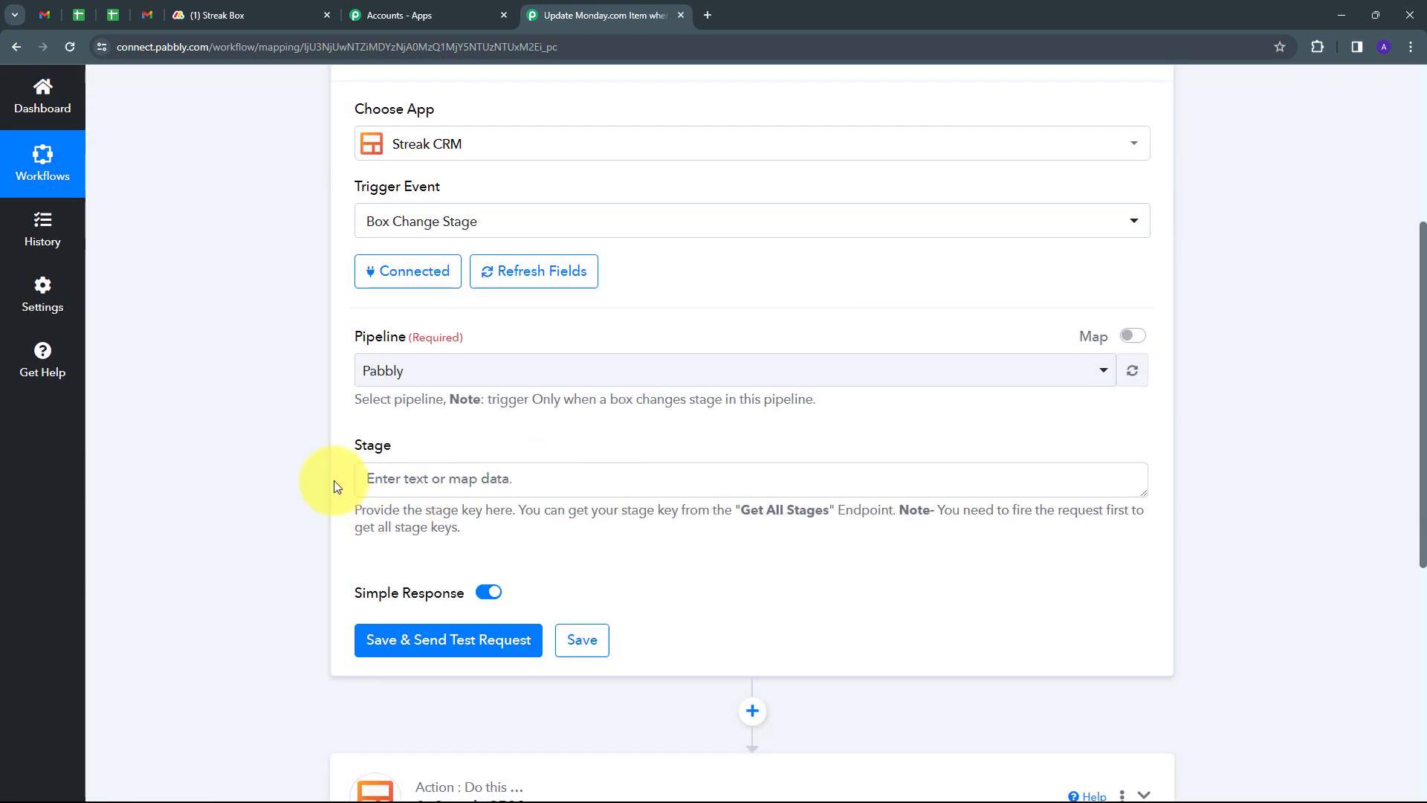
{"action": "left_click", "coordinate": [435, 480]}
{"action": "type", "text": "5001"}
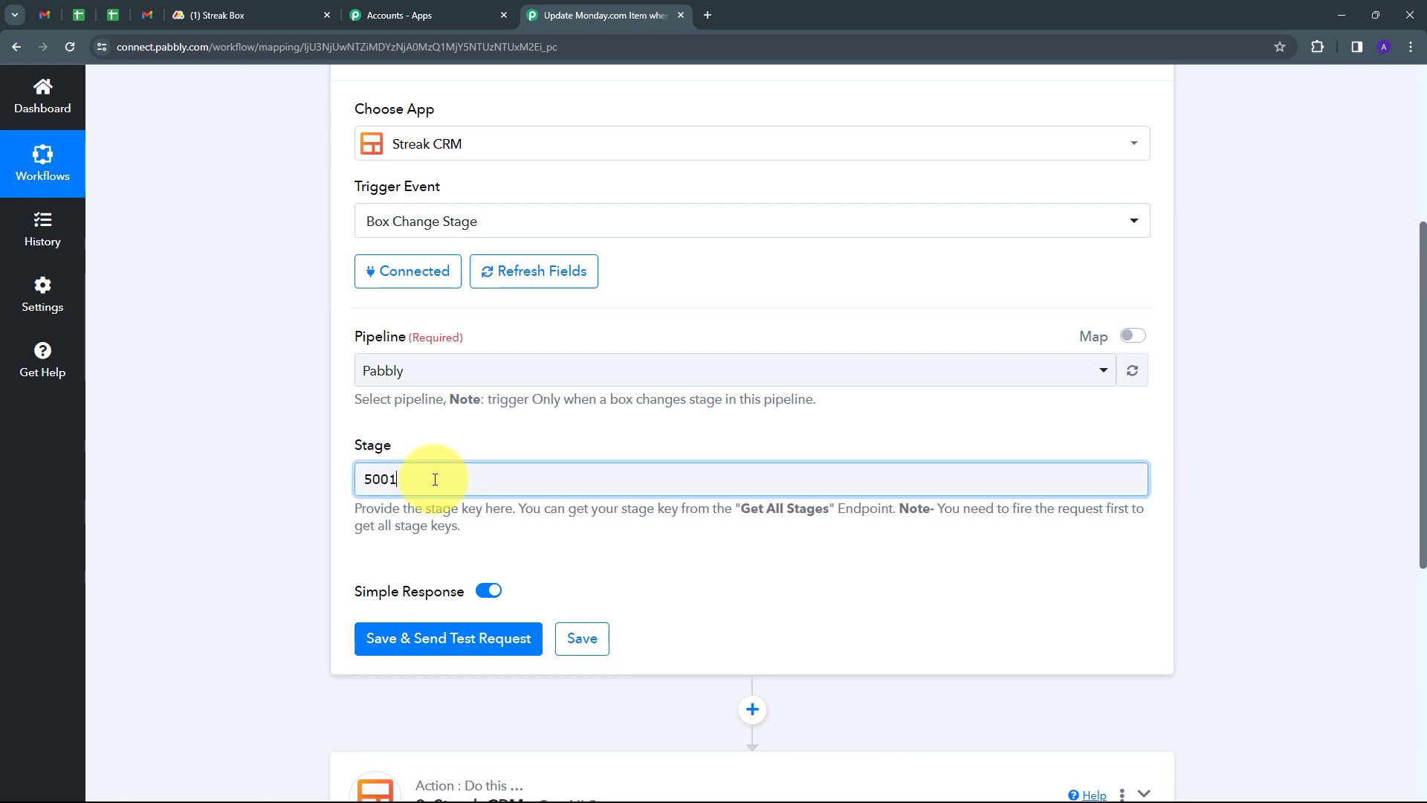
{"action": "left_click", "coordinate": [483, 415]}
{"action": "scroll", "coordinate": [482, 414], "scroll_direction": "down", "scroll_amount": 1}
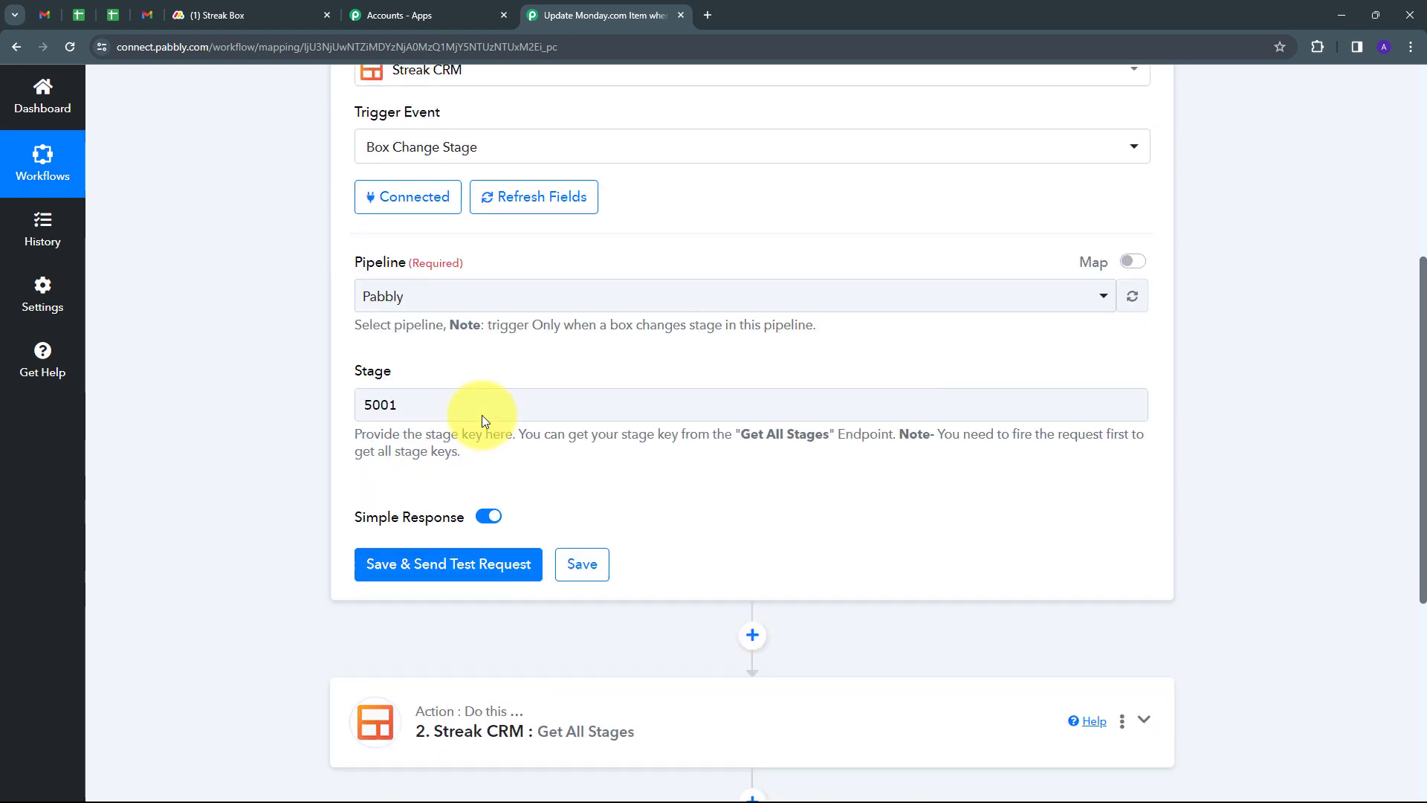
{"action": "left_click", "coordinate": [427, 566]}
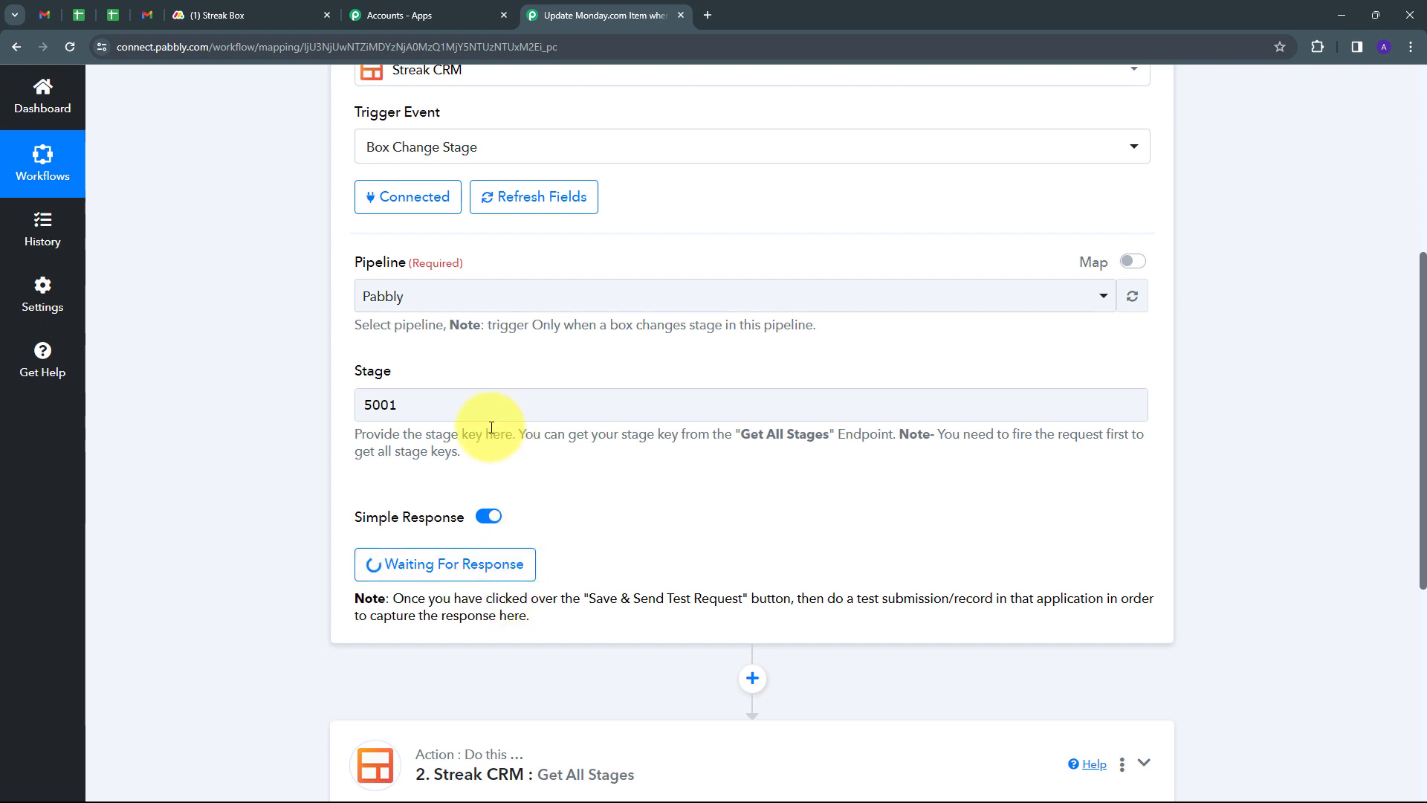
- Switch to Streak in Gmail and change the Connect App box's stage to Assigned
{"action": "left_click", "coordinate": [147, 17]}
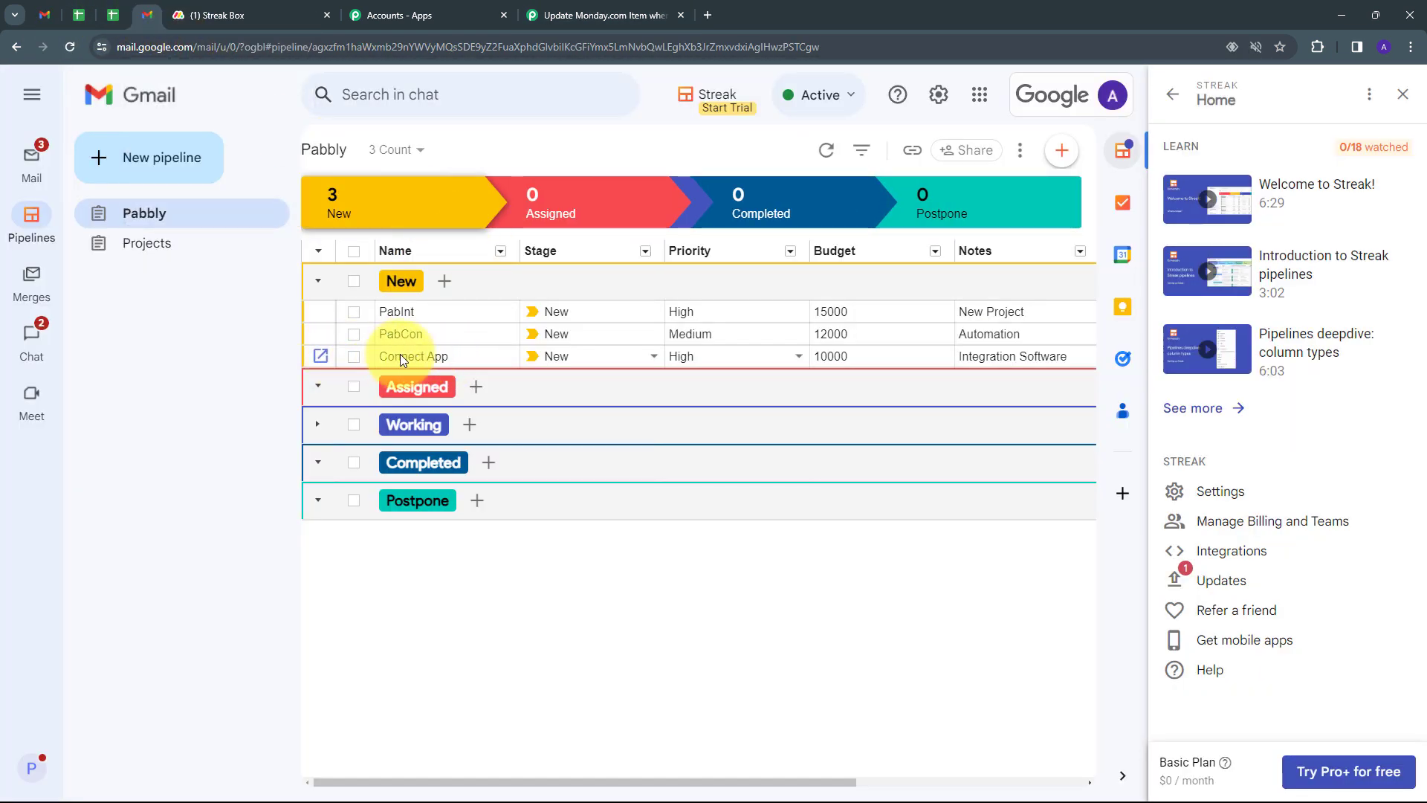
{"action": "left_click", "coordinate": [653, 363]}
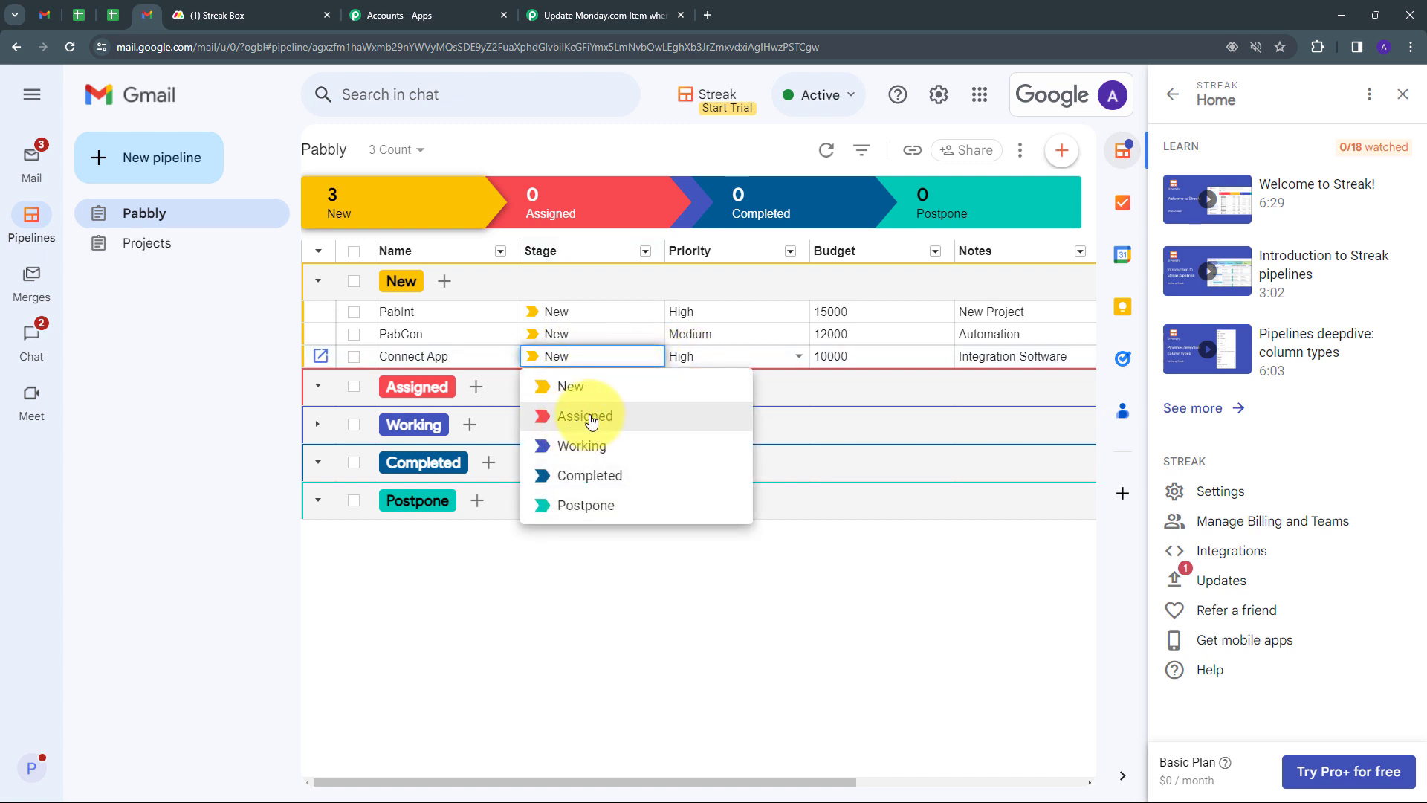
{"action": "left_click", "coordinate": [592, 421]}
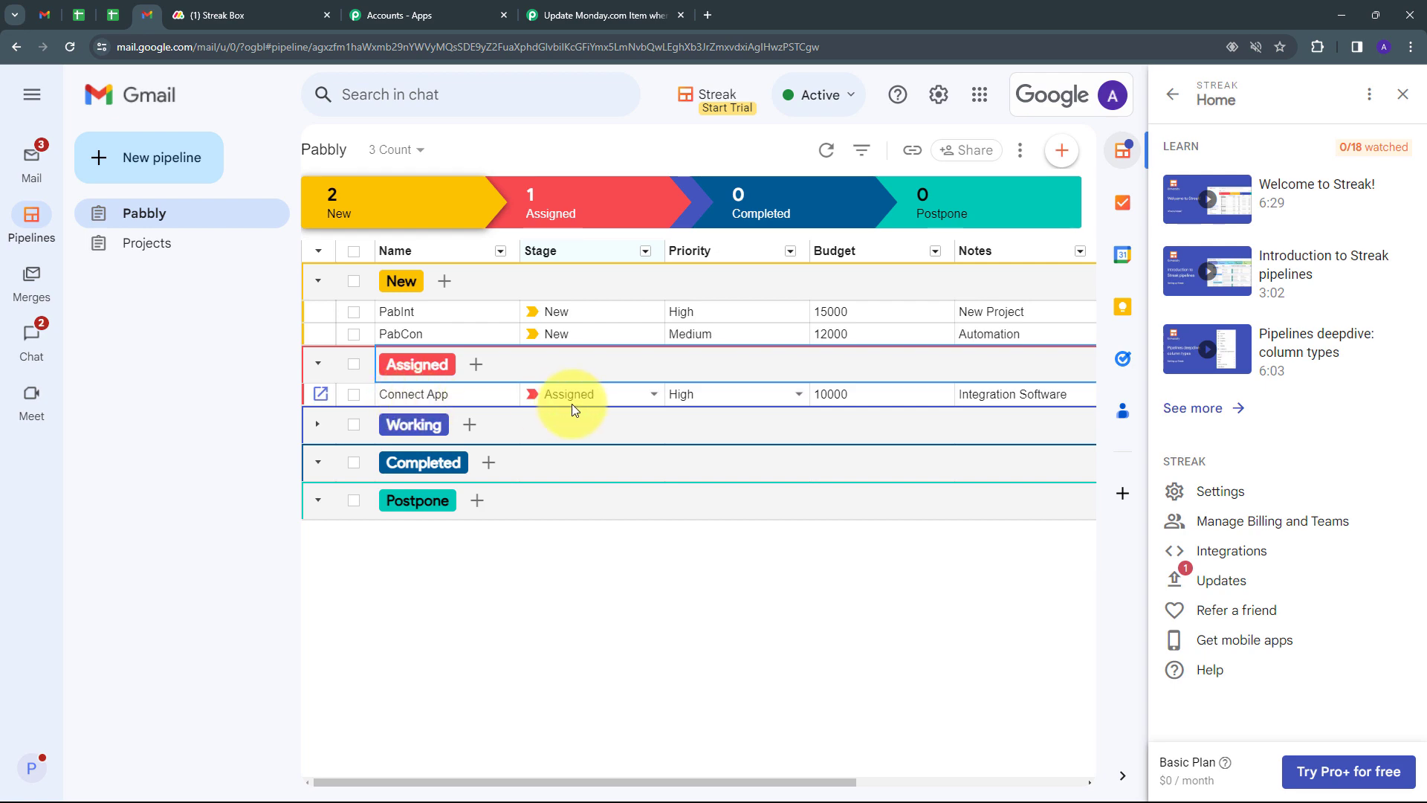
- Back in Pabbly Connect, examine the stage key in the trigger's captured response
{"action": "left_click", "coordinate": [590, 16]}
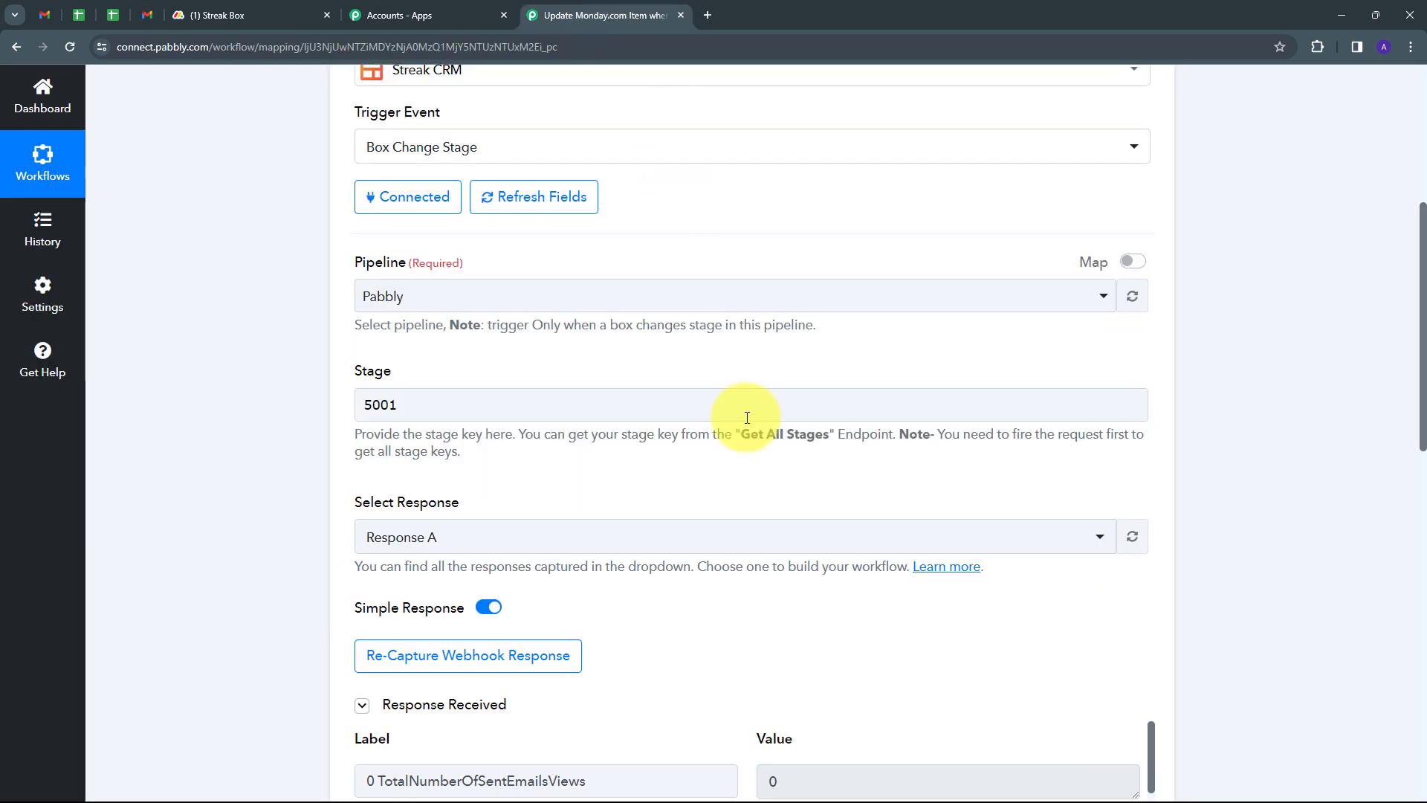
{"action": "scroll", "coordinate": [1237, 359], "scroll_direction": "down", "scroll_amount": 7}
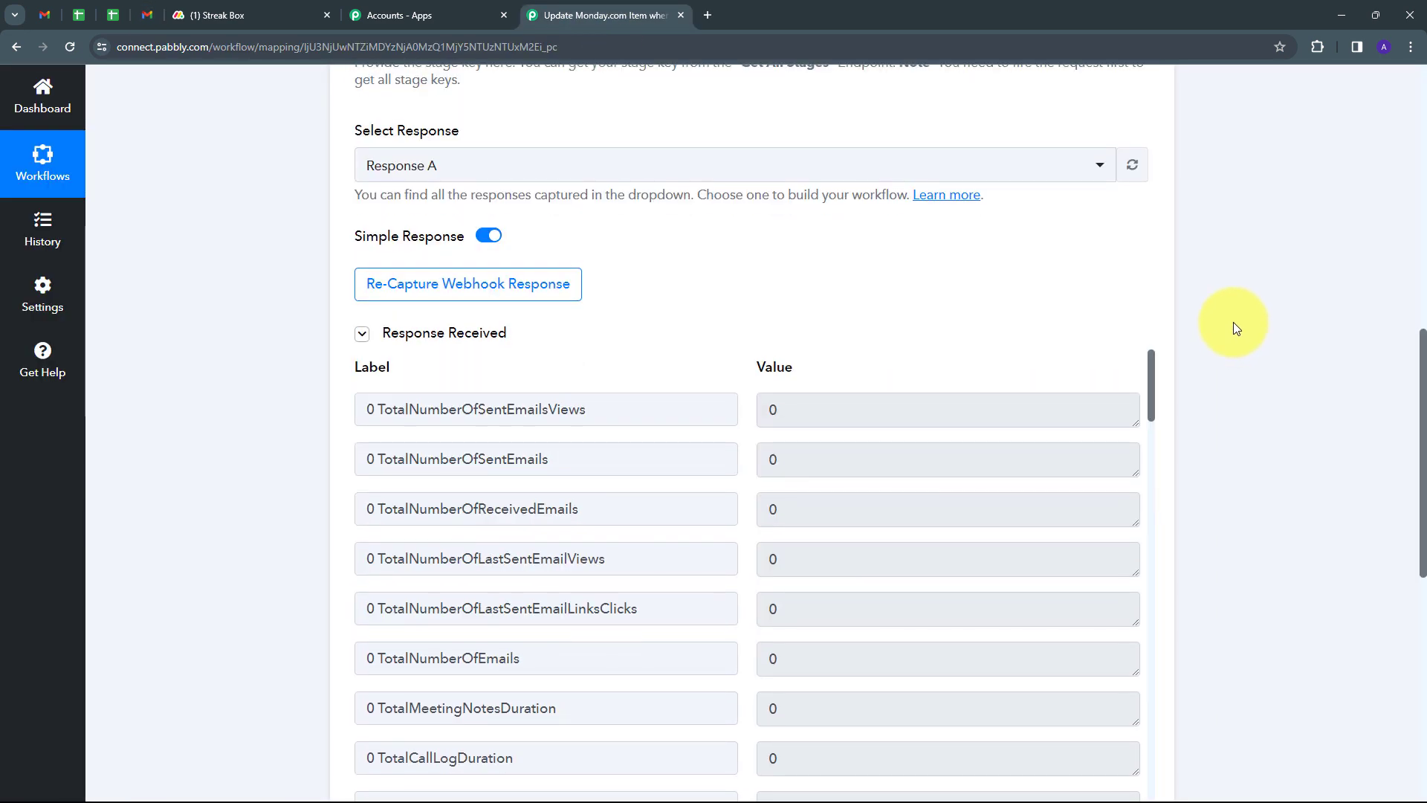
{"action": "scroll", "coordinate": [877, 356], "scroll_direction": "down", "scroll_amount": 7}
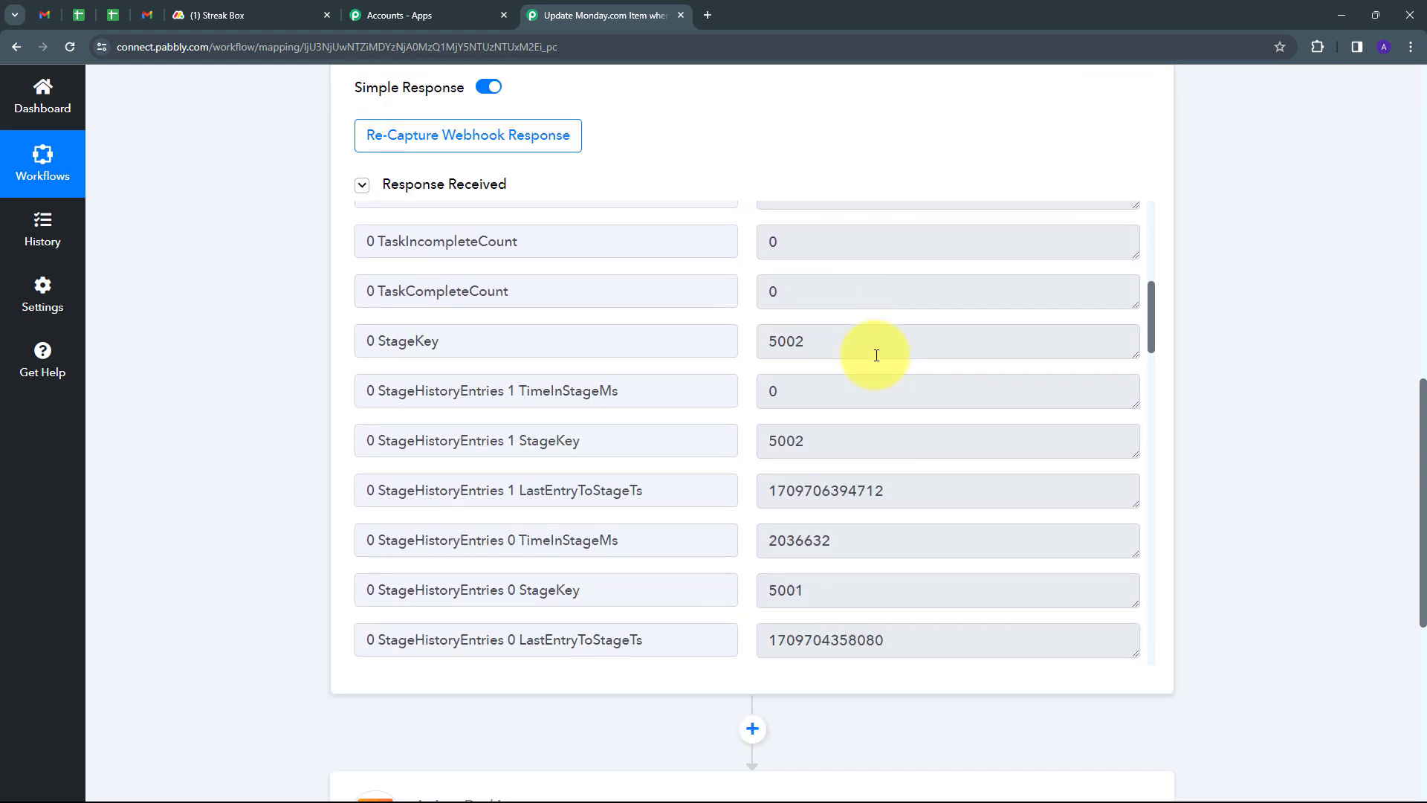
{"action": "left_click_drag", "start_coordinate": [816, 340], "coordinate": [696, 351]}
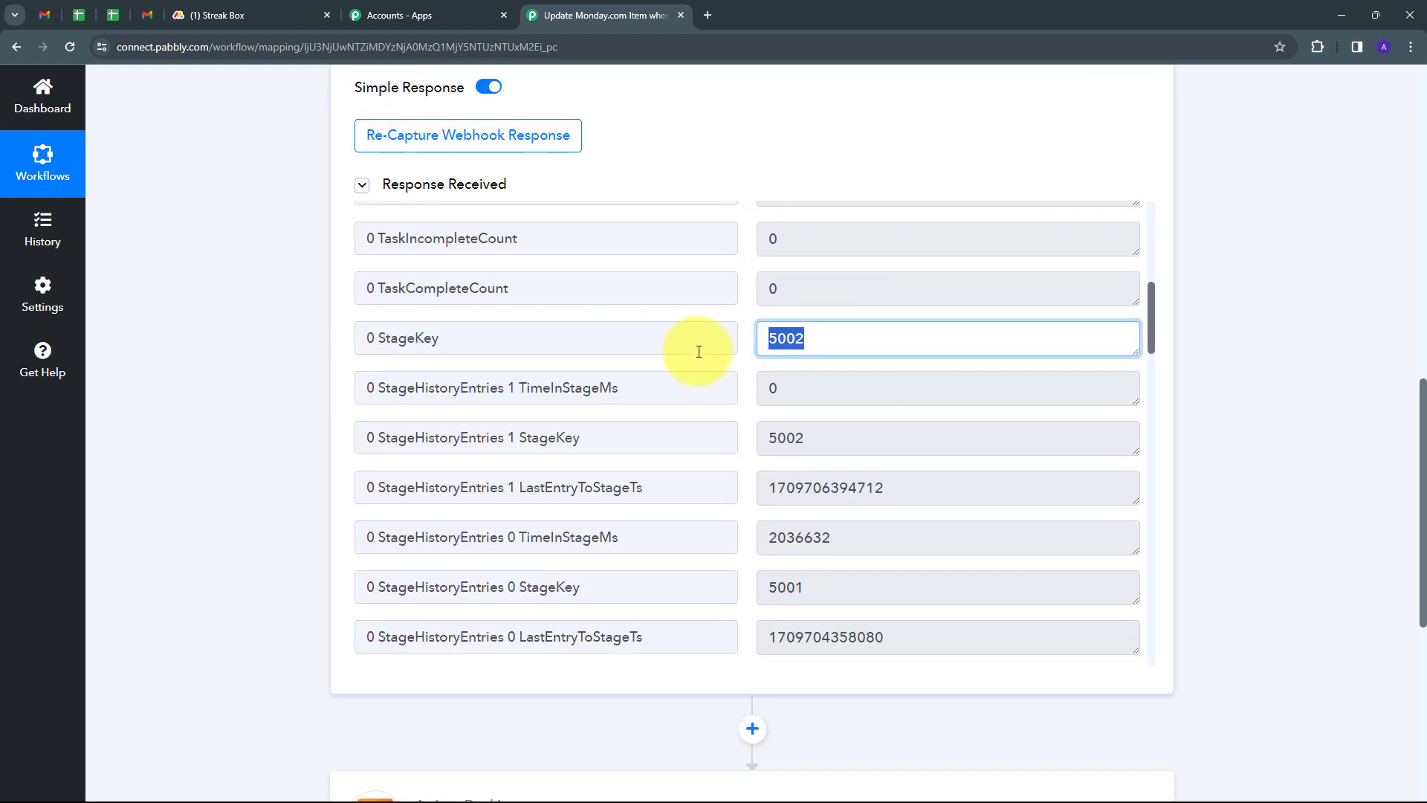
- Examine the previous stage key, box name, notes, follower name and custom field values in the trigger's captured response
{"action": "left_click_drag", "start_coordinate": [822, 592], "coordinate": [729, 586]}
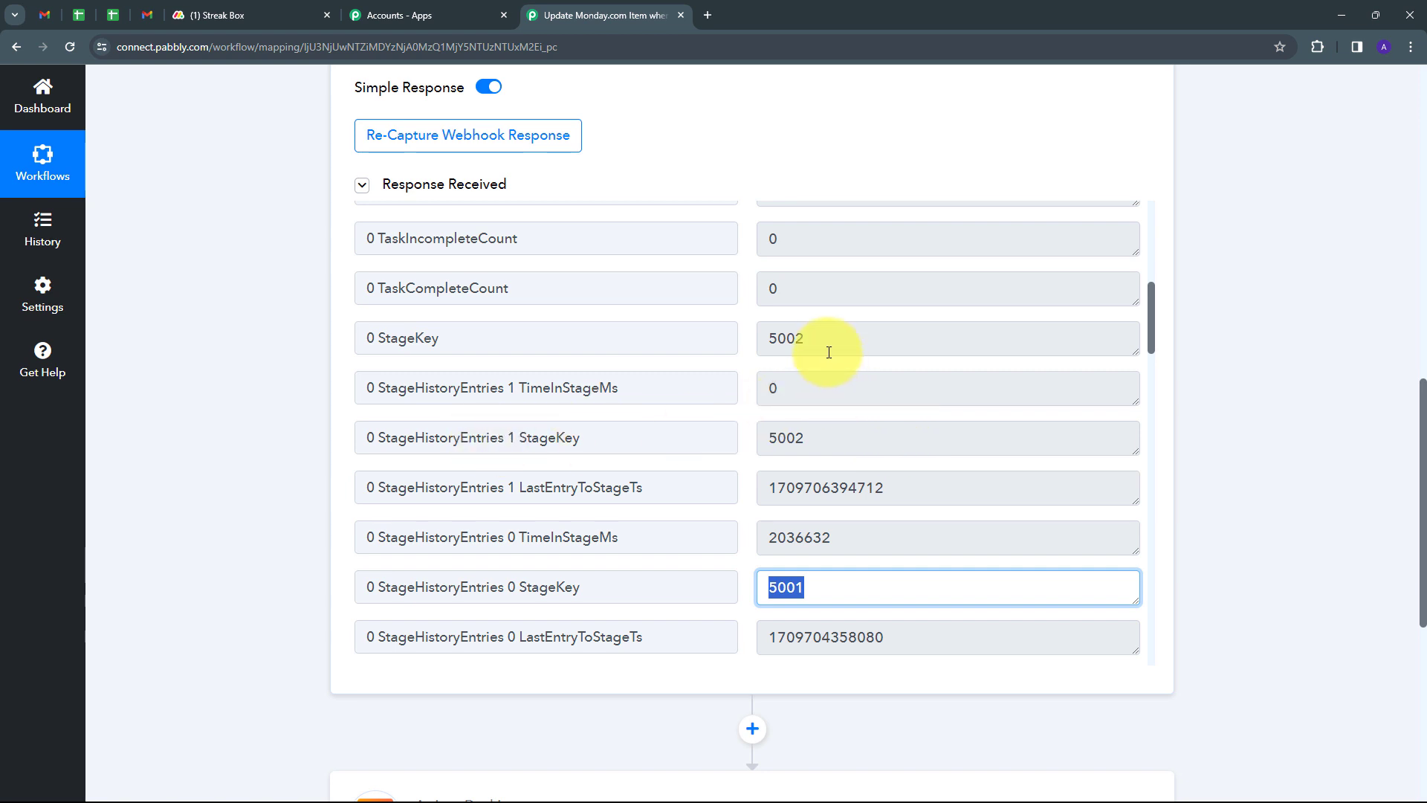
{"action": "scroll", "coordinate": [858, 401], "scroll_direction": "down", "scroll_amount": 2}
{"action": "scroll", "coordinate": [695, 375], "scroll_direction": "down", "scroll_amount": 3}
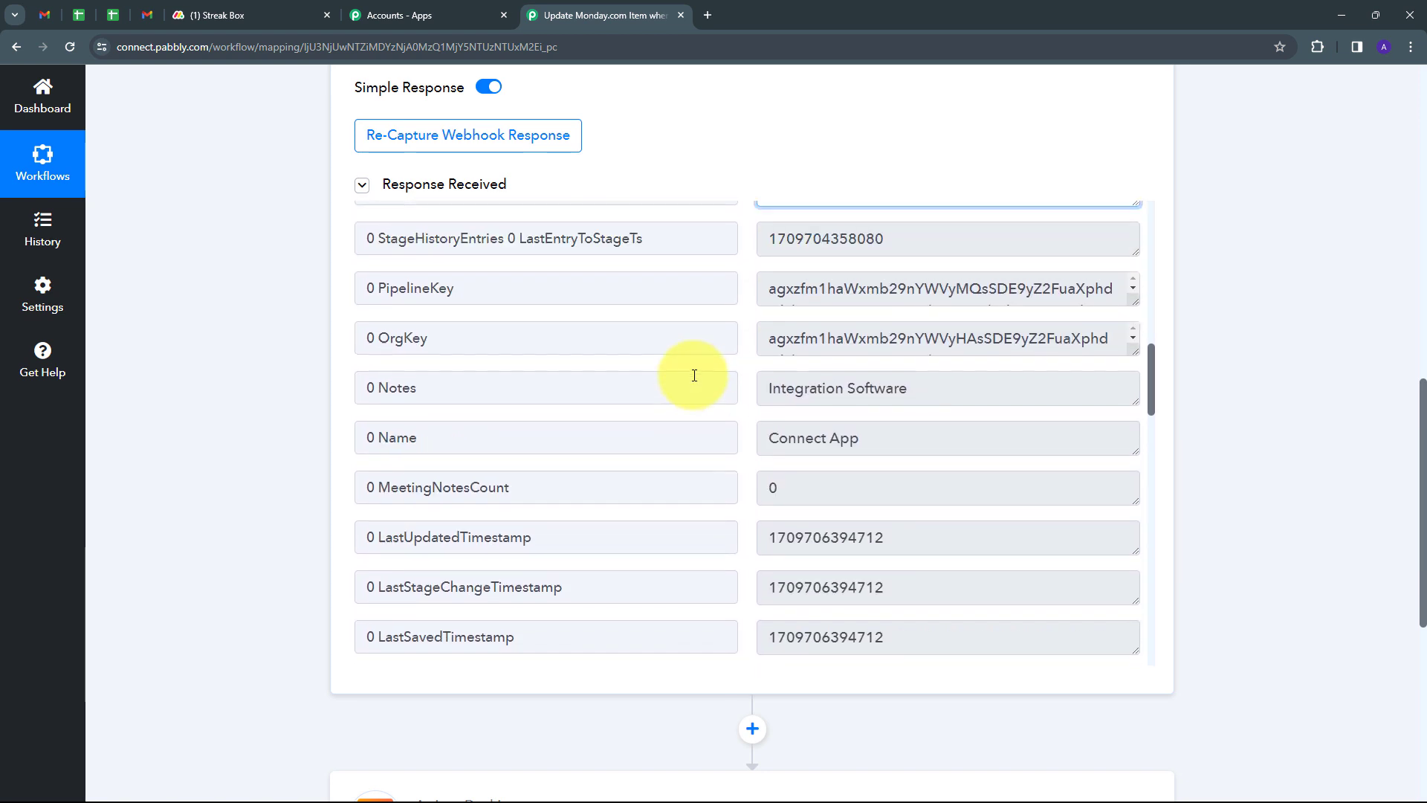
{"action": "scroll", "coordinate": [695, 375], "scroll_direction": "up", "scroll_amount": 1}
{"action": "scroll", "coordinate": [694, 375], "scroll_direction": "down", "scroll_amount": 1}
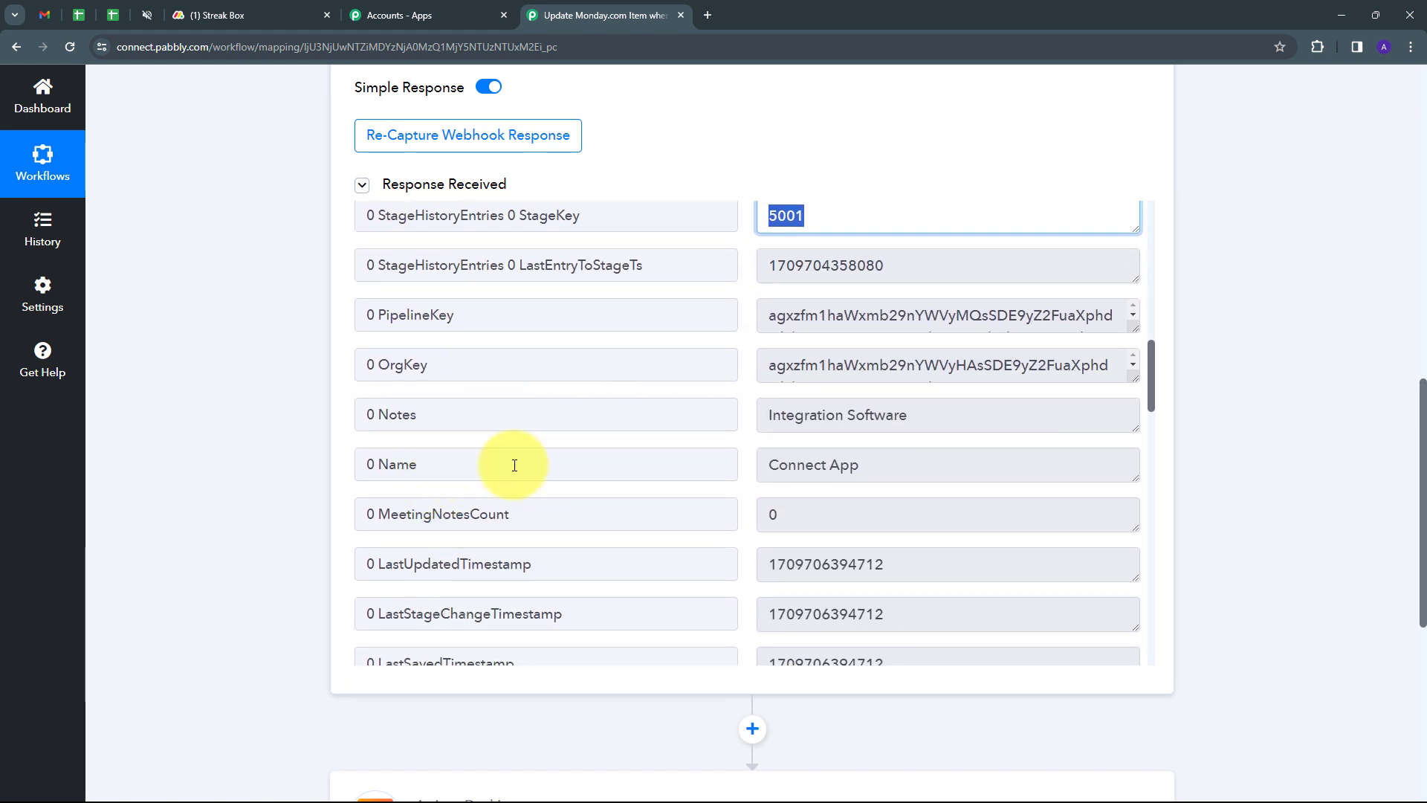
{"action": "left_click_drag", "start_coordinate": [892, 471], "coordinate": [716, 468]}
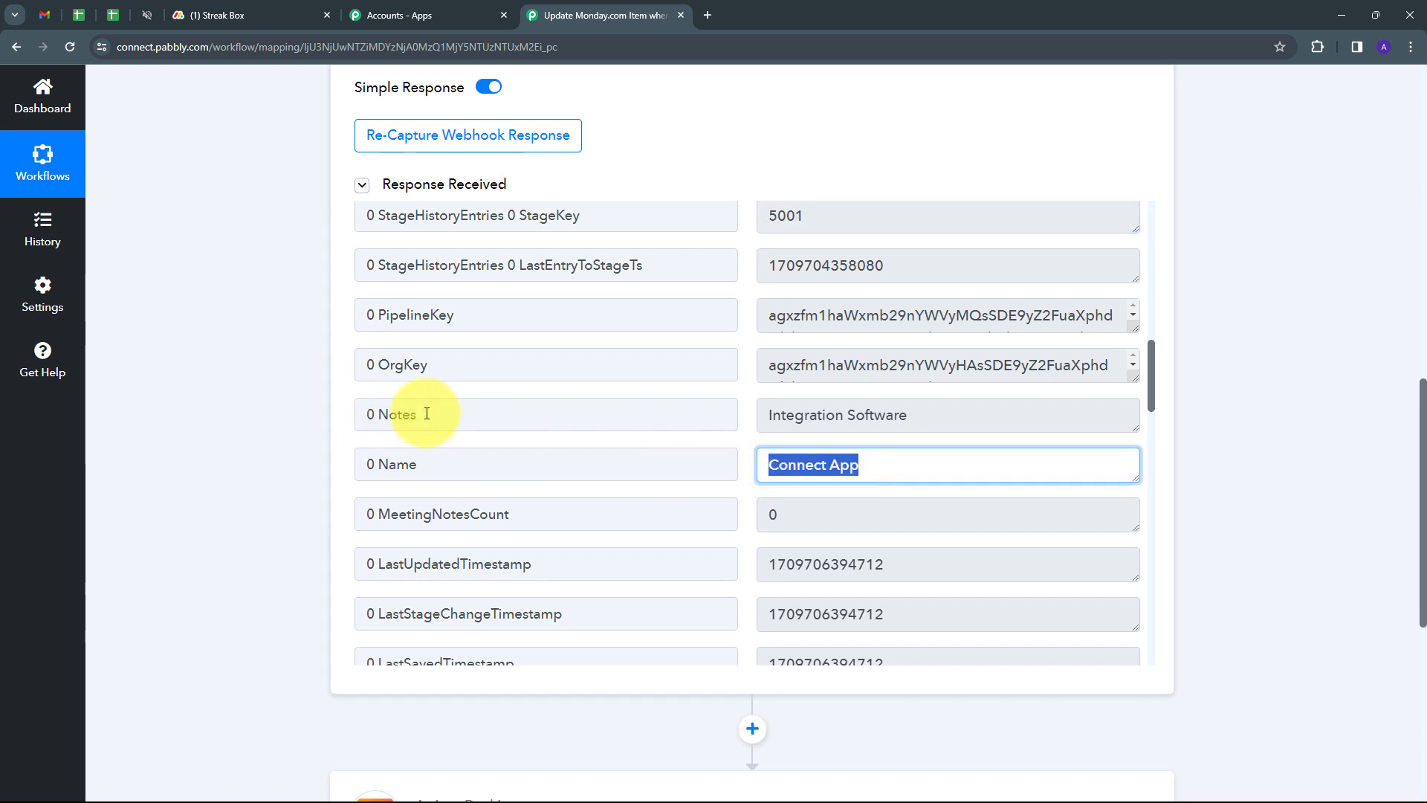
{"action": "left_click", "coordinate": [855, 427]}
{"action": "left_click_drag", "start_coordinate": [908, 427], "coordinate": [748, 443]}
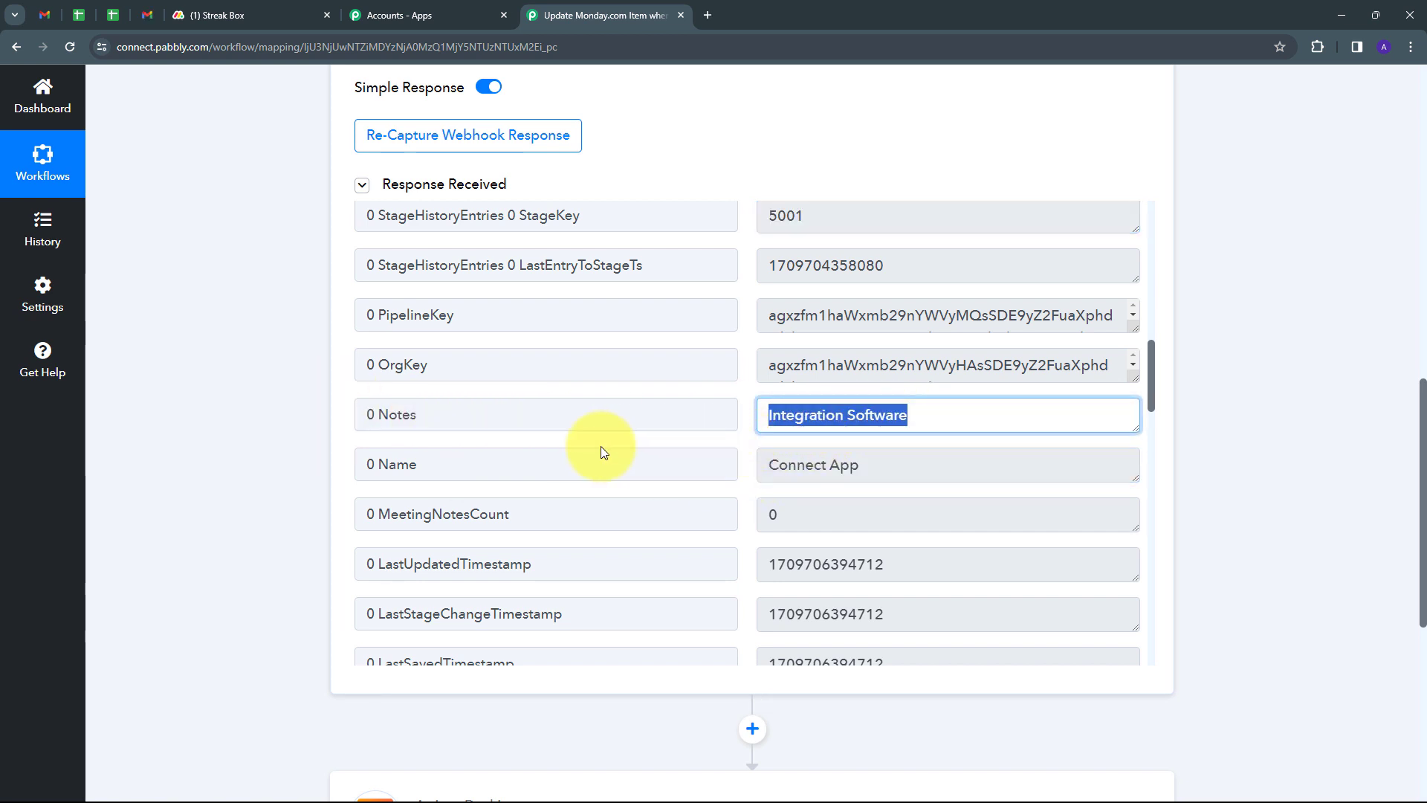
{"action": "scroll", "coordinate": [567, 446], "scroll_direction": "down", "scroll_amount": 5}
{"action": "left_click", "coordinate": [808, 245]}
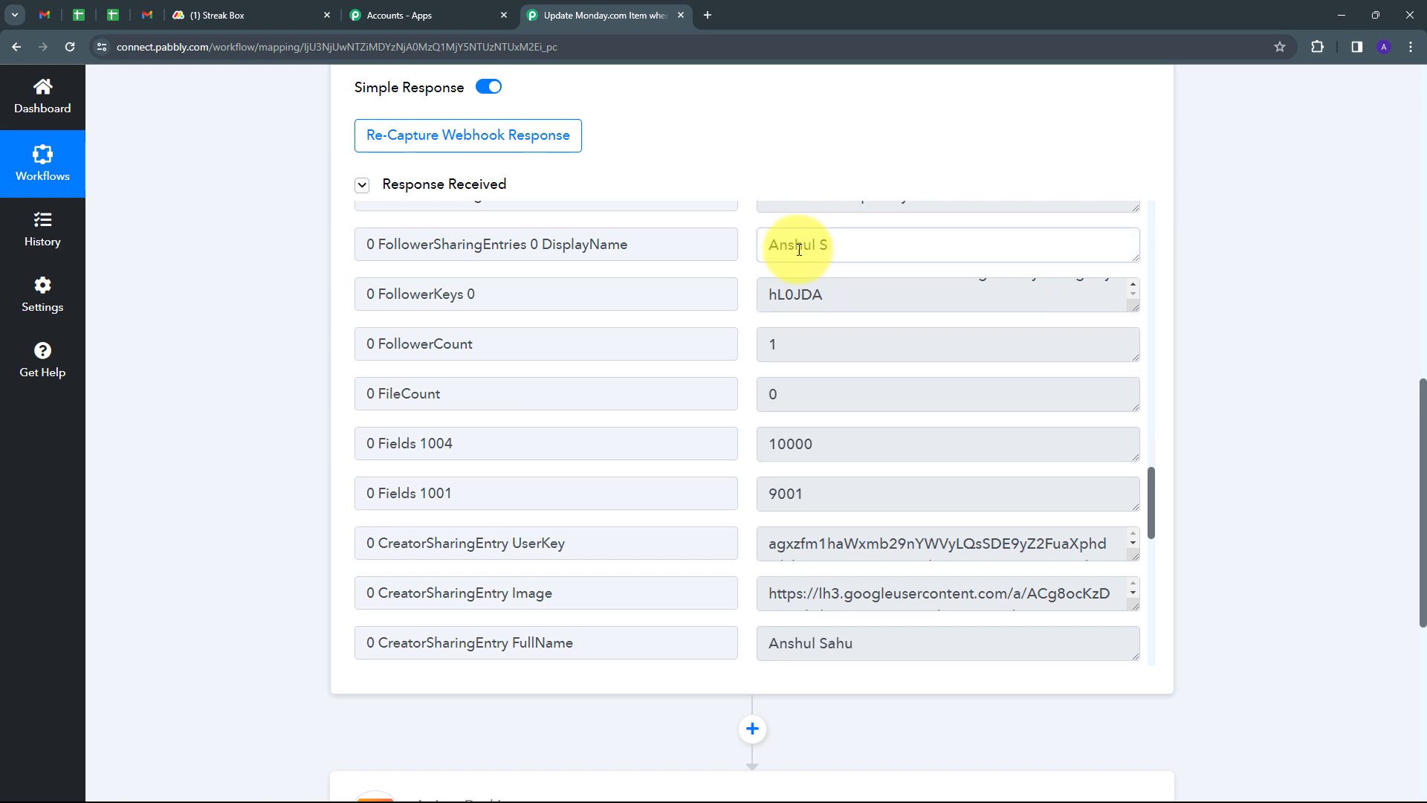
{"action": "left_click_drag", "start_coordinate": [766, 245], "coordinate": [867, 258]}
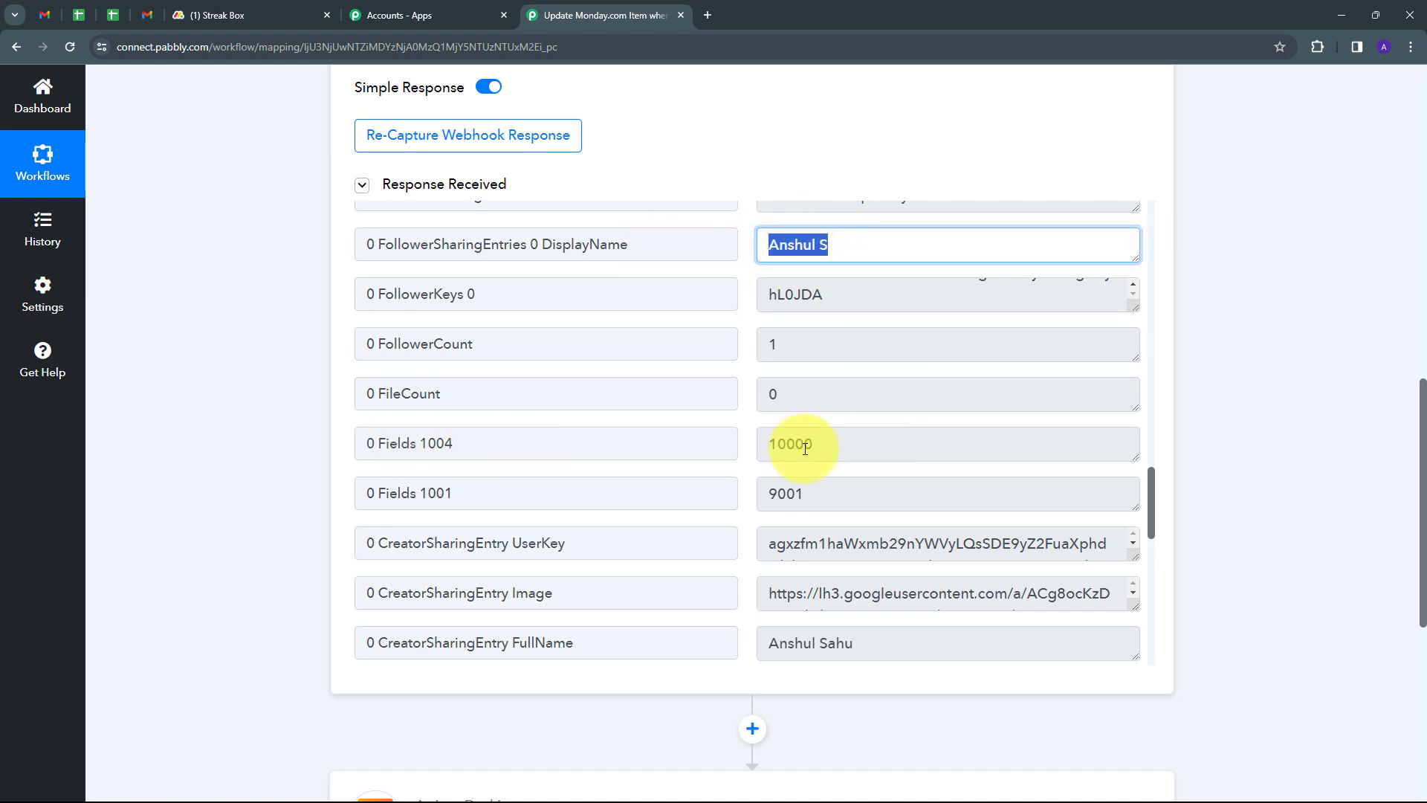
{"action": "left_click_drag", "start_coordinate": [825, 440], "coordinate": [770, 445]}
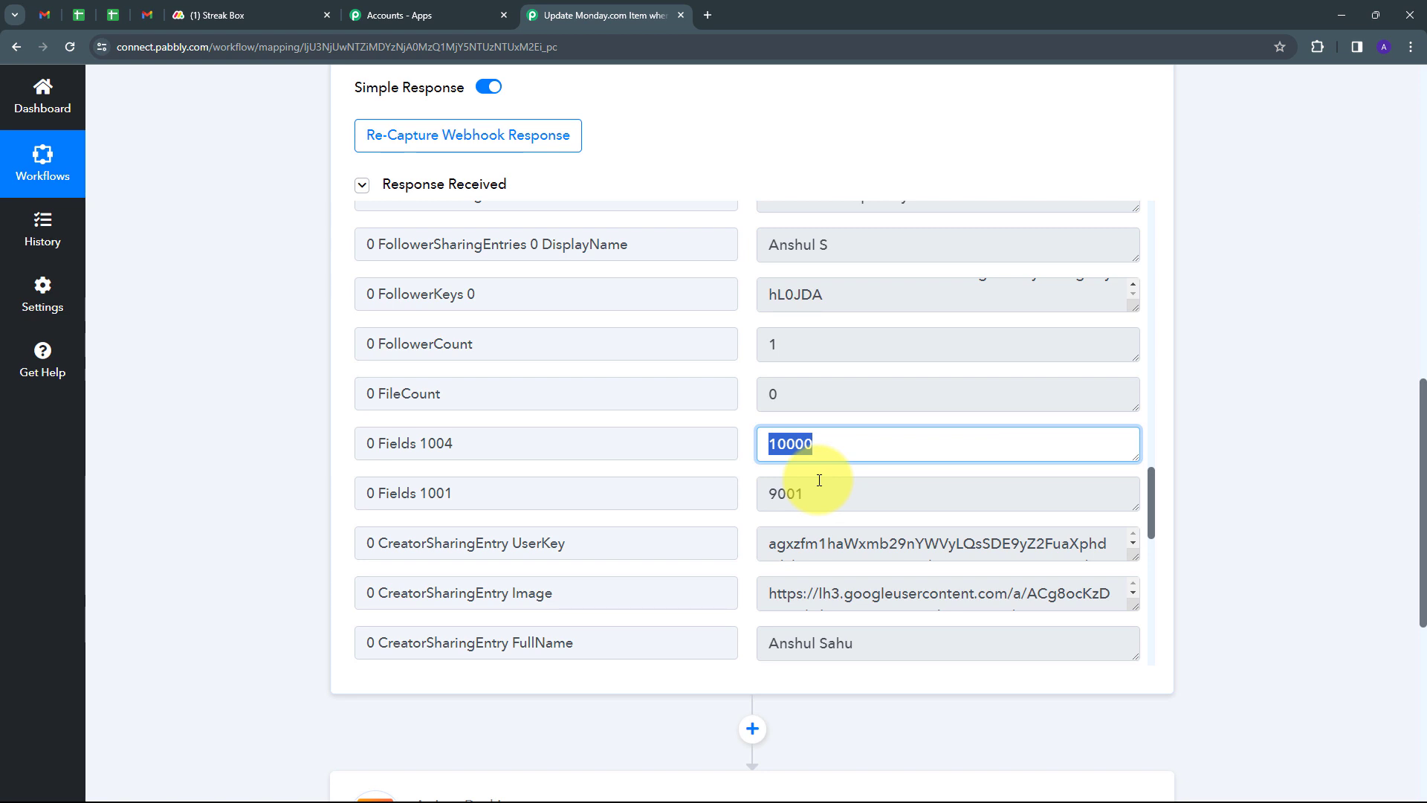
{"action": "scroll", "coordinate": [819, 480], "scroll_direction": "up", "scroll_amount": 5}
{"action": "left_click_drag", "start_coordinate": [866, 540], "coordinate": [692, 547]}
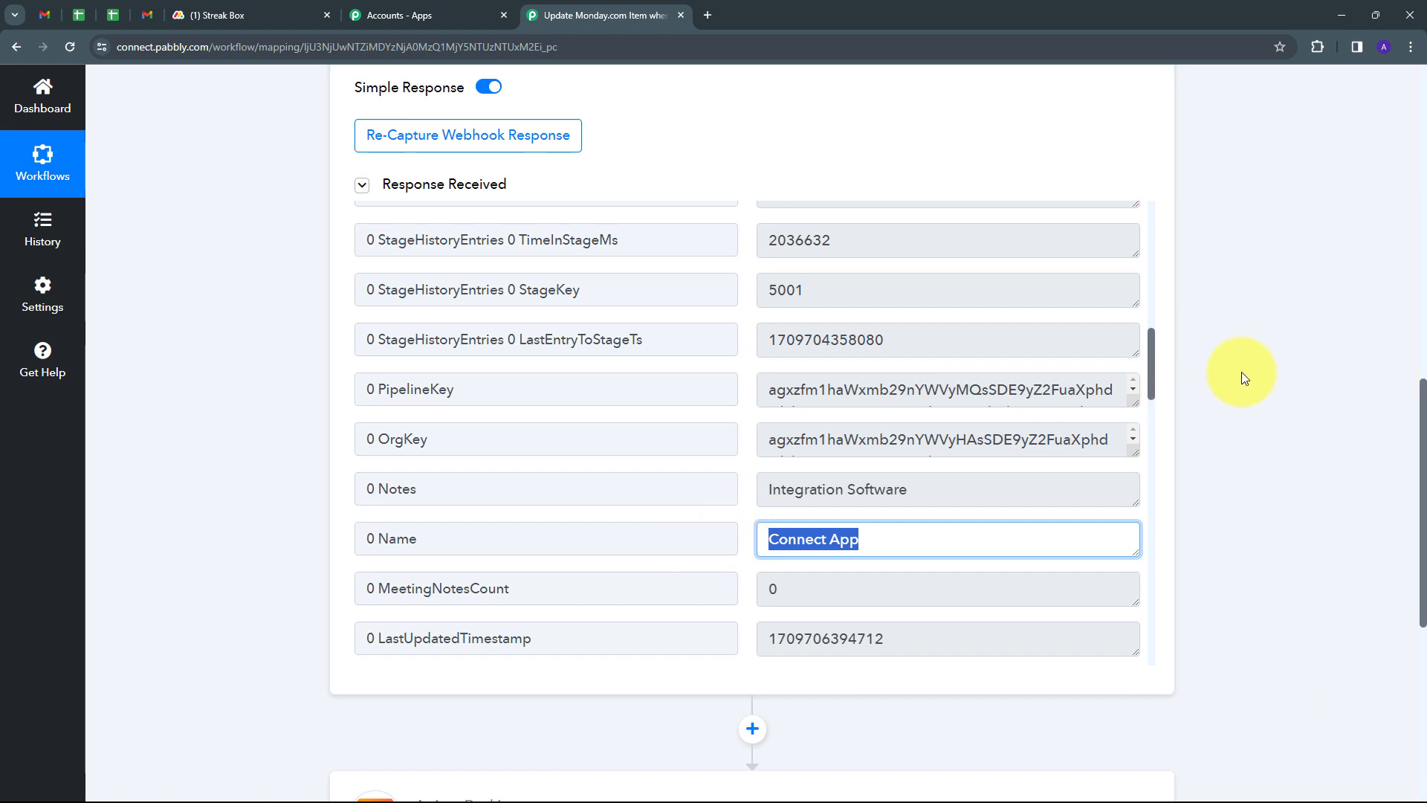
- Add an action step after the Get All Stages step and choose Lookup Table as its app
{"action": "scroll", "coordinate": [1156, 487], "scroll_direction": "down", "scroll_amount": 5}
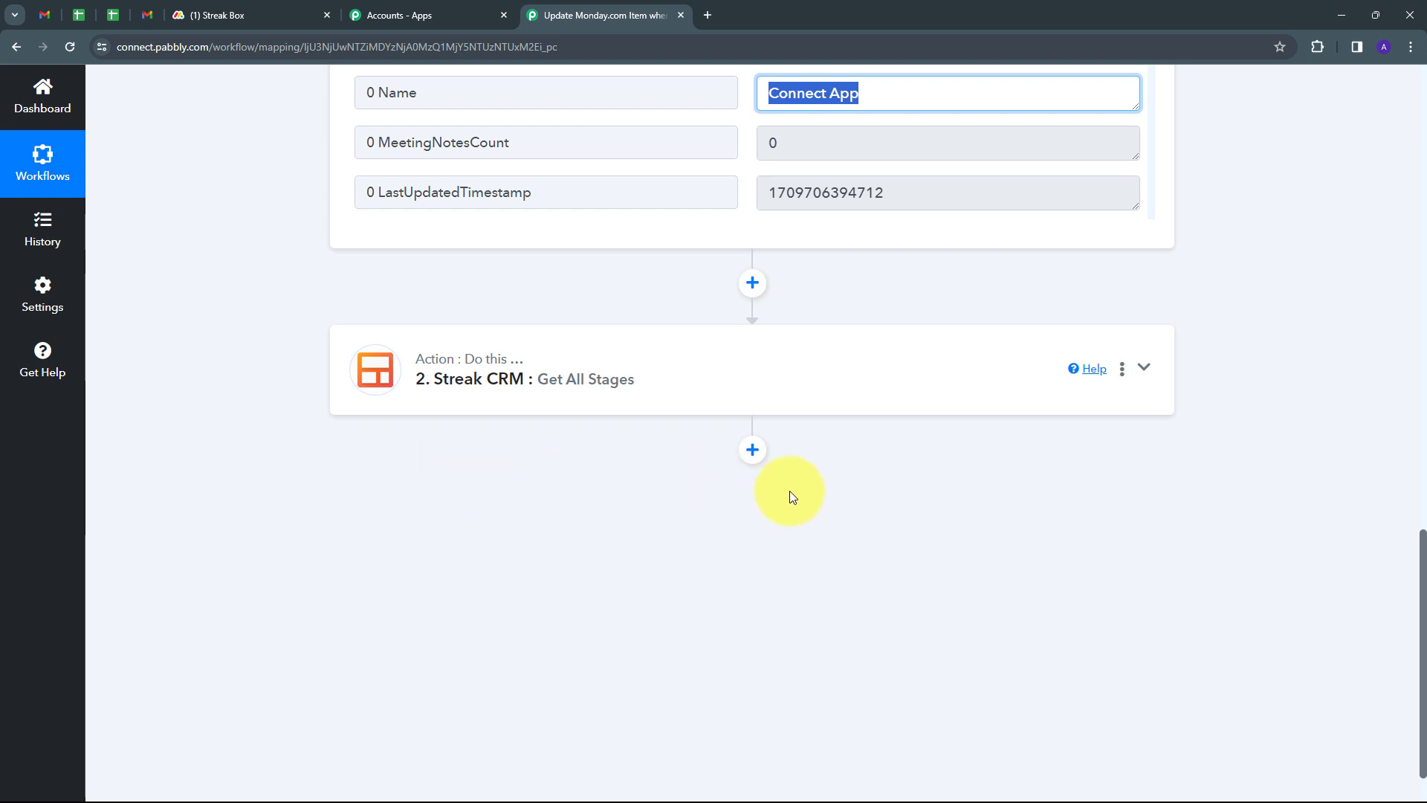
{"action": "left_click", "coordinate": [752, 450]}
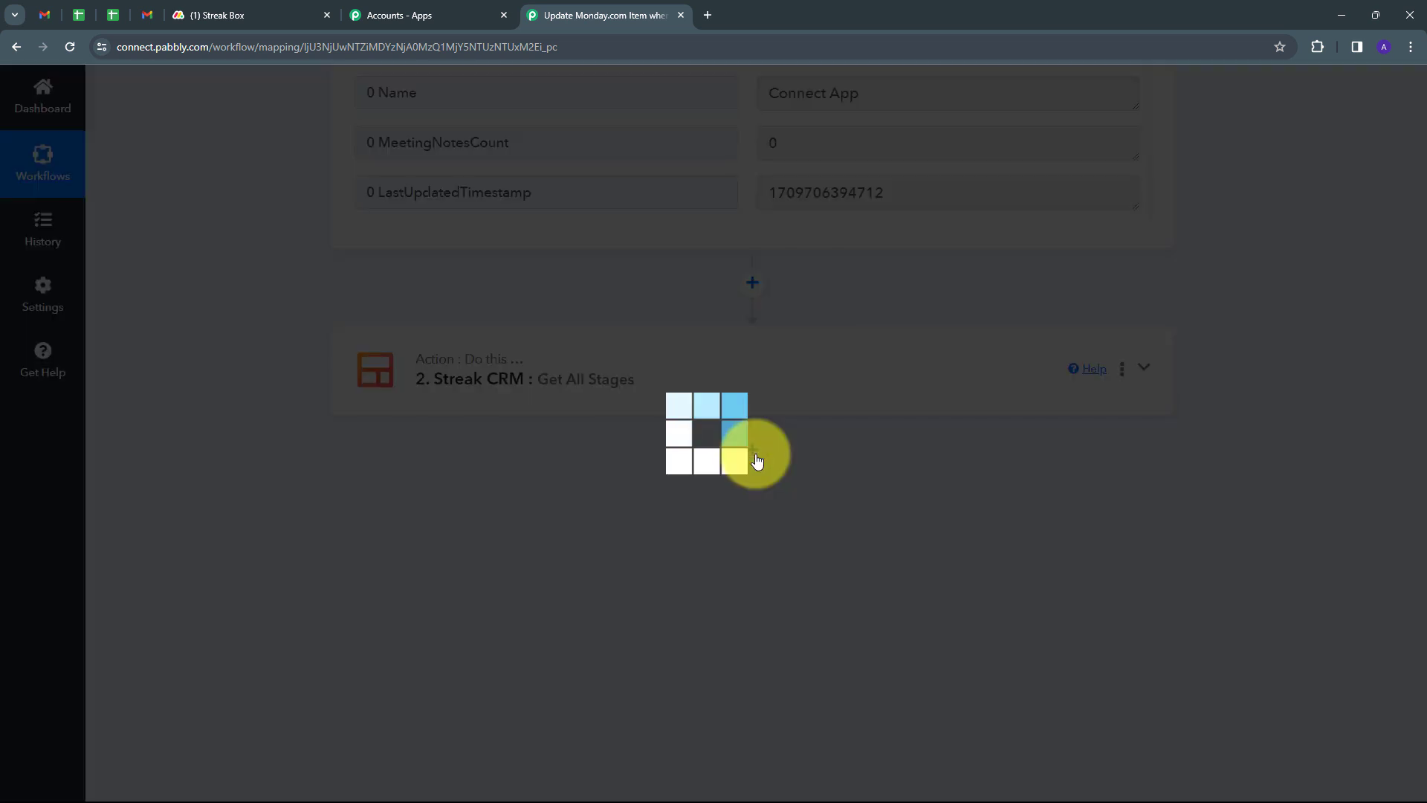
{"action": "type", "text": "L"}
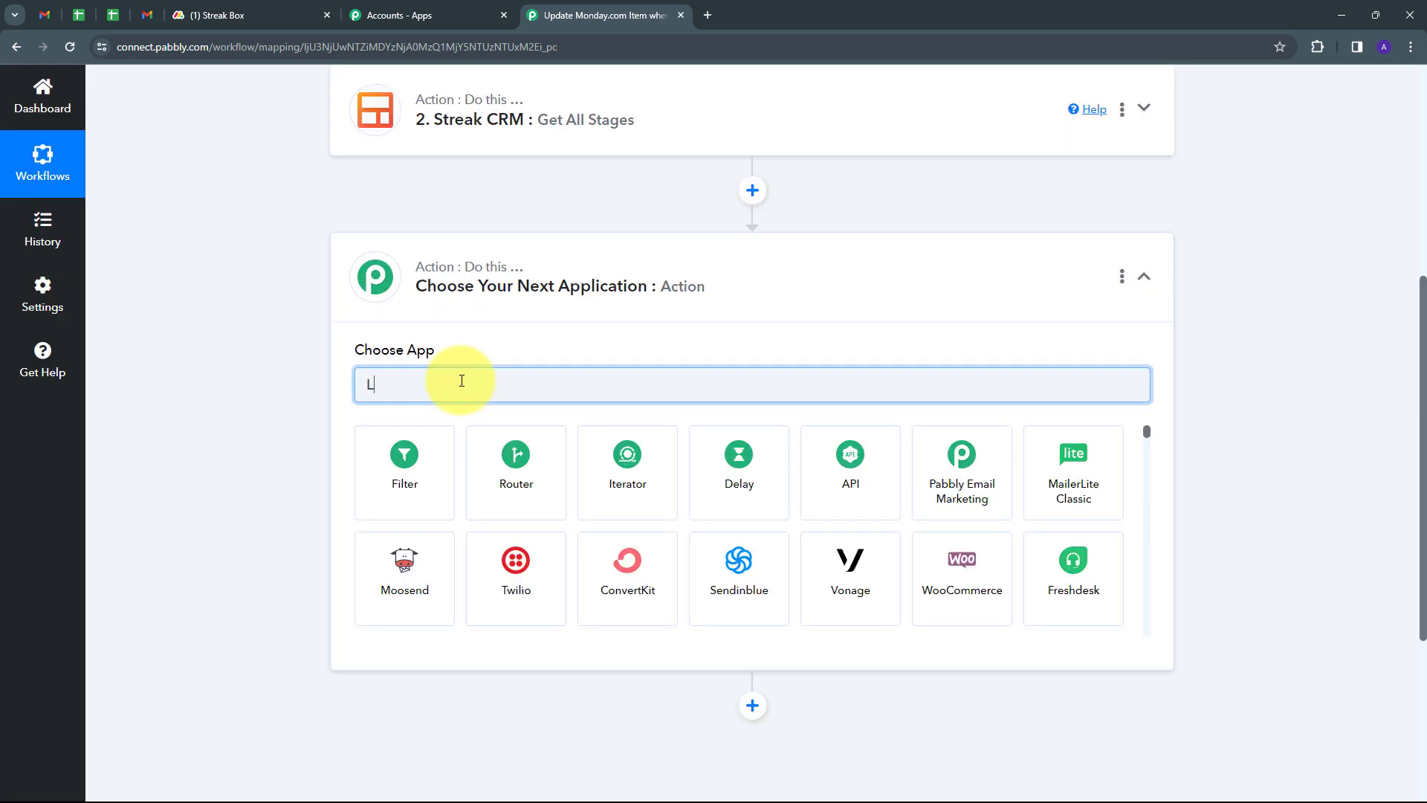
{"action": "type", "text": "oo"}
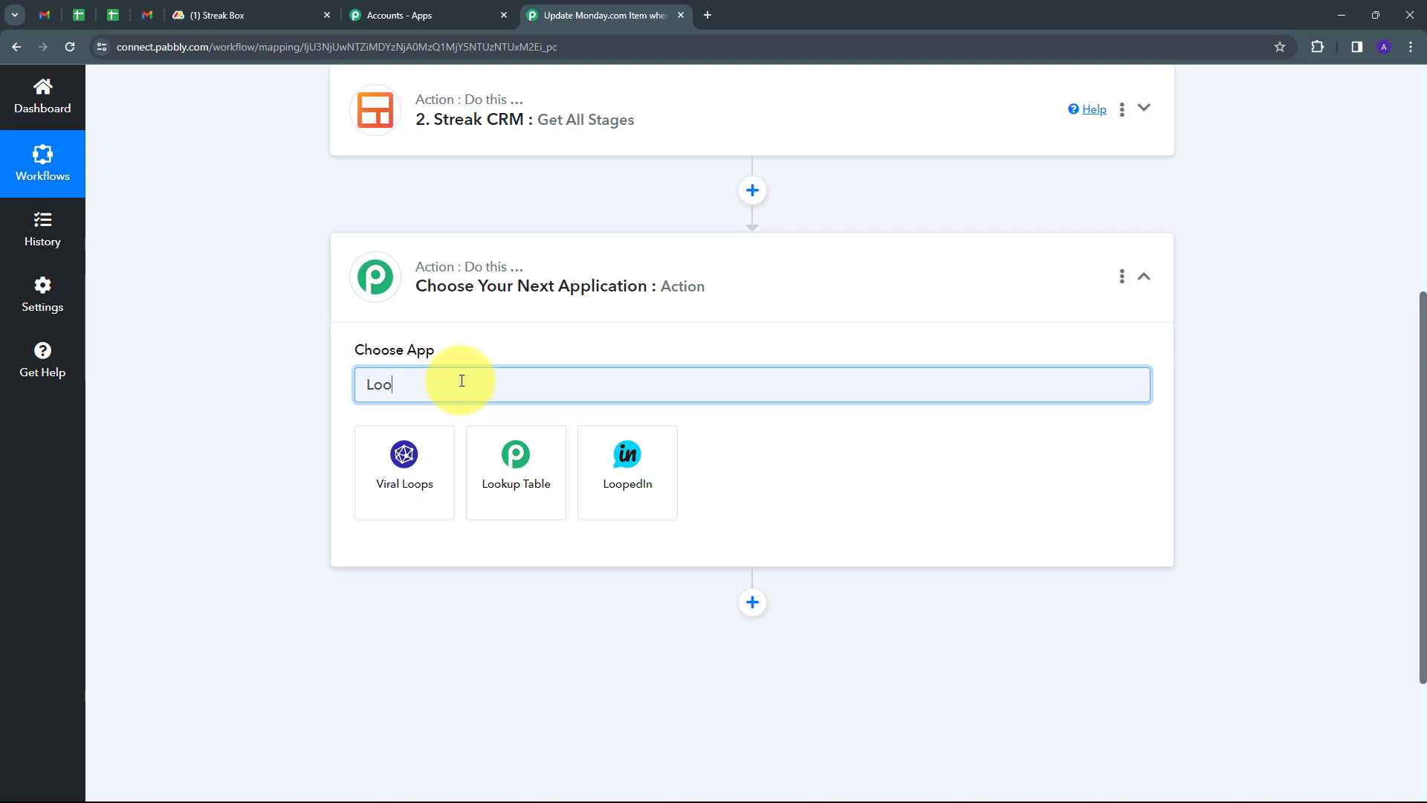
{"action": "type", "text": "kup"}
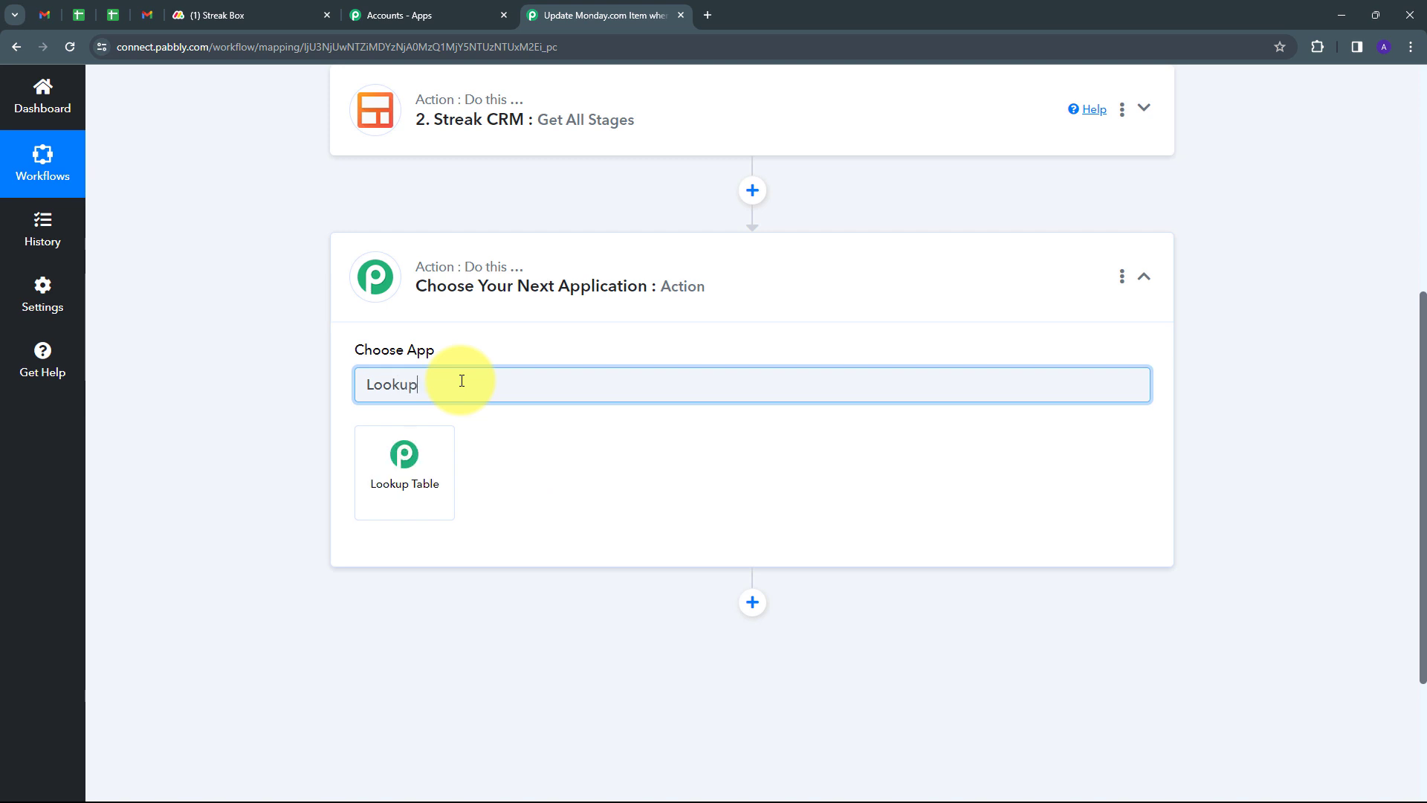
{"action": "left_click", "coordinate": [416, 465]}
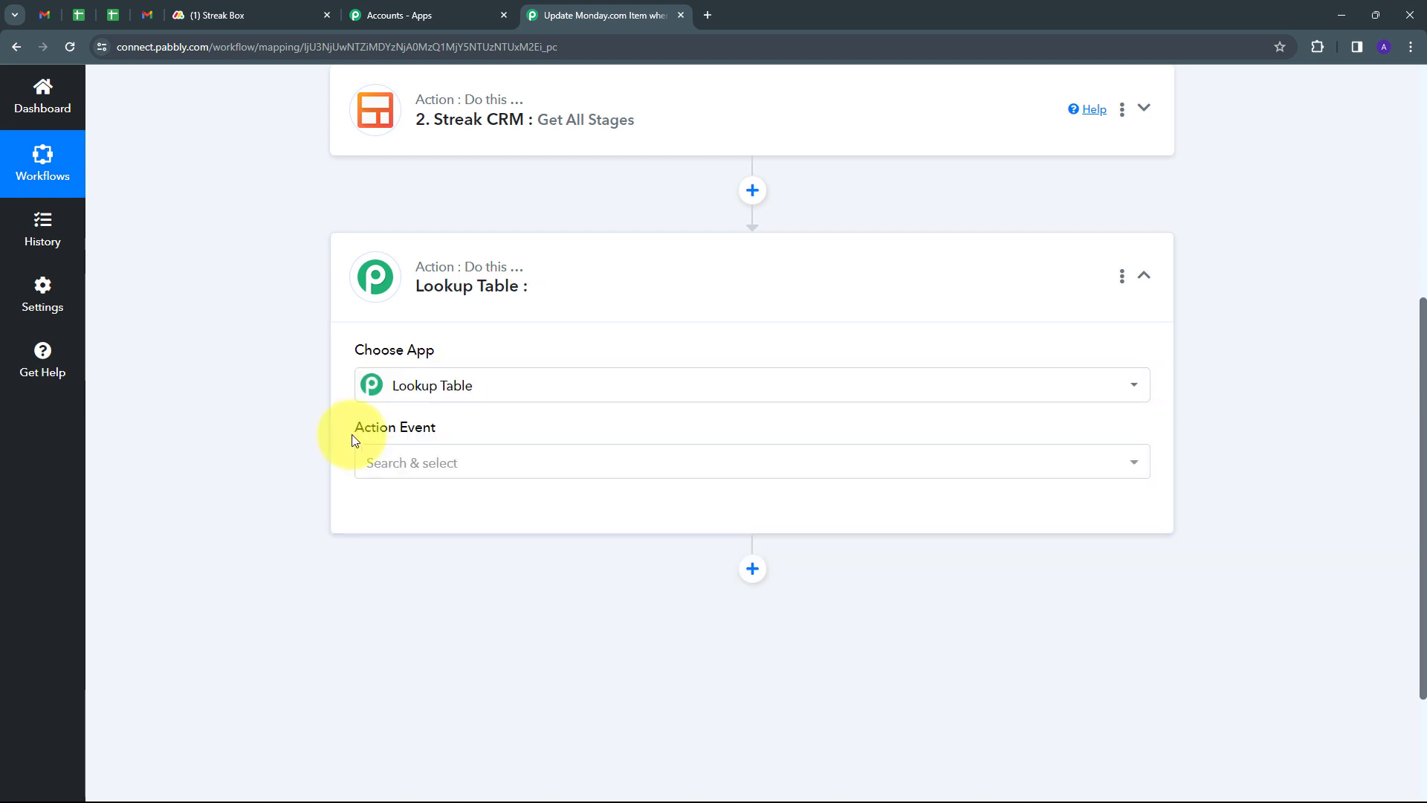
- Set the new step's action event to Lookup Table and connect it
{"action": "left_click", "coordinate": [577, 462]}
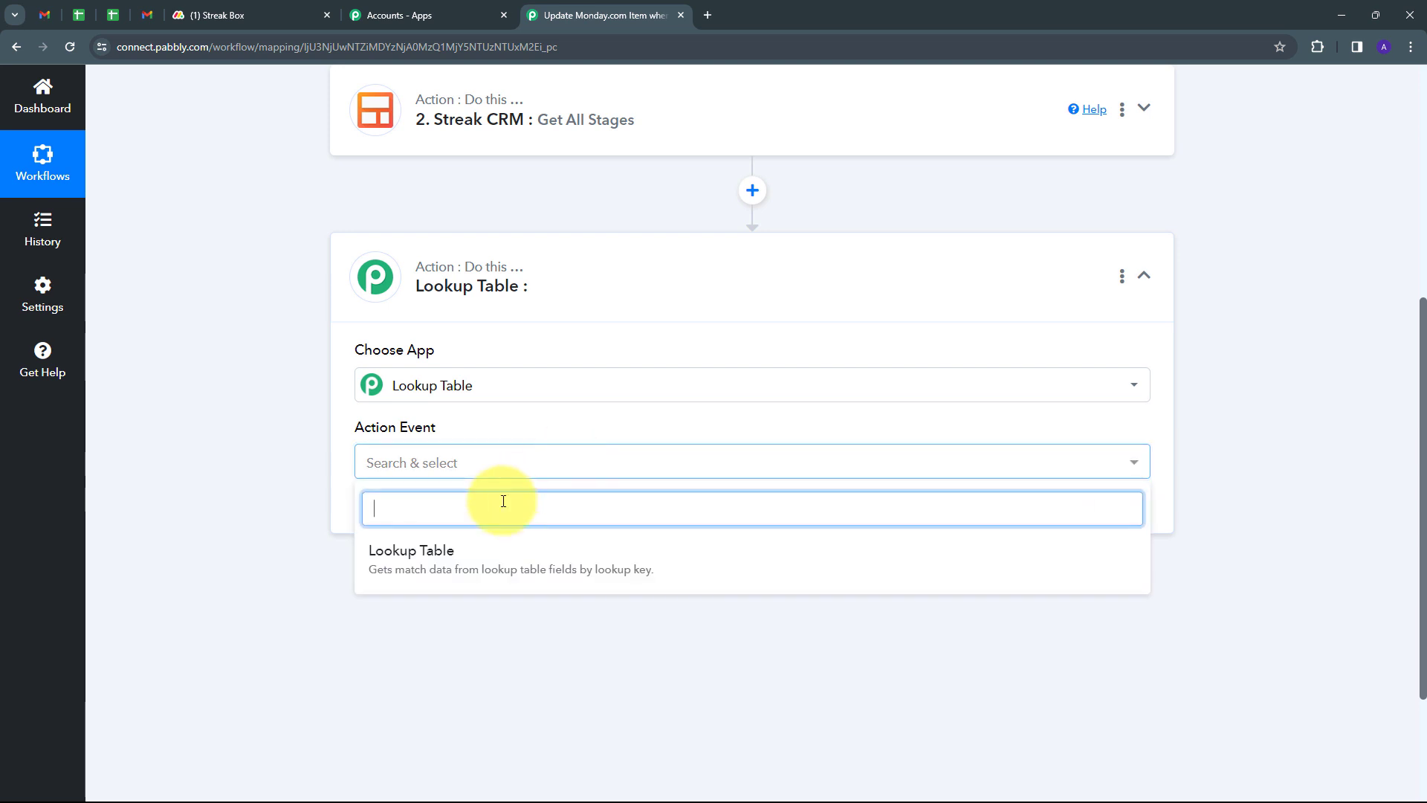
{"action": "left_click", "coordinate": [438, 573]}
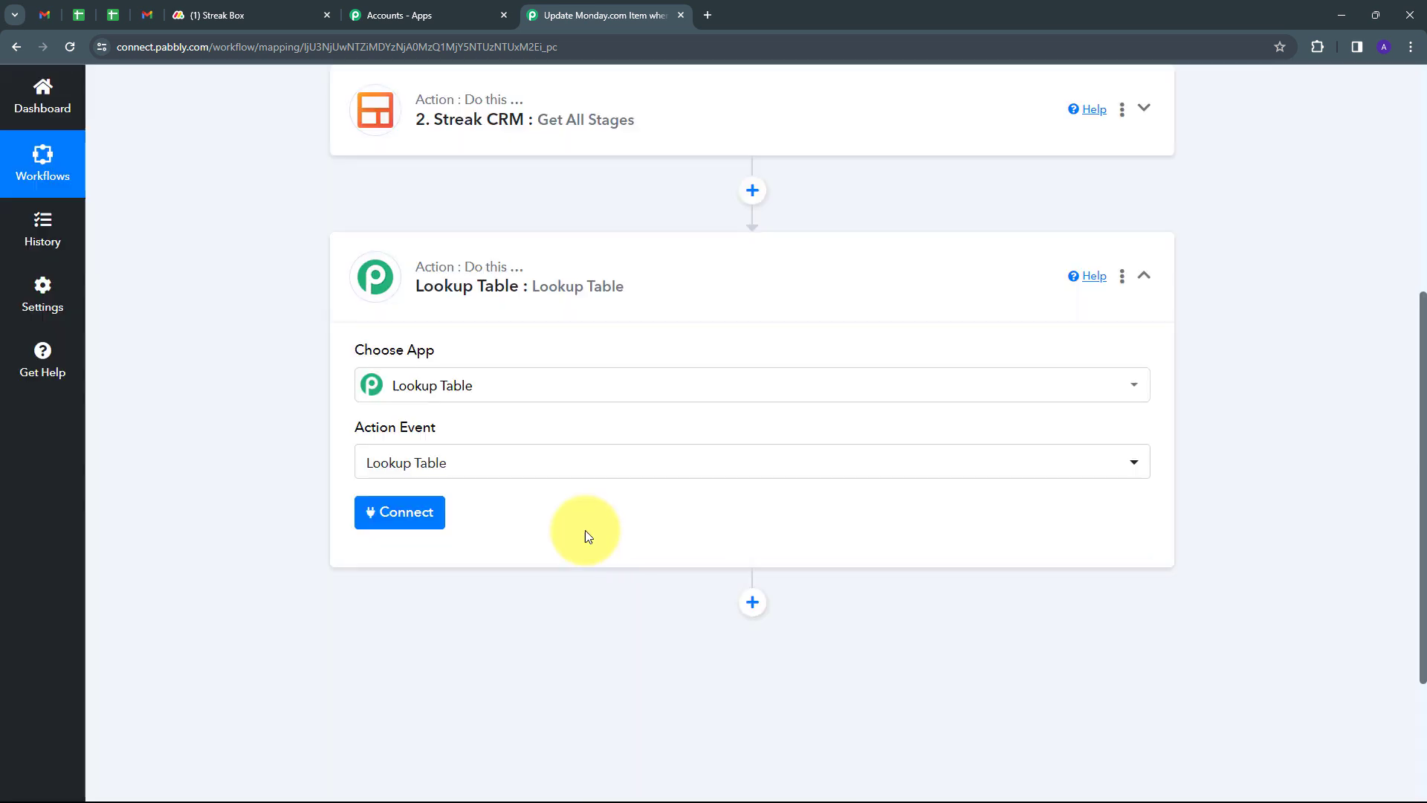
{"action": "left_click", "coordinate": [397, 511]}
{"action": "scroll", "coordinate": [342, 437], "scroll_direction": "down", "scroll_amount": 5}
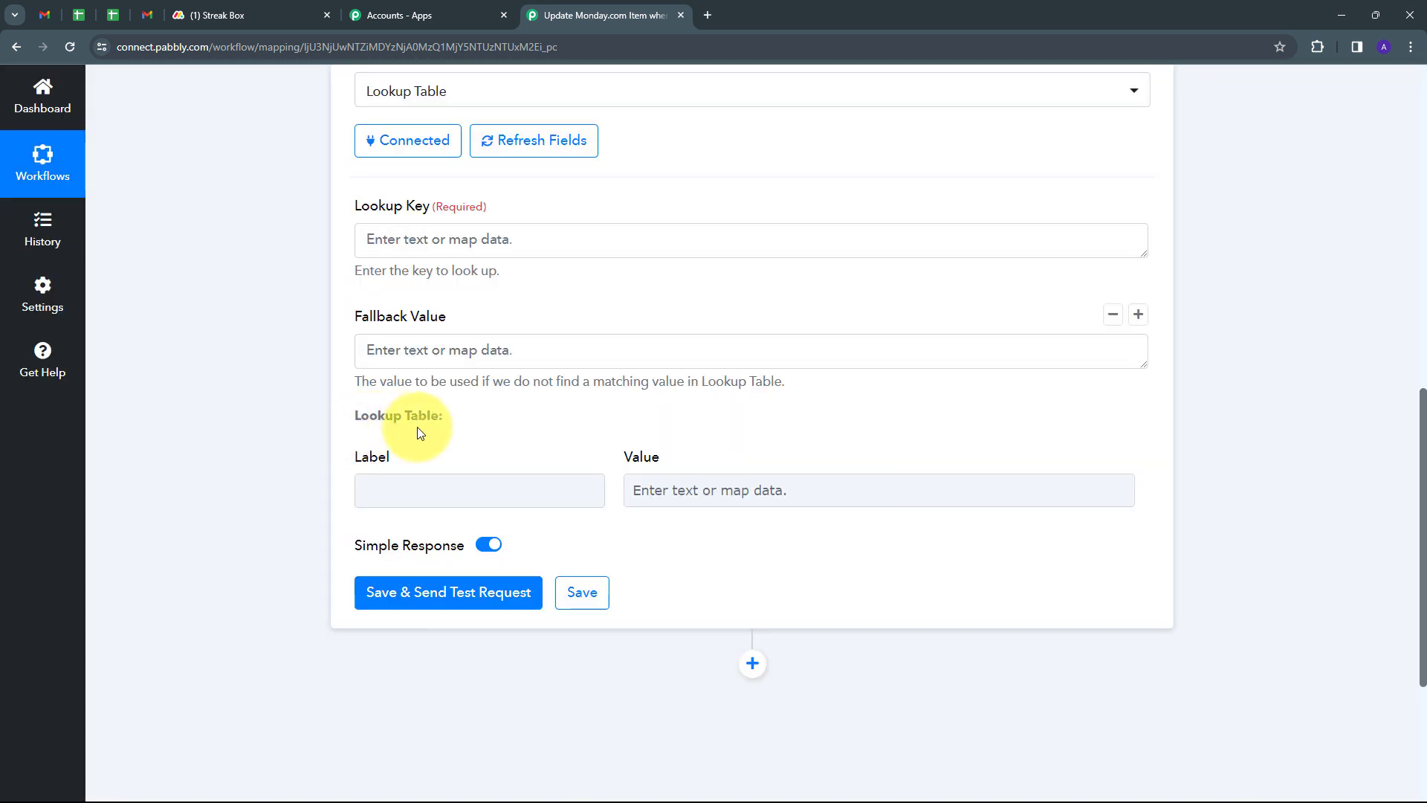
- Add four more label and value rows to the lookup table, making five in all
{"action": "scroll", "coordinate": [424, 432], "scroll_direction": "up", "scroll_amount": 3}
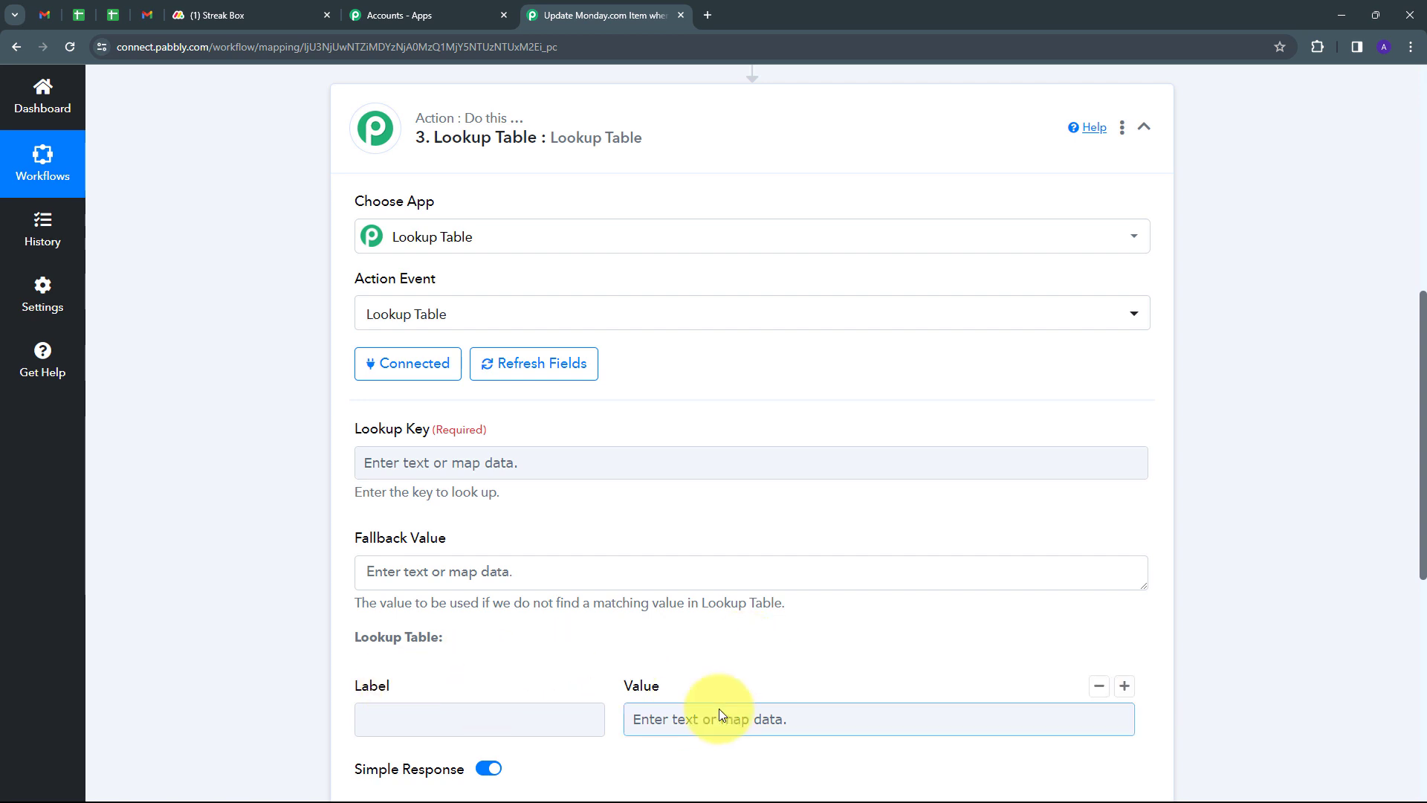
{"action": "left_click", "coordinate": [529, 708]}
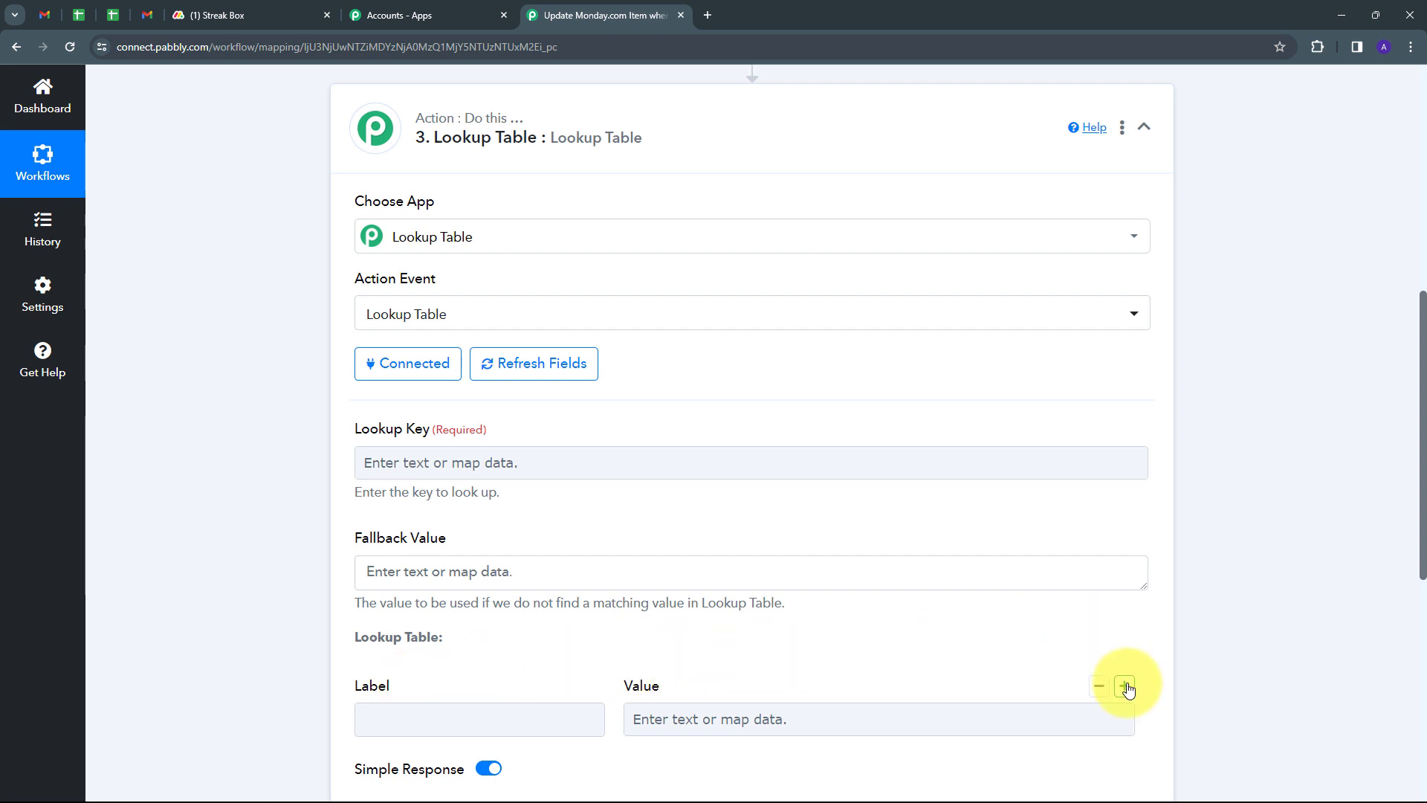
{"action": "left_click", "coordinate": [1125, 686]}
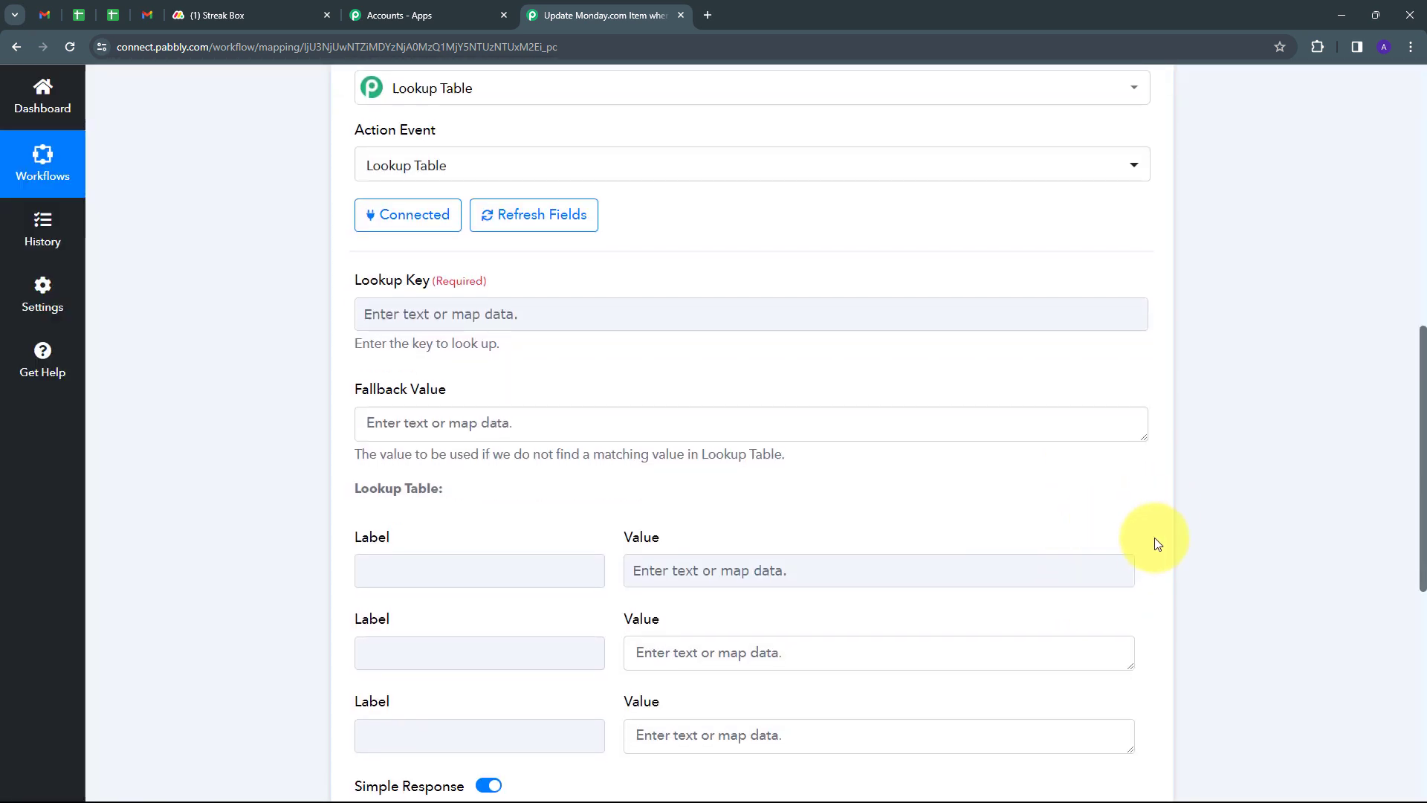
{"action": "left_click", "coordinate": [1126, 539]}
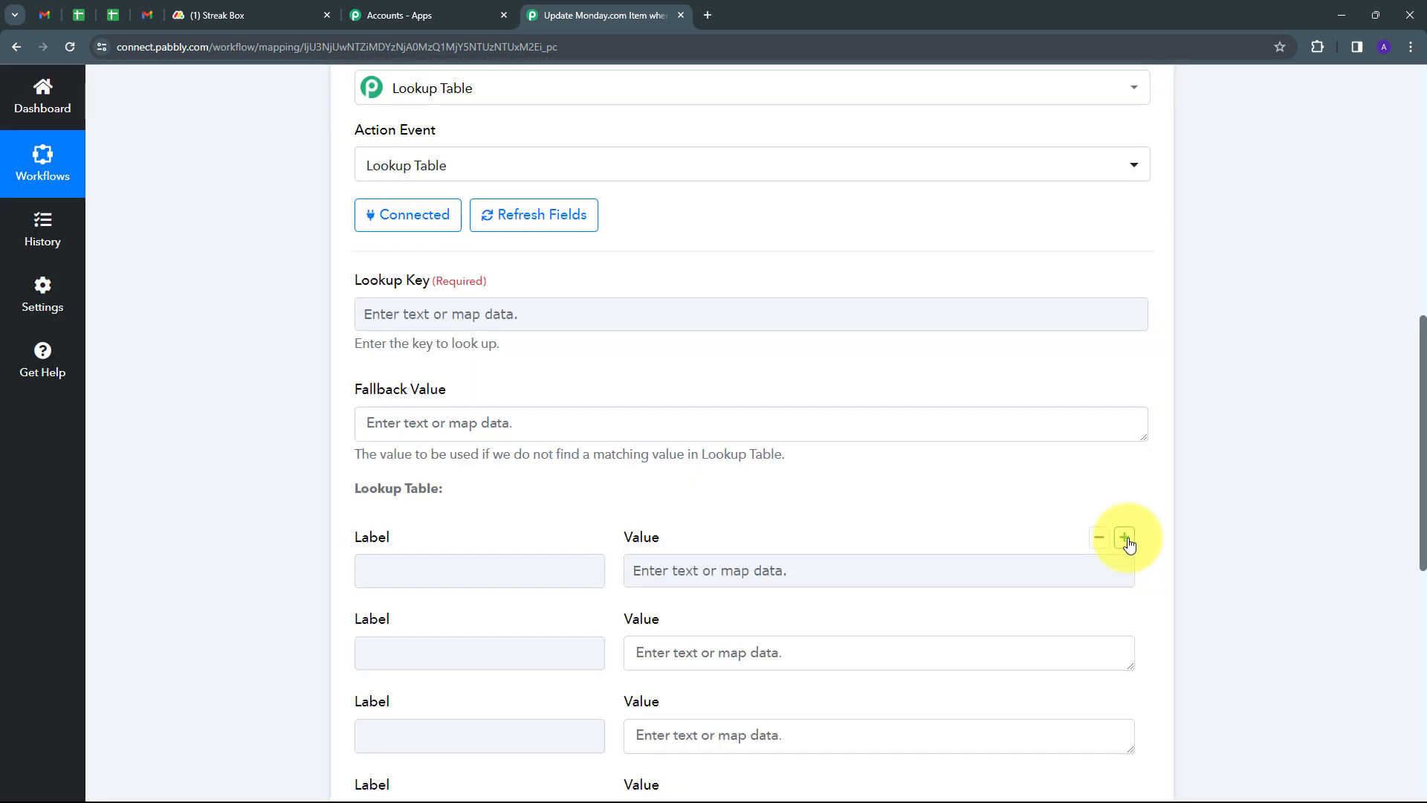
{"action": "scroll", "coordinate": [873, 449], "scroll_direction": "down", "scroll_amount": 1}
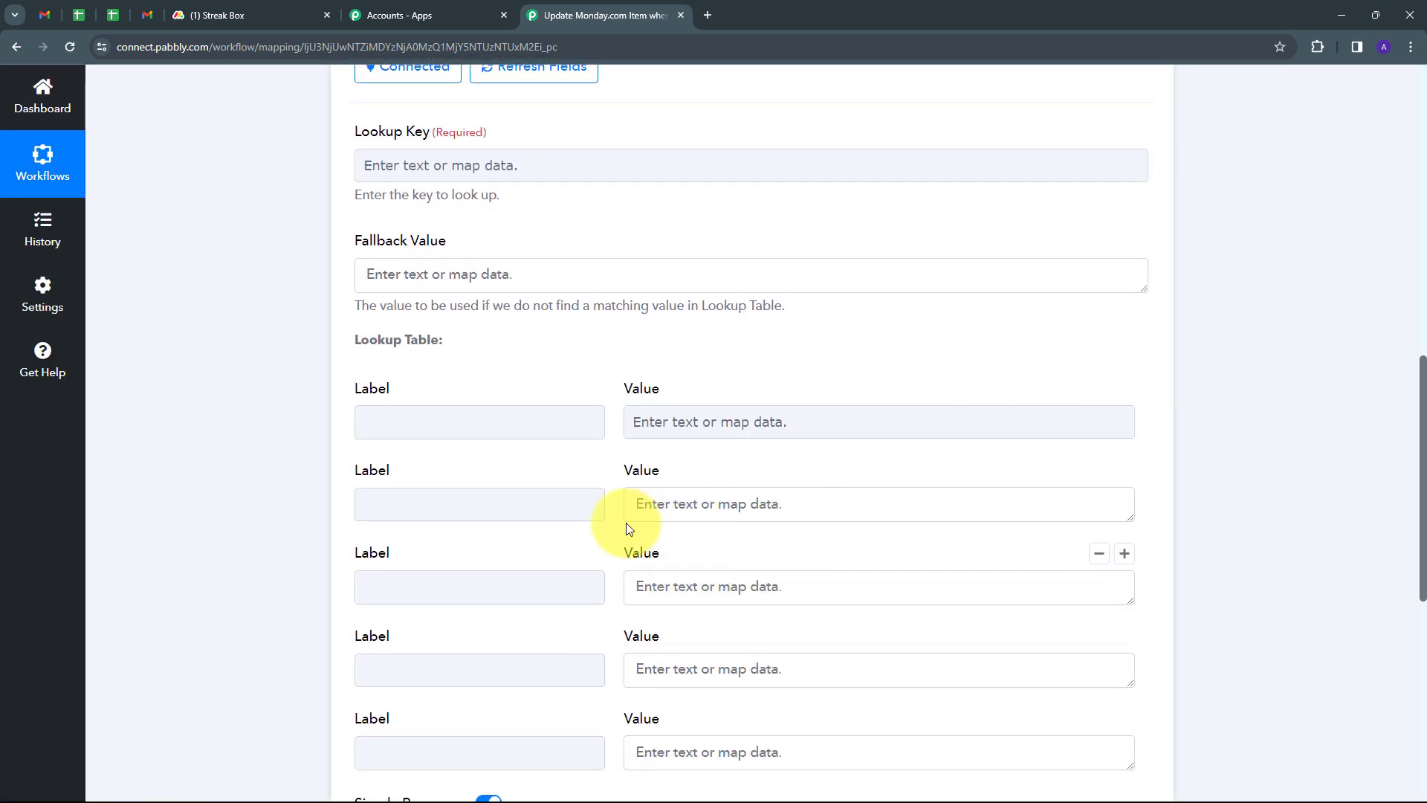
{"action": "scroll", "coordinate": [511, 377], "scroll_direction": "down", "scroll_amount": 1}
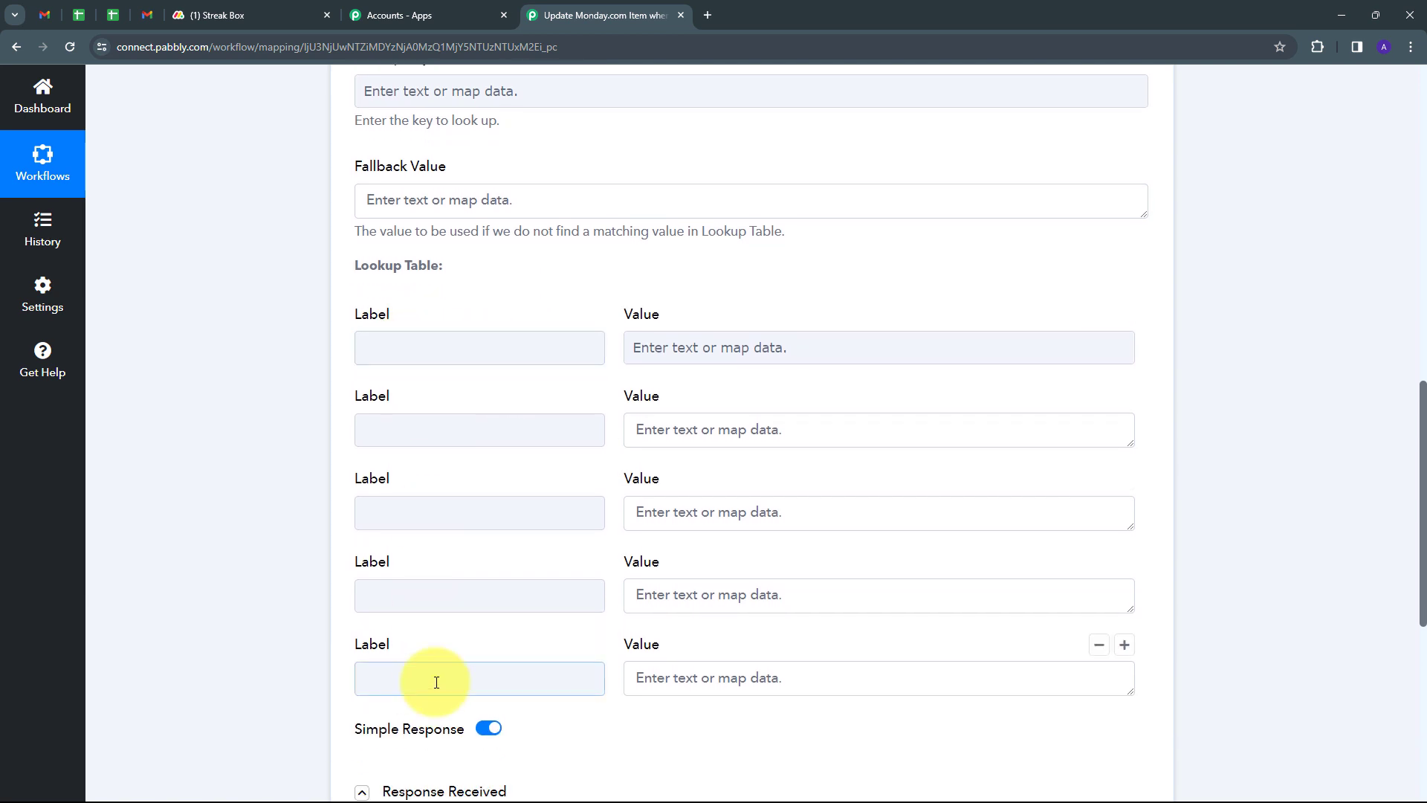
- Fill the lookup table rows with 5001 New, 5002 Assigned, 5003 Working, 5004 Completed and 5005 Postpone
{"action": "left_click", "coordinate": [417, 353]}
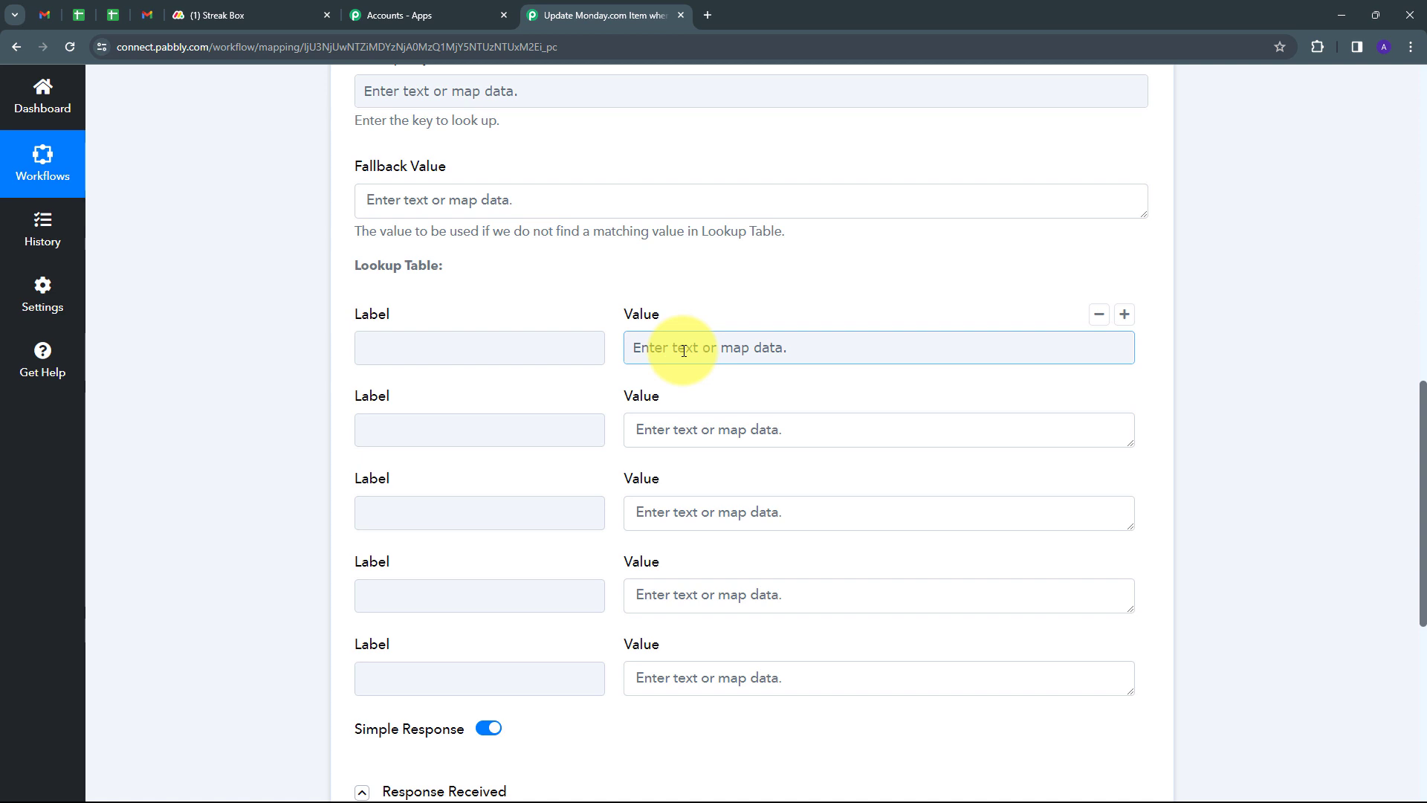
{"action": "left_click", "coordinate": [462, 346]}
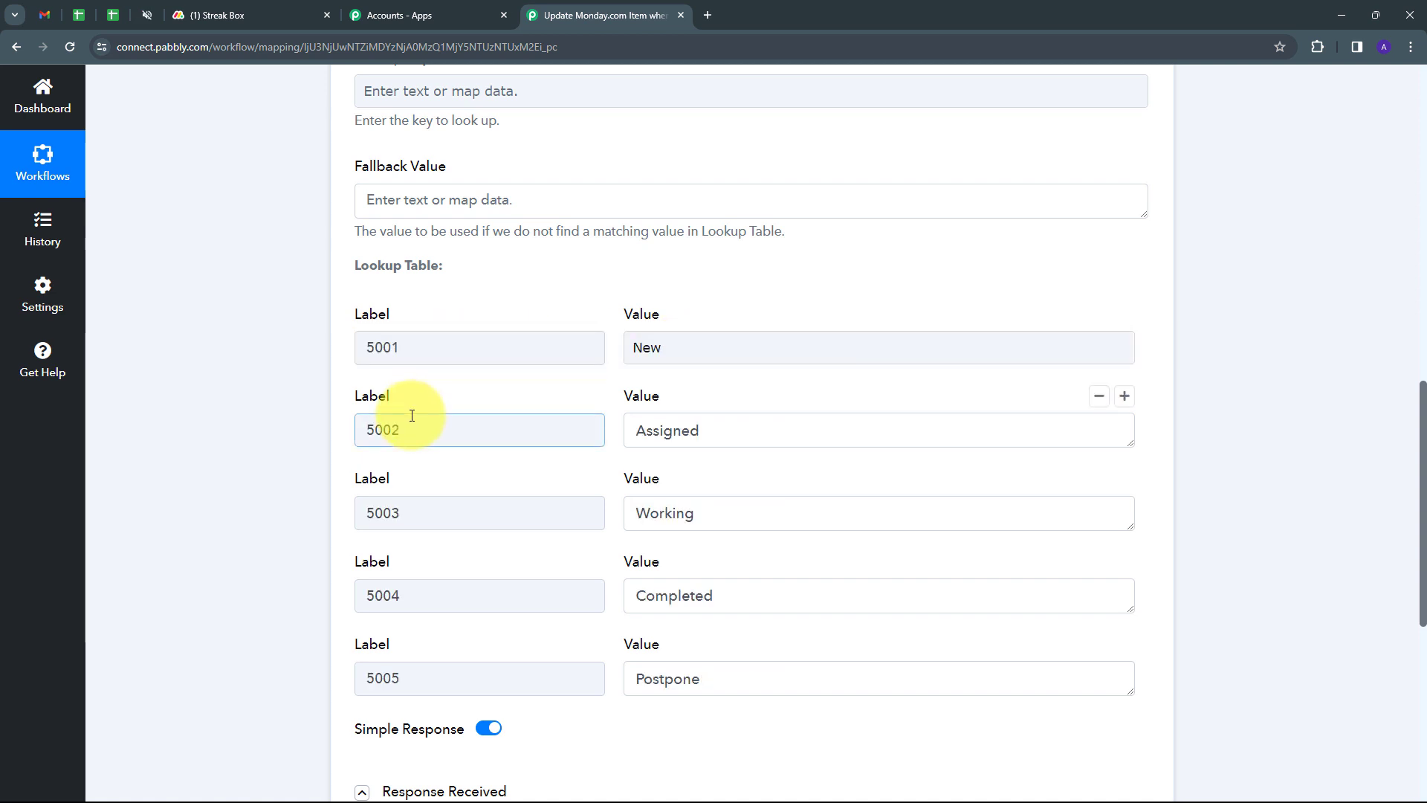
{"action": "left_click", "coordinate": [416, 347]}
{"action": "scroll", "coordinate": [480, 336], "scroll_direction": "up", "scroll_amount": 1}
{"action": "scroll", "coordinate": [480, 336], "scroll_direction": "up", "scroll_amount": 1}
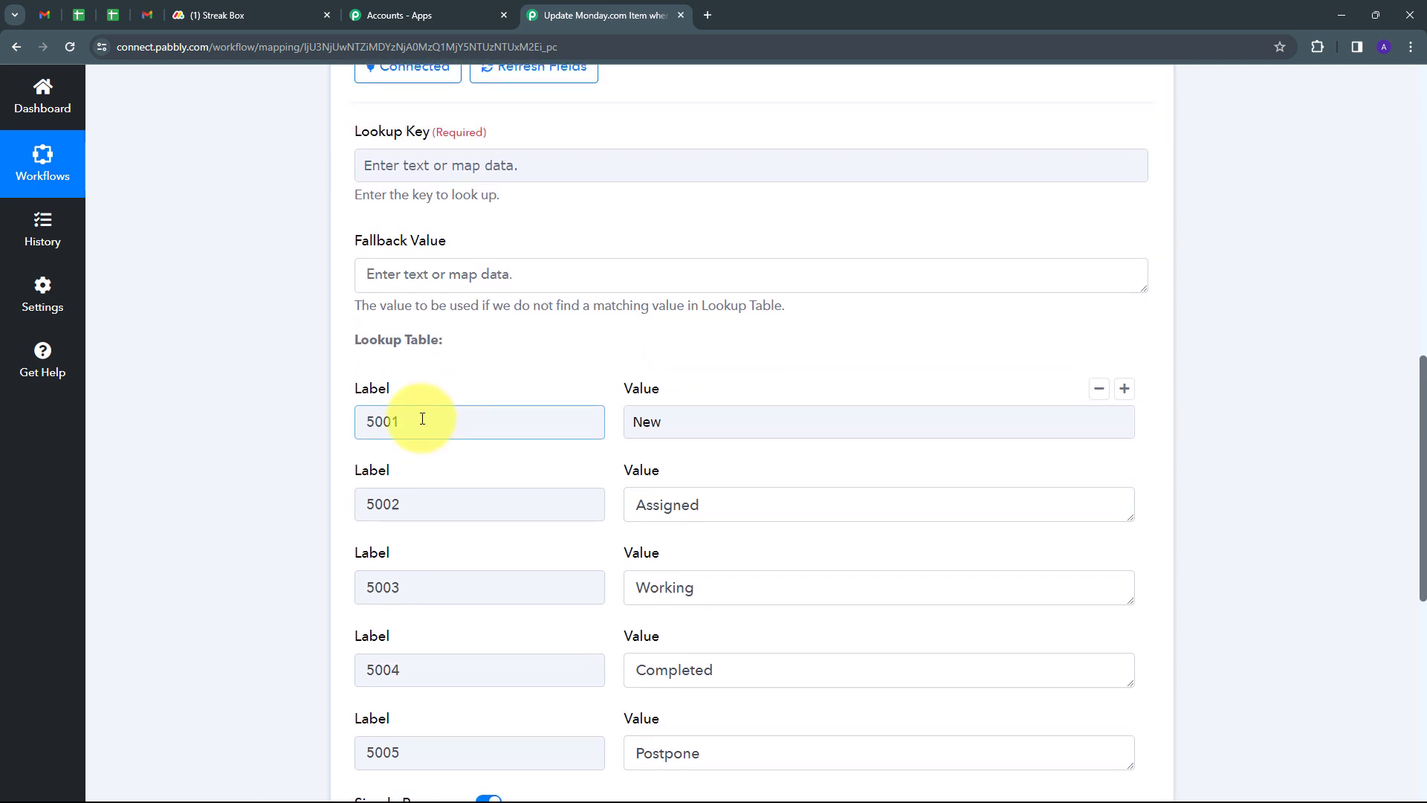
{"action": "left_click", "coordinate": [424, 447]}
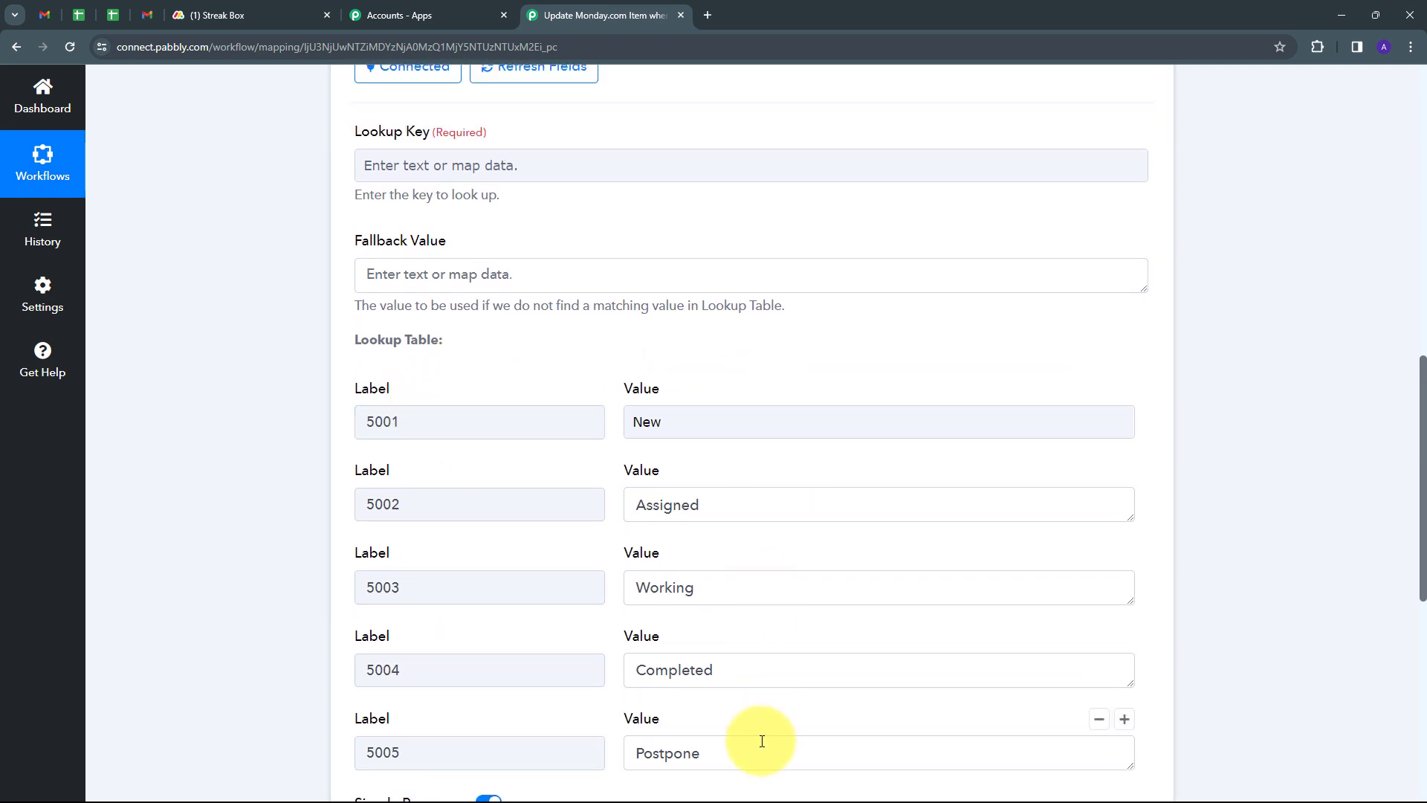
- Map the Lookup Key to the StageKey value from the Streak CRM Box Change Stage trigger
{"action": "scroll", "coordinate": [550, 340], "scroll_direction": "up", "scroll_amount": 1}
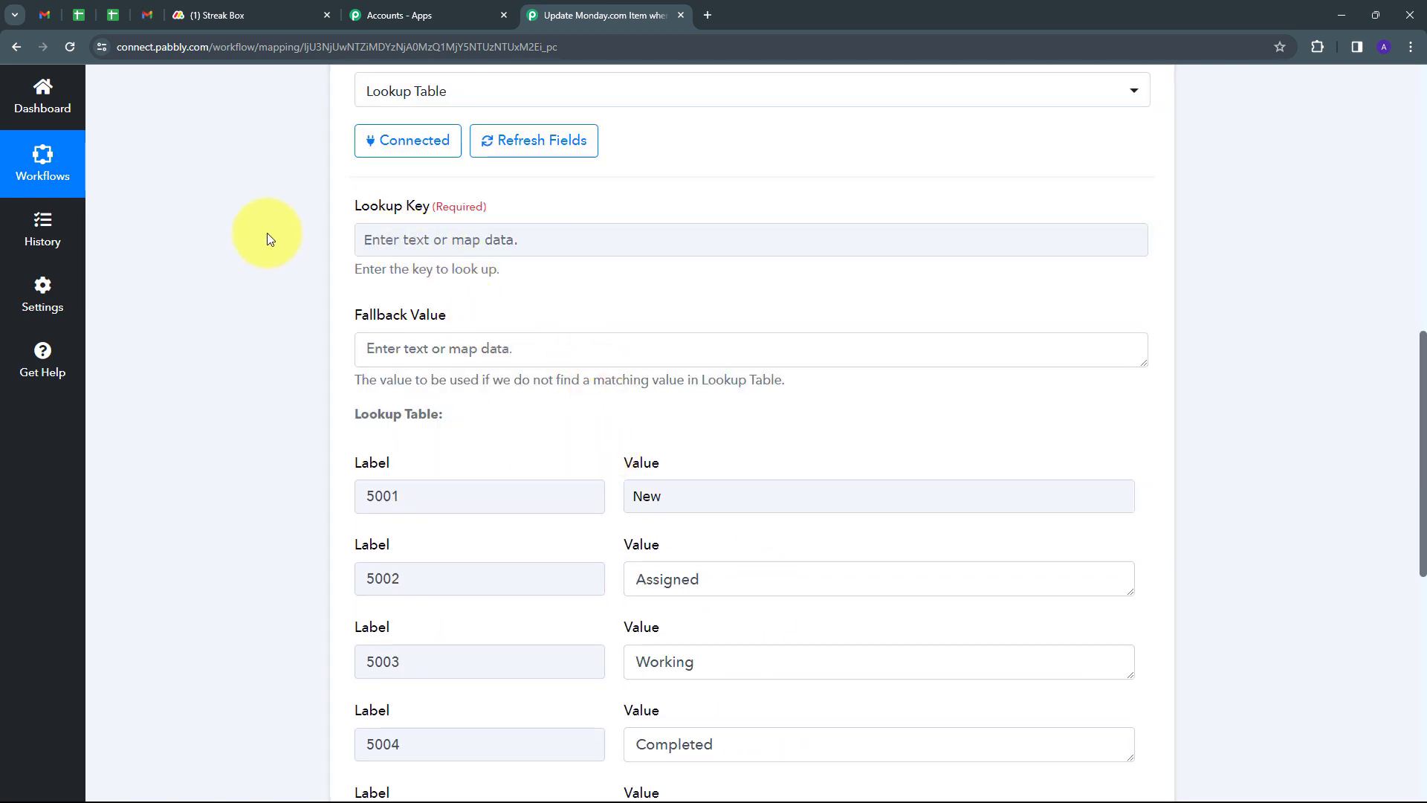
{"action": "left_click", "coordinate": [471, 252]}
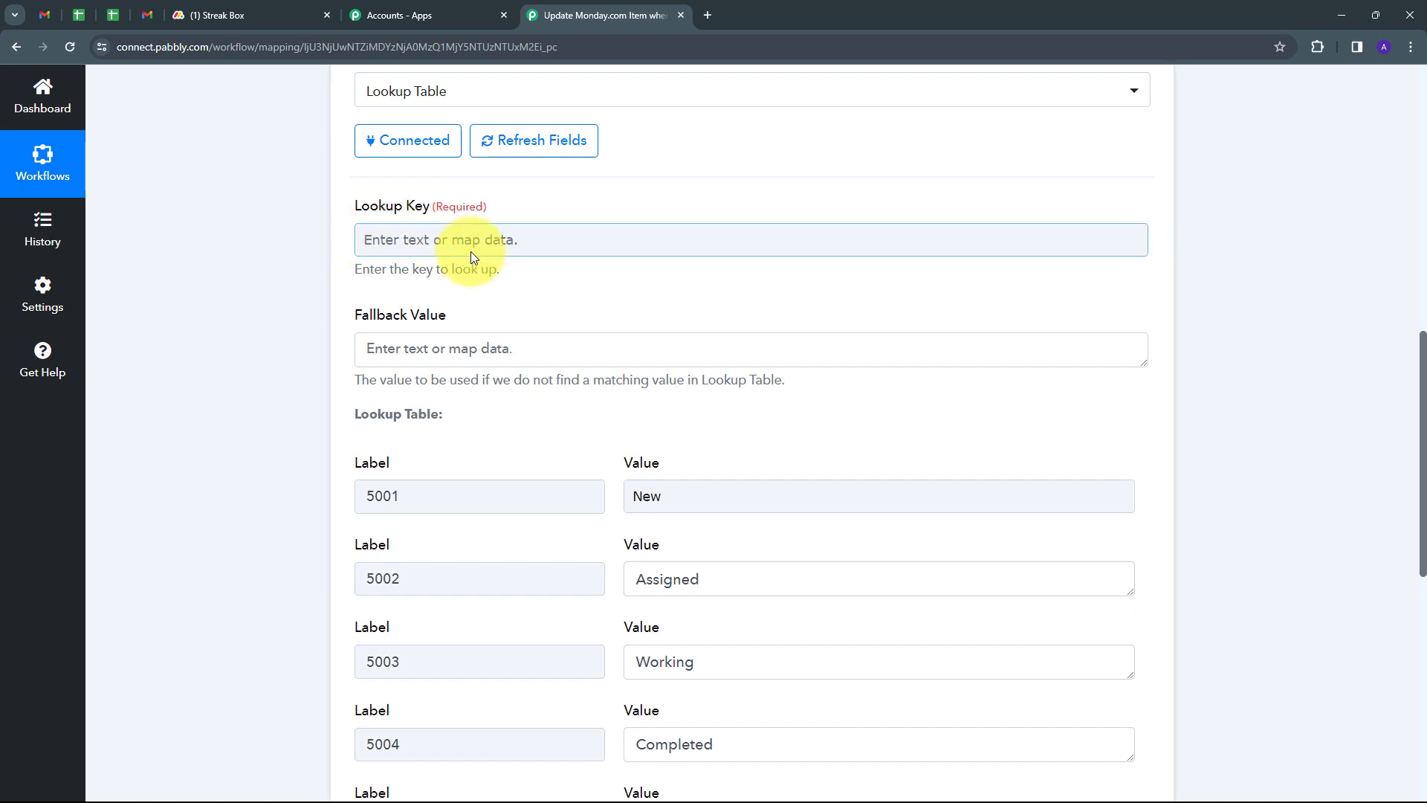
{"action": "scroll", "coordinate": [471, 255], "scroll_direction": "down", "scroll_amount": 1}
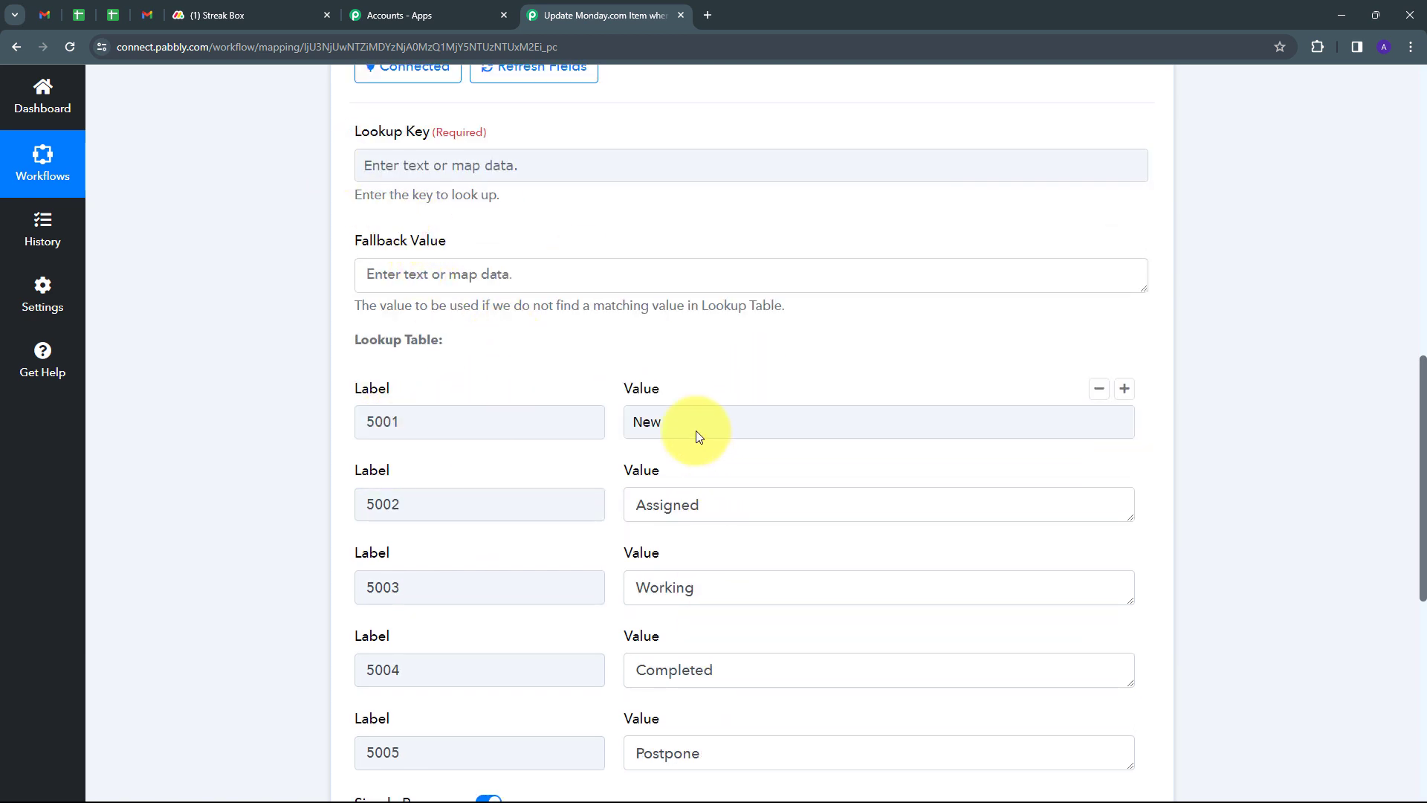
{"action": "scroll", "coordinate": [335, 255], "scroll_direction": "up", "scroll_amount": 1}
{"action": "left_click", "coordinate": [408, 241]}
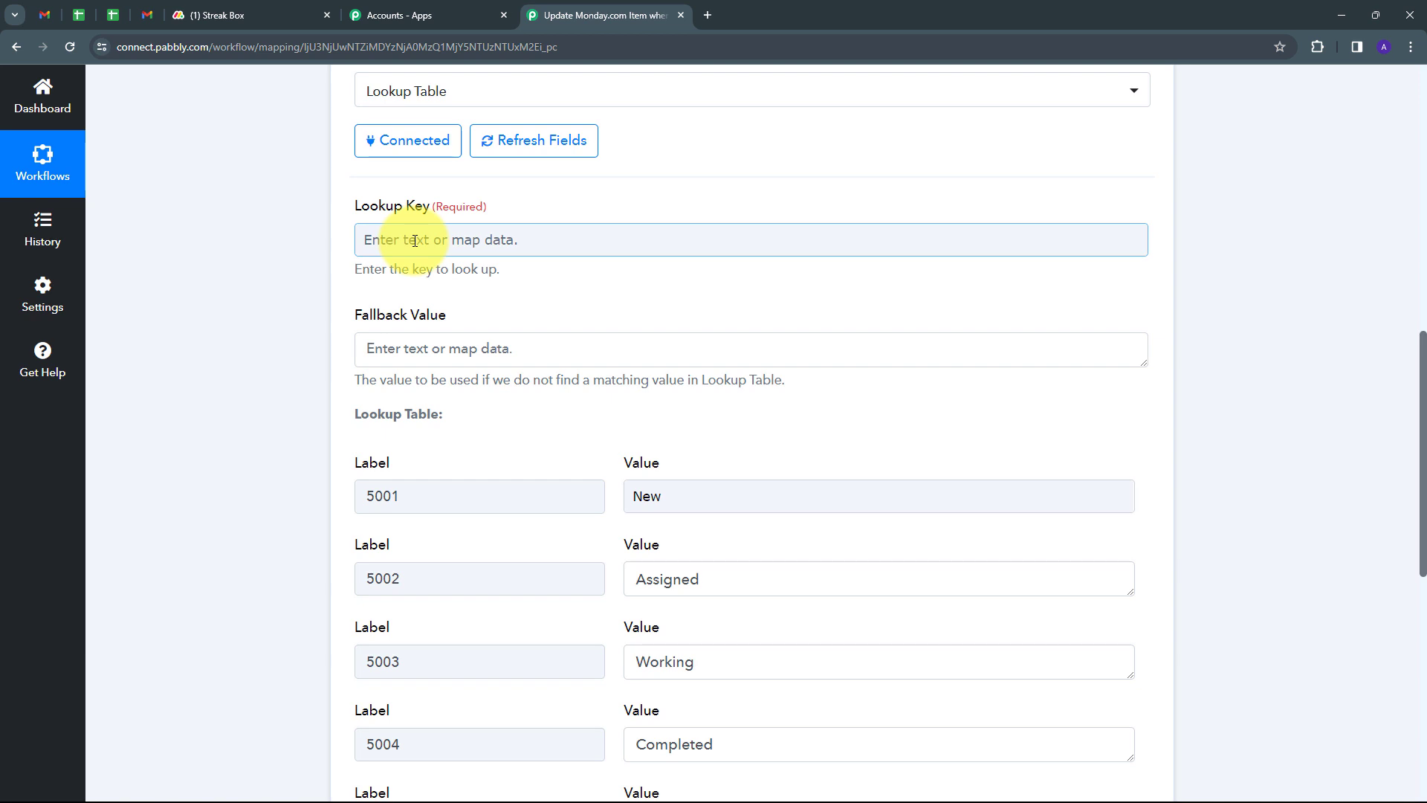
{"action": "left_click", "coordinate": [415, 240]}
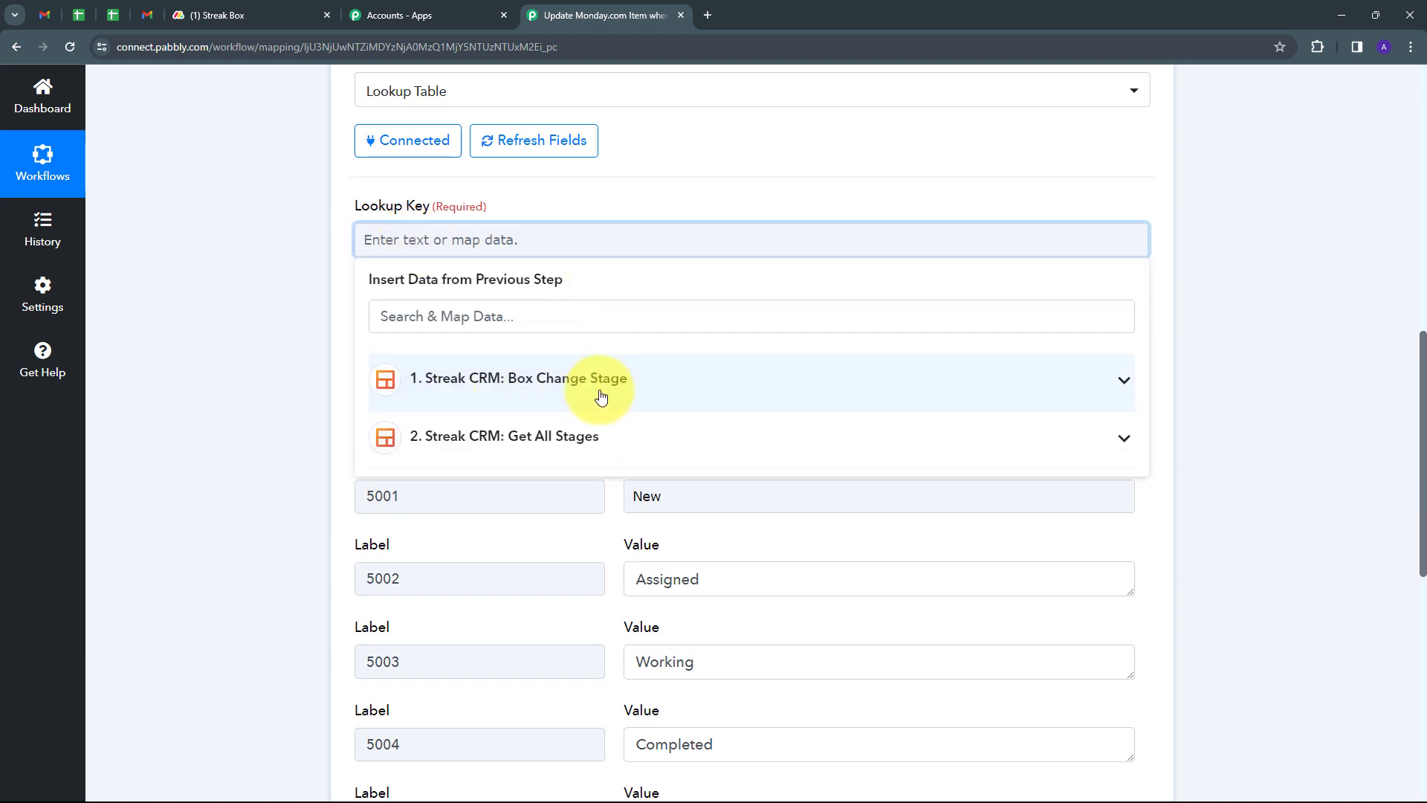
{"action": "left_click", "coordinate": [657, 386]}
{"action": "scroll", "coordinate": [805, 488], "scroll_direction": "down", "scroll_amount": 5}
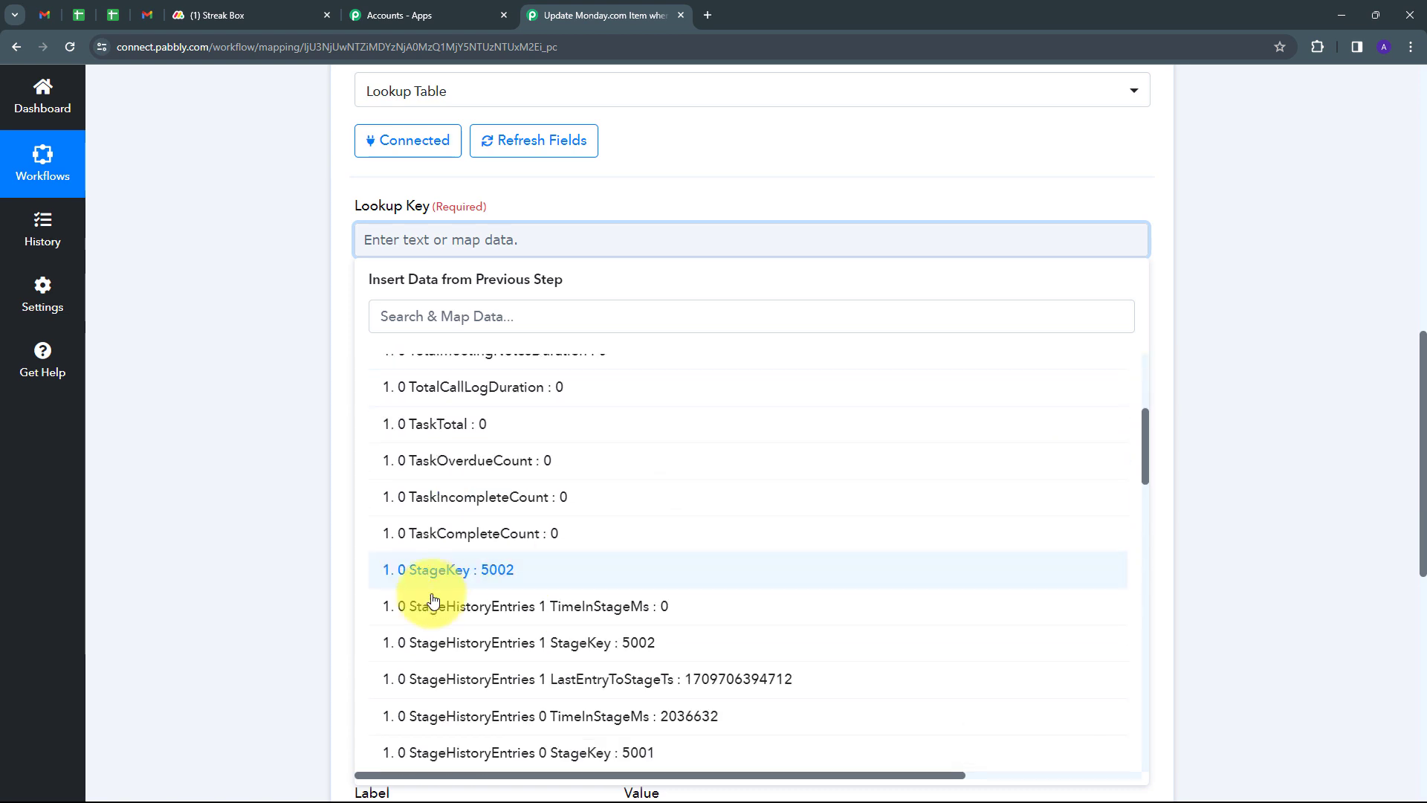
{"action": "left_click", "coordinate": [489, 569]}
{"action": "left_click", "coordinate": [202, 449]}
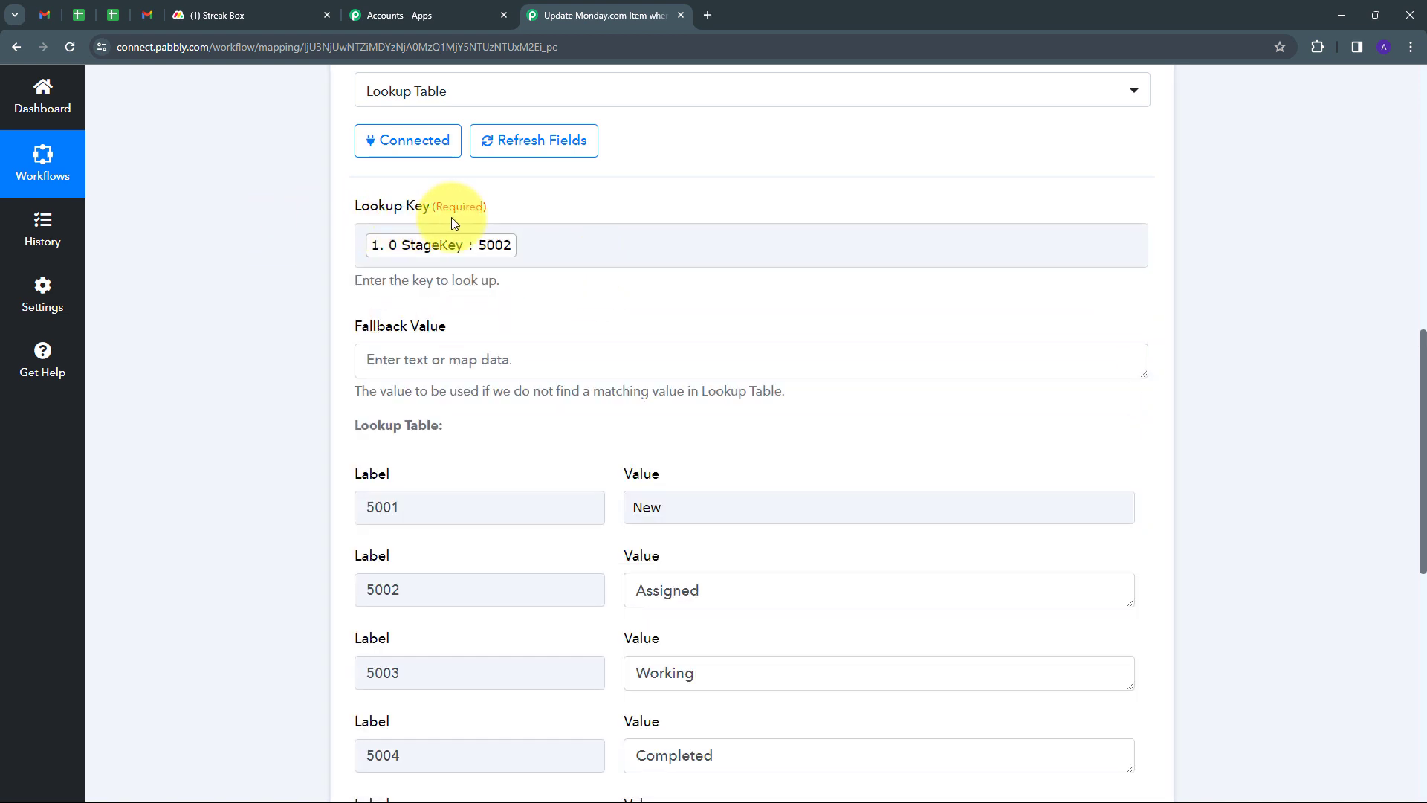
- Save the lookup table step, send a test request, and check the status, result label and result value in the response
{"action": "scroll", "coordinate": [649, 301], "scroll_direction": "down", "scroll_amount": 5}
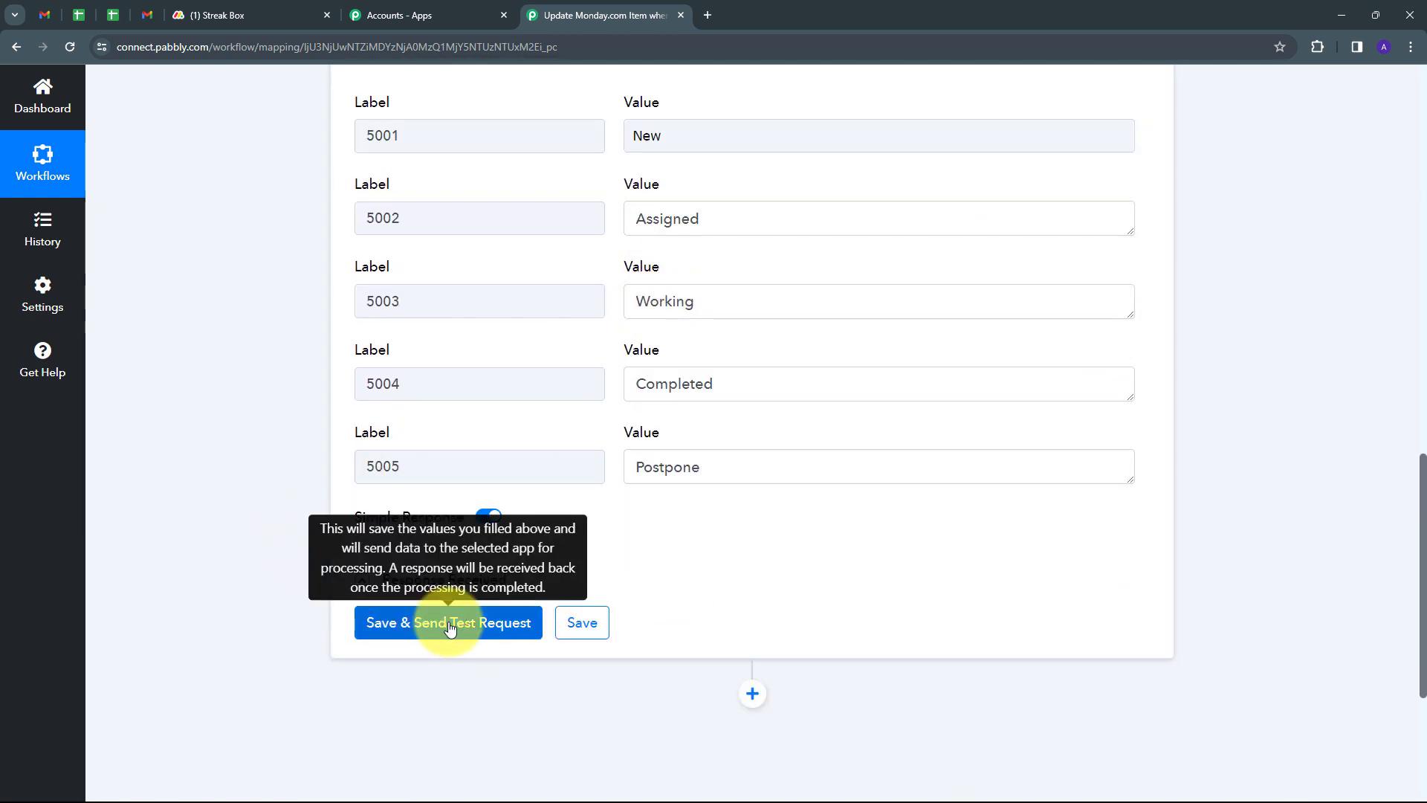
{"action": "left_click", "coordinate": [450, 625]}
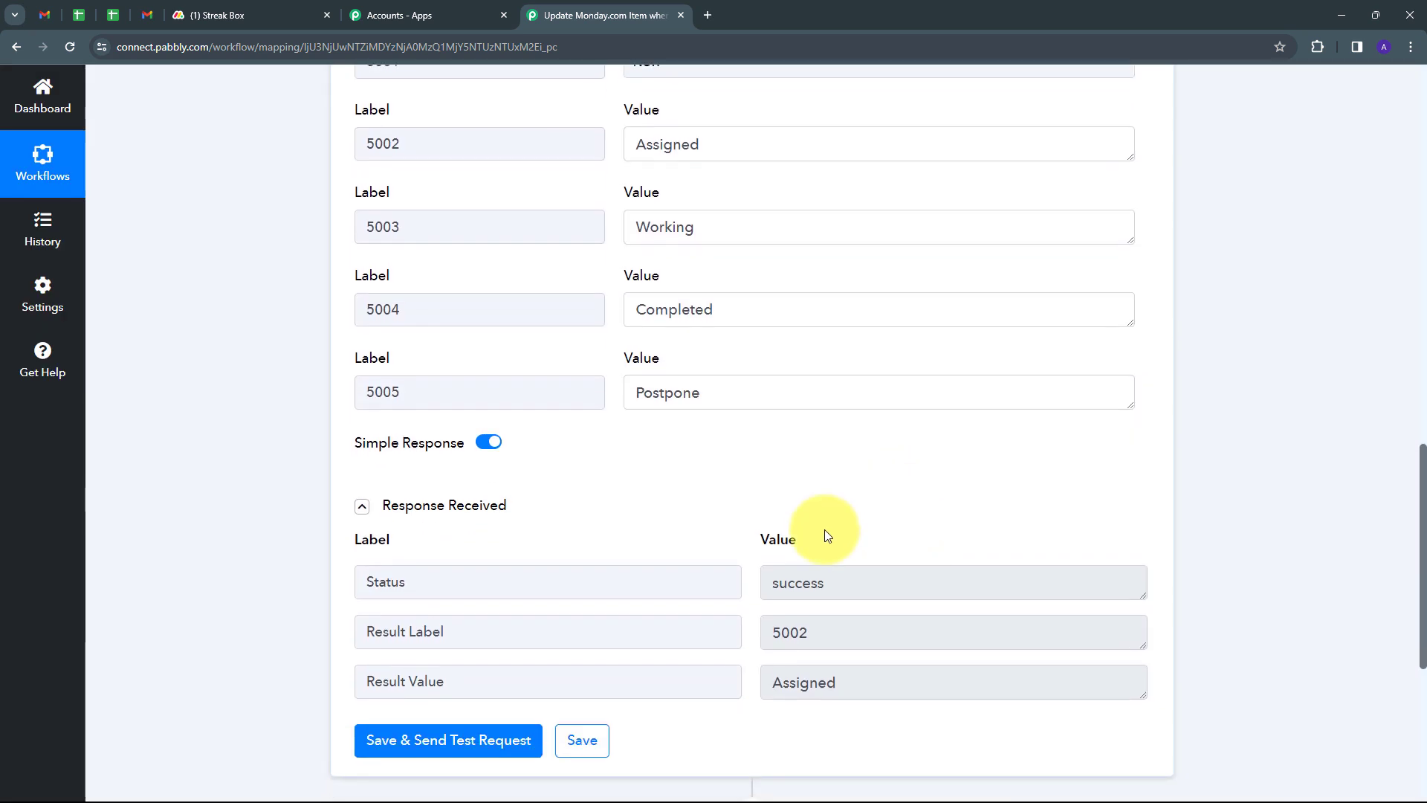
{"action": "double_click", "coordinate": [859, 581]}
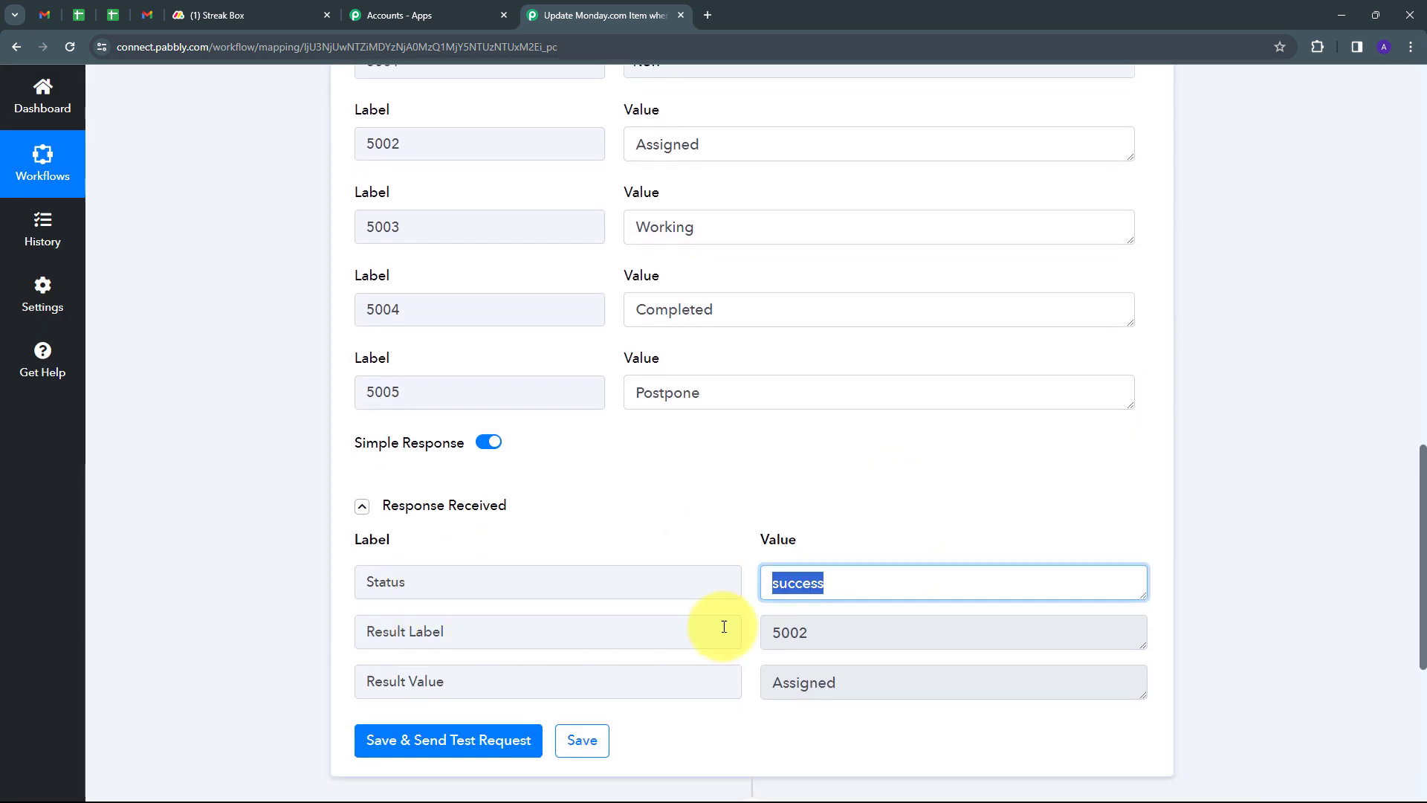
{"action": "double_click", "coordinate": [843, 631]}
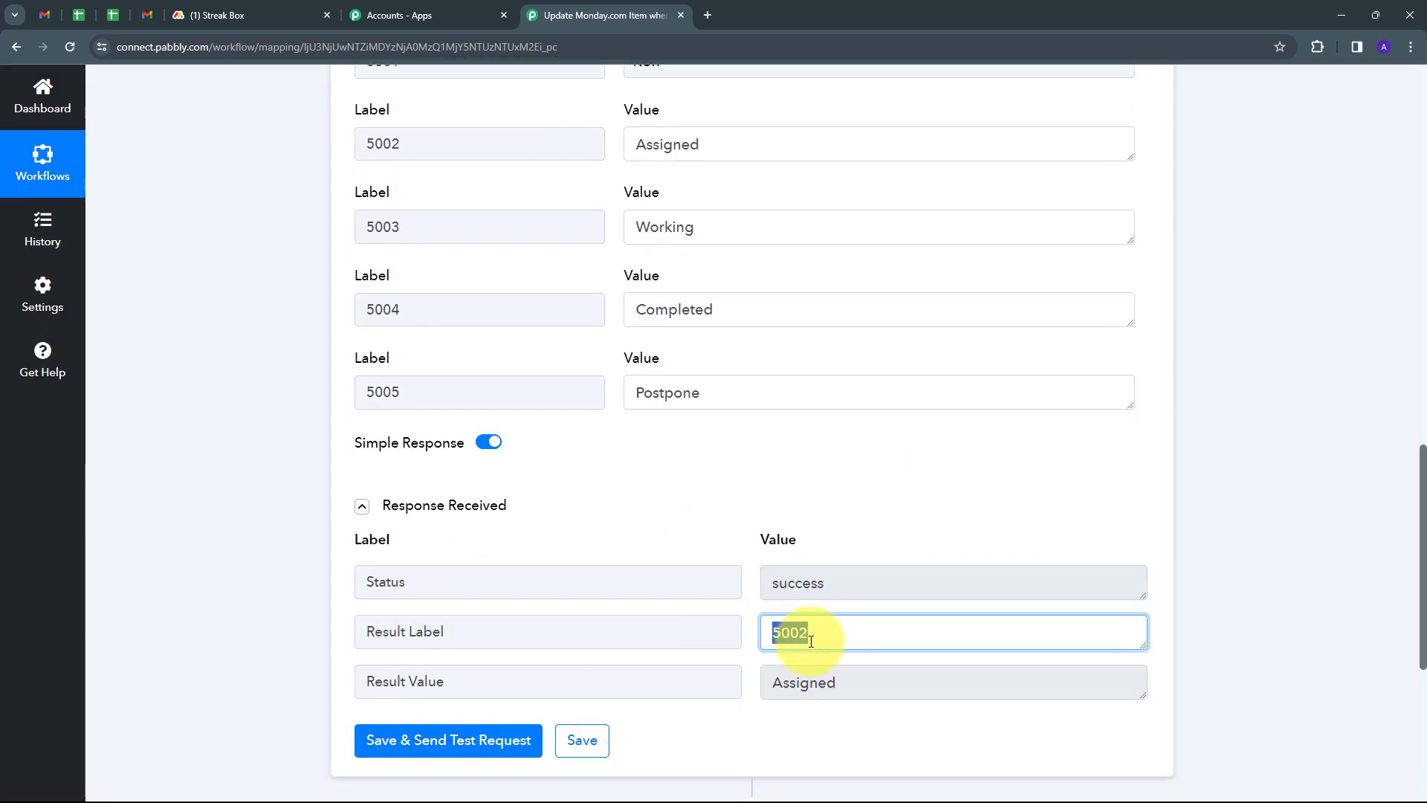
{"action": "double_click", "coordinate": [870, 683]}
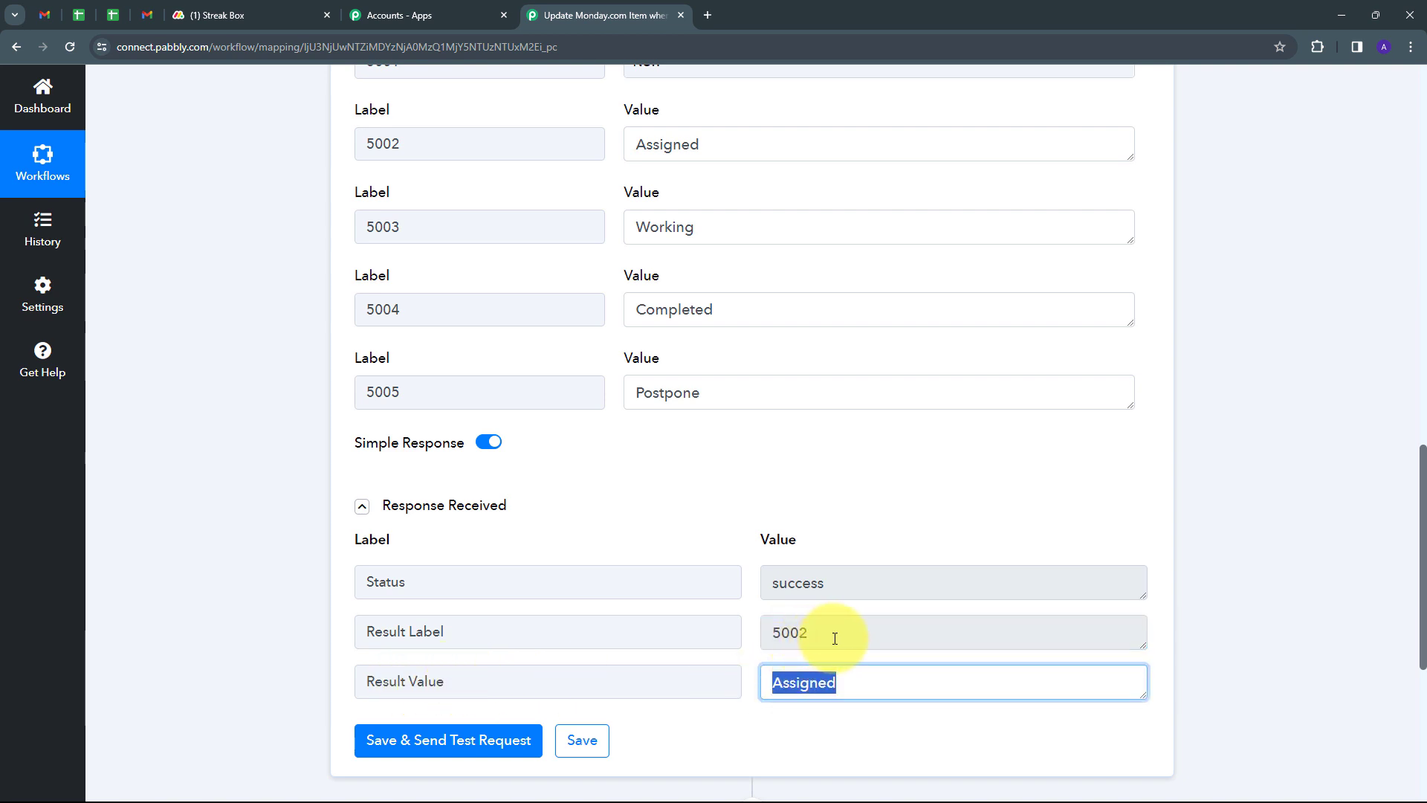
{"action": "left_click", "coordinate": [868, 684]}
{"action": "left_click_drag", "start_coordinate": [867, 684], "coordinate": [747, 687]}
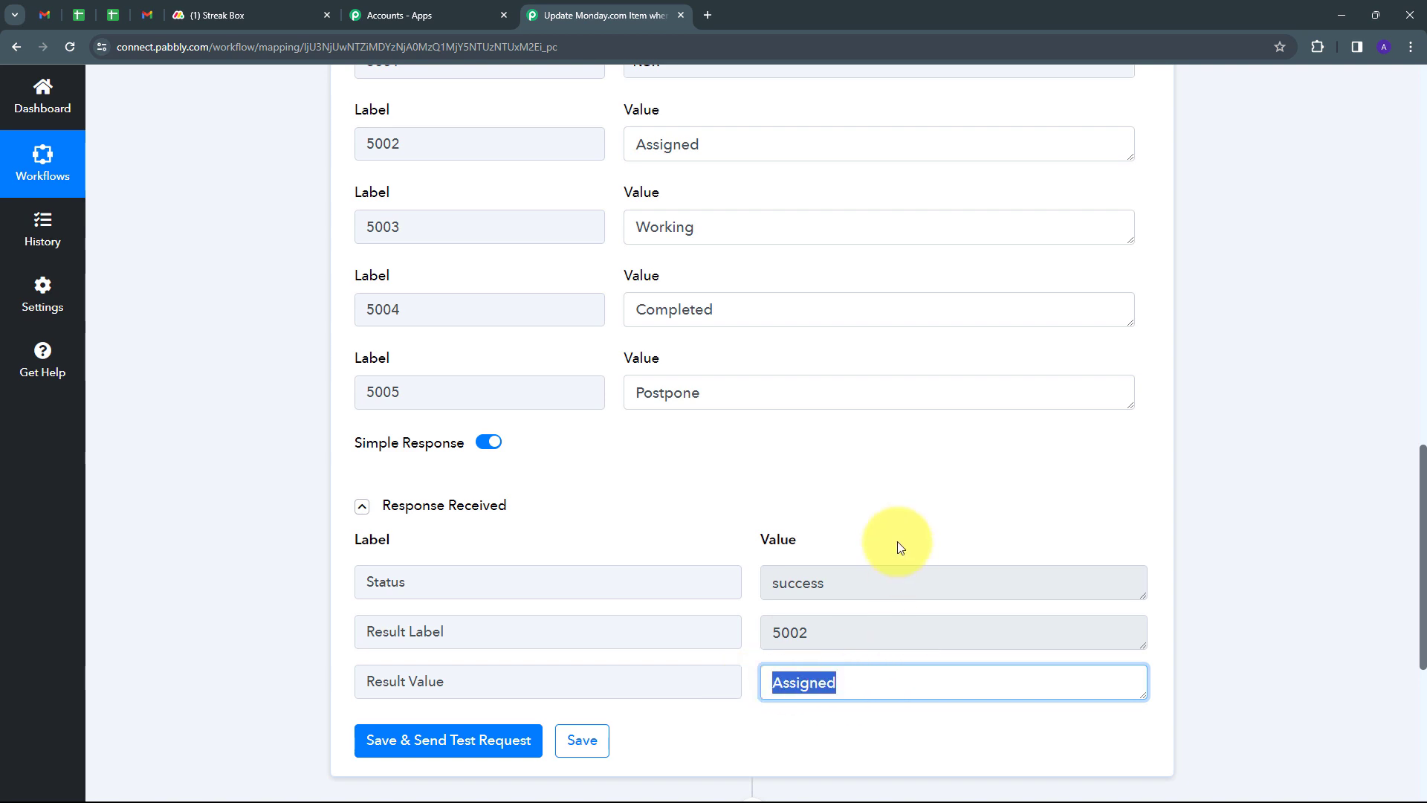
{"action": "scroll", "coordinate": [885, 543], "scroll_direction": "down", "scroll_amount": 3}
{"action": "left_click", "coordinate": [875, 533]}
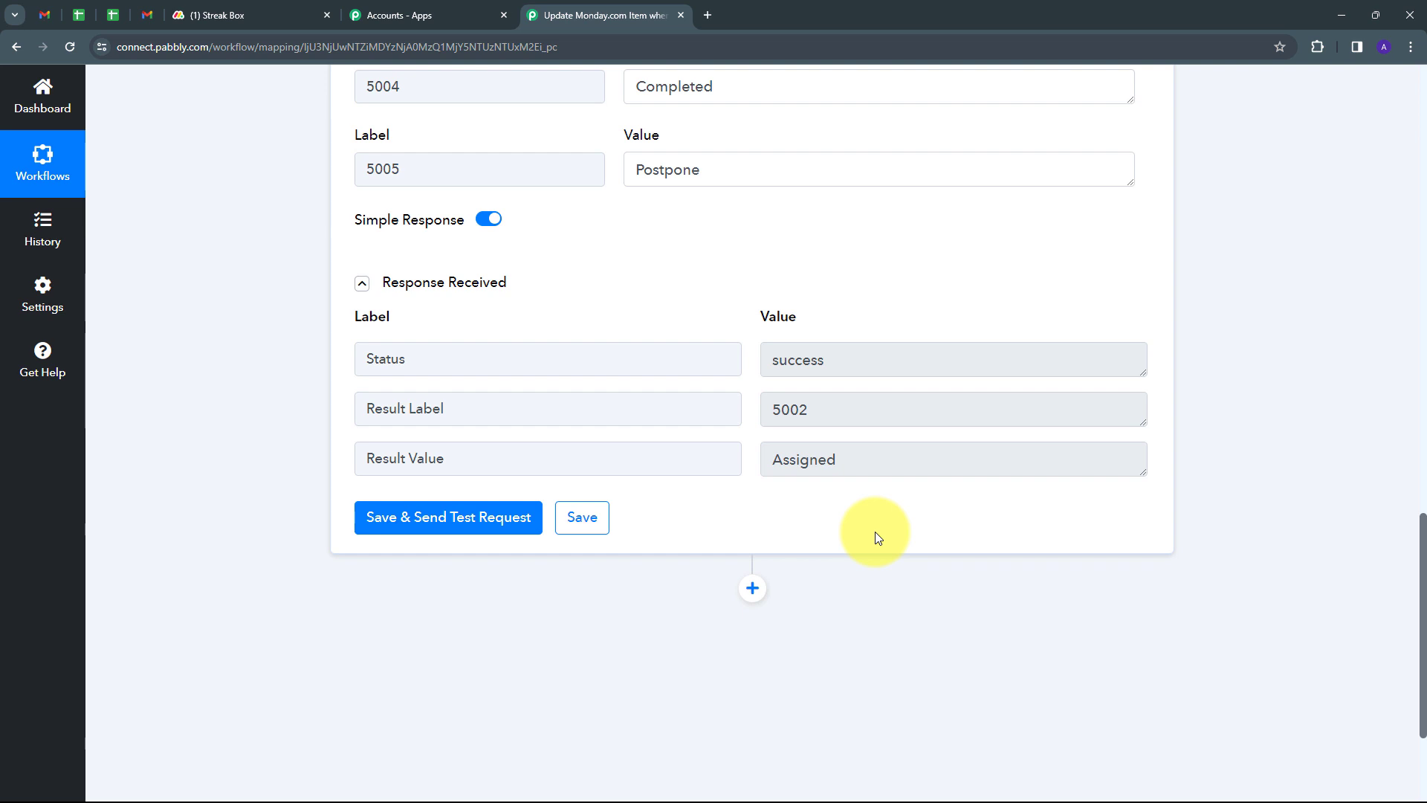
- Add a Monday.com action step after the lookup table with the action event Search Items by Column Value (Beta)
{"action": "scroll", "coordinate": [874, 534], "scroll_direction": "down", "scroll_amount": 2}
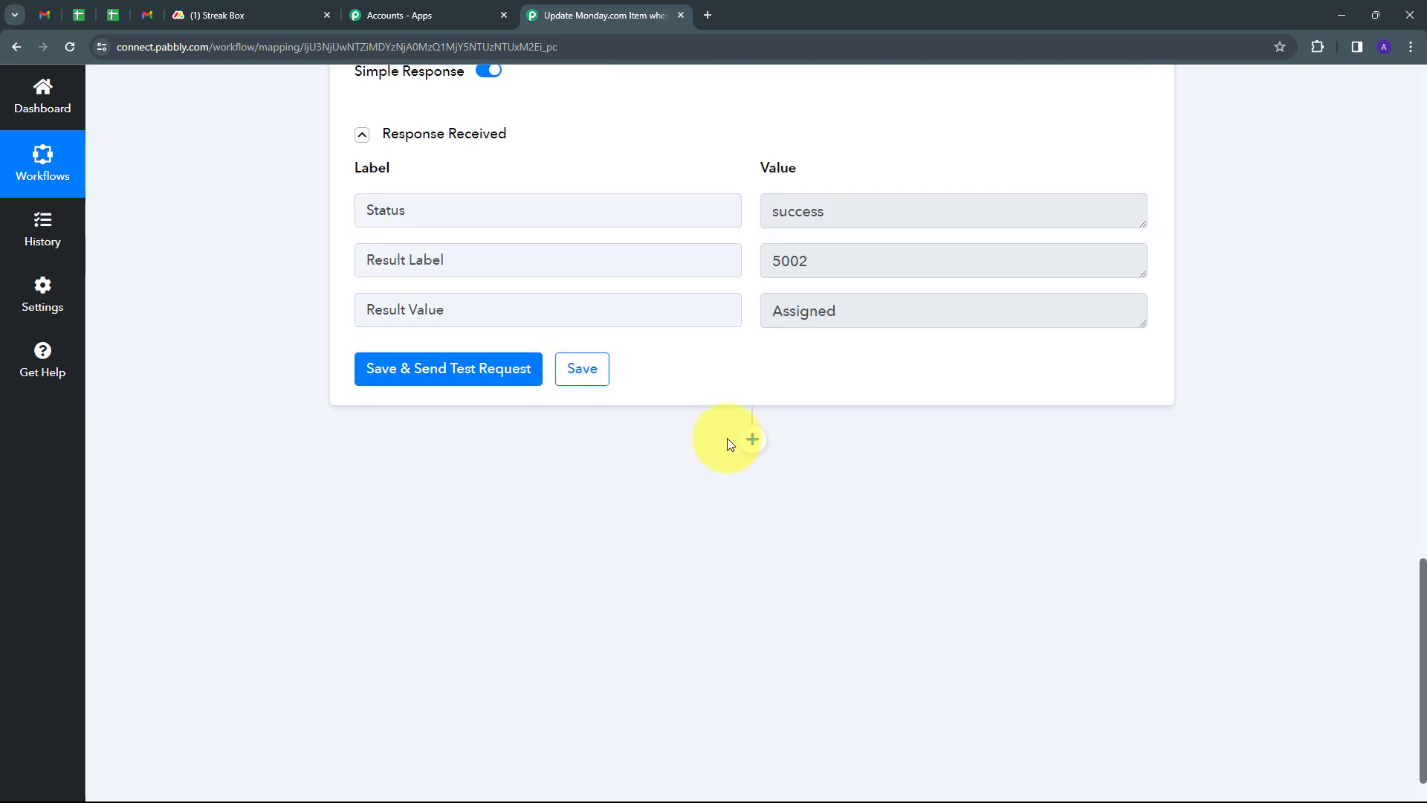
{"action": "left_click", "coordinate": [753, 441]}
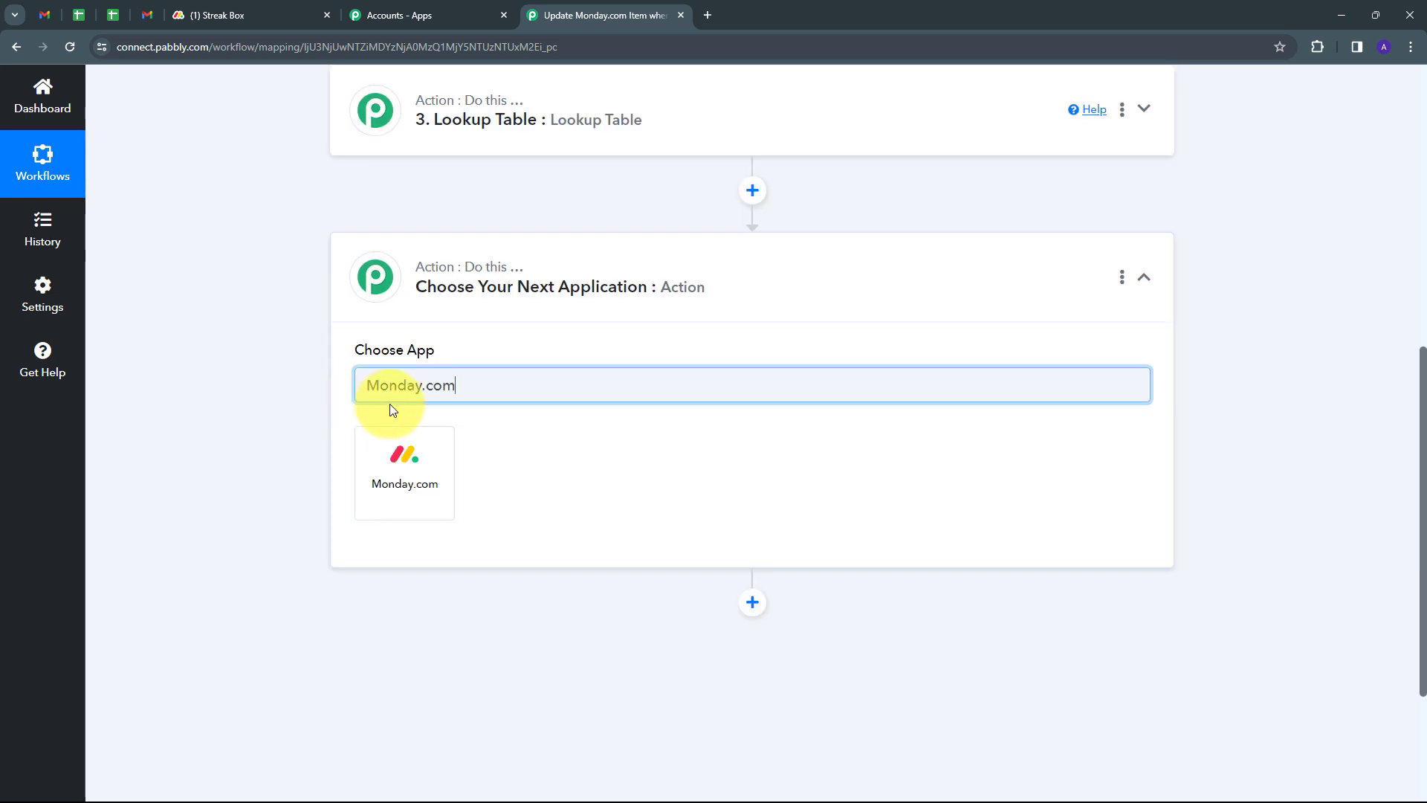
{"action": "left_click", "coordinate": [406, 474]}
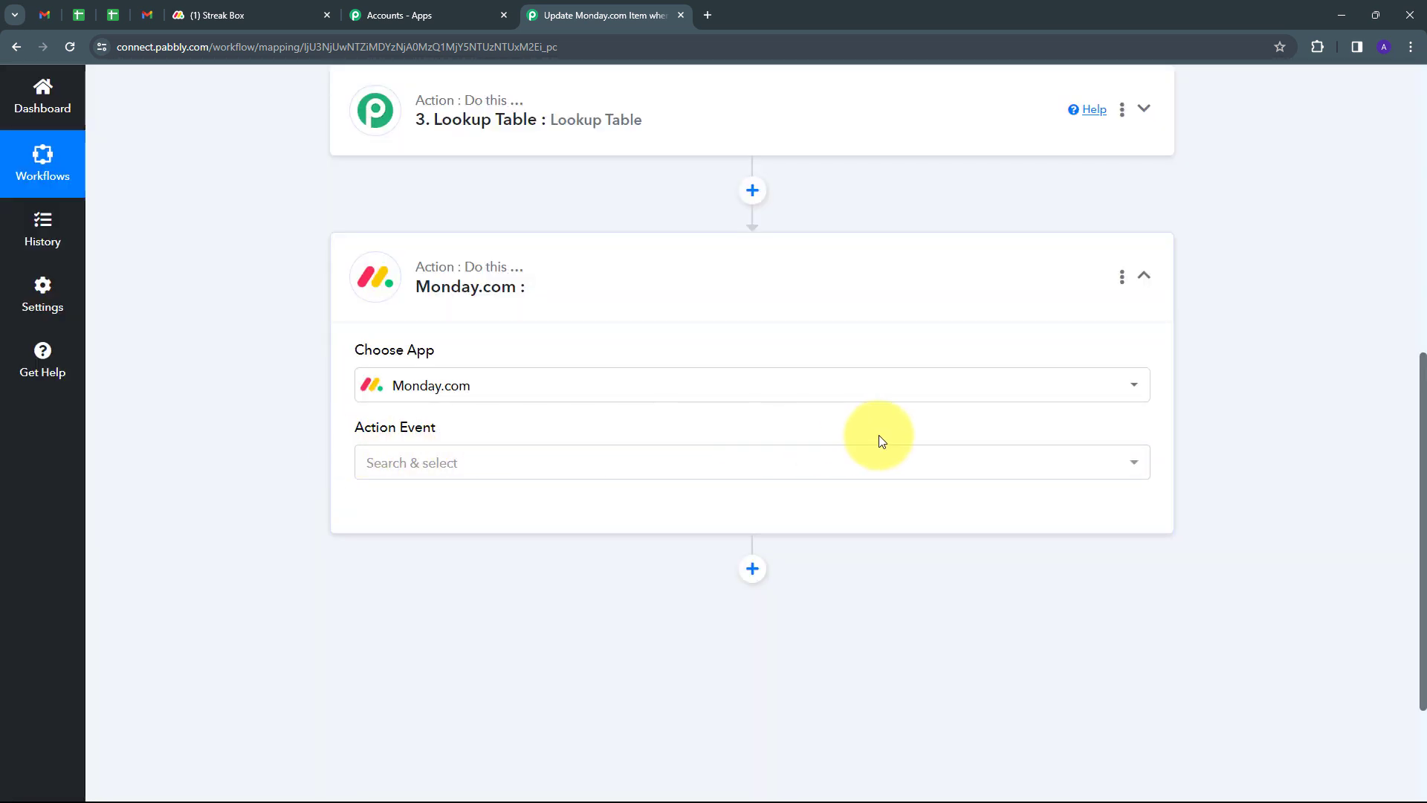
{"action": "left_click", "coordinate": [630, 475]}
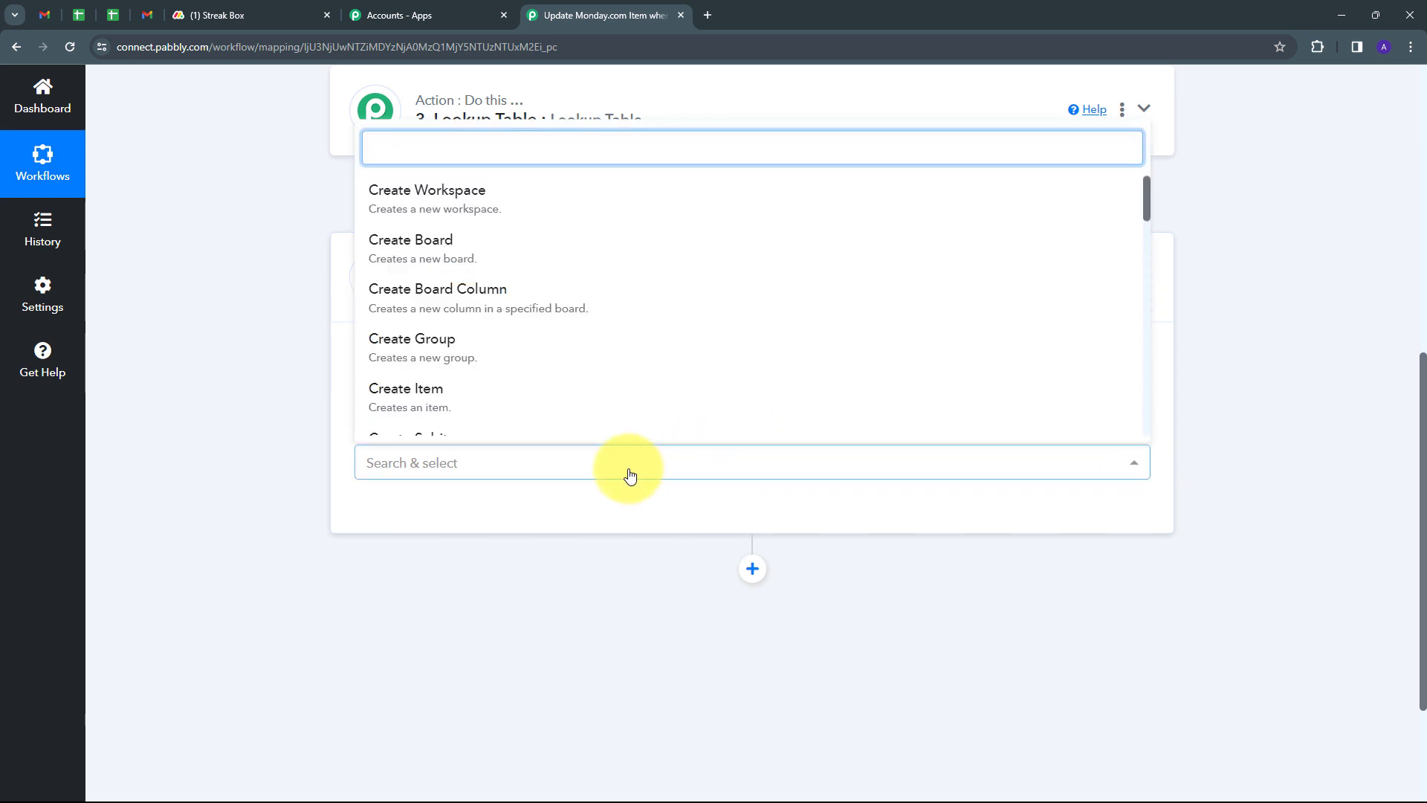
{"action": "scroll", "coordinate": [602, 297], "scroll_direction": "down", "scroll_amount": 6}
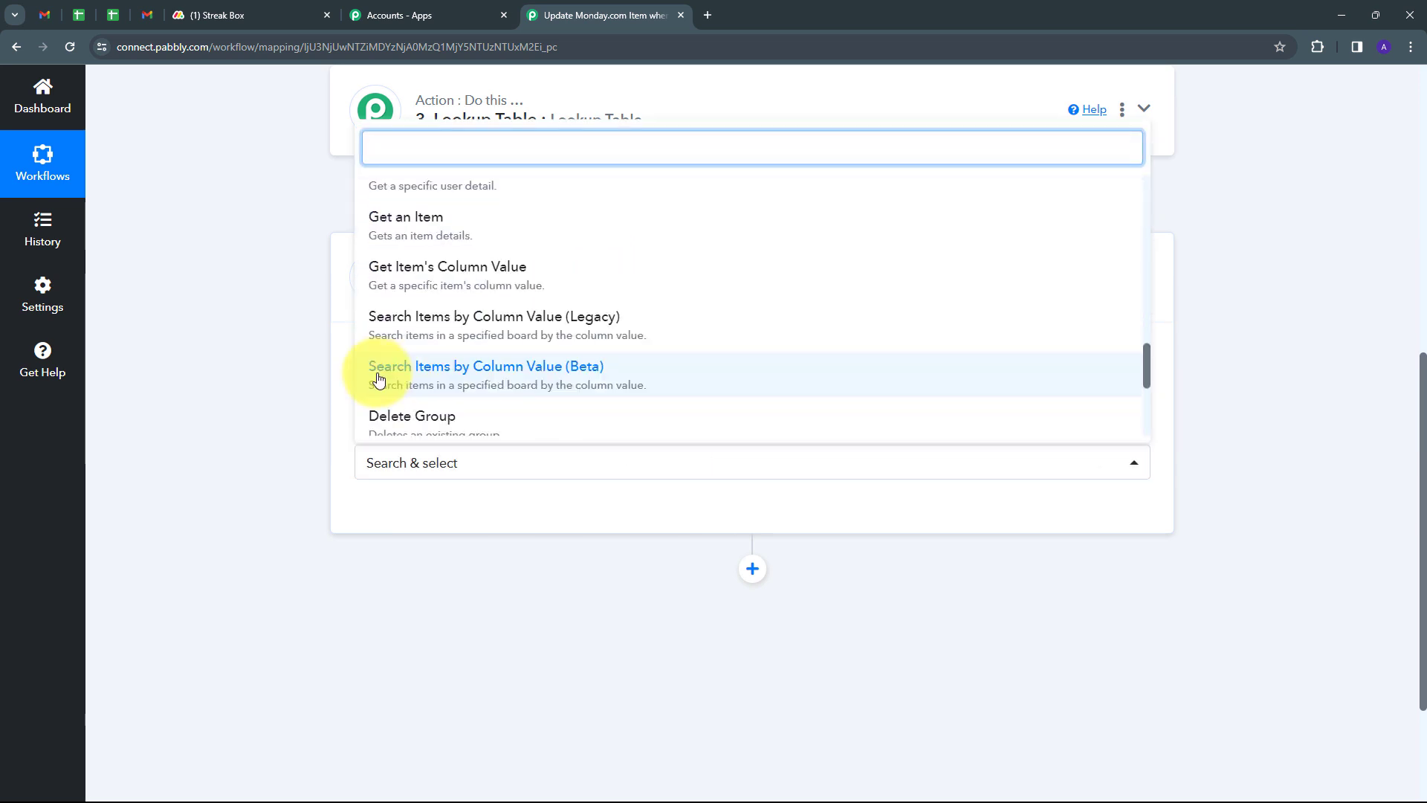
{"action": "left_click", "coordinate": [472, 378]}
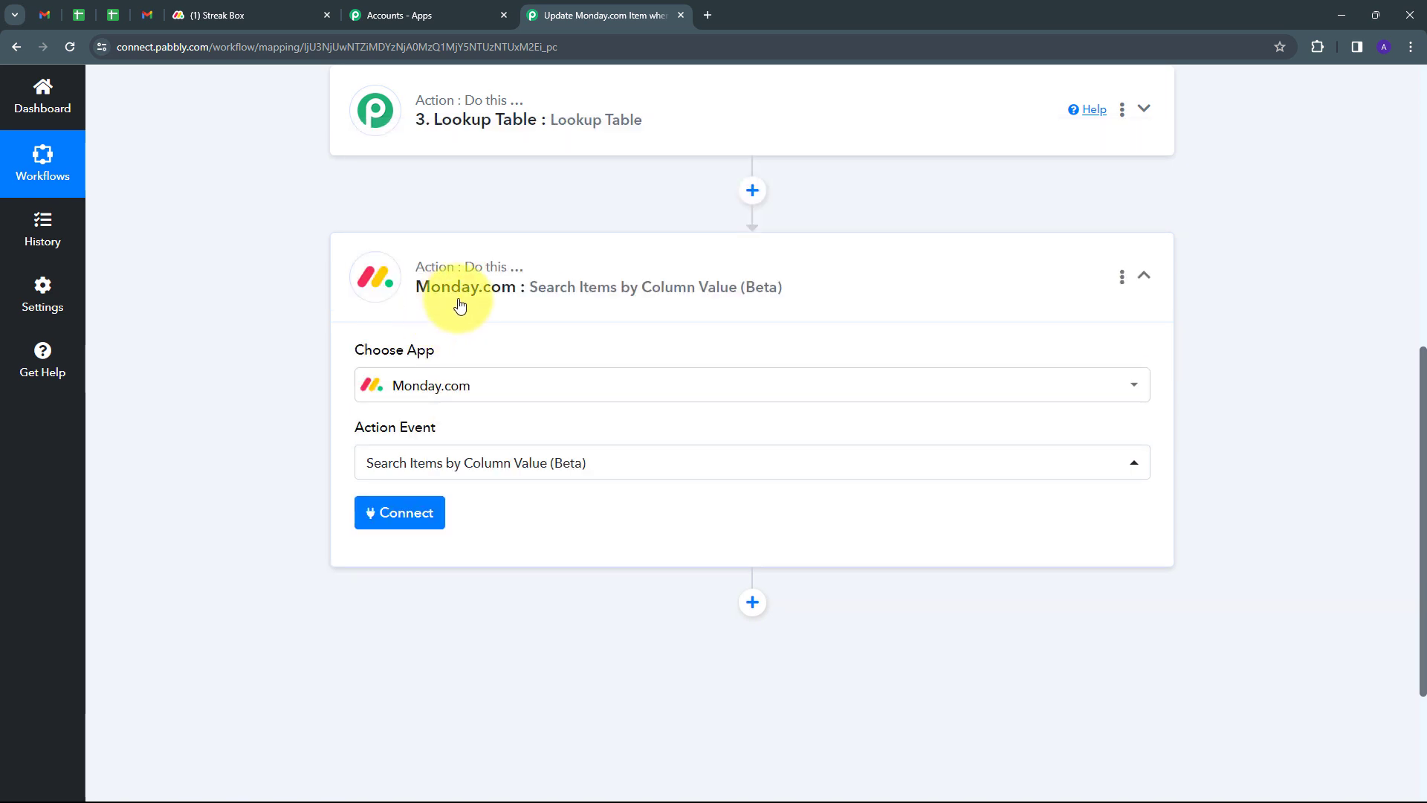
- Start a new Monday.com connection for the search step and copy the personal API token from monday.com's Administration area
{"action": "left_click", "coordinate": [389, 515]}
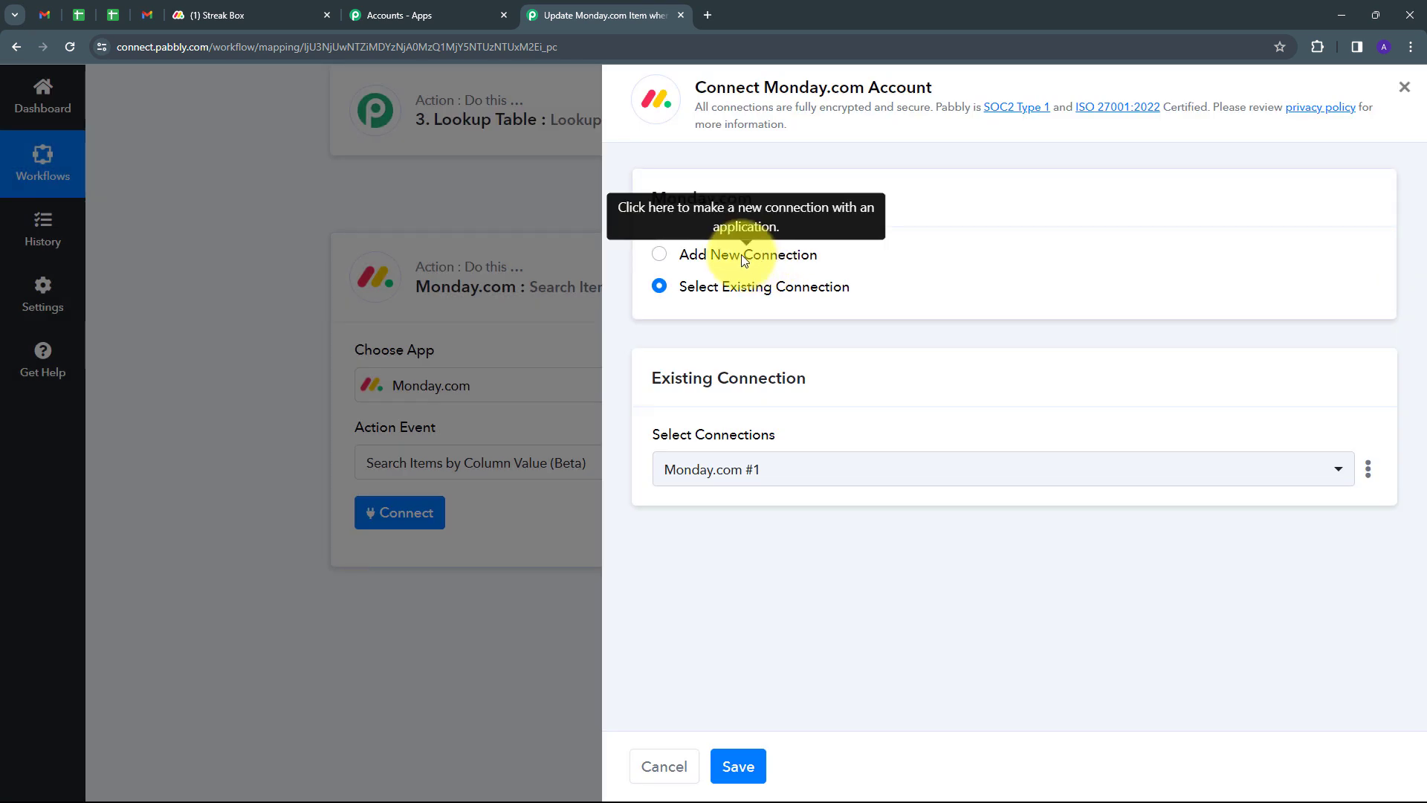
{"action": "left_click", "coordinate": [745, 260]}
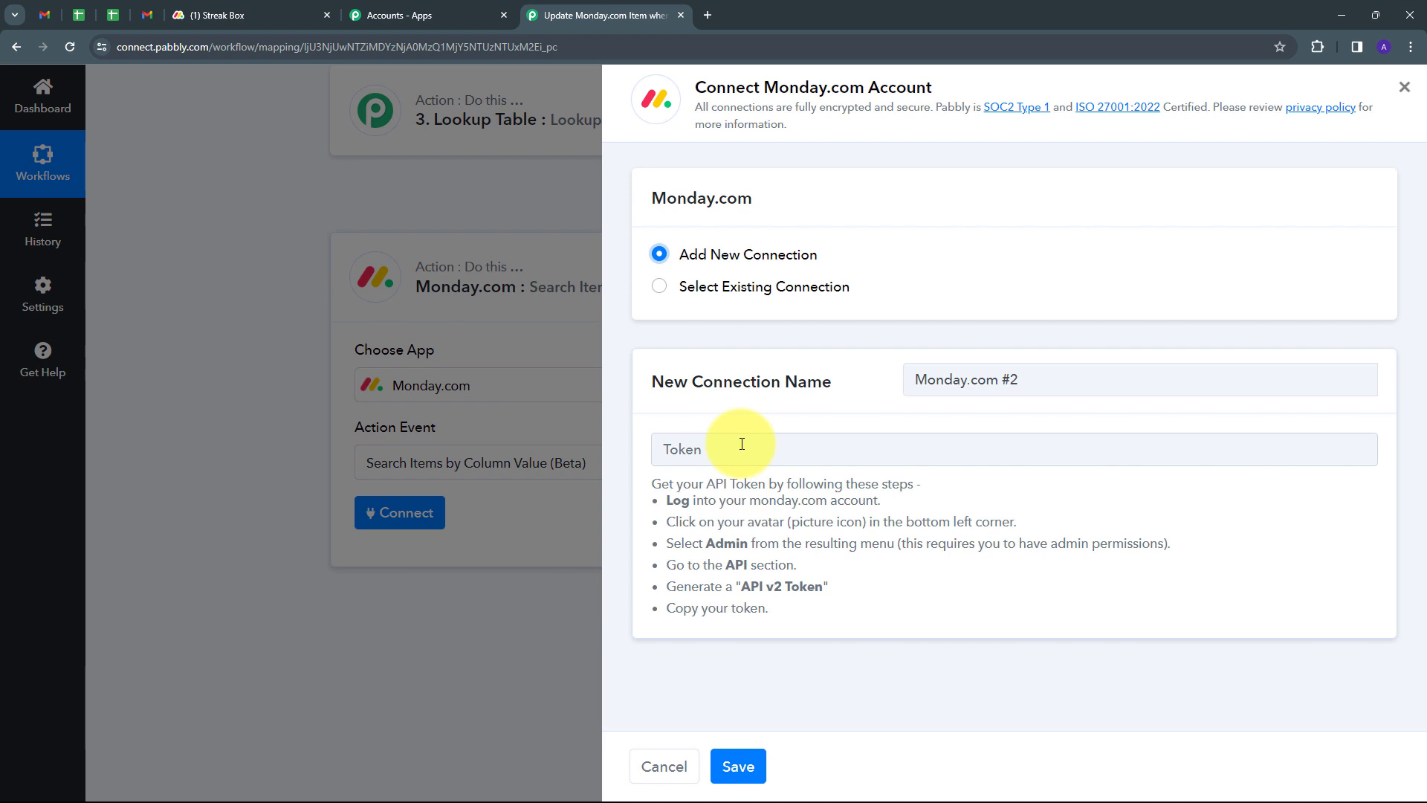
{"action": "left_click", "coordinate": [240, 17]}
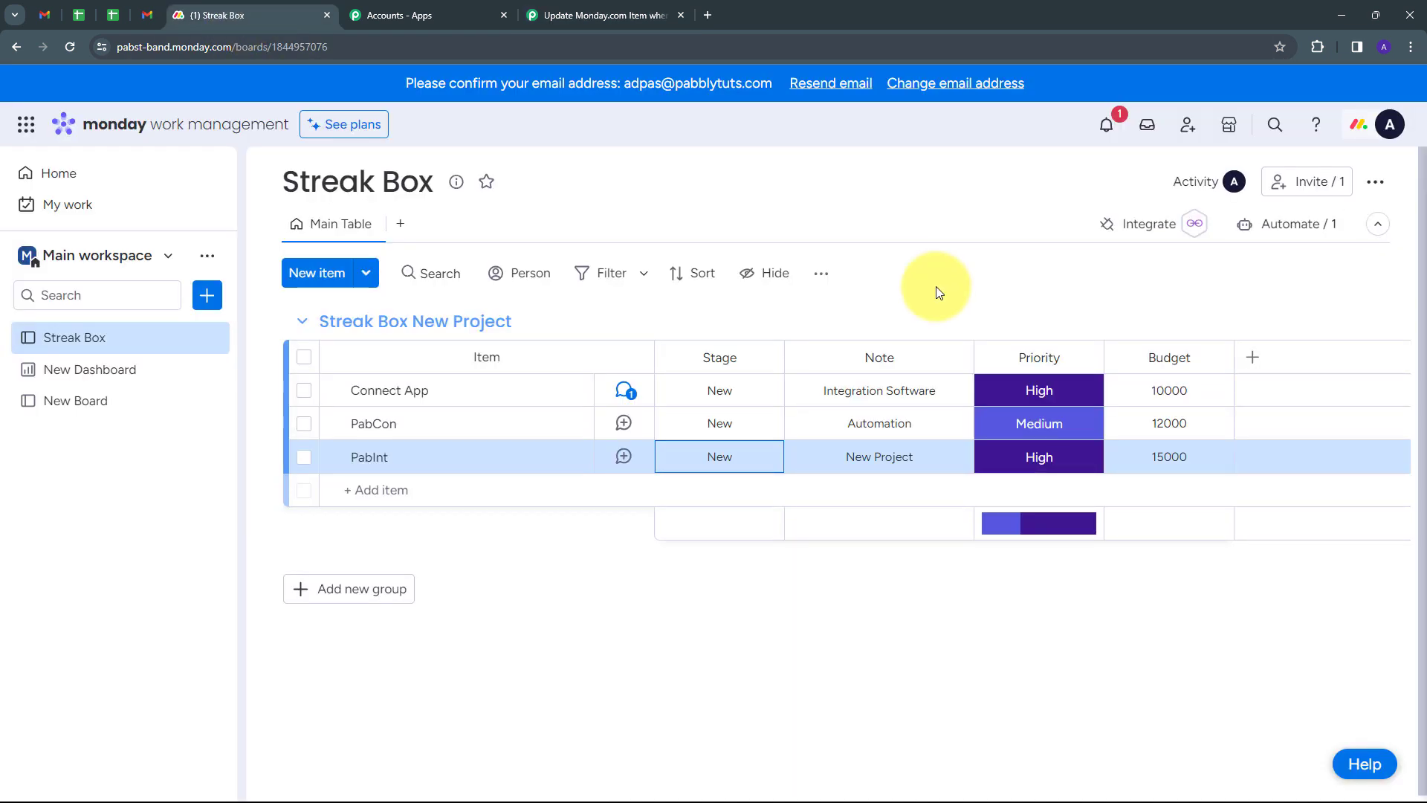
{"action": "left_click", "coordinate": [1384, 130]}
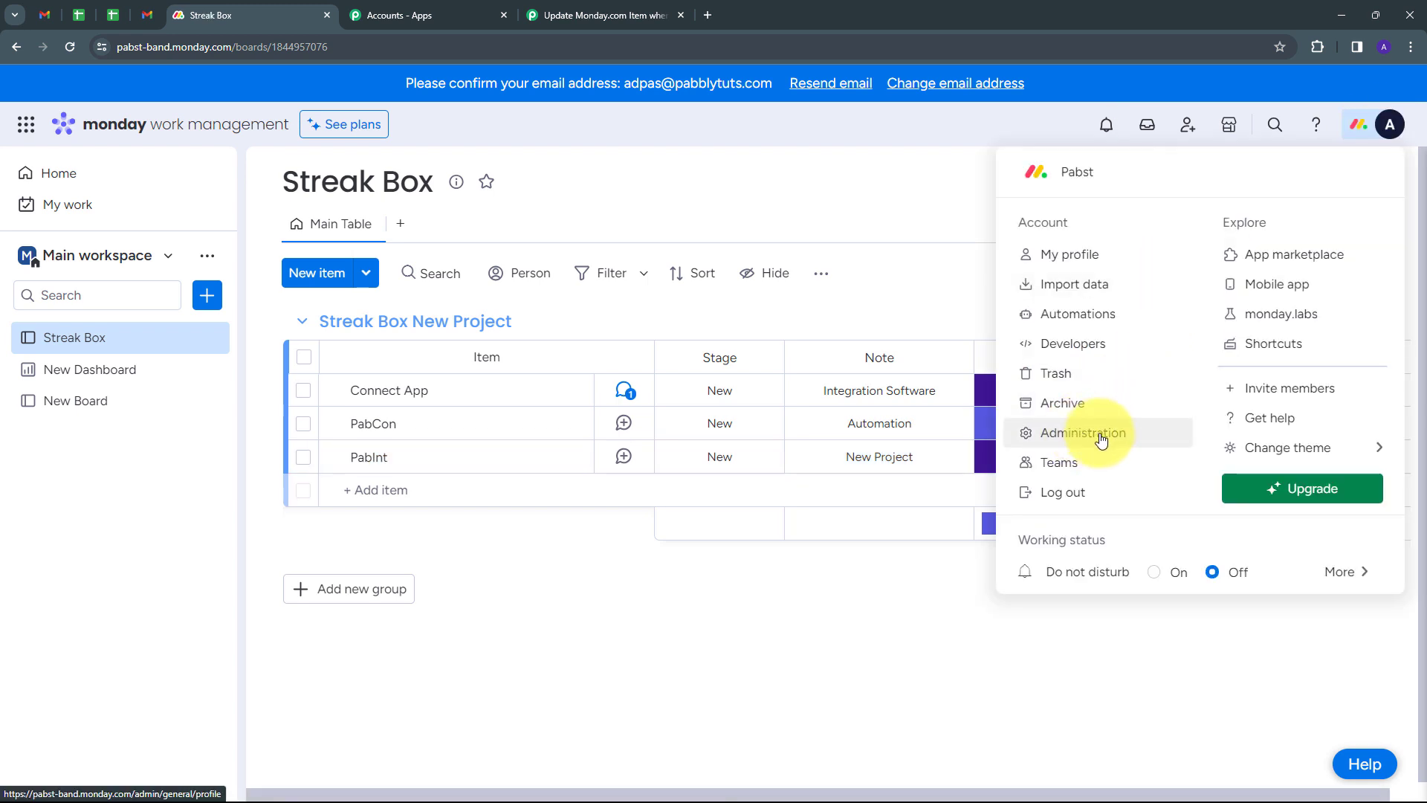
{"action": "left_click", "coordinate": [1102, 440]}
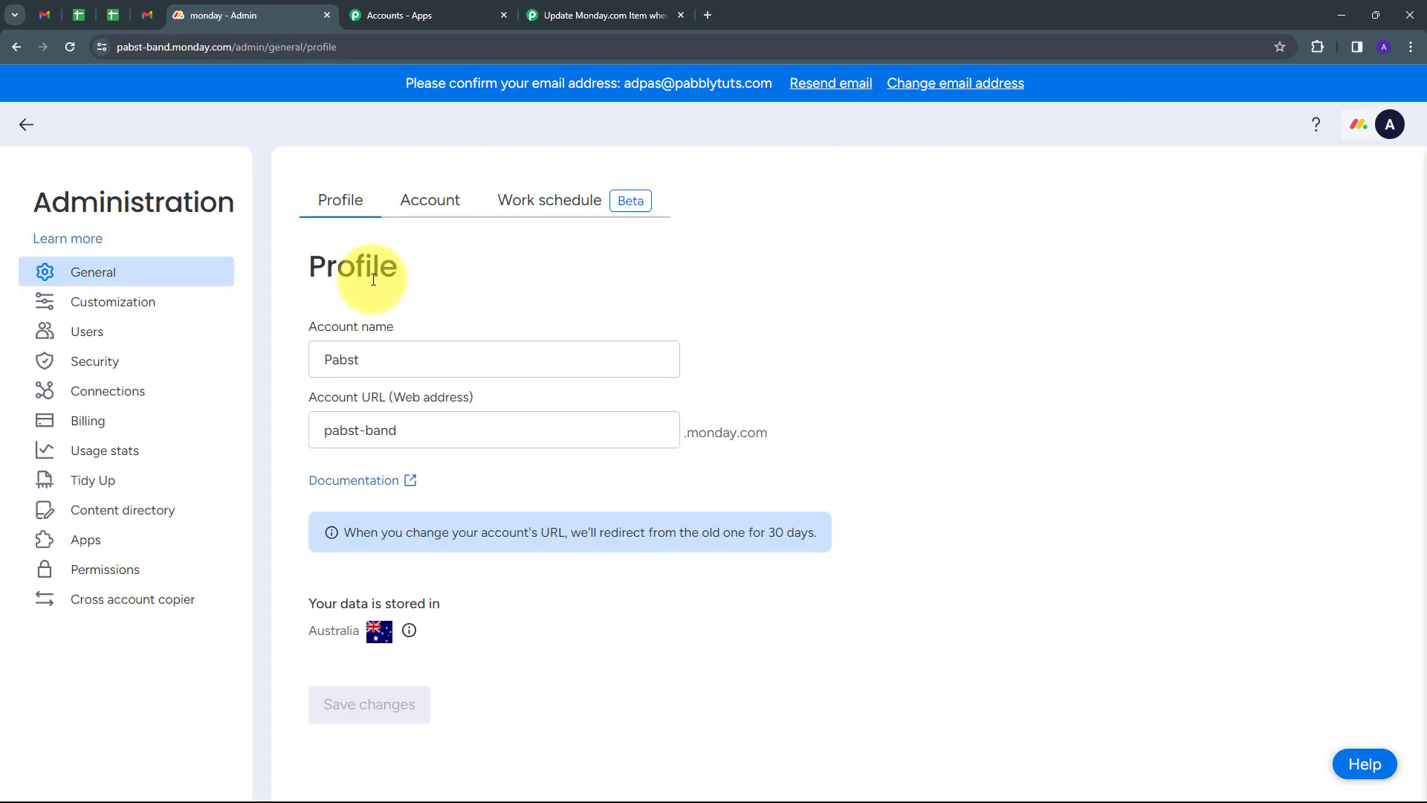
{"action": "left_click", "coordinate": [98, 399]}
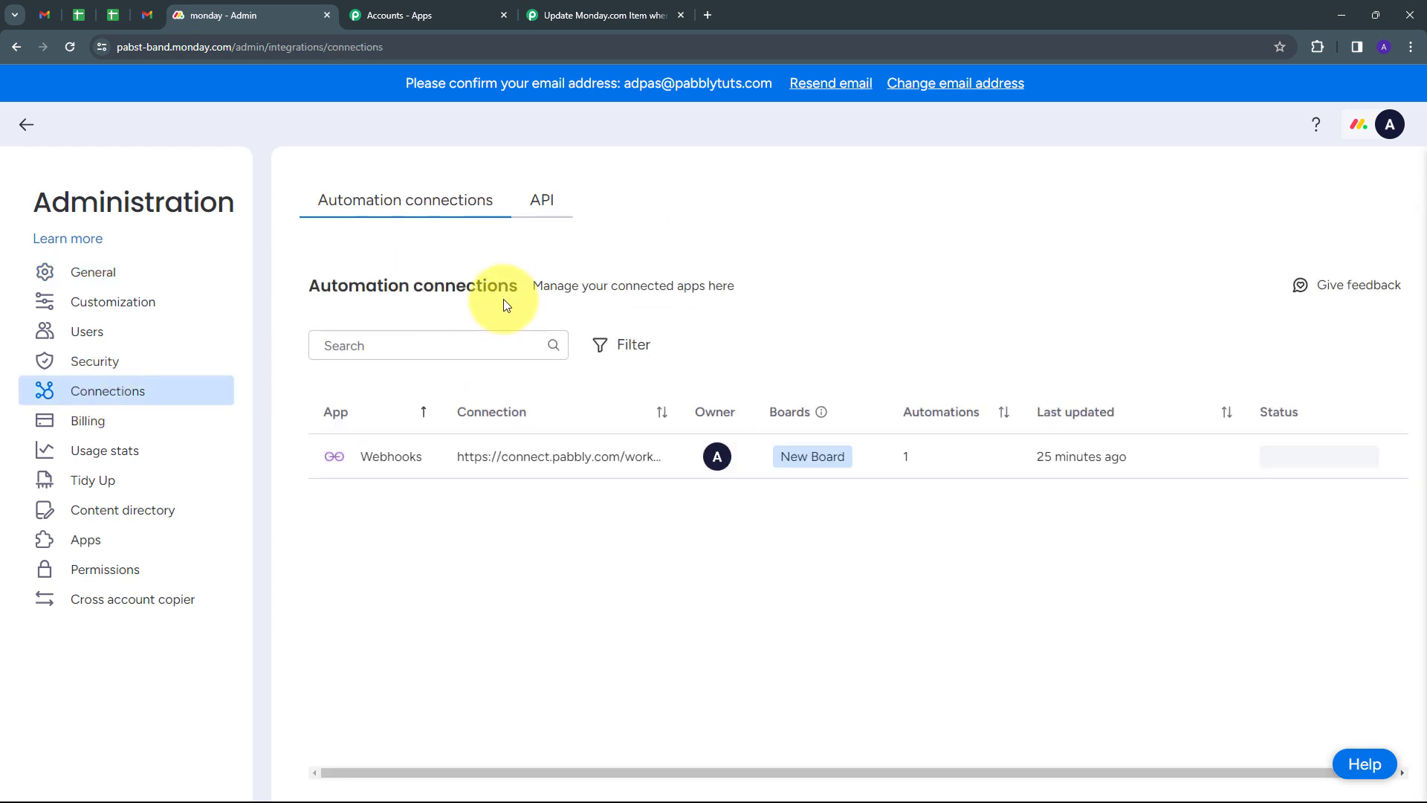
{"action": "left_click", "coordinate": [543, 205]}
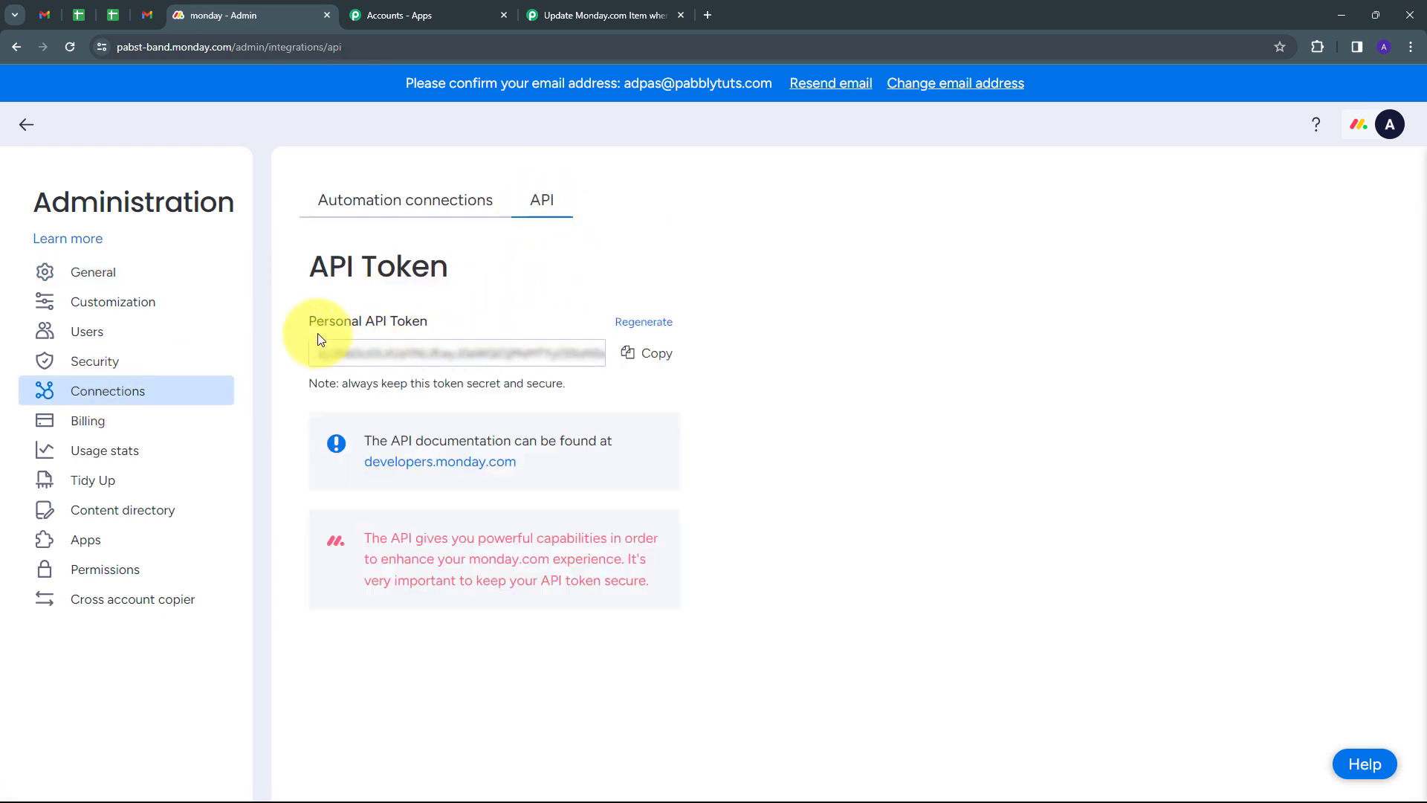
{"action": "left_click", "coordinate": [638, 361]}
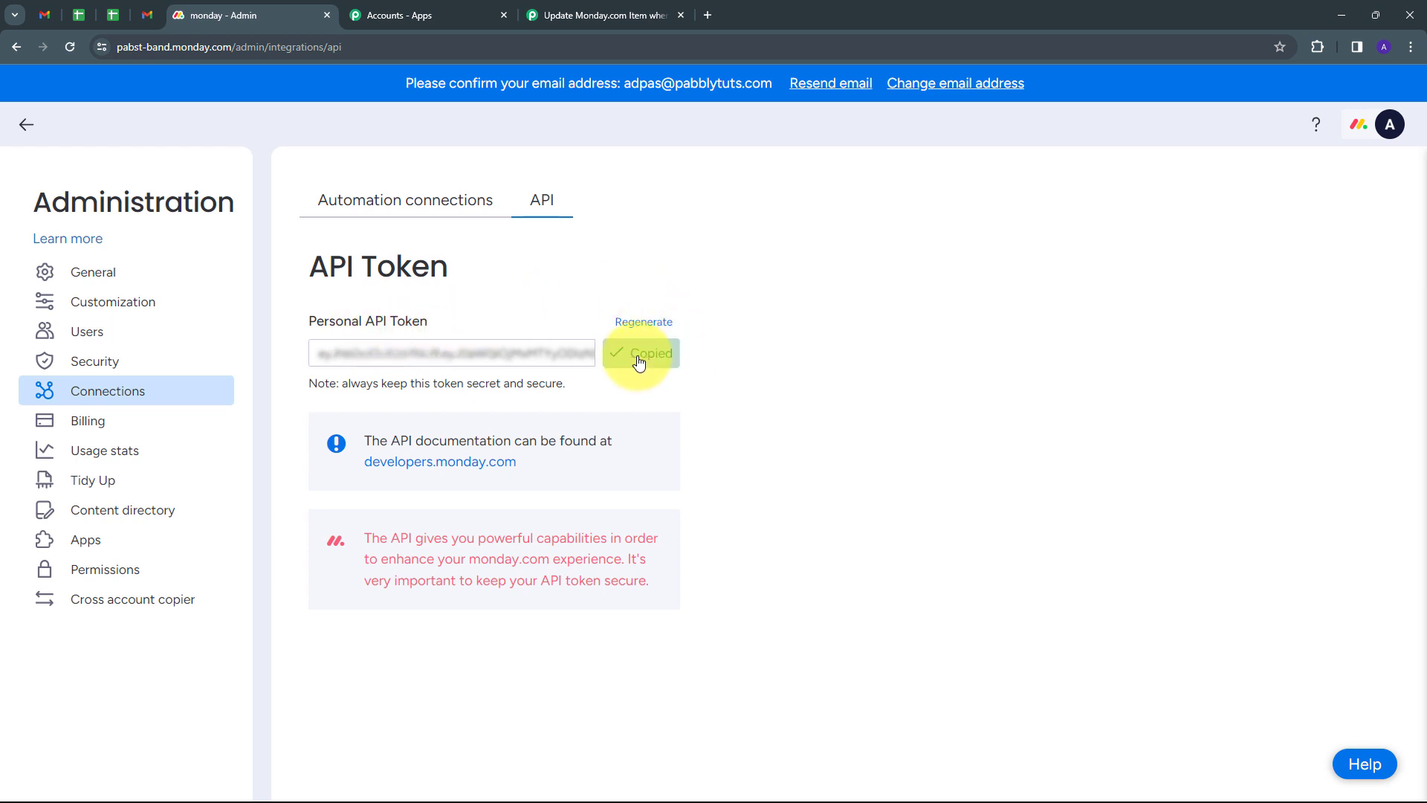
- Return to Pabbly Connect, paste the API token into the new connection's Token field, and save the connection
{"action": "left_click", "coordinate": [597, 13]}
{"action": "left_click", "coordinate": [695, 446]}
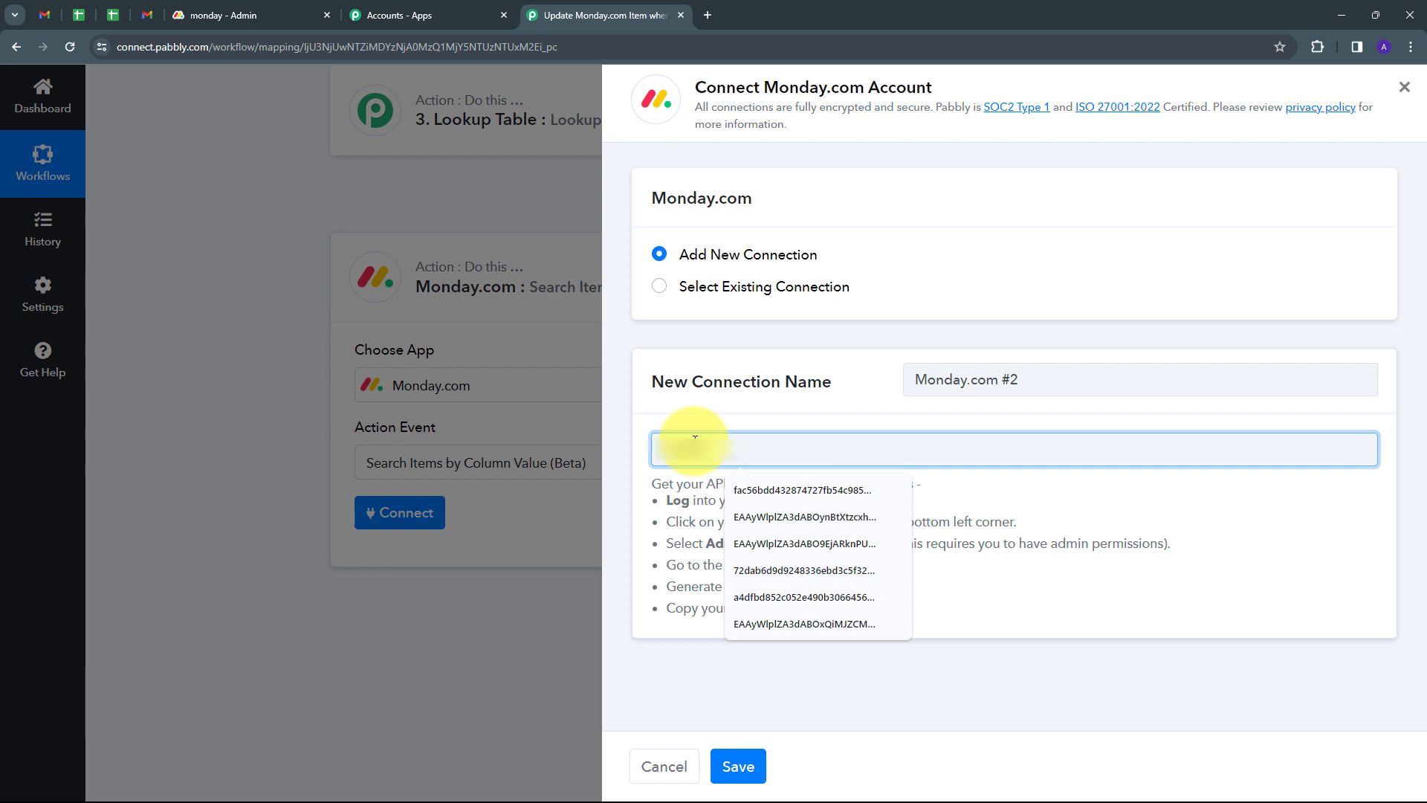
{"action": "key", "text": "ctrl+v"}
{"action": "left_click", "coordinate": [739, 767]}
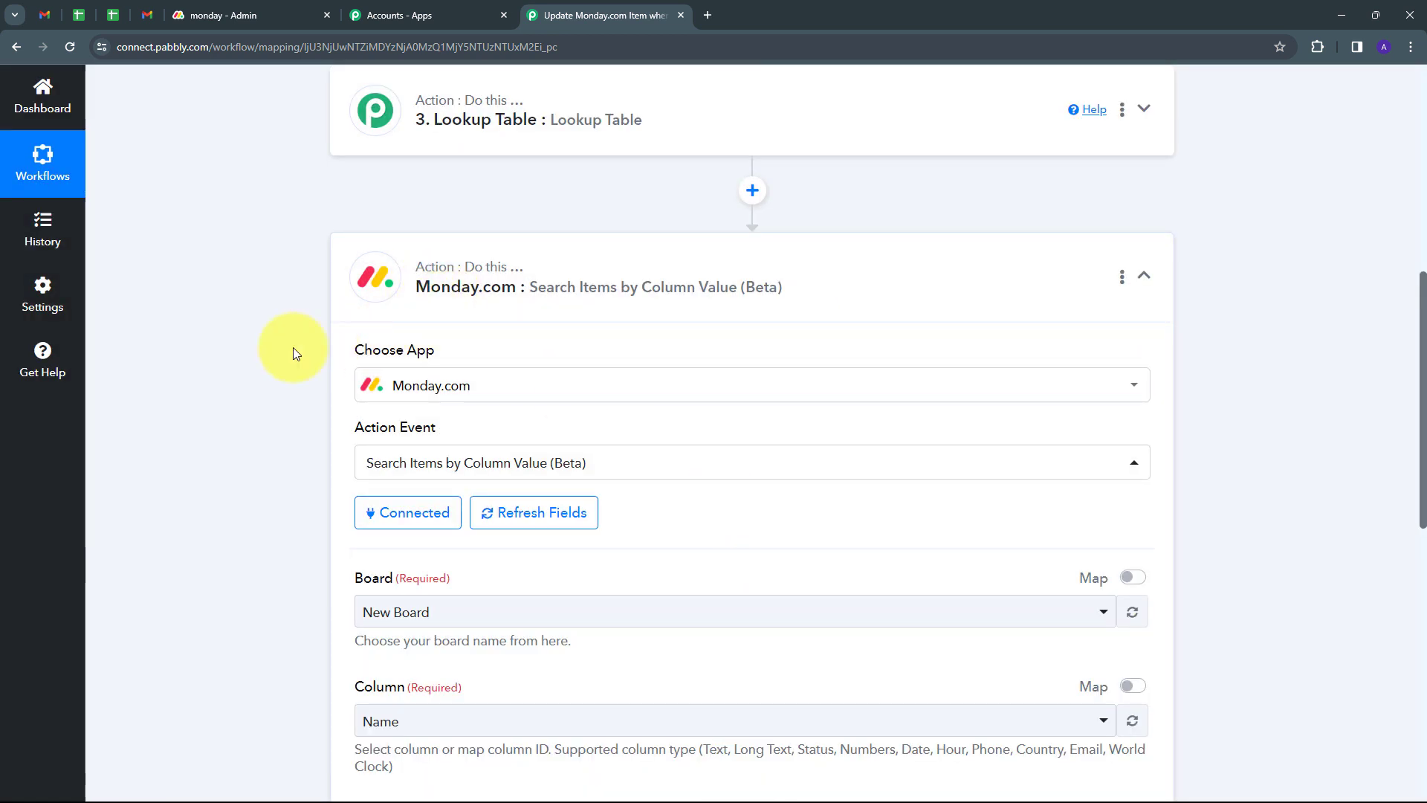
- Check the board name on monday.com's Streak Box page, and set the search step's Board to Streak Box in Pabbly Connect
{"action": "scroll", "coordinate": [708, 311], "scroll_direction": "down", "scroll_amount": 3}
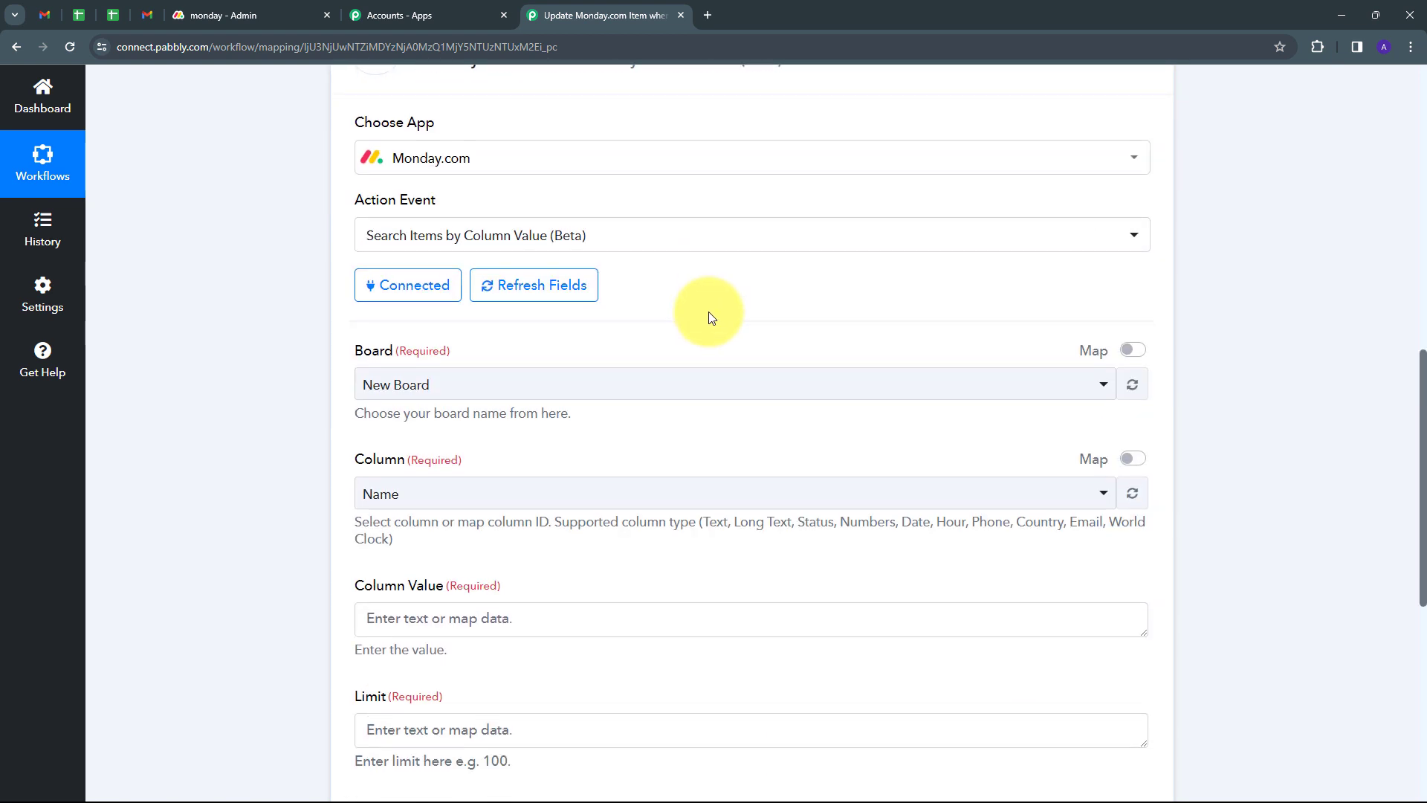
{"action": "scroll", "coordinate": [635, 368], "scroll_direction": "down", "scroll_amount": 2}
{"action": "scroll", "coordinate": [548, 439], "scroll_direction": "up", "scroll_amount": 1}
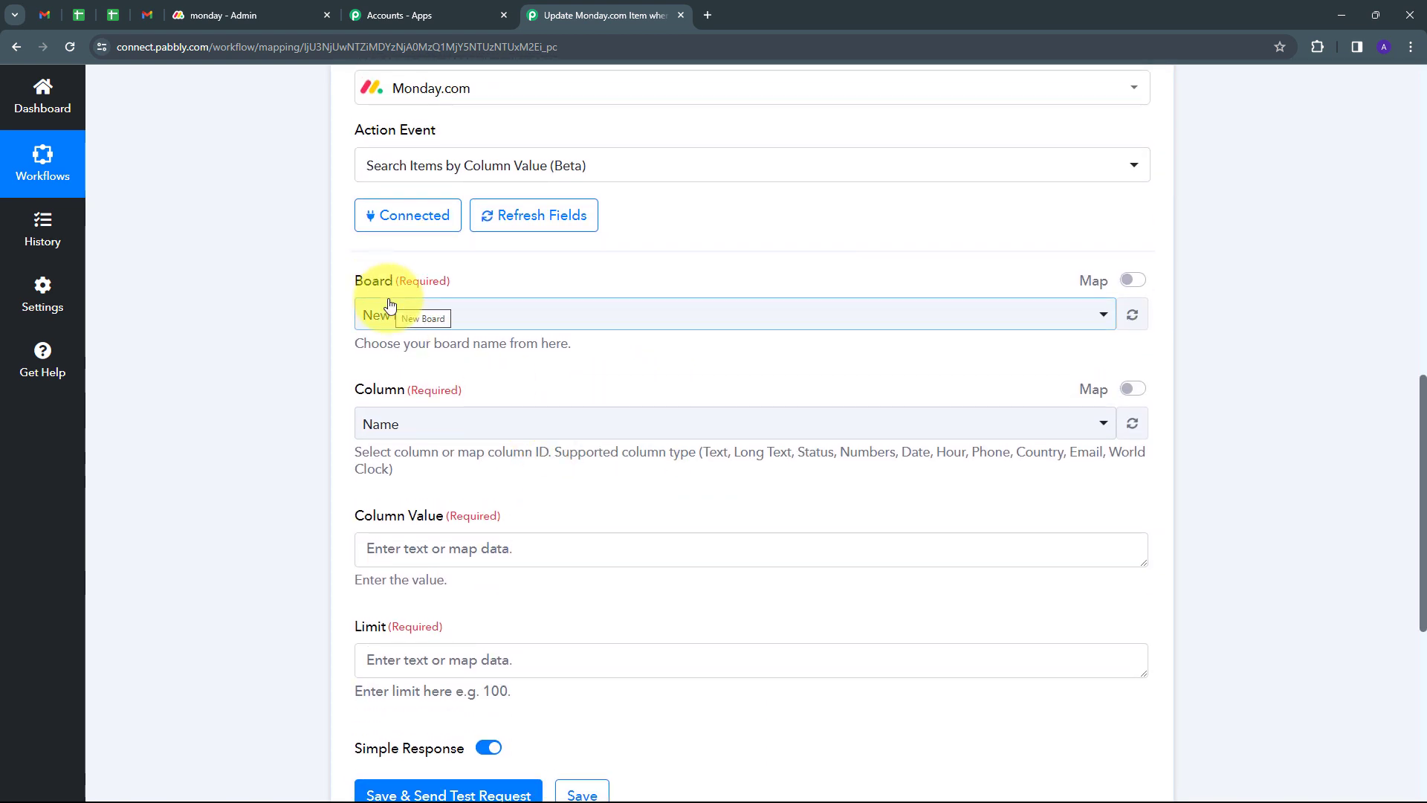
{"action": "left_click", "coordinate": [312, 16]}
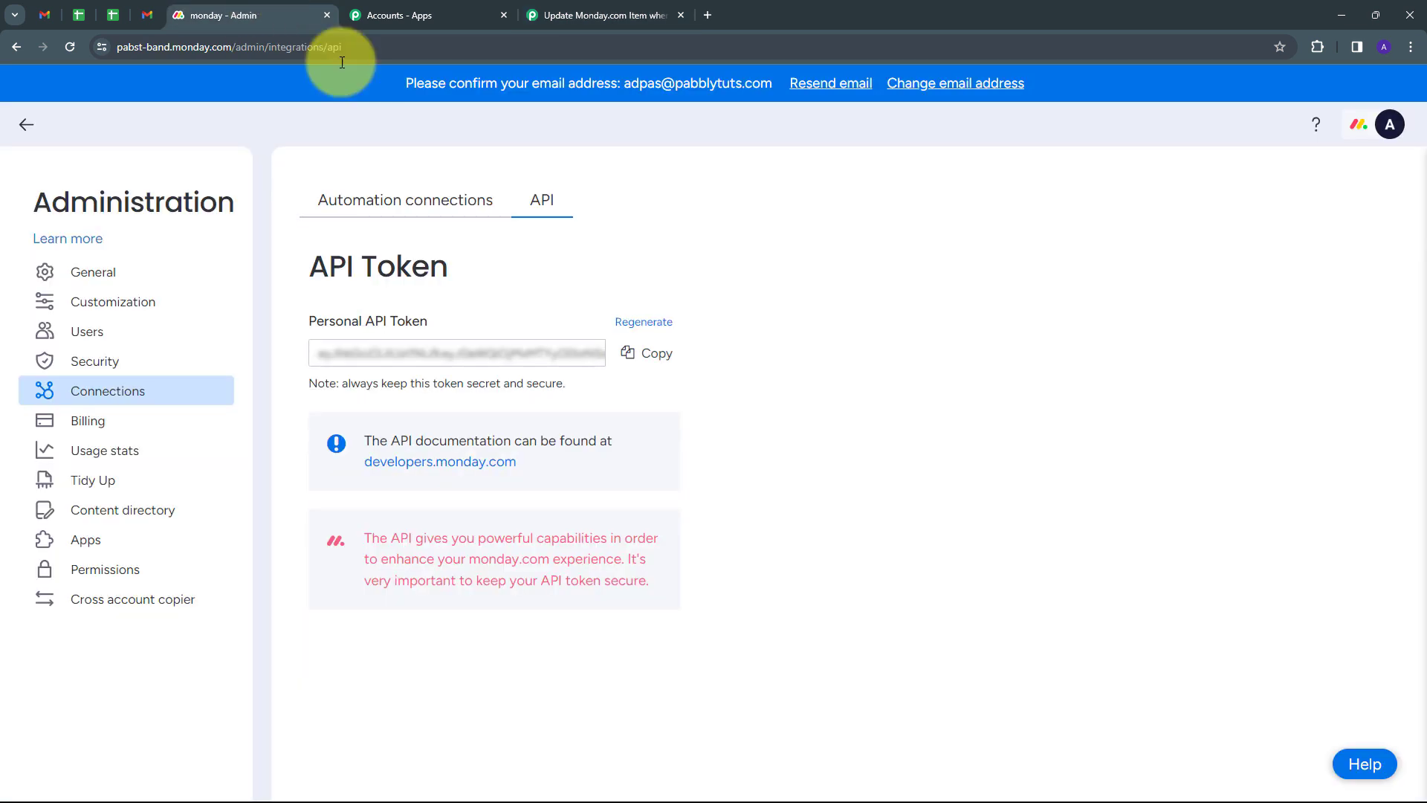
{"action": "left_click", "coordinate": [26, 124]}
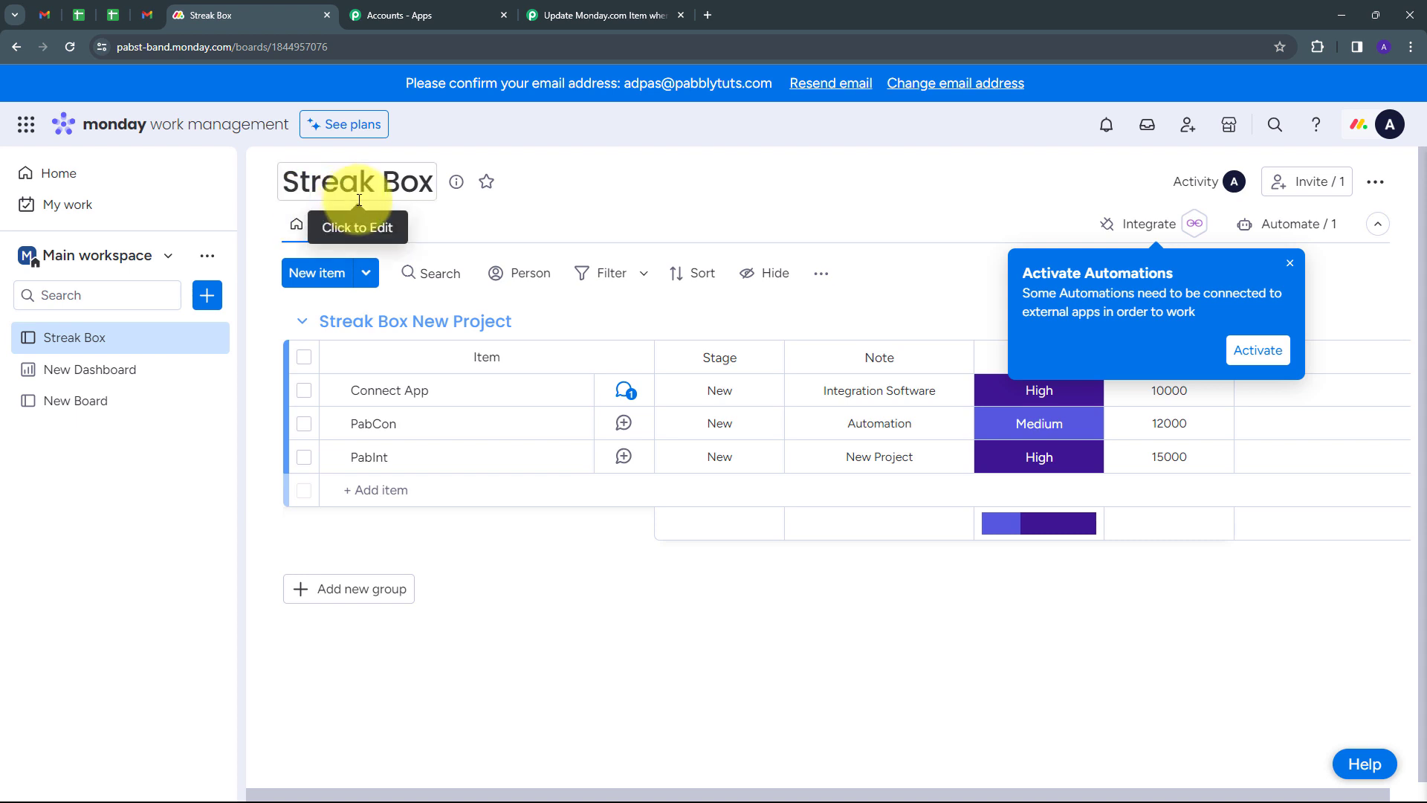
{"action": "key", "text": "ctrl+9"}
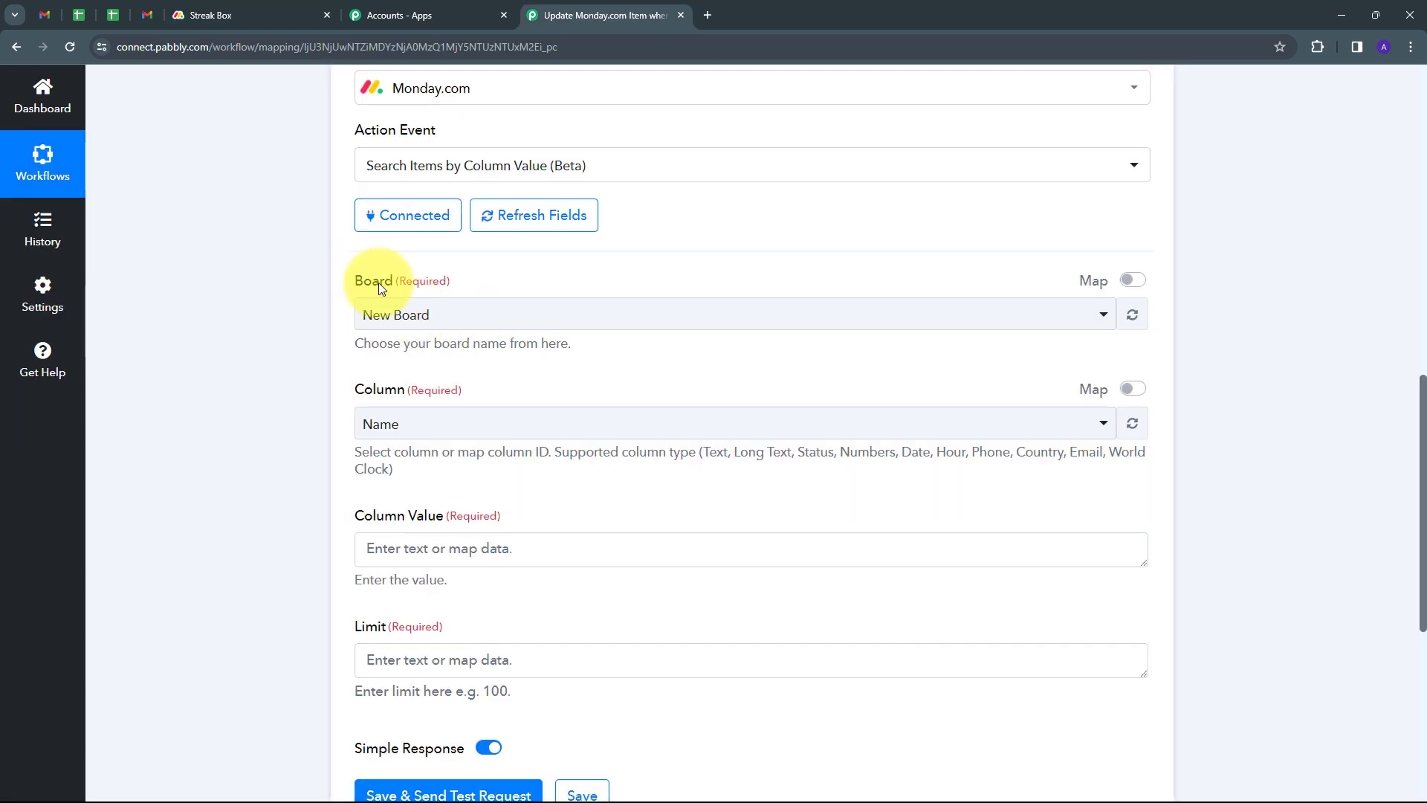
{"action": "left_click", "coordinate": [777, 316]}
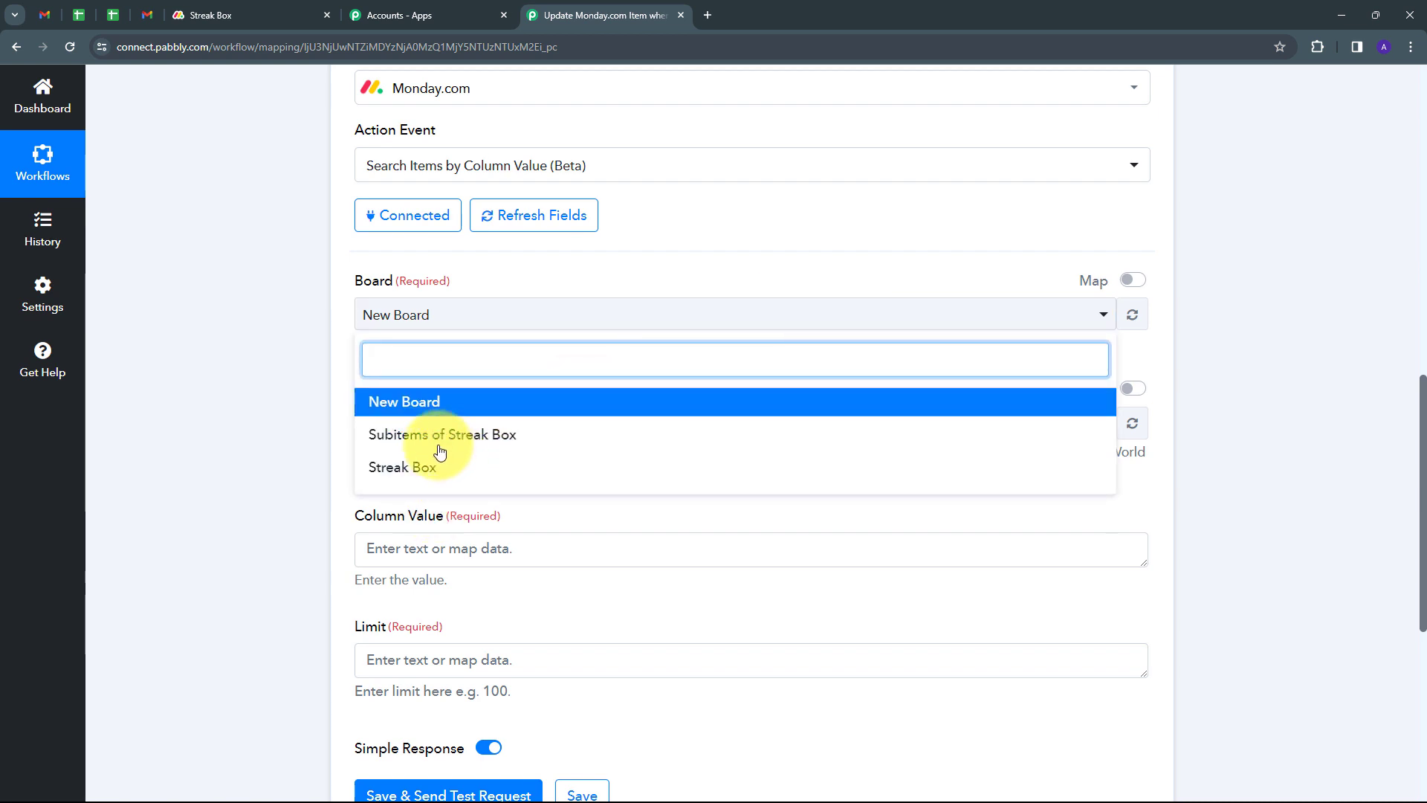
{"action": "left_click", "coordinate": [399, 467]}
- Choose Name as the column in which the Monday.com step searches for items
{"action": "scroll", "coordinate": [360, 327], "scroll_direction": "down", "scroll_amount": 1}
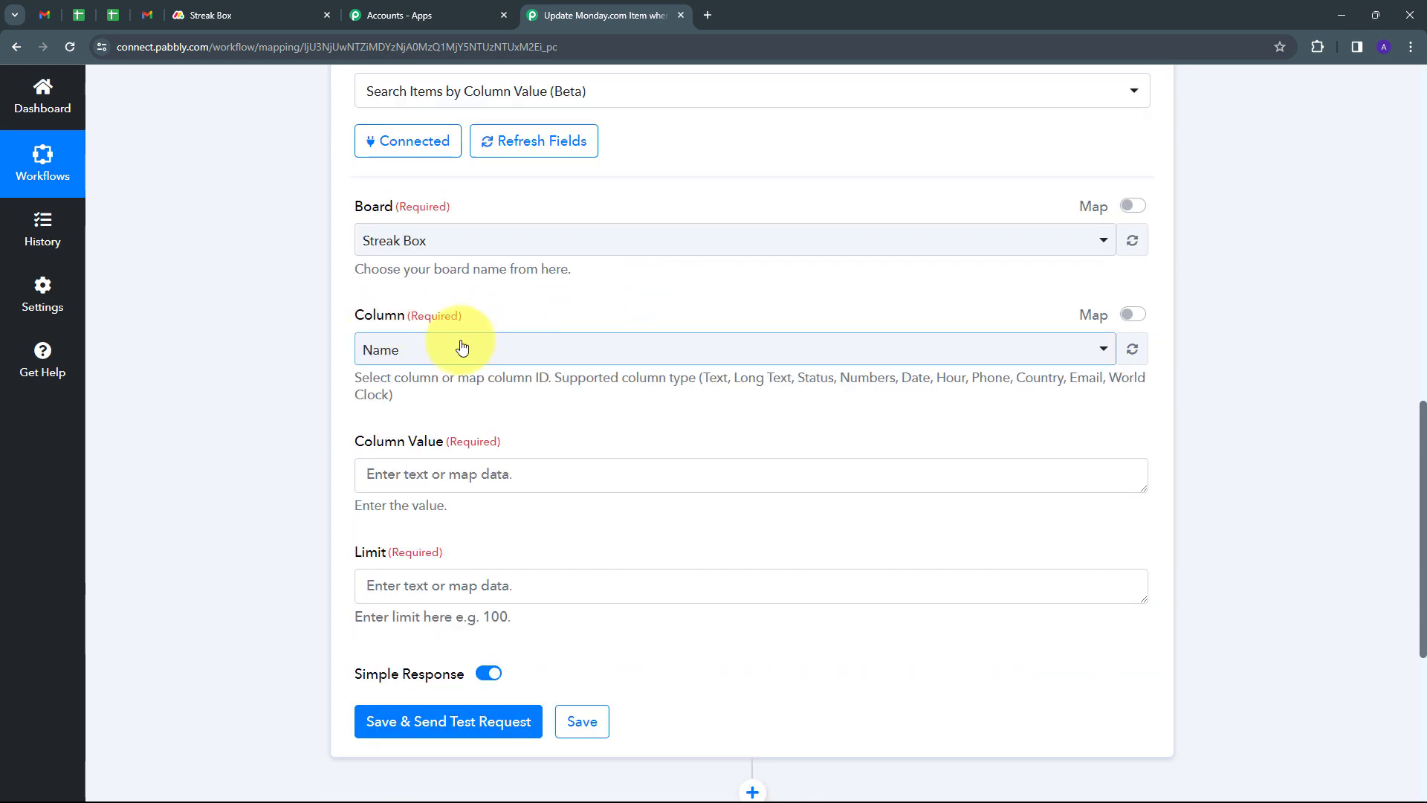
{"action": "left_click", "coordinate": [661, 351]}
{"action": "left_click", "coordinate": [395, 444]}
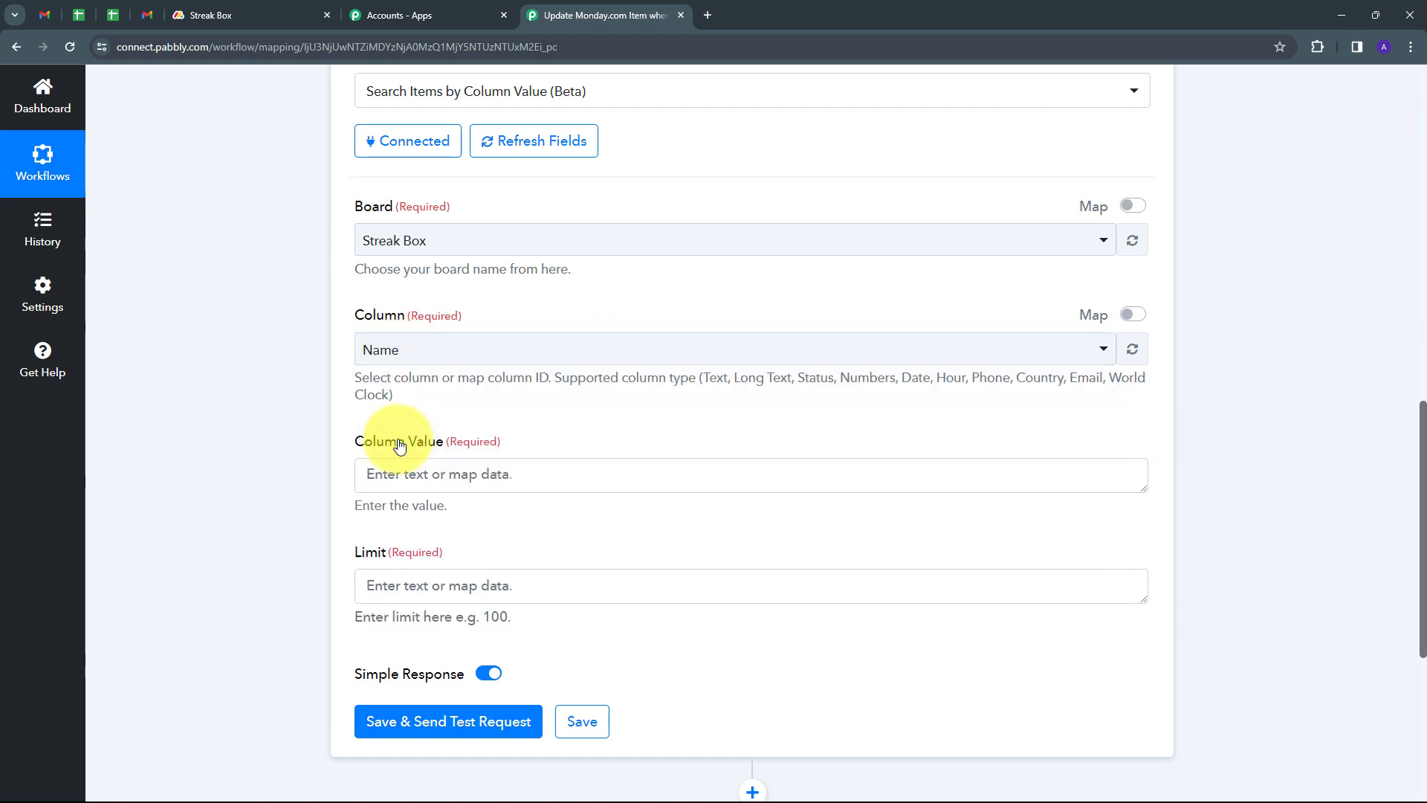
- Map the Column Value to the Name value from the Streak CRM Box Change Stage trigger
{"action": "scroll", "coordinate": [423, 416], "scroll_direction": "down", "scroll_amount": 1}
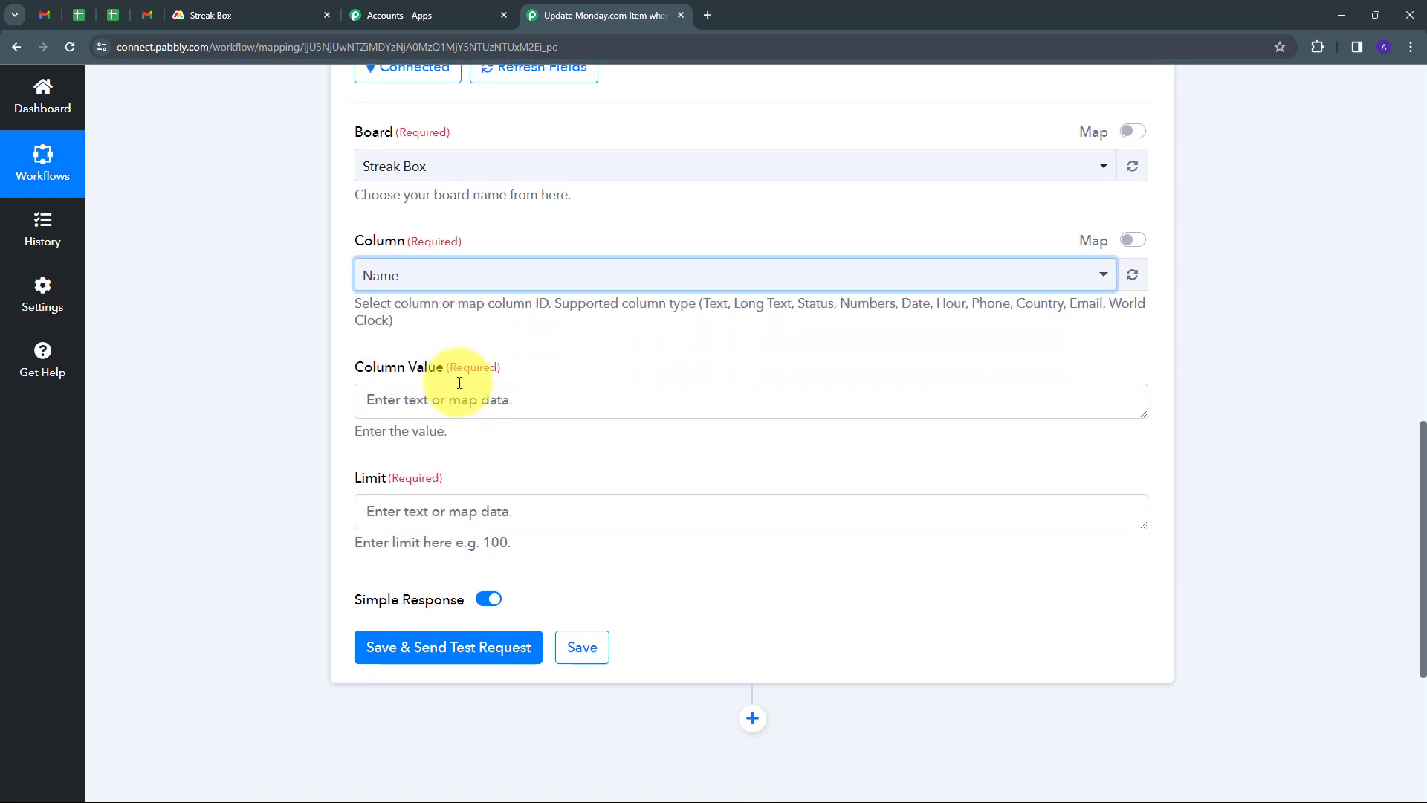
{"action": "left_click", "coordinate": [413, 400]}
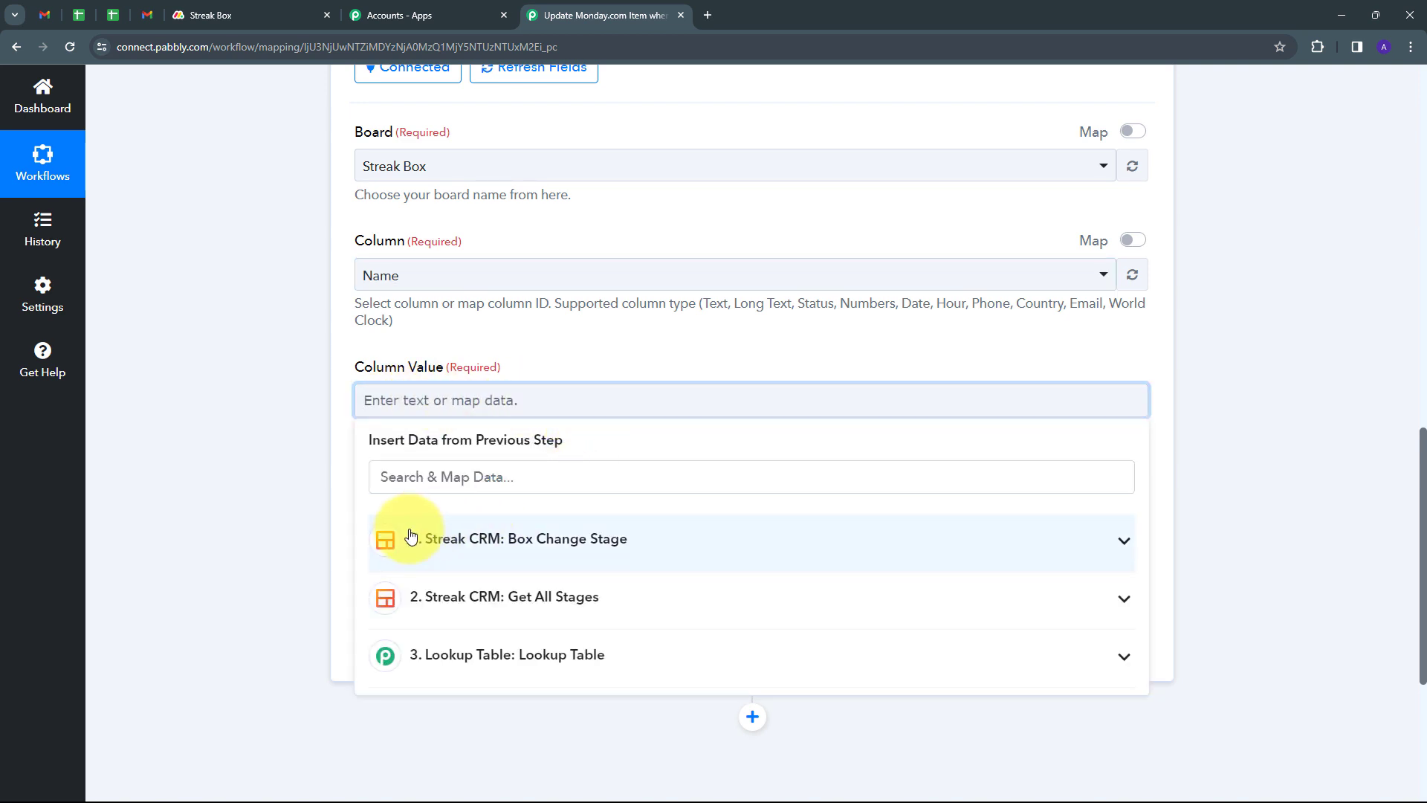
{"action": "left_click", "coordinate": [604, 545]}
{"action": "scroll", "coordinate": [719, 654], "scroll_direction": "down", "scroll_amount": 10}
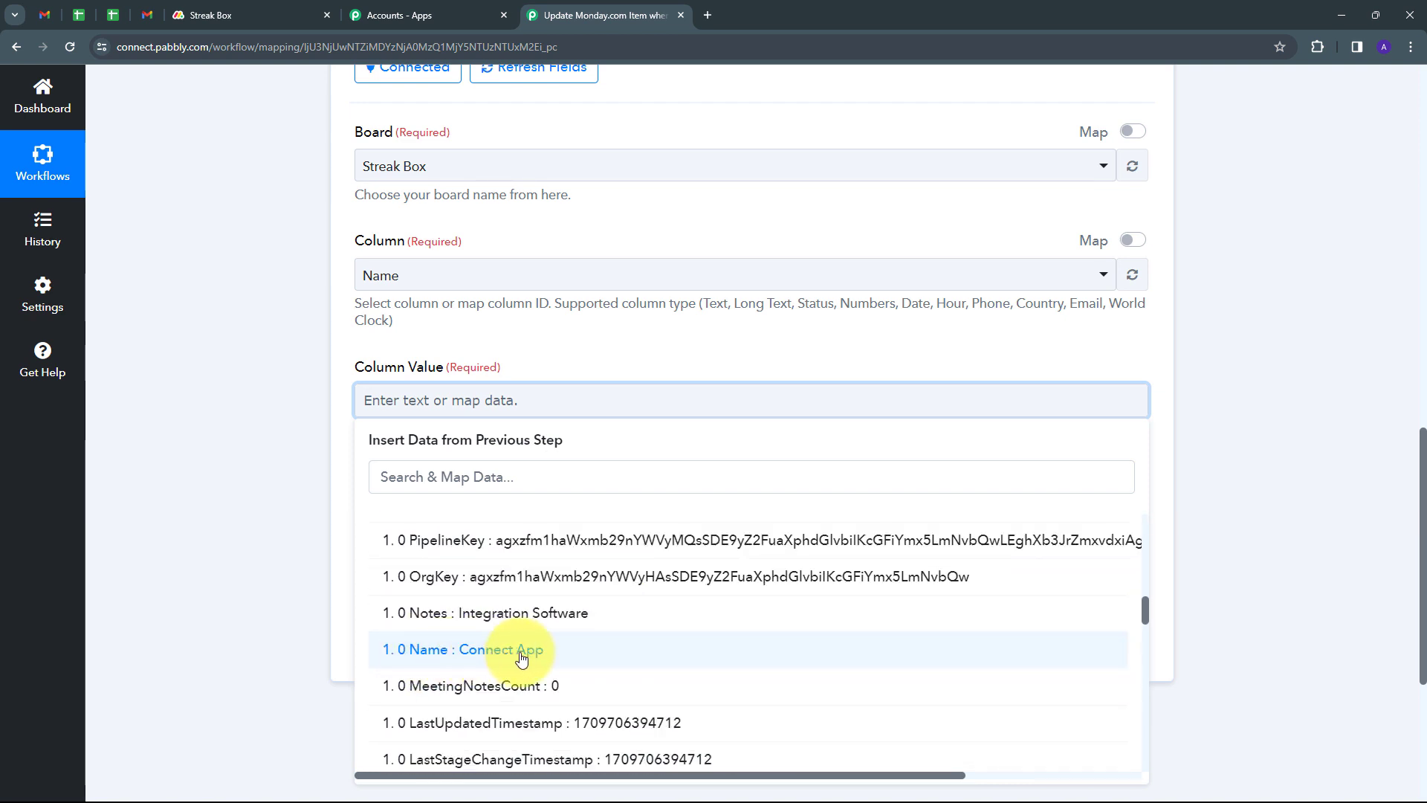
{"action": "left_click", "coordinate": [514, 659]}
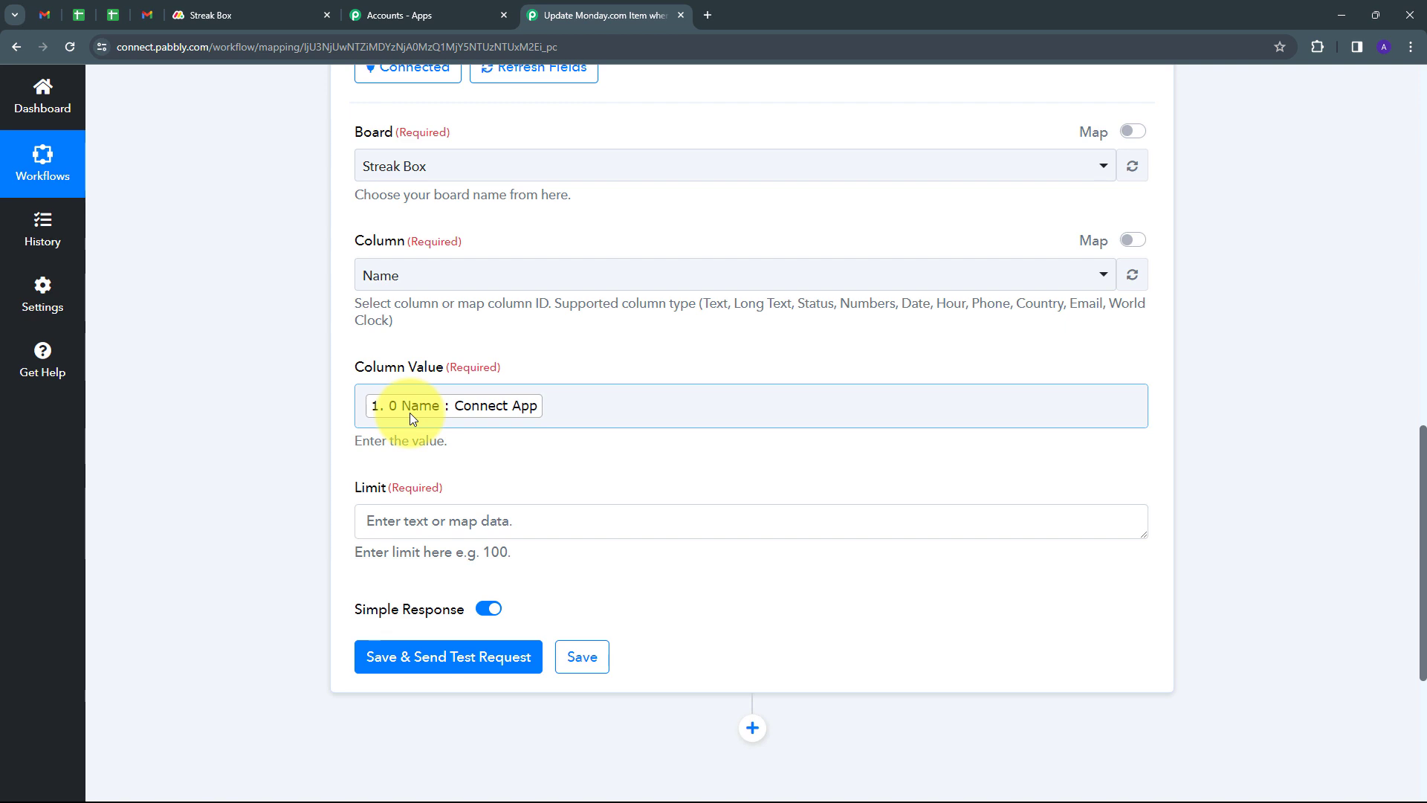
- Set the search step's Limit to 1, then save it and send a test request
{"action": "scroll", "coordinate": [408, 412], "scroll_direction": "up", "scroll_amount": 1}
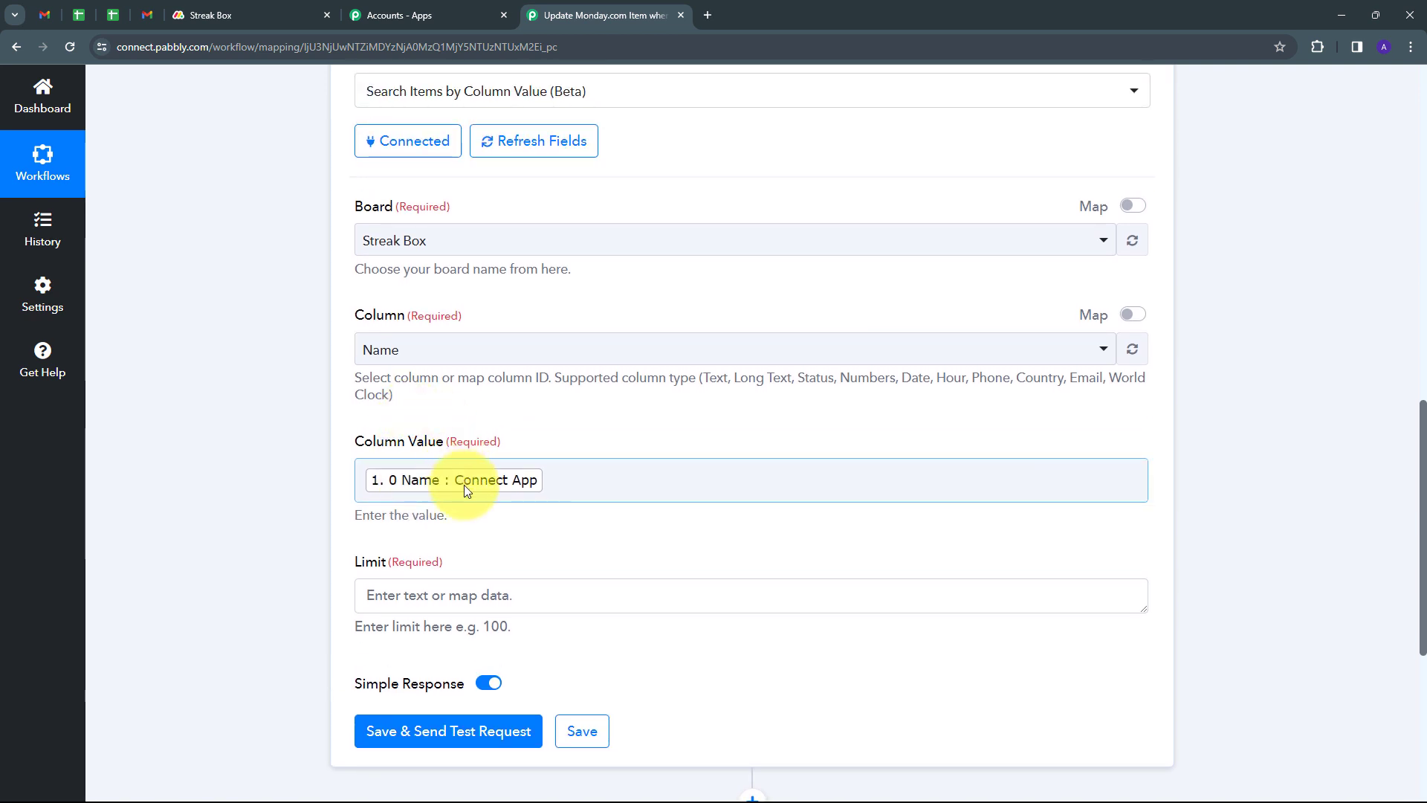
{"action": "scroll", "coordinate": [519, 416], "scroll_direction": "down", "scroll_amount": 1}
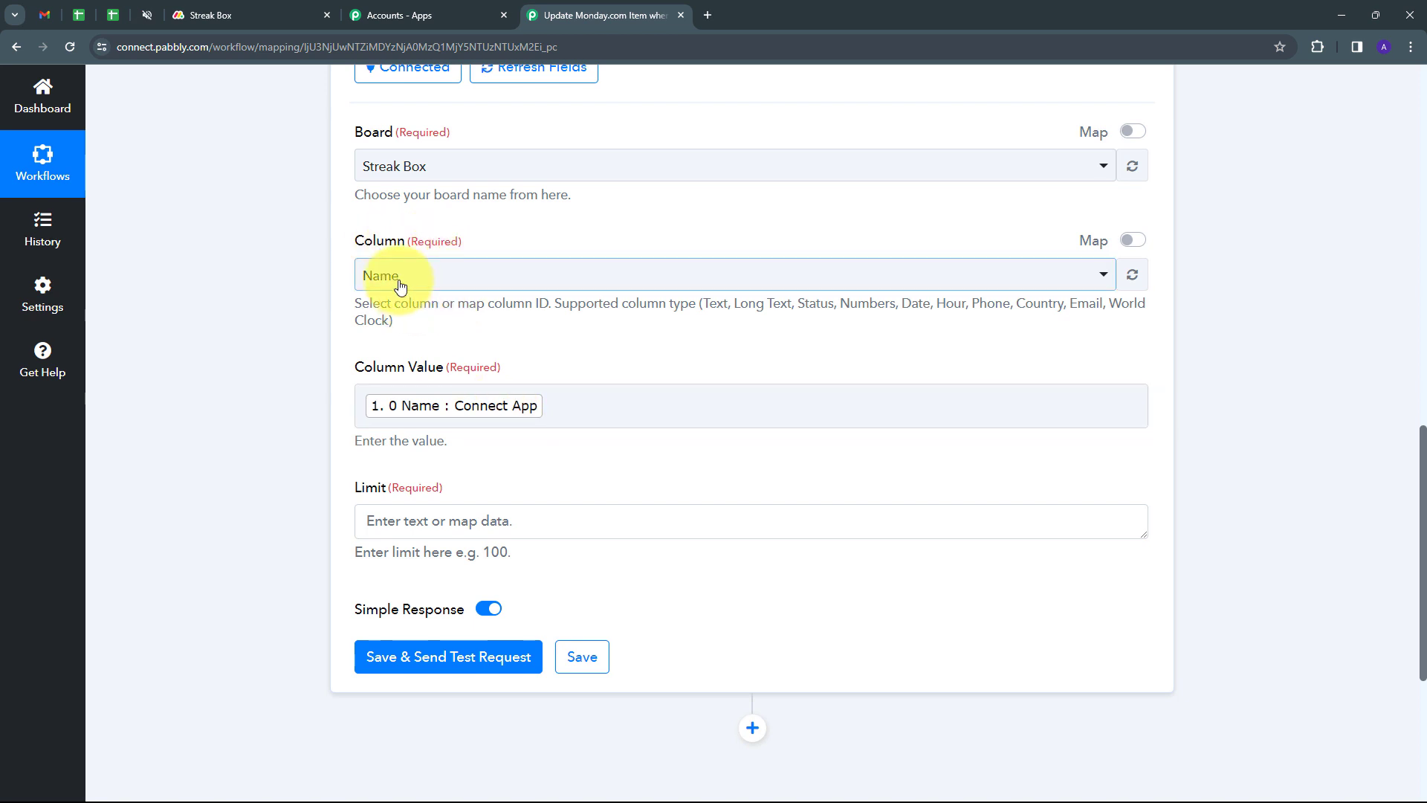
{"action": "scroll", "coordinate": [372, 430], "scroll_direction": "down", "scroll_amount": 1}
{"action": "left_click", "coordinate": [444, 443]}
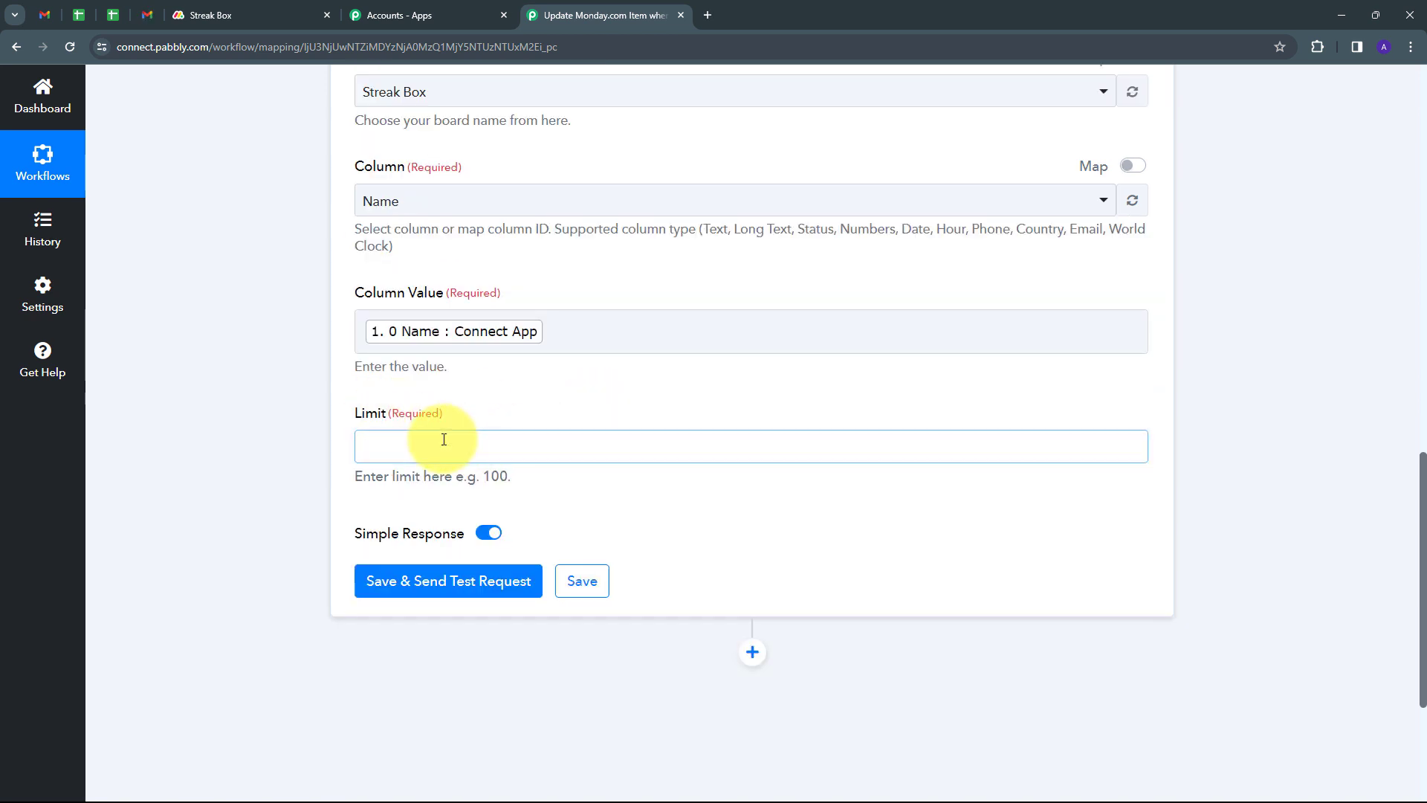
{"action": "type", "text": "1"}
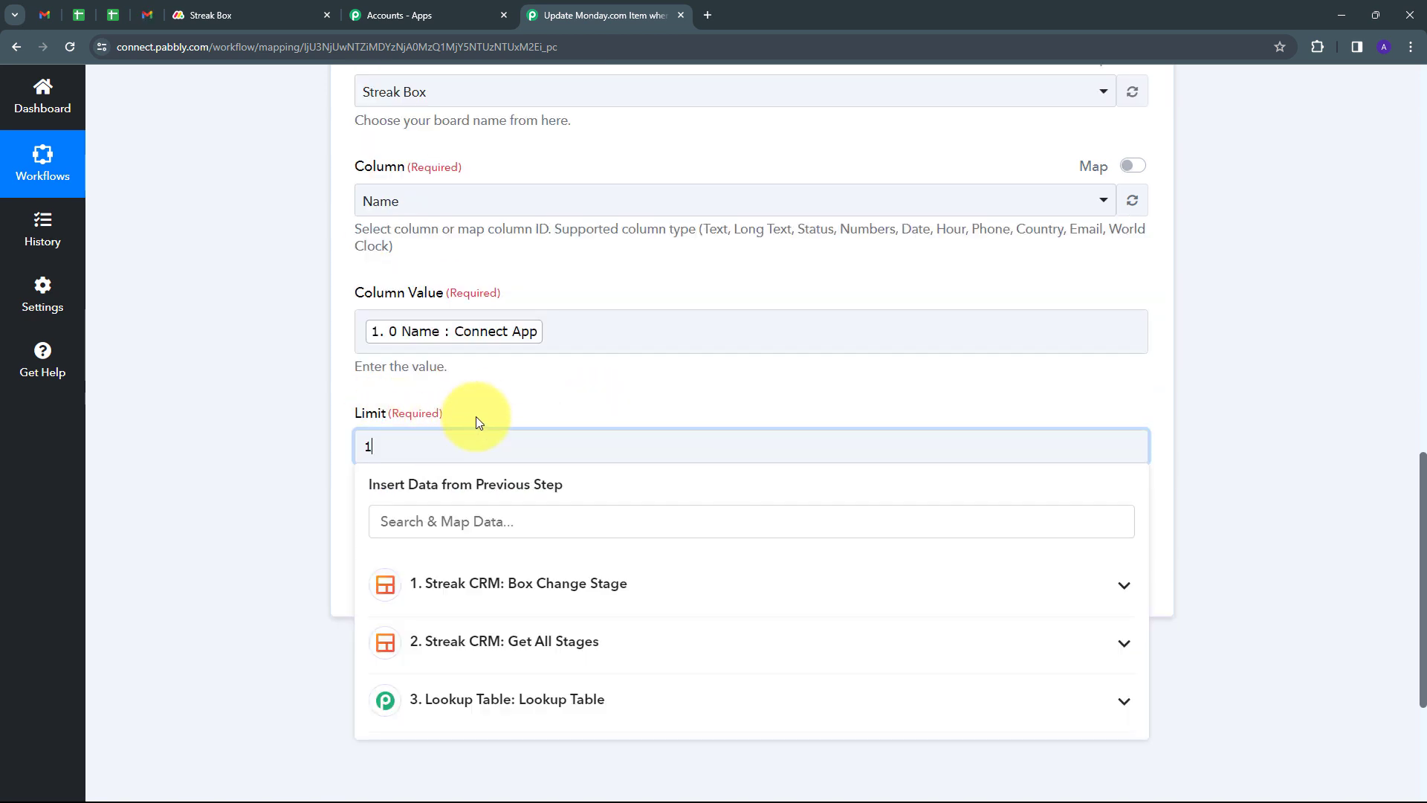
{"action": "scroll", "coordinate": [475, 416], "scroll_direction": "up", "scroll_amount": 1}
{"action": "scroll", "coordinate": [580, 477], "scroll_direction": "down", "scroll_amount": 1}
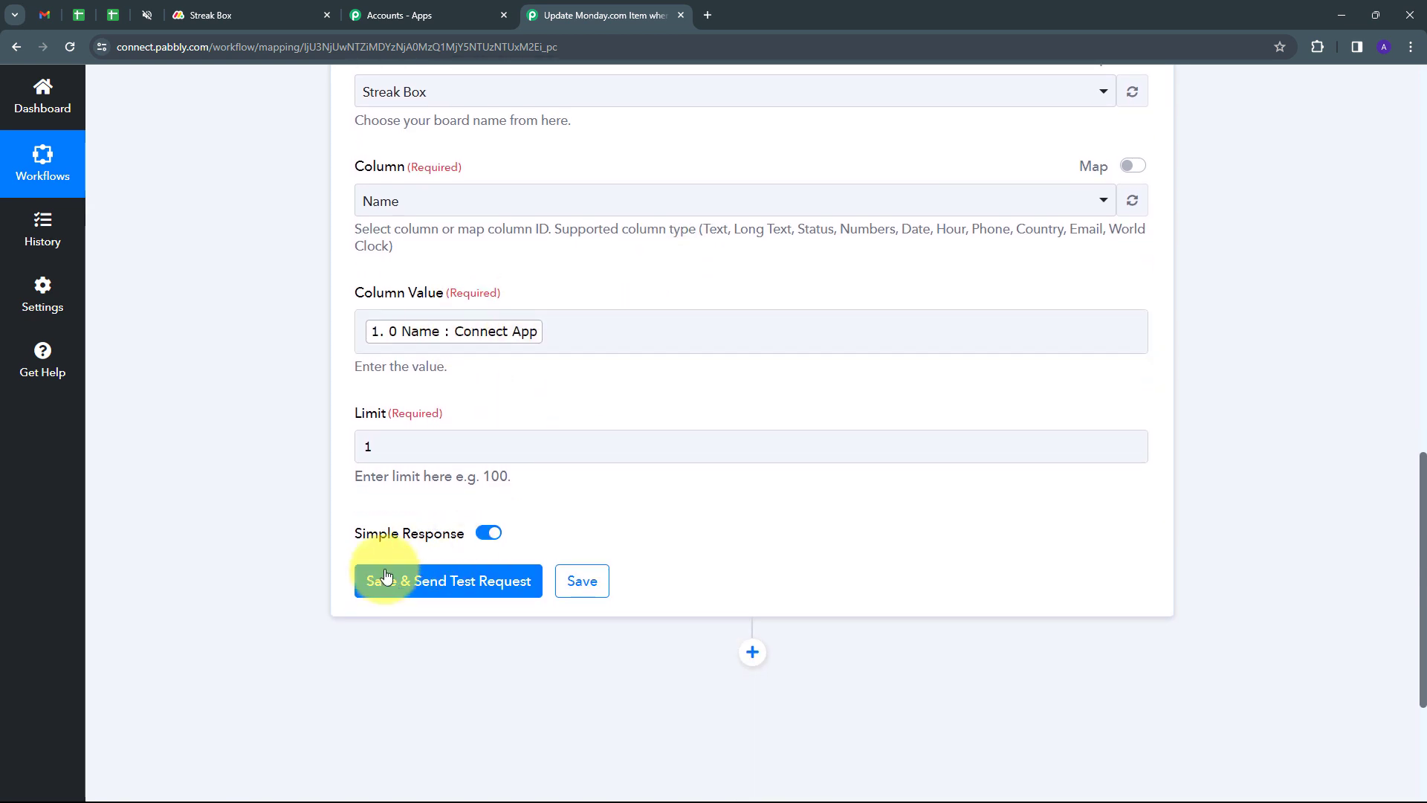
{"action": "left_click", "coordinate": [429, 583]}
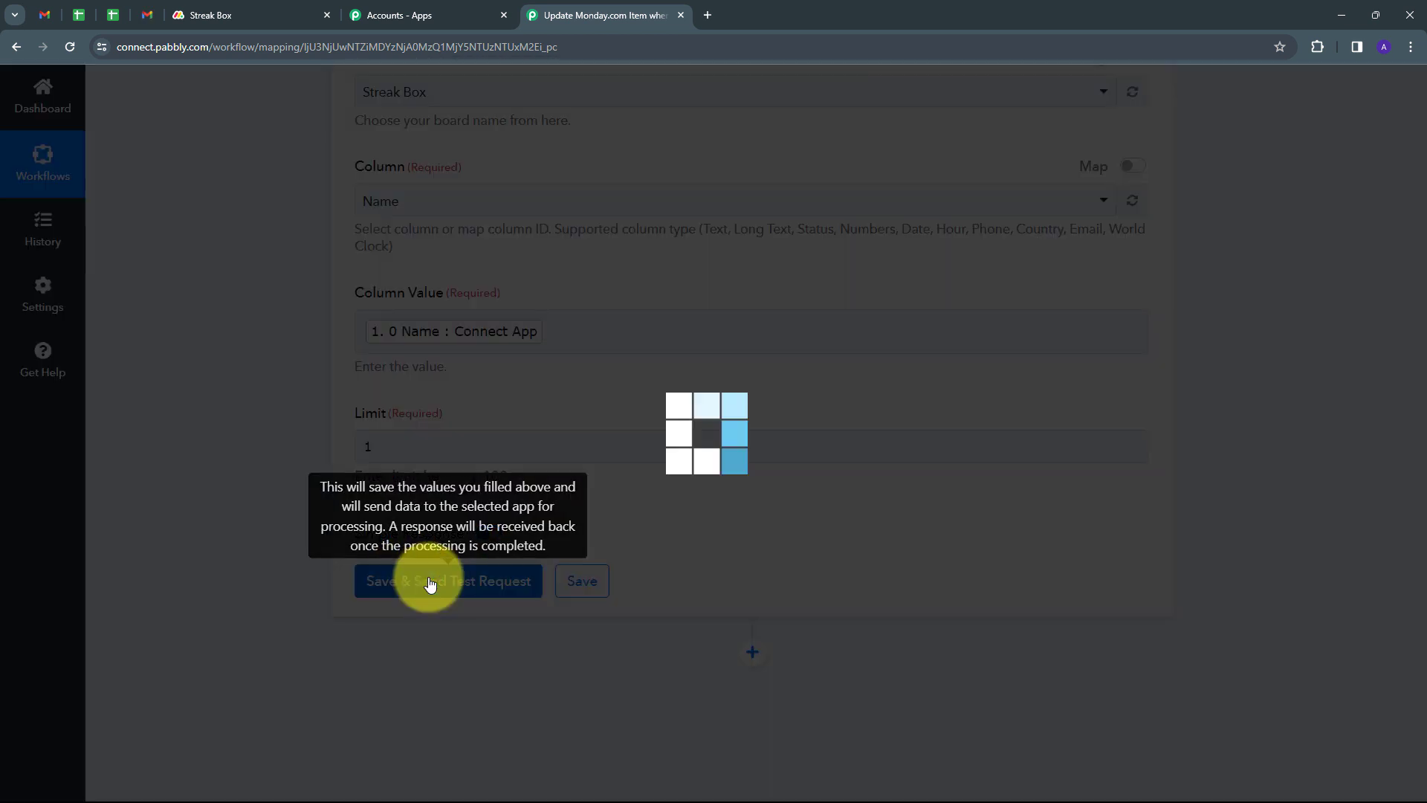
- Examine the search response for the matched item's ID, name, note, priority and budget values
{"action": "scroll", "coordinate": [1212, 425], "scroll_direction": "down", "scroll_amount": 4}
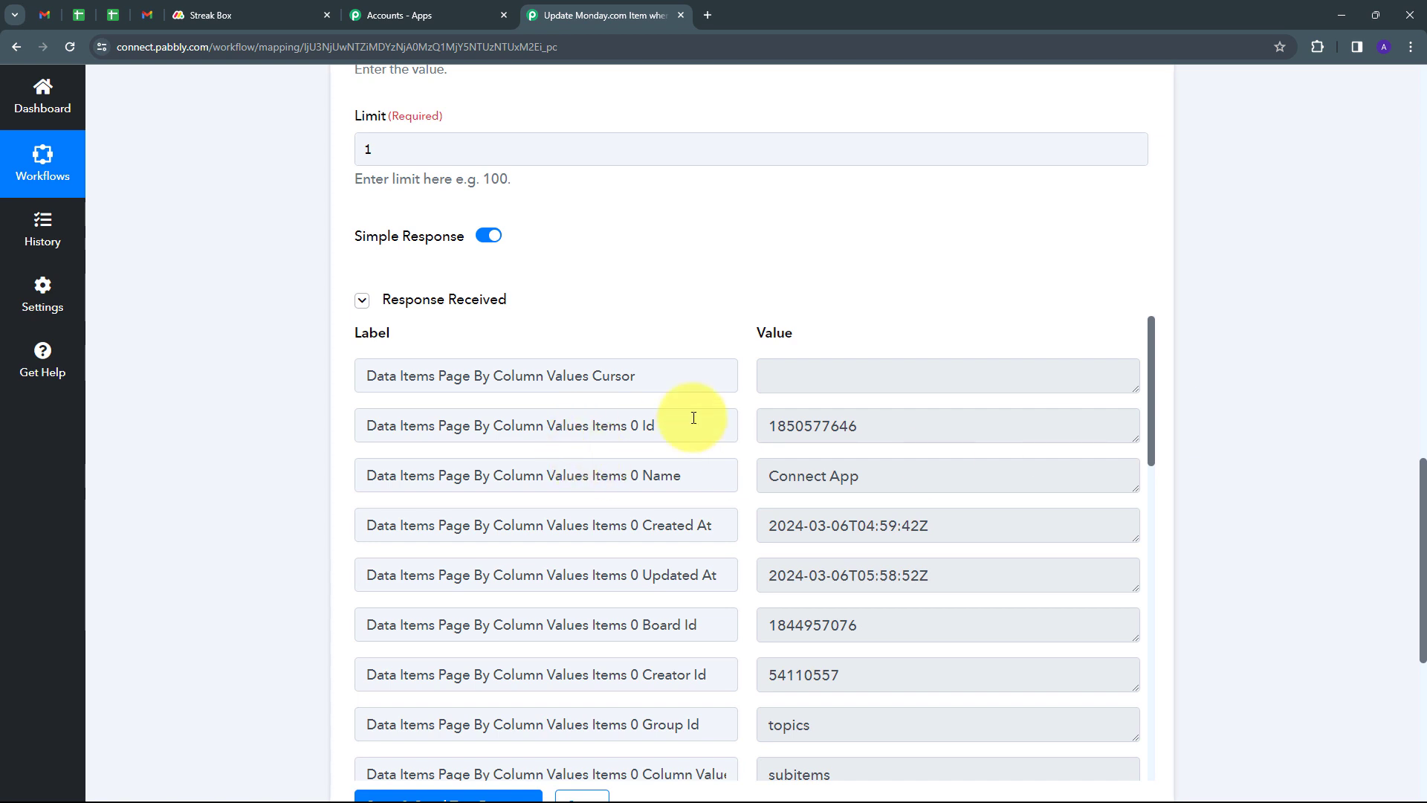
{"action": "scroll", "coordinate": [1041, 372], "scroll_direction": "down", "scroll_amount": 1}
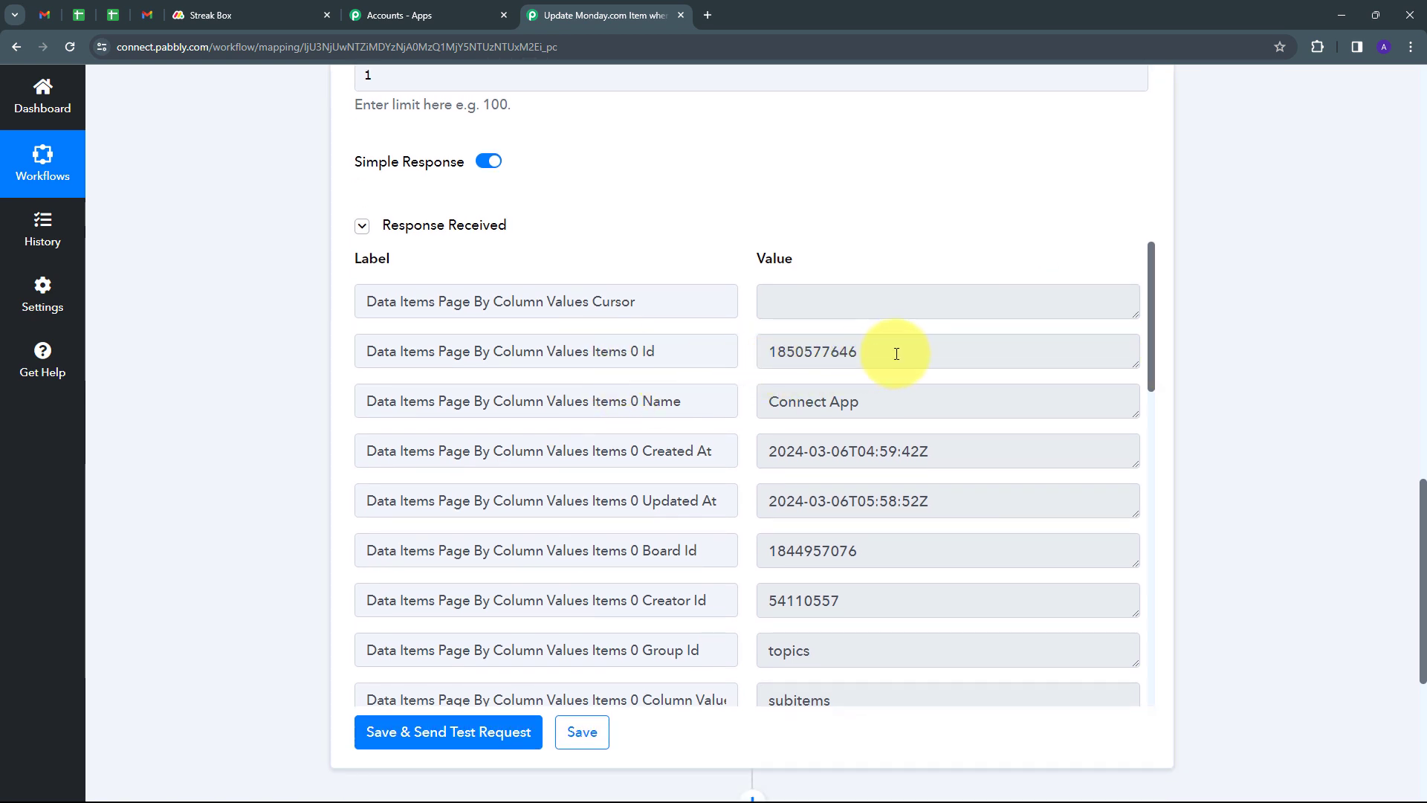
{"action": "left_click_drag", "start_coordinate": [902, 354], "coordinate": [860, 401]}
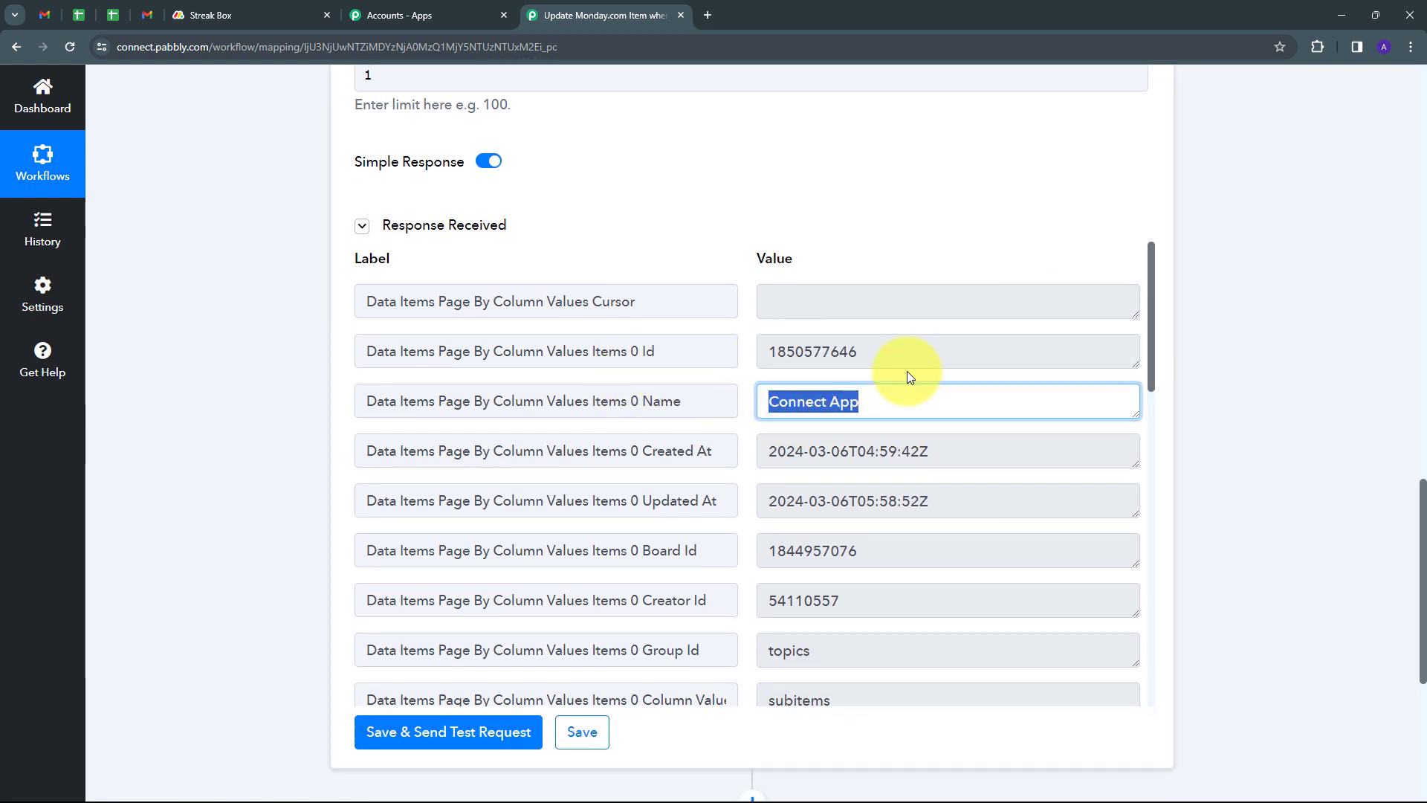
{"action": "left_click_drag", "start_coordinate": [899, 352], "coordinate": [745, 360]}
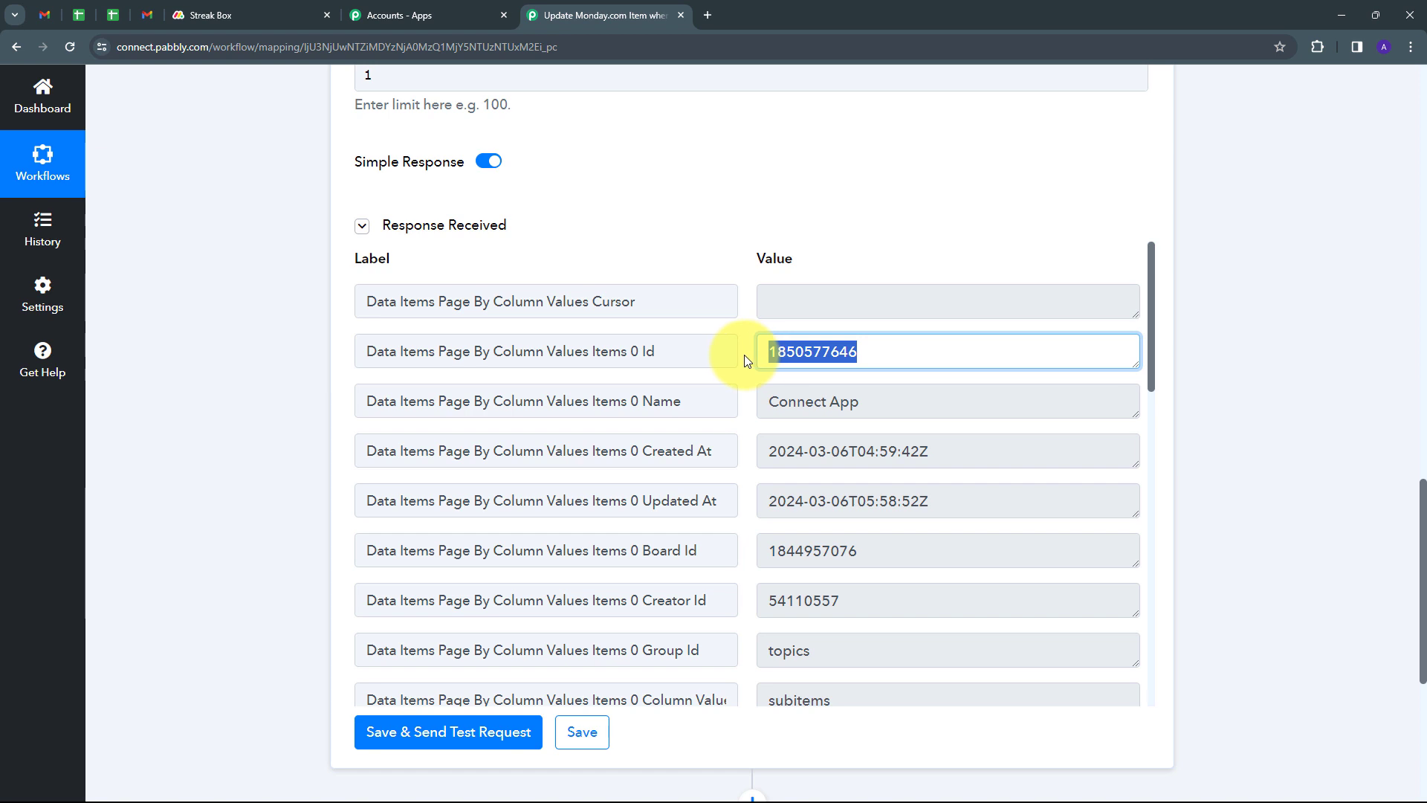
{"action": "scroll", "coordinate": [936, 448], "scroll_direction": "down", "scroll_amount": 7}
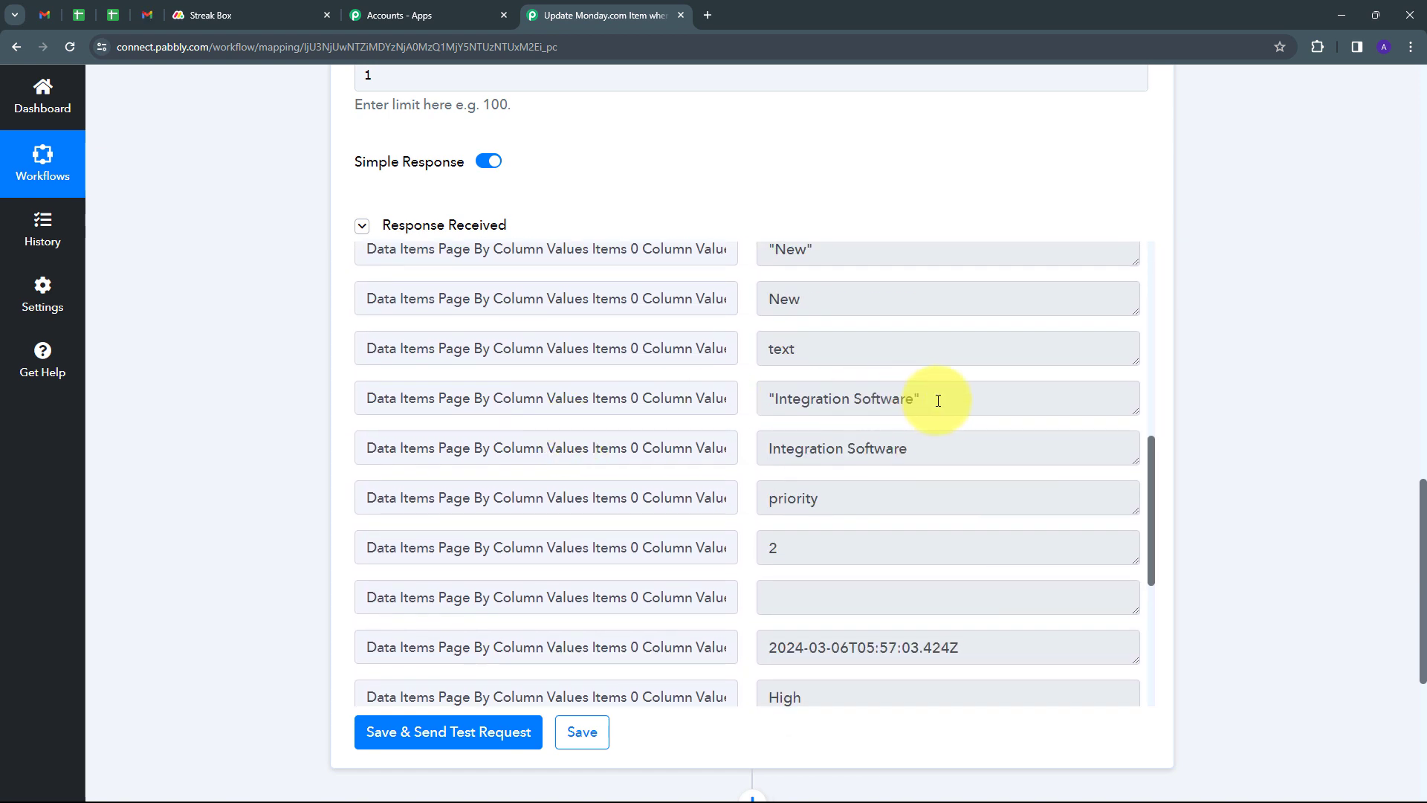
{"action": "left_click", "coordinate": [860, 401]}
{"action": "key", "text": "ctrl+a"}
{"action": "scroll", "coordinate": [975, 437], "scroll_direction": "down", "scroll_amount": 2}
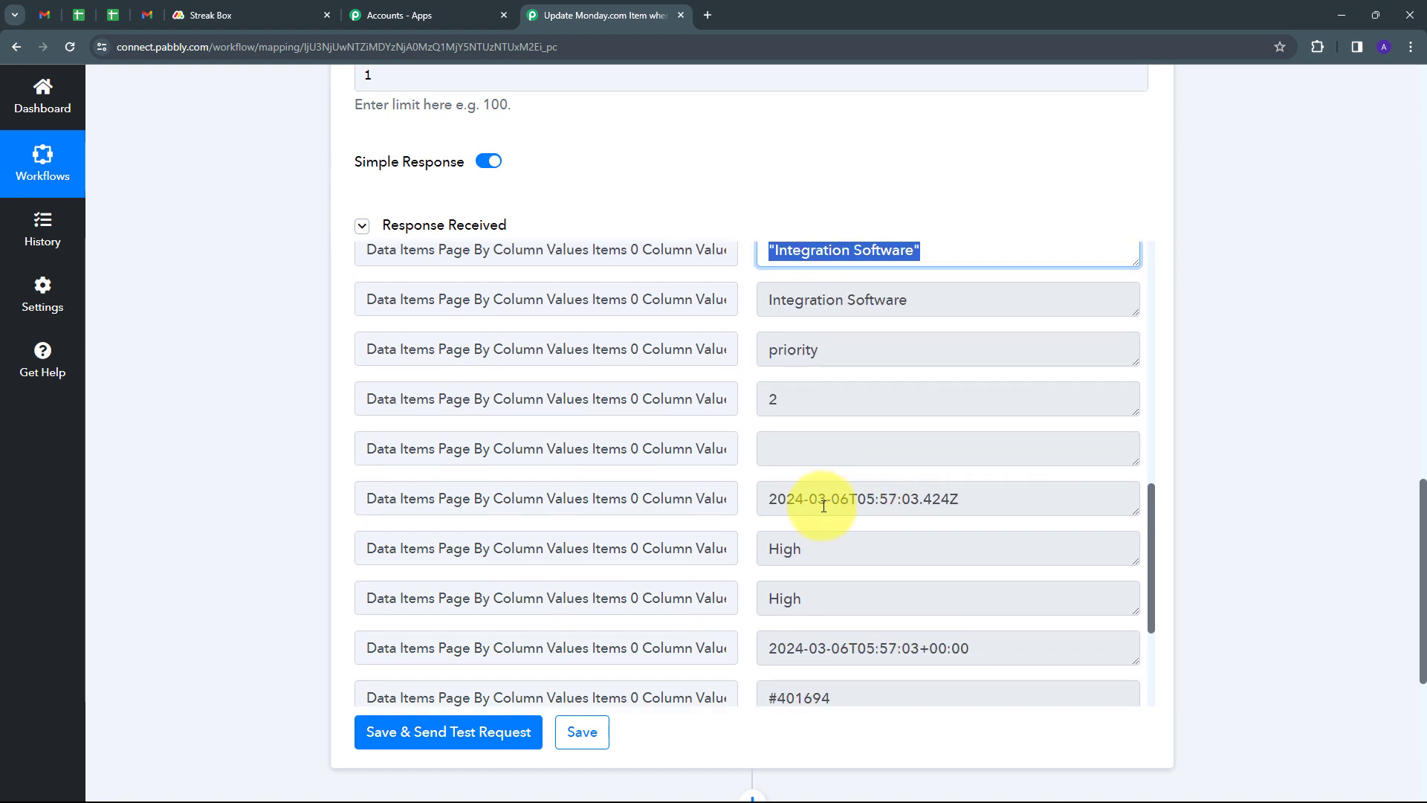
{"action": "left_click", "coordinate": [841, 548]}
{"action": "key", "text": "ctrl+a"}
{"action": "scroll", "coordinate": [857, 511], "scroll_direction": "down", "scroll_amount": 1}
{"action": "scroll", "coordinate": [858, 508], "scroll_direction": "down", "scroll_amount": 2}
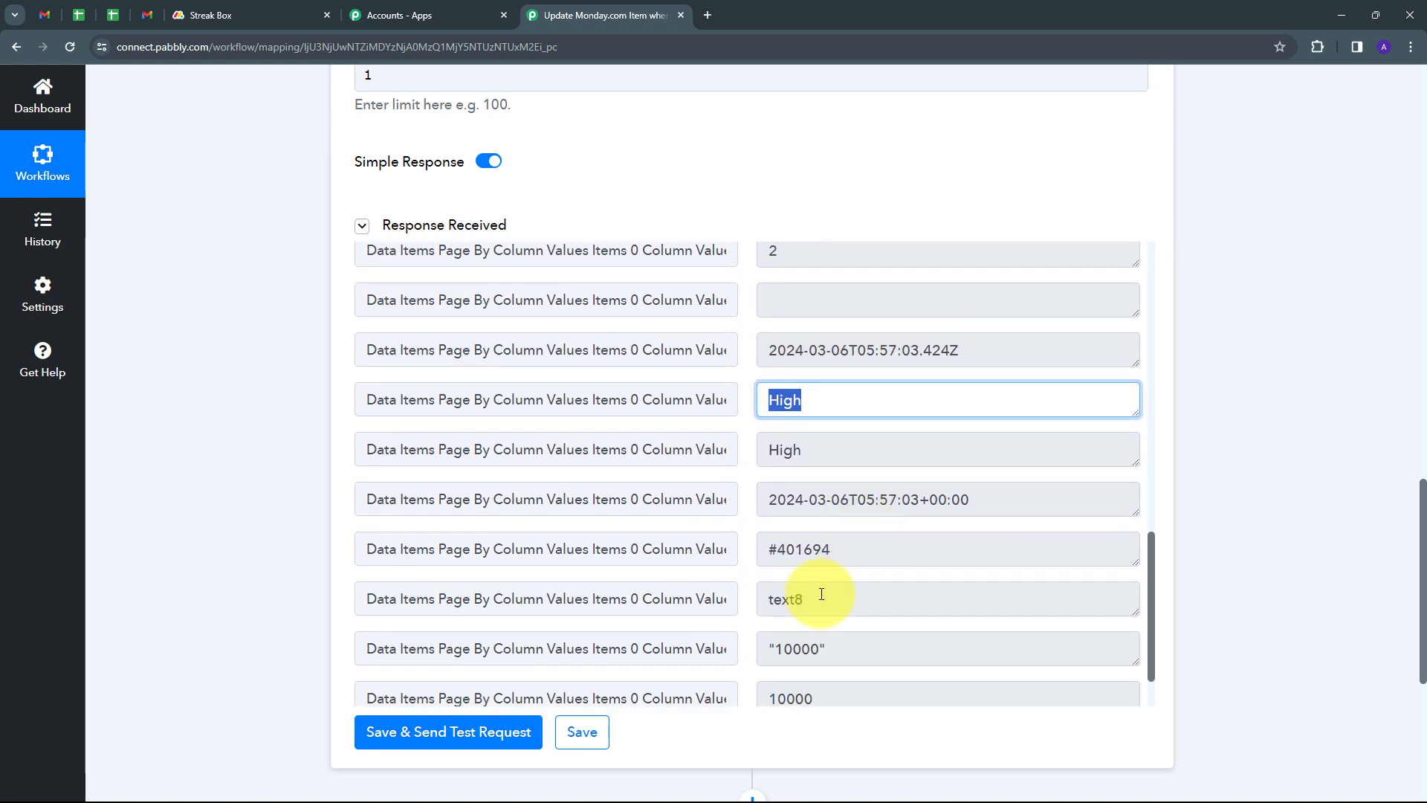
{"action": "left_click", "coordinate": [854, 574]}
{"action": "key", "text": "ctrl+a"}
{"action": "scroll", "coordinate": [946, 567], "scroll_direction": "down", "scroll_amount": 2}
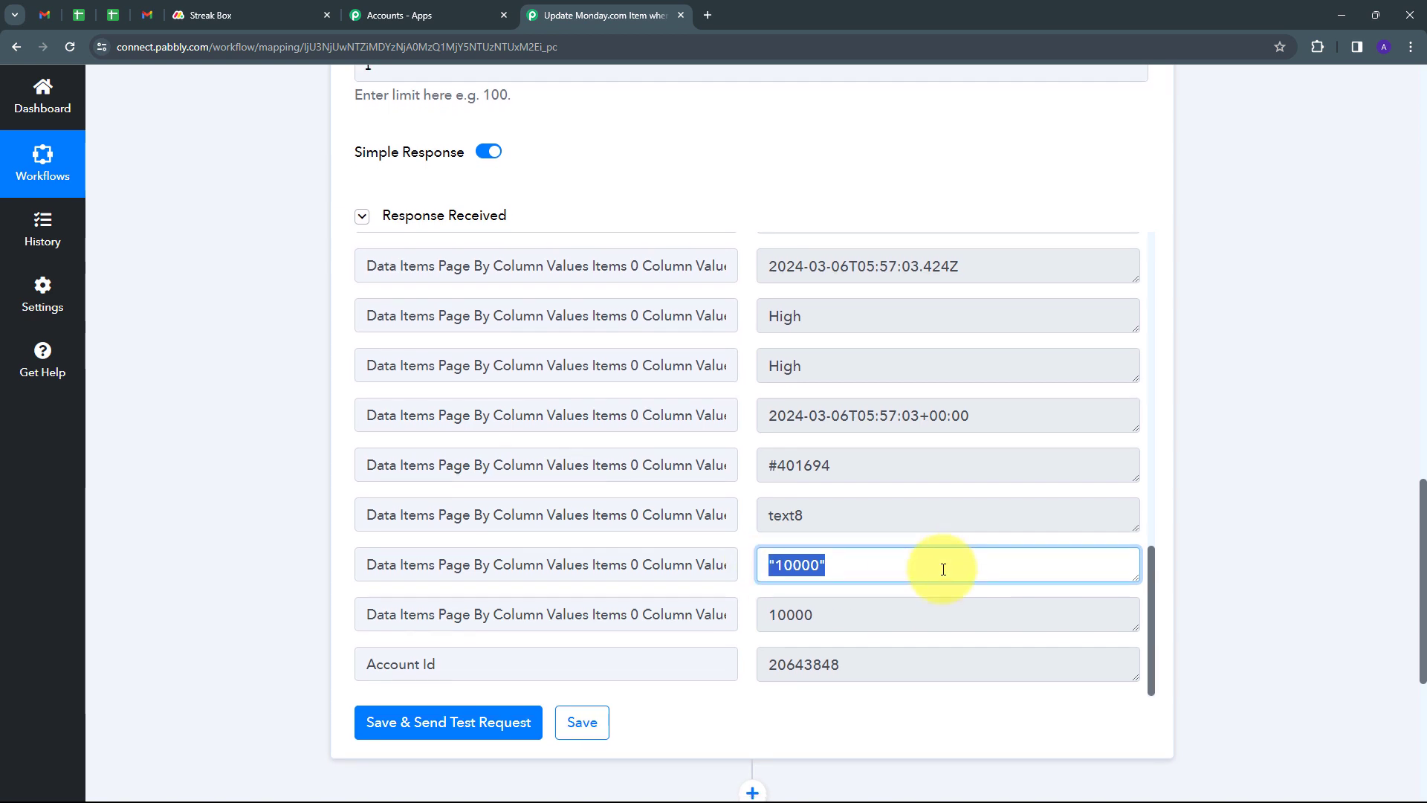
{"action": "scroll", "coordinate": [904, 475], "scroll_direction": "up", "scroll_amount": 7}
{"action": "scroll", "coordinate": [906, 438], "scroll_direction": "up", "scroll_amount": 3}
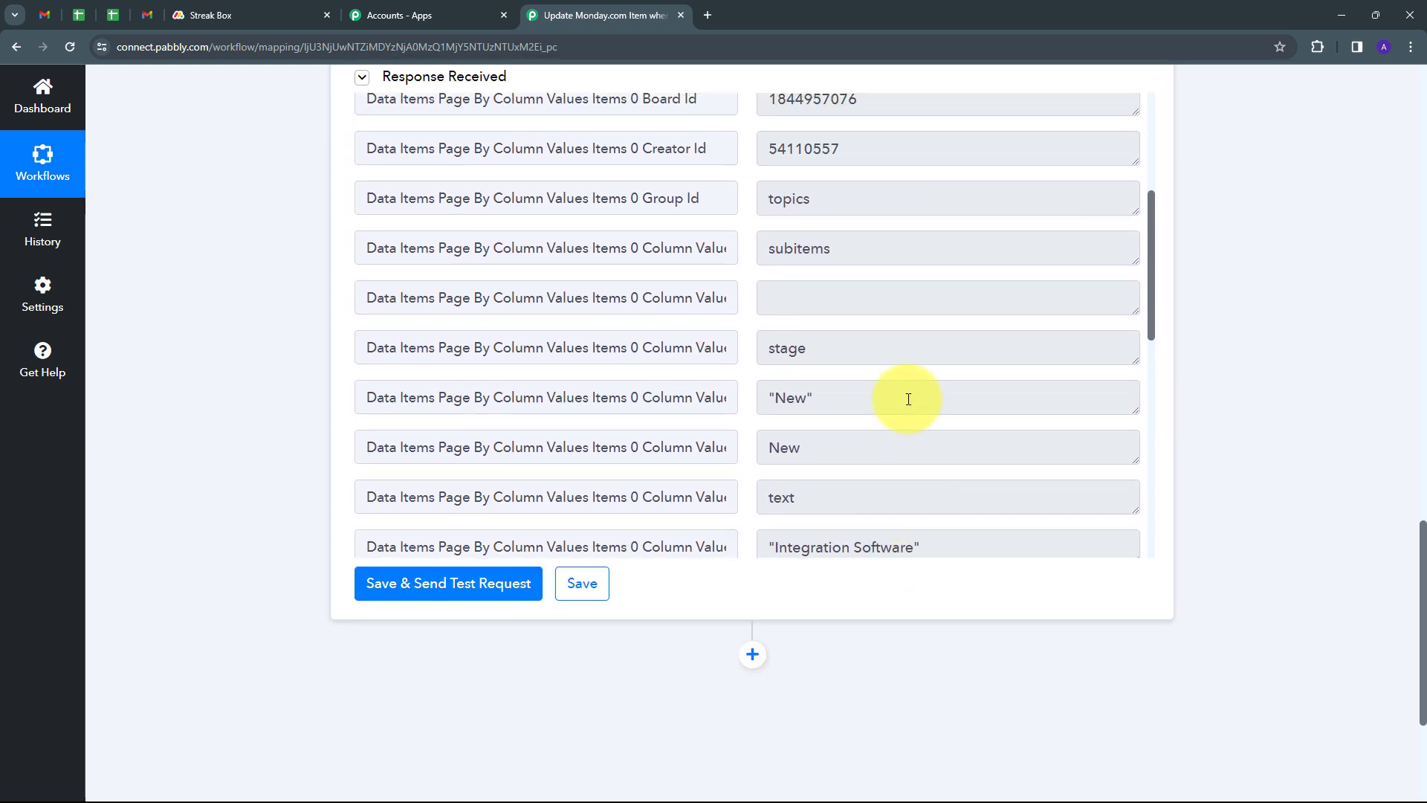
{"action": "scroll", "coordinate": [1219, 413], "scroll_direction": "up", "scroll_amount": 2}
{"action": "scroll", "coordinate": [895, 445], "scroll_direction": "up", "scroll_amount": 2}
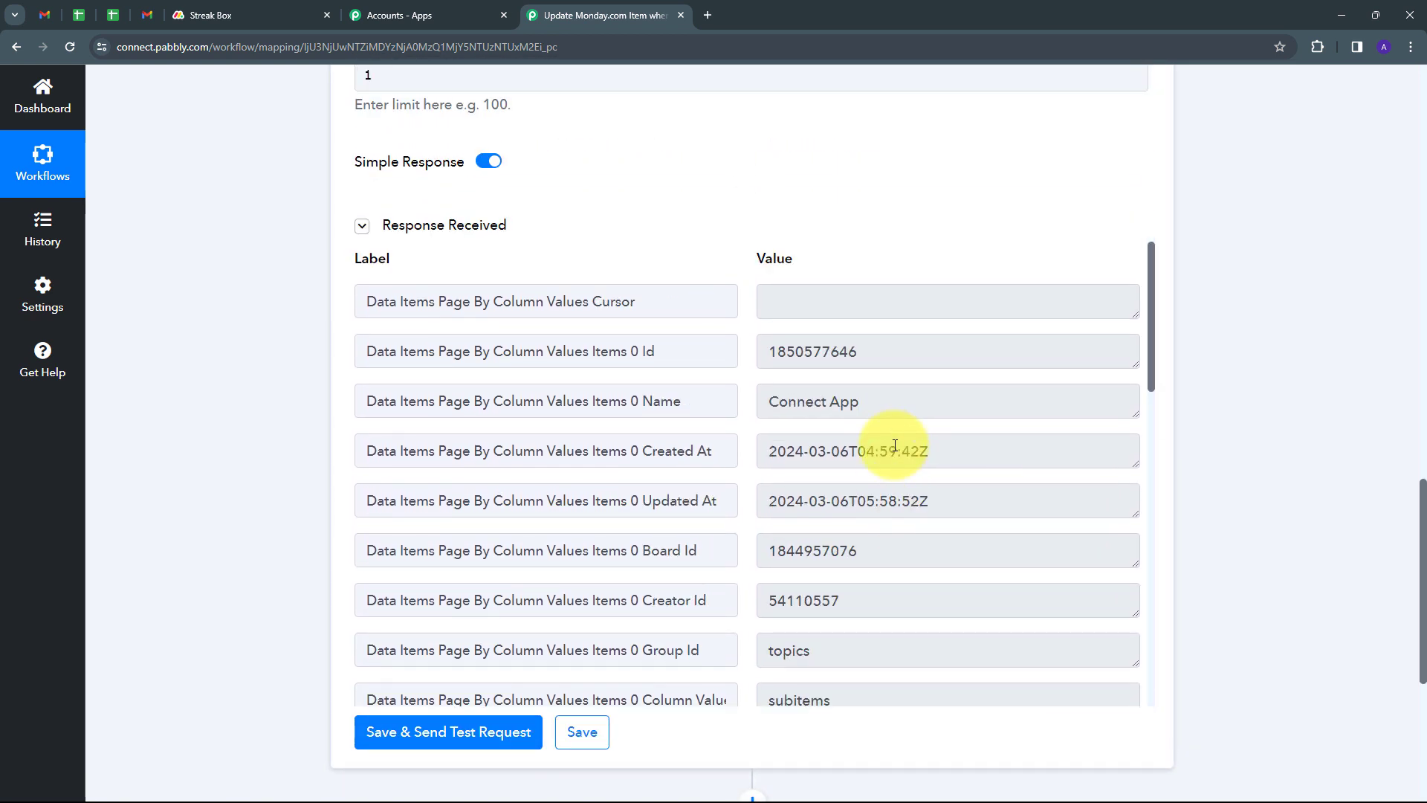
{"action": "left_click_drag", "start_coordinate": [899, 351], "coordinate": [669, 353]}
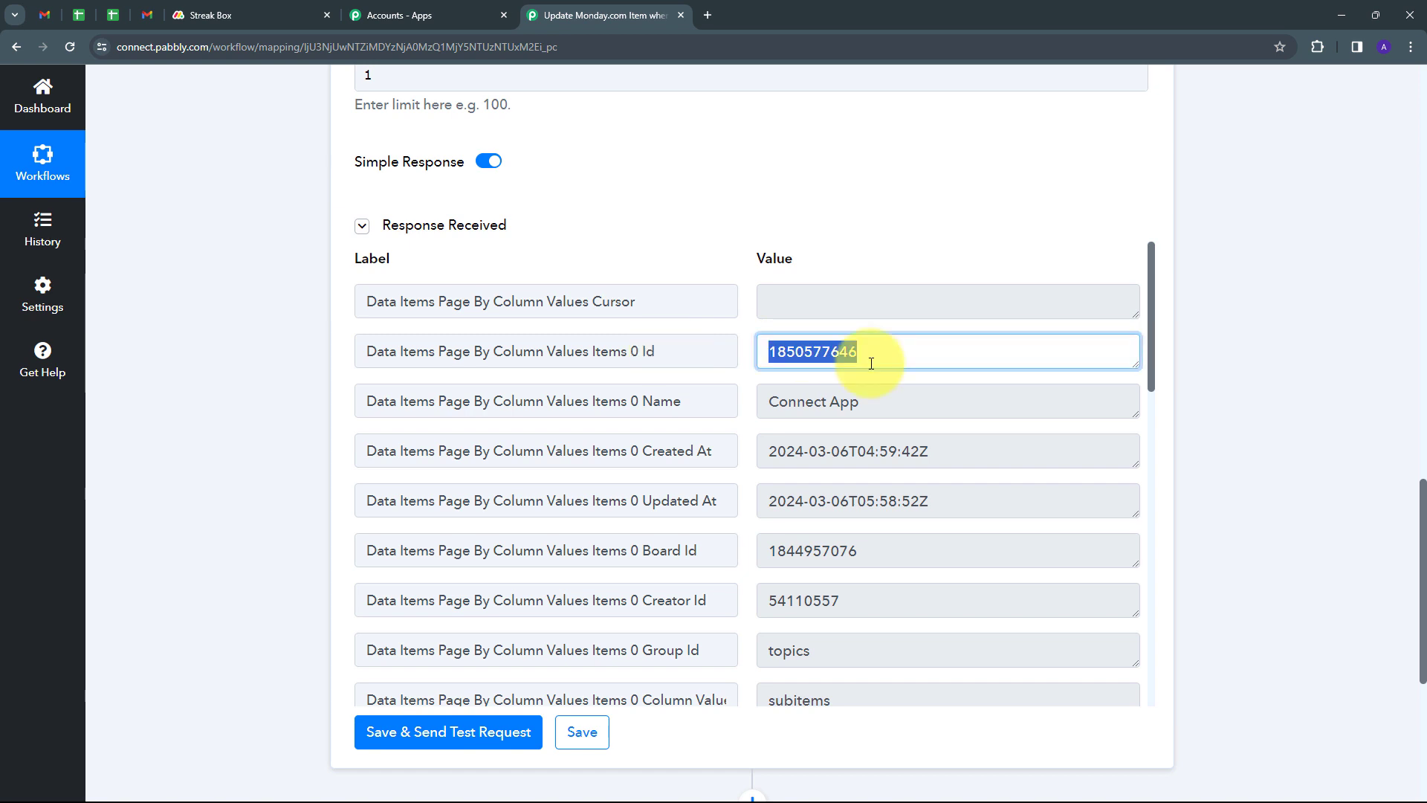
- Add a Monday.com action after the search step with Update Item Column Value as its action event
{"action": "scroll", "coordinate": [1233, 380], "scroll_direction": "down", "scroll_amount": 4}
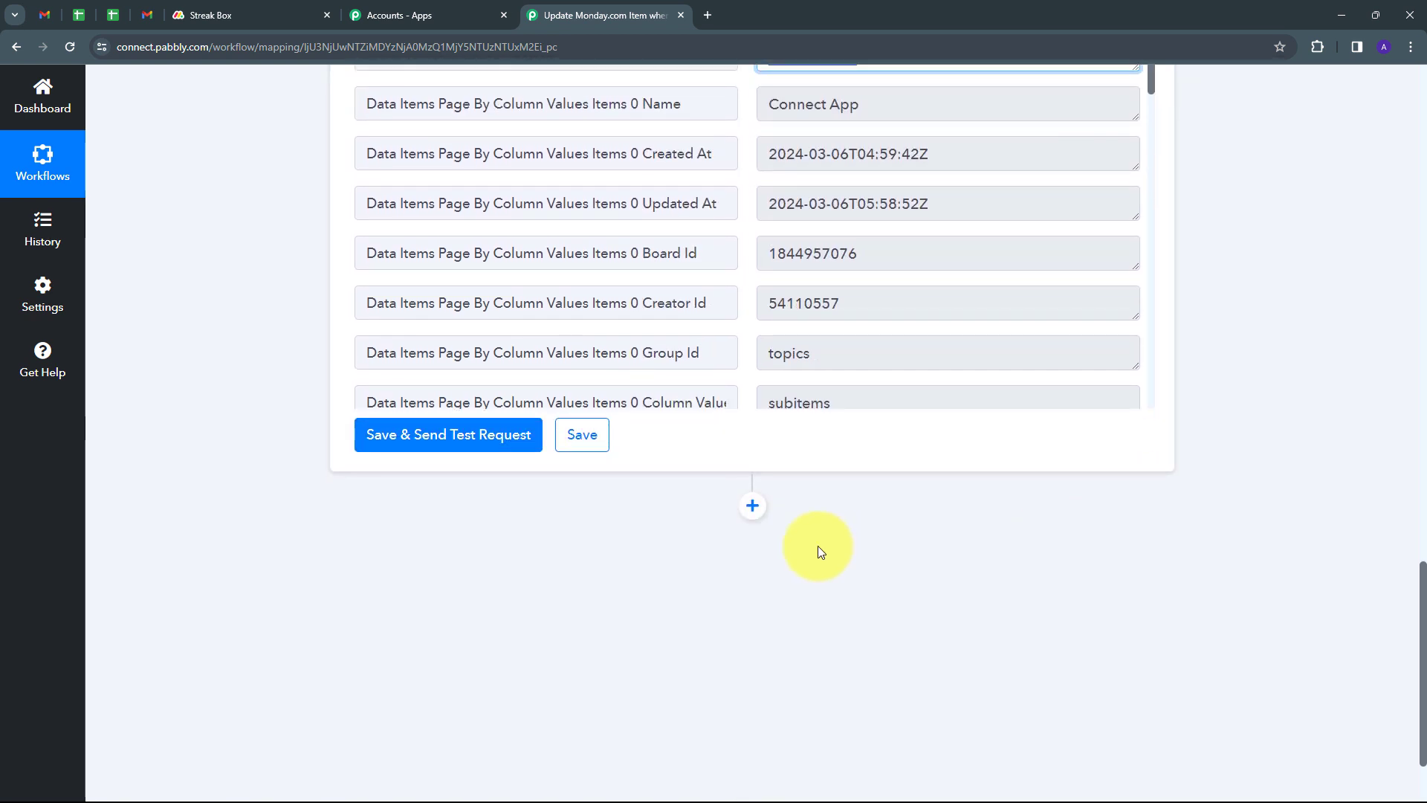
{"action": "left_click", "coordinate": [752, 507]}
{"action": "type", "text": "Monday.com"}
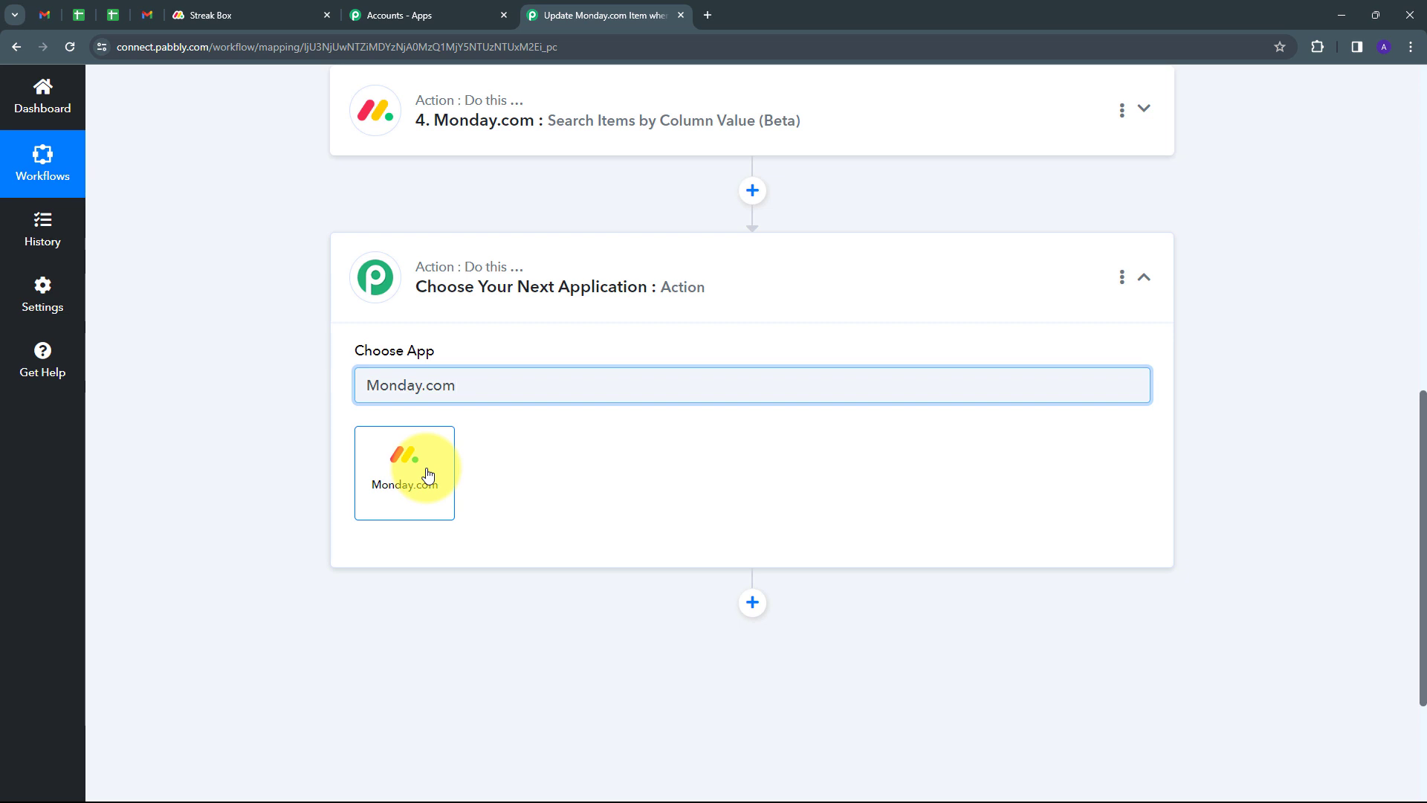
{"action": "left_click", "coordinate": [428, 474]}
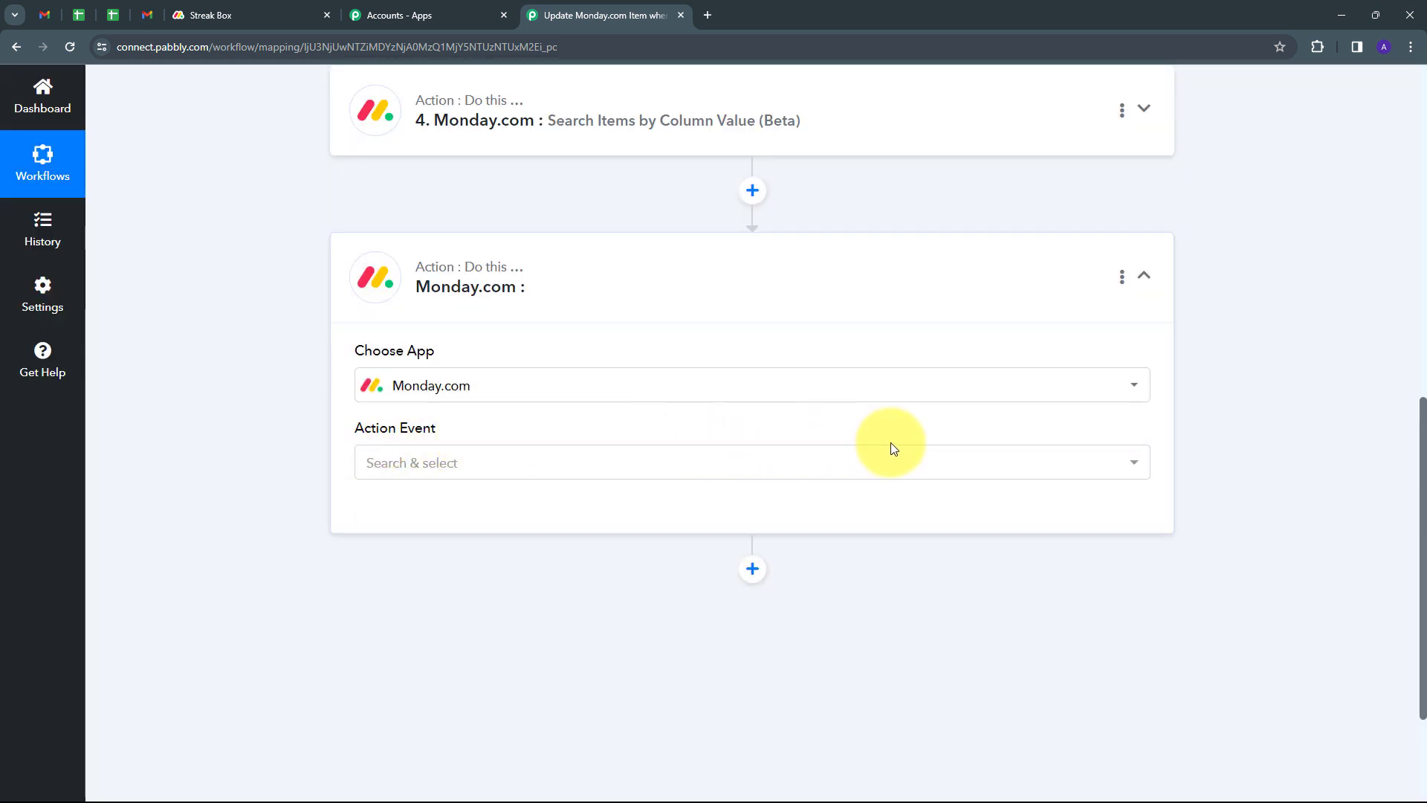
{"action": "left_click", "coordinate": [793, 474]}
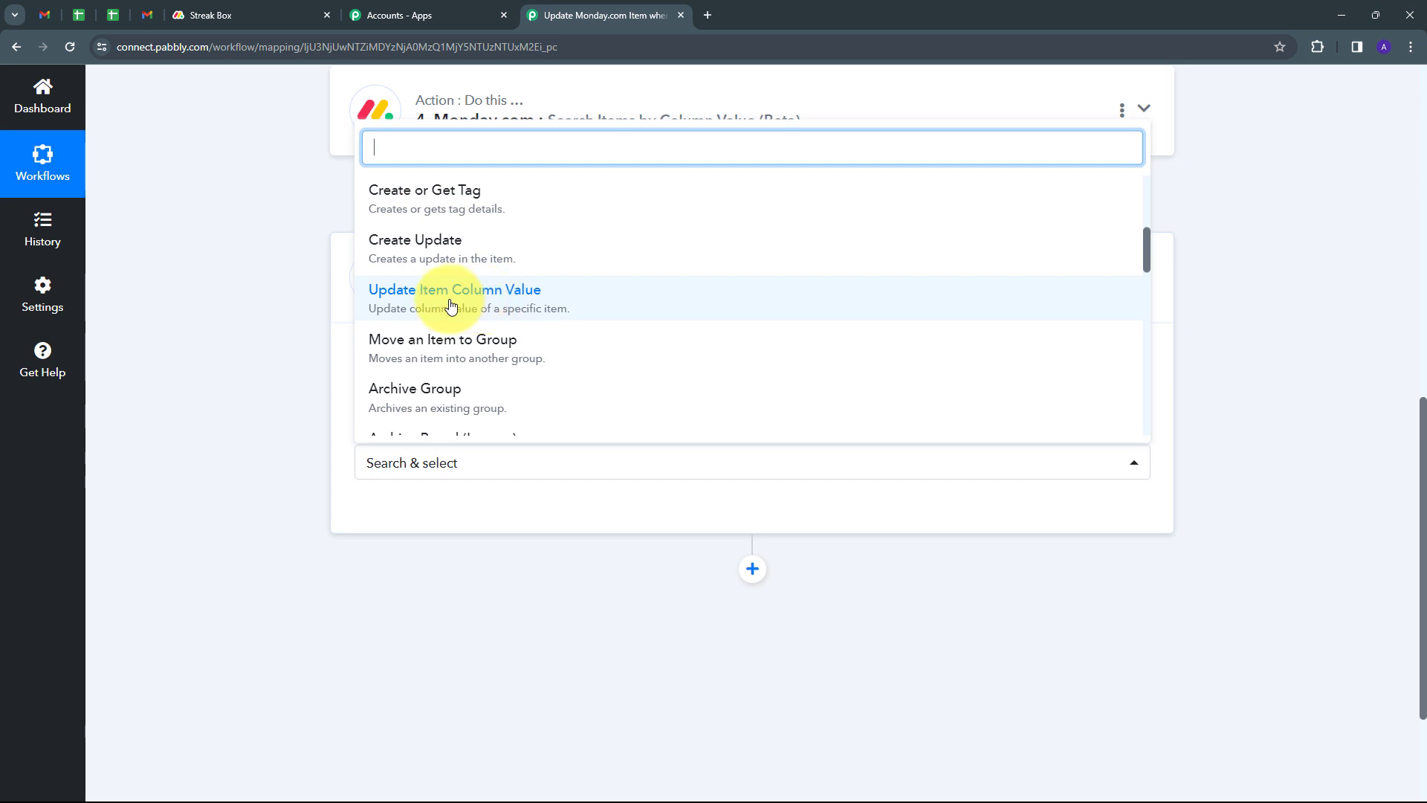
{"action": "left_click", "coordinate": [453, 306]}
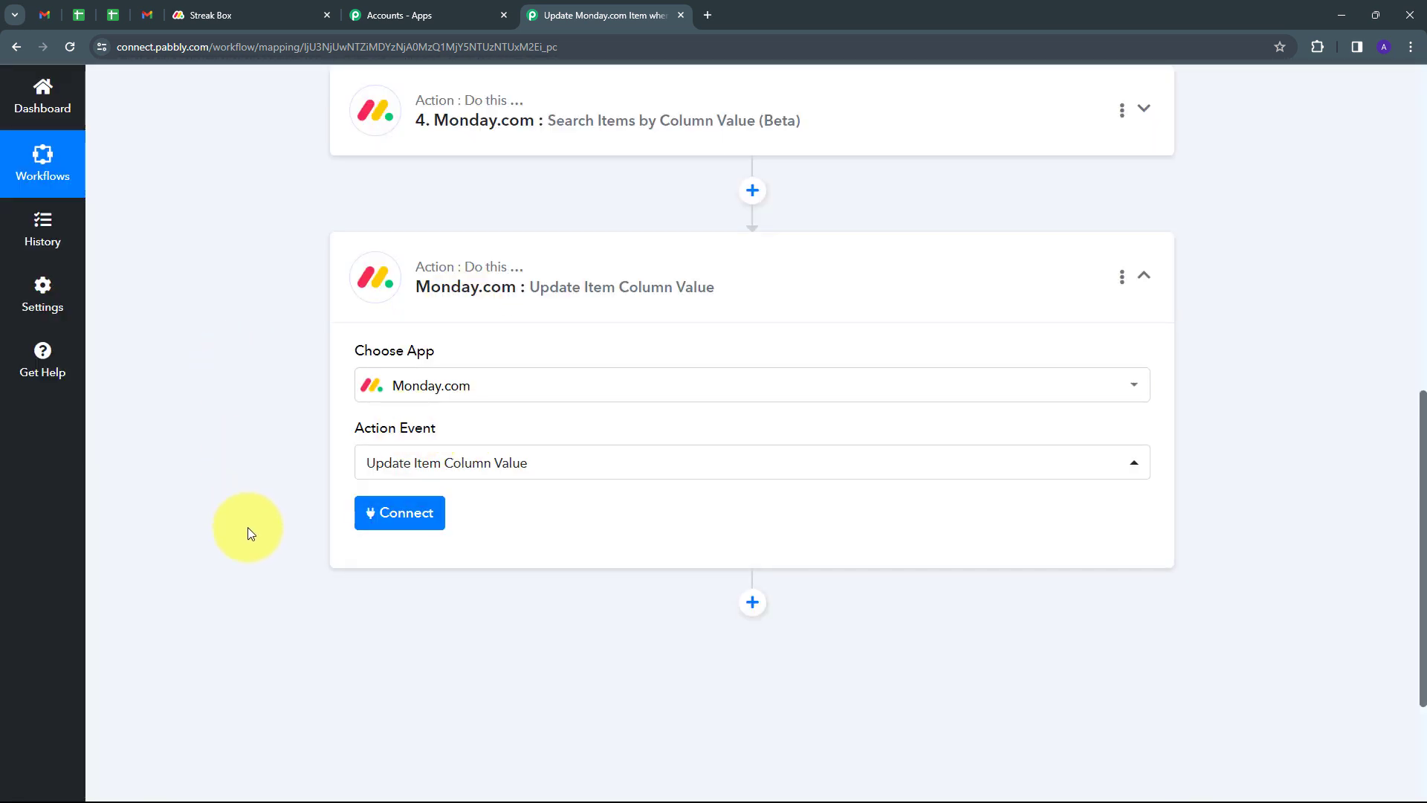
- Connect the update step through the existing Monday.com #2 connection and set its Board to Streak Box
{"action": "left_click", "coordinate": [405, 520]}
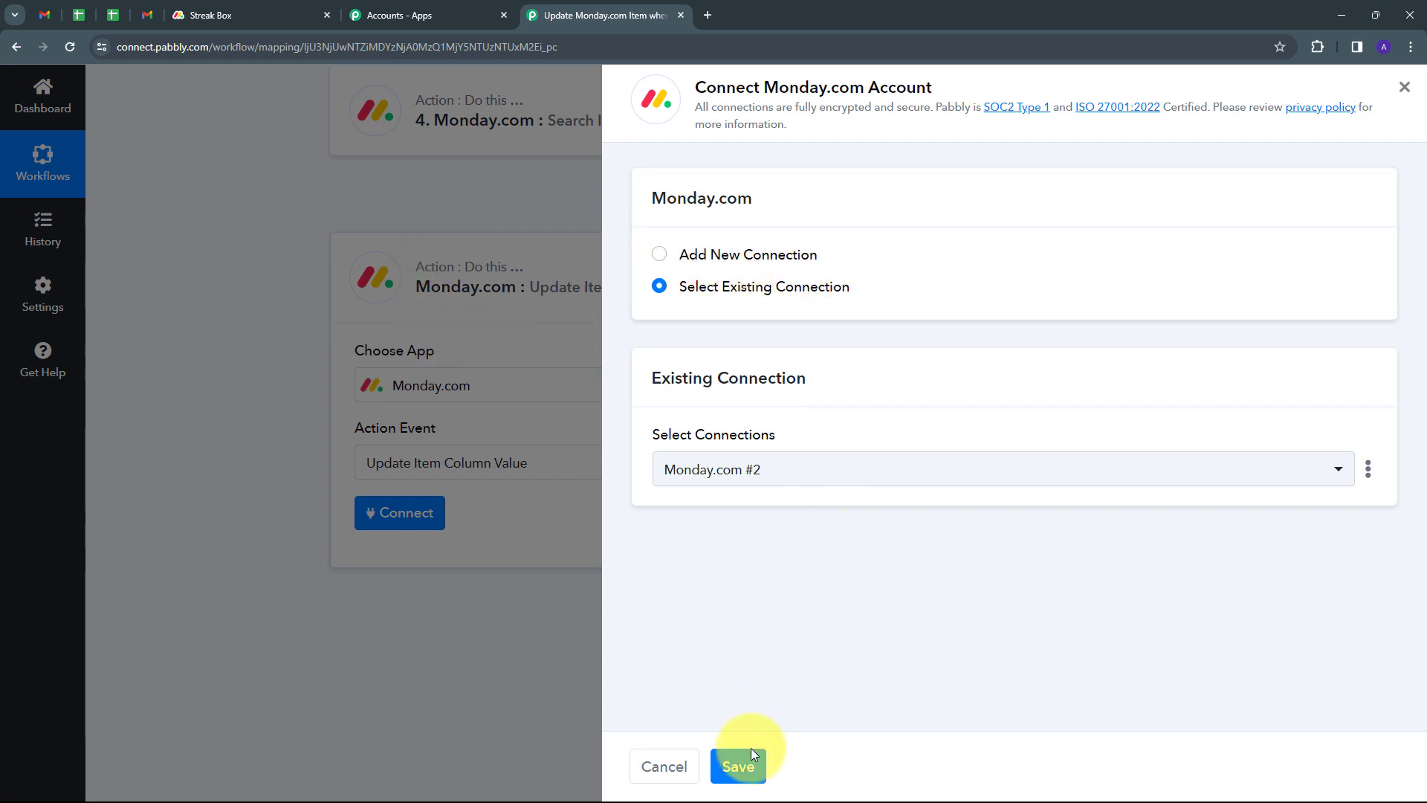
{"action": "left_click", "coordinate": [739, 766]}
{"action": "scroll", "coordinate": [847, 422], "scroll_direction": "down", "scroll_amount": 3}
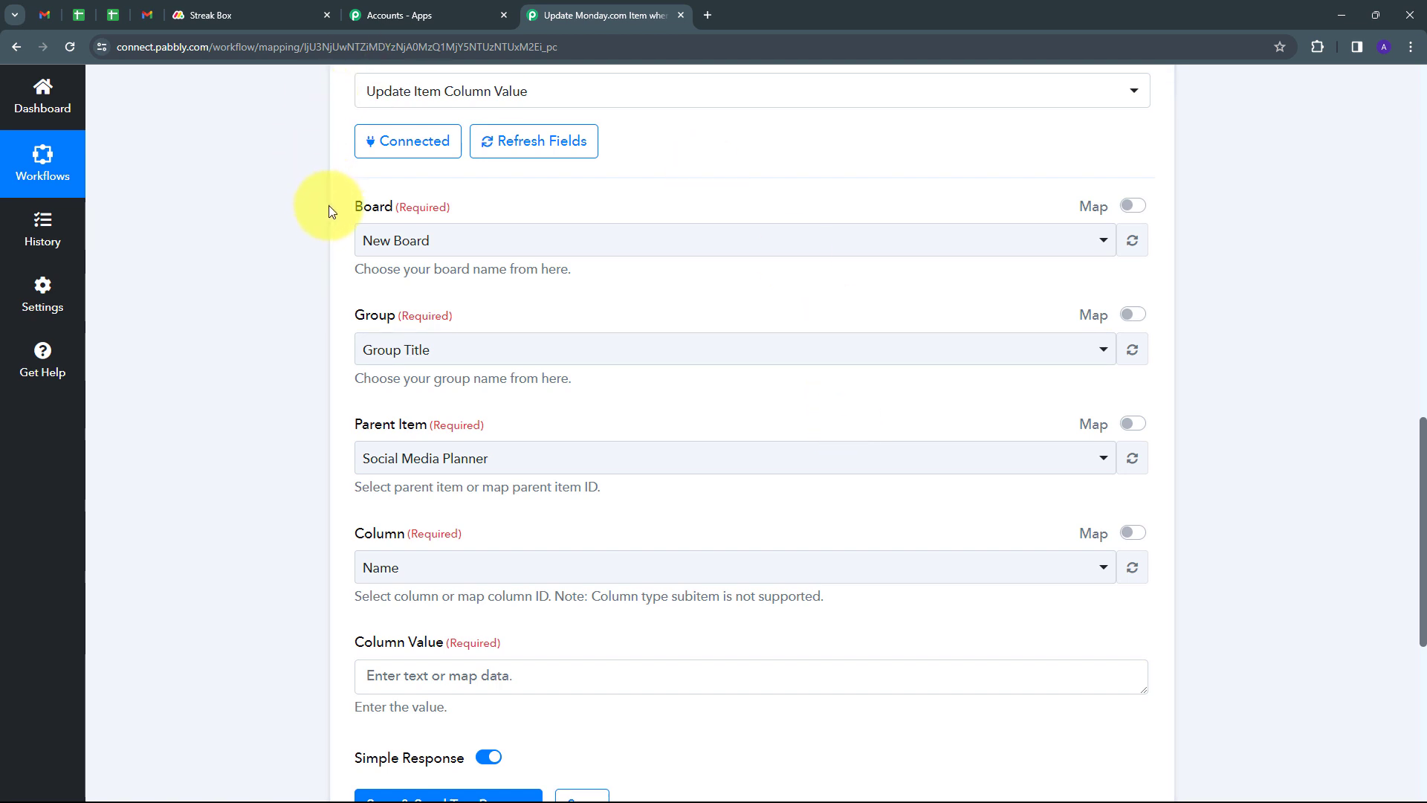
{"action": "left_click", "coordinate": [764, 238]}
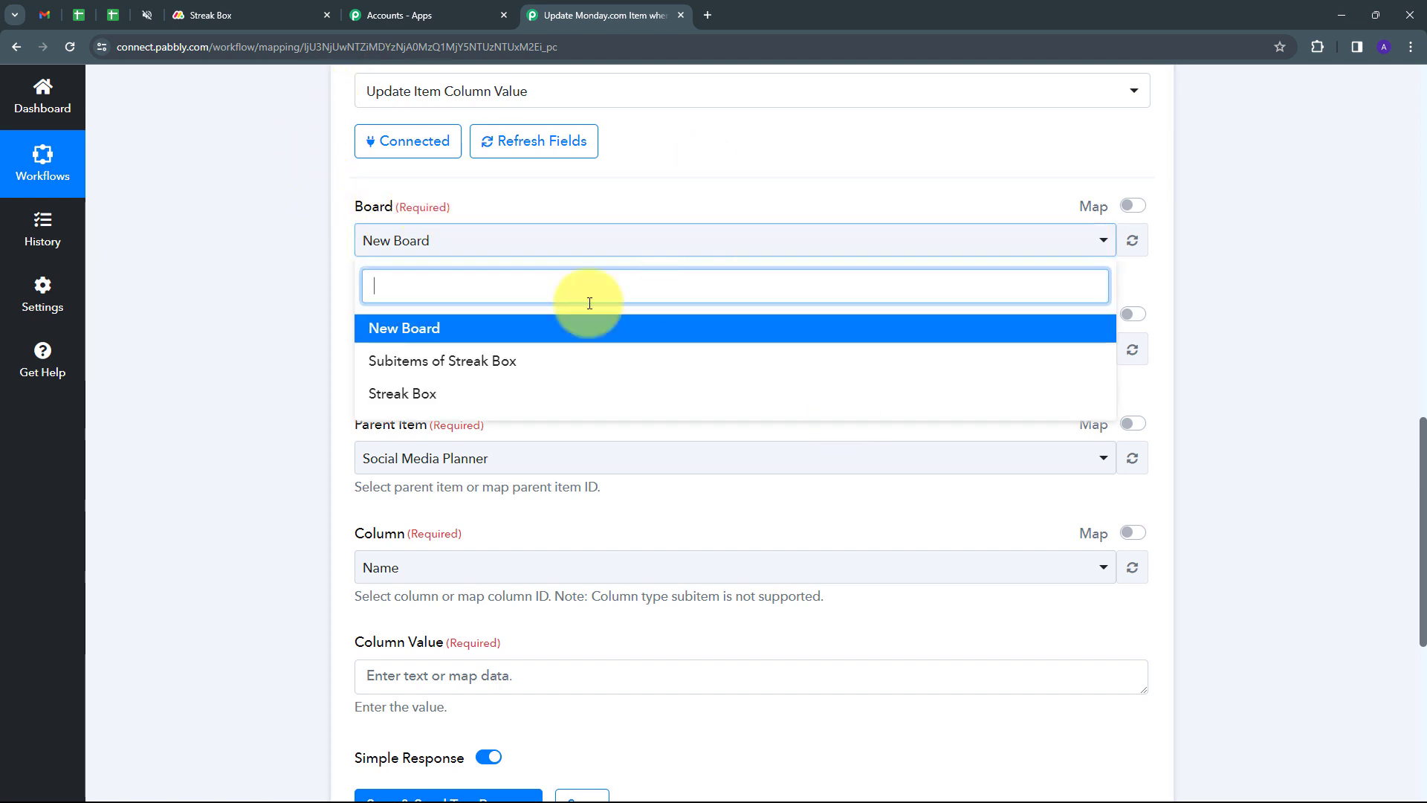
{"action": "left_click", "coordinate": [395, 396]}
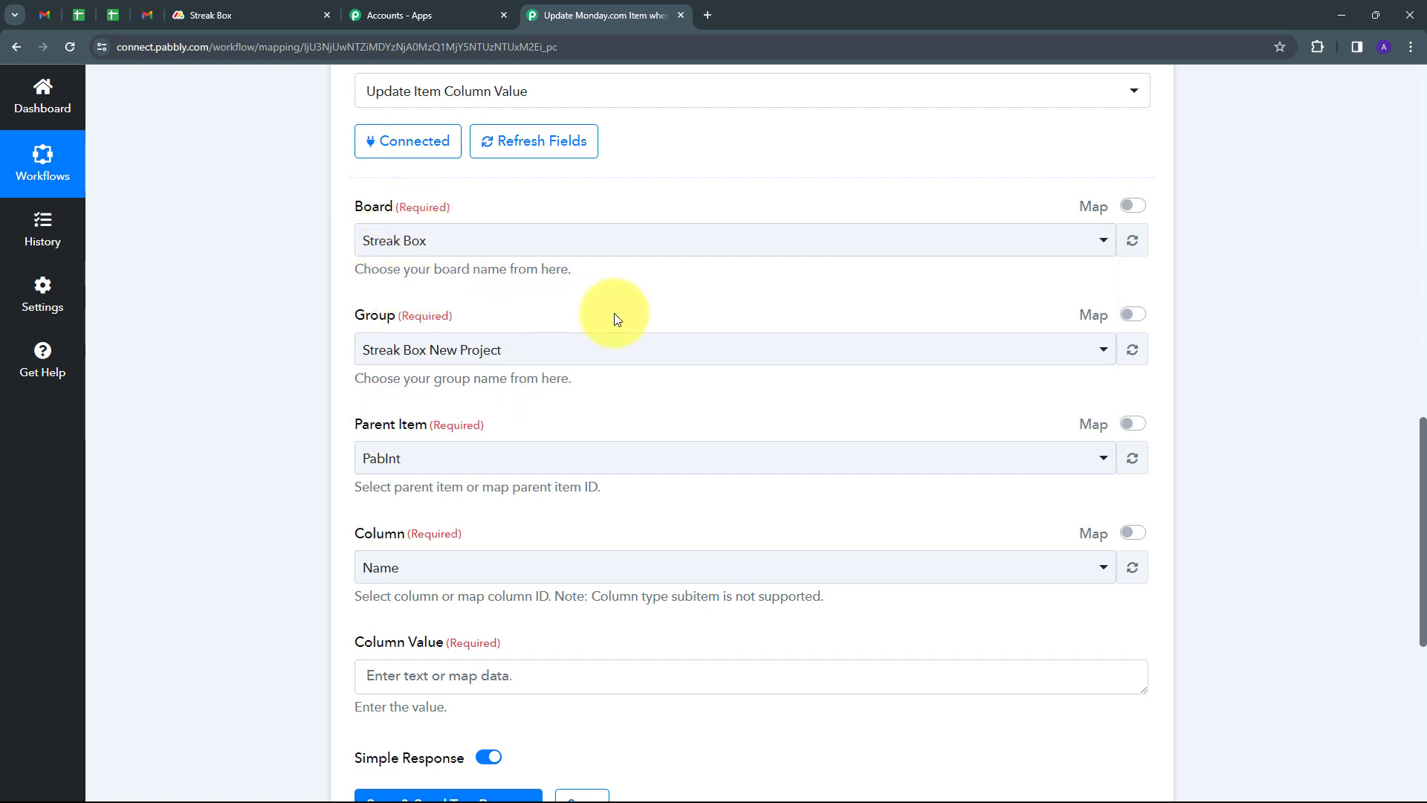
- Enable mapping for Parent Item and replace its value with the Items 0 Id from the Monday.com search step
{"action": "scroll", "coordinate": [520, 340], "scroll_direction": "down", "scroll_amount": 1}
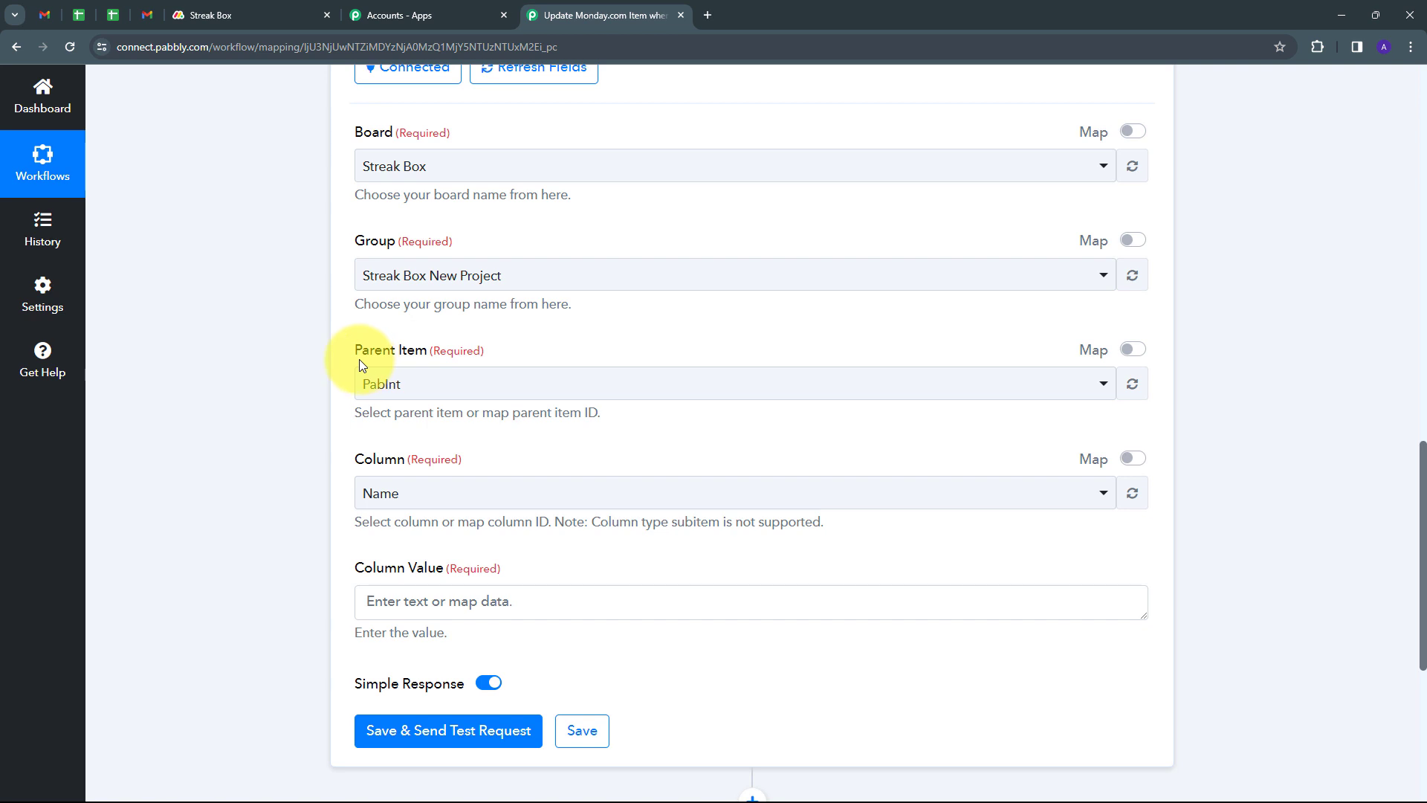
{"action": "left_click", "coordinate": [1137, 359]}
{"action": "left_click_drag", "start_coordinate": [520, 384], "coordinate": [343, 396]}
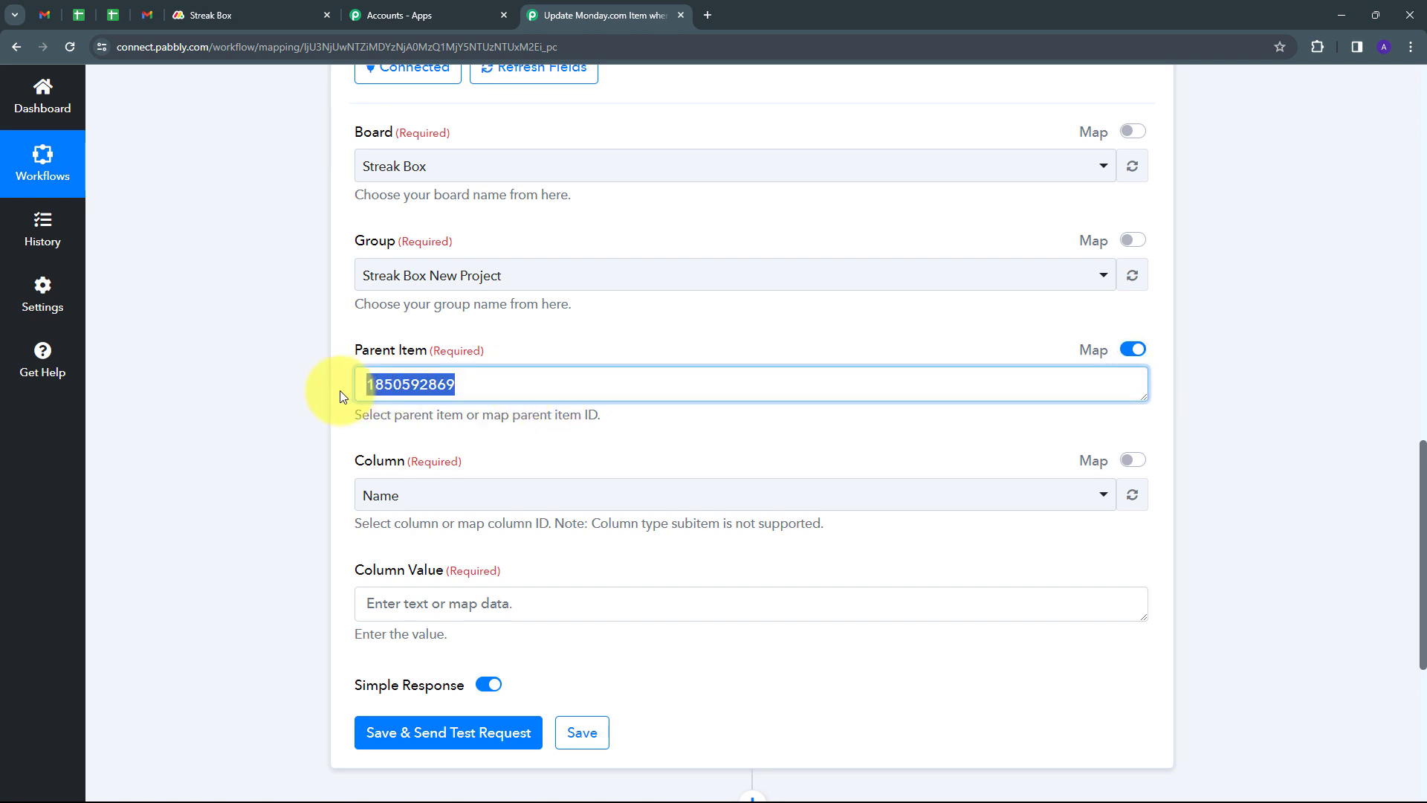
{"action": "key", "text": "BackSpace"}
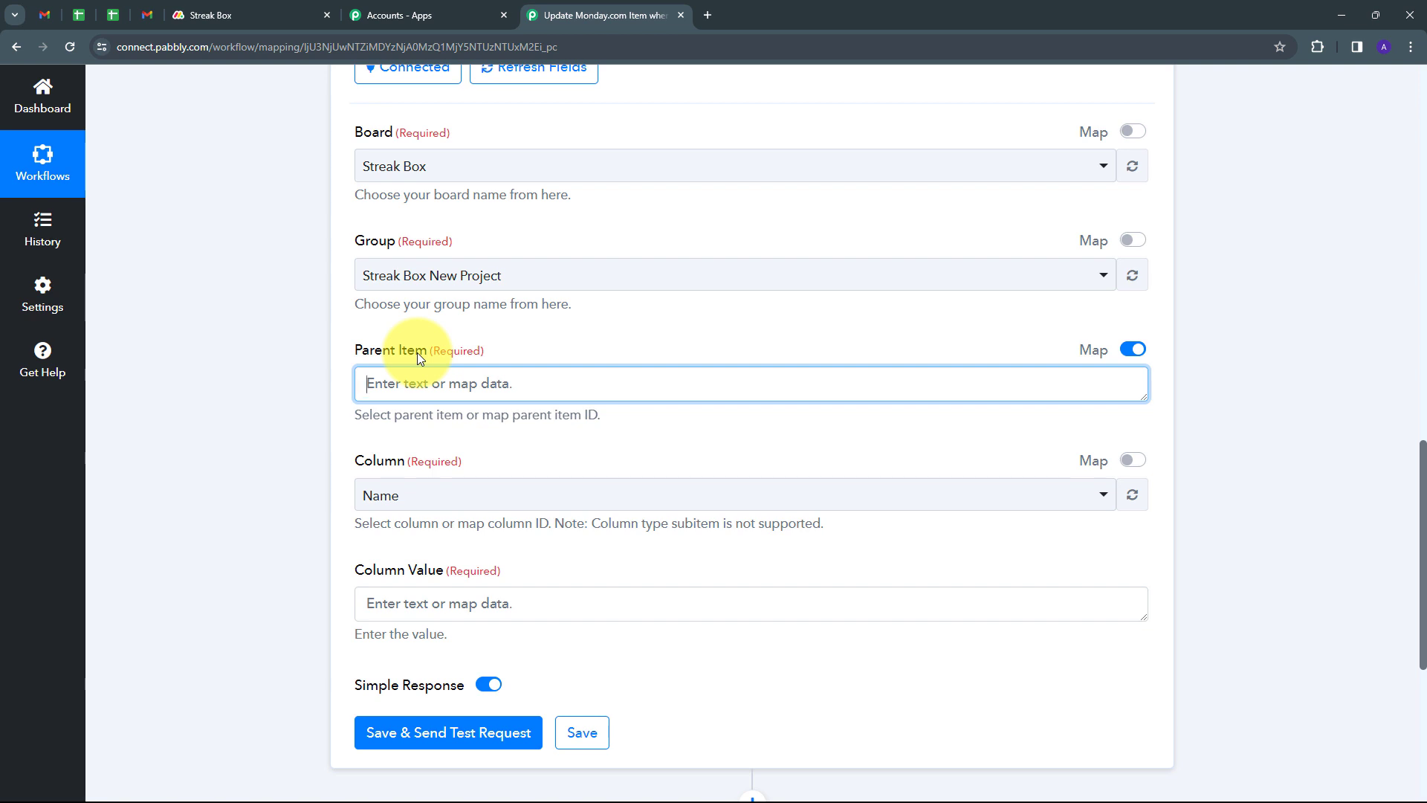
{"action": "left_click", "coordinate": [390, 383]}
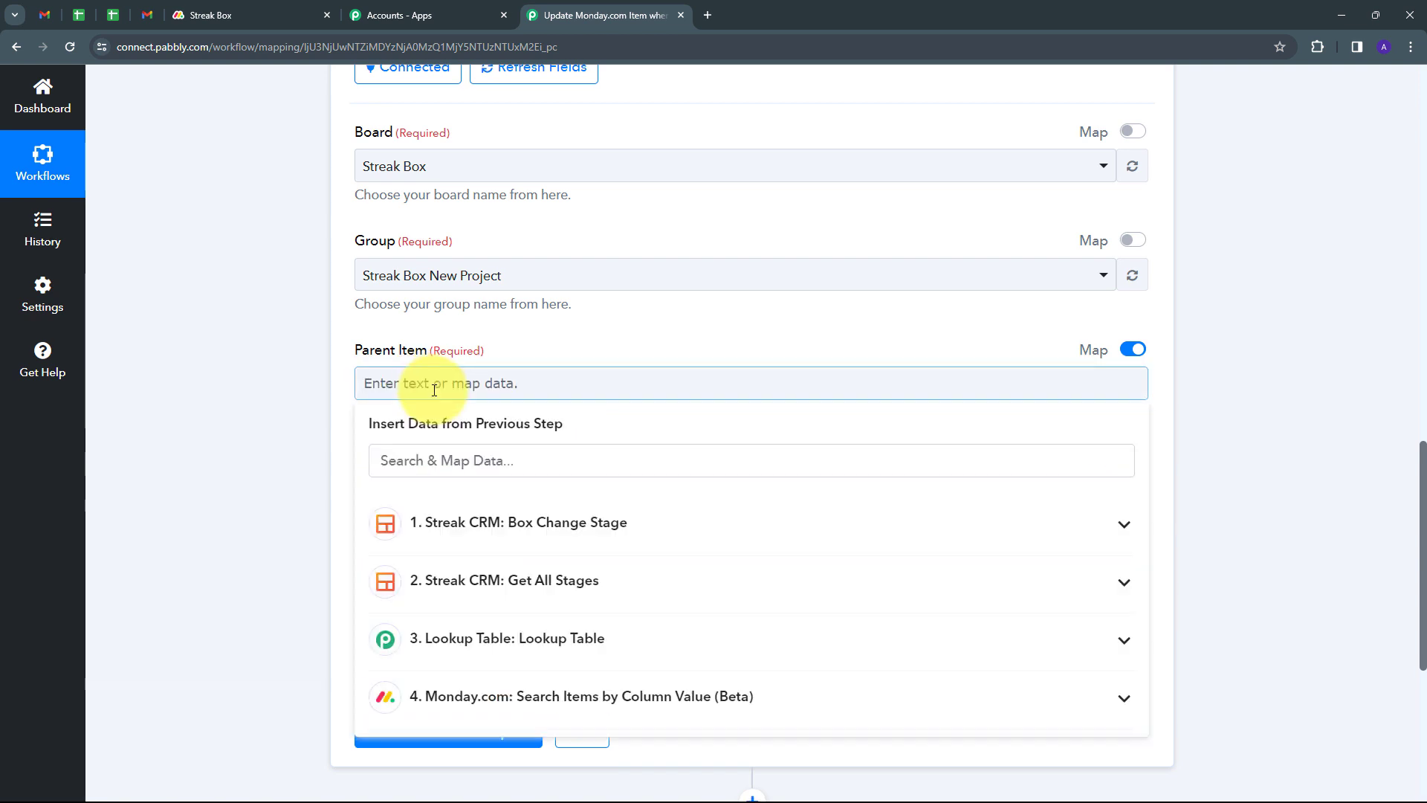
{"action": "left_click", "coordinate": [587, 696]}
{"action": "scroll", "coordinate": [608, 580], "scroll_direction": "down", "scroll_amount": 3}
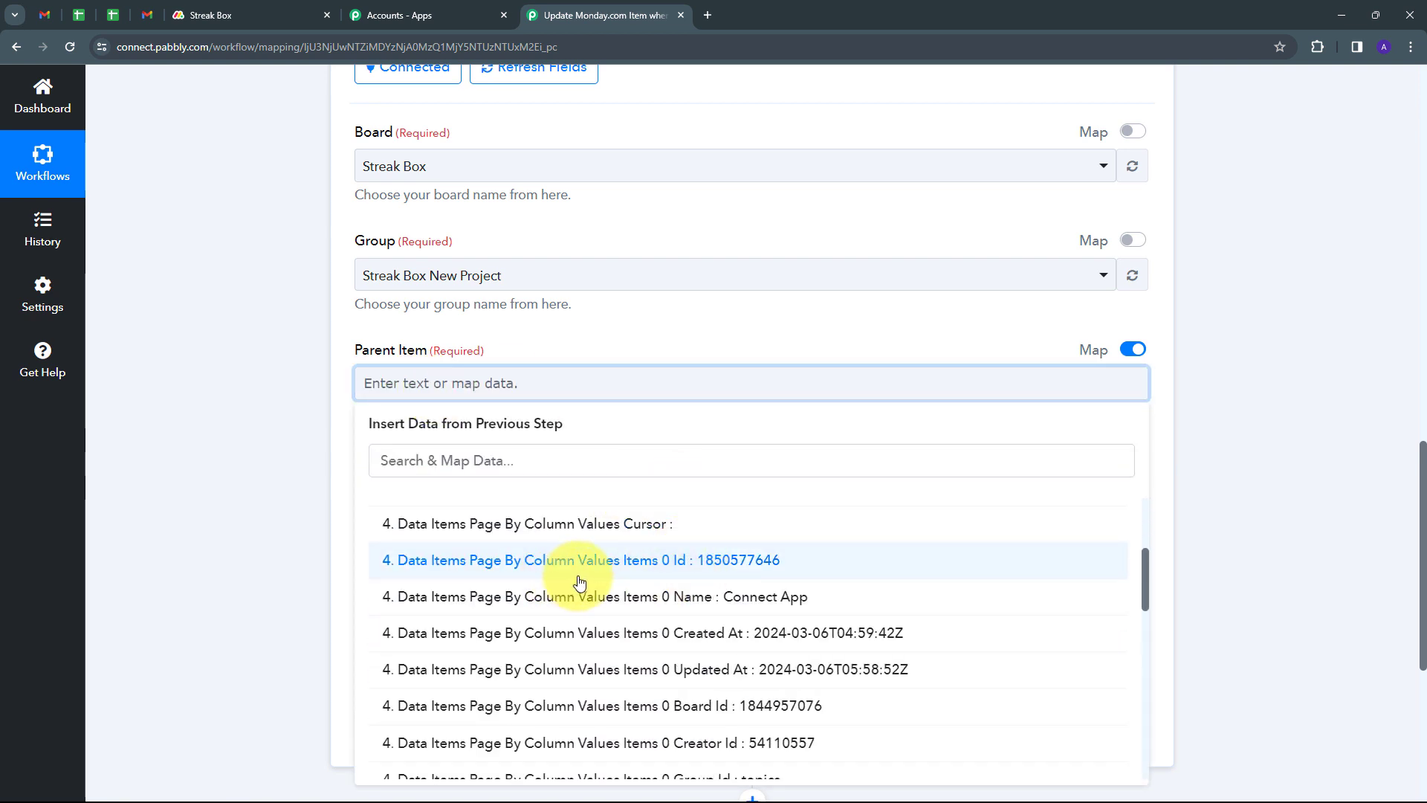
{"action": "left_click", "coordinate": [734, 570]}
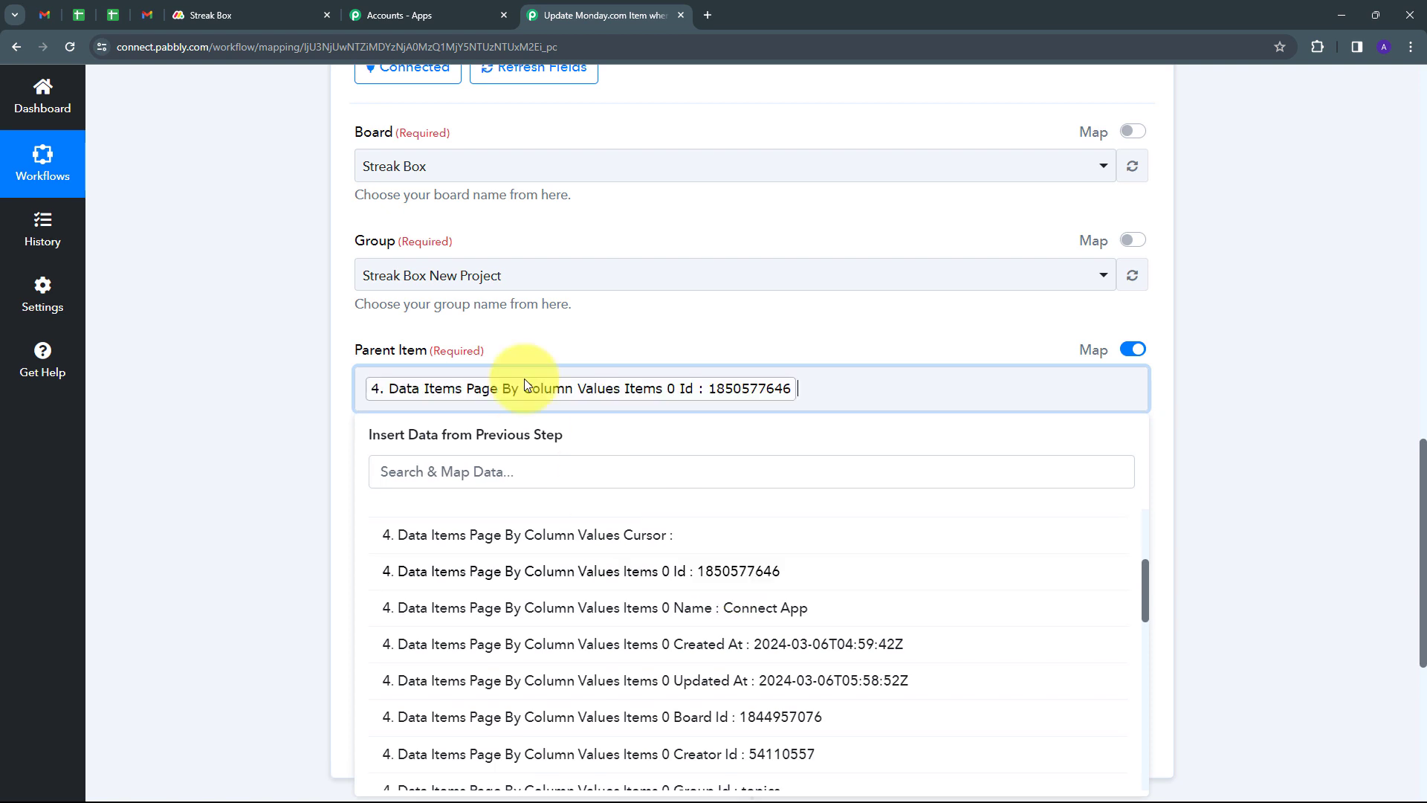
{"action": "left_click", "coordinate": [828, 426]}
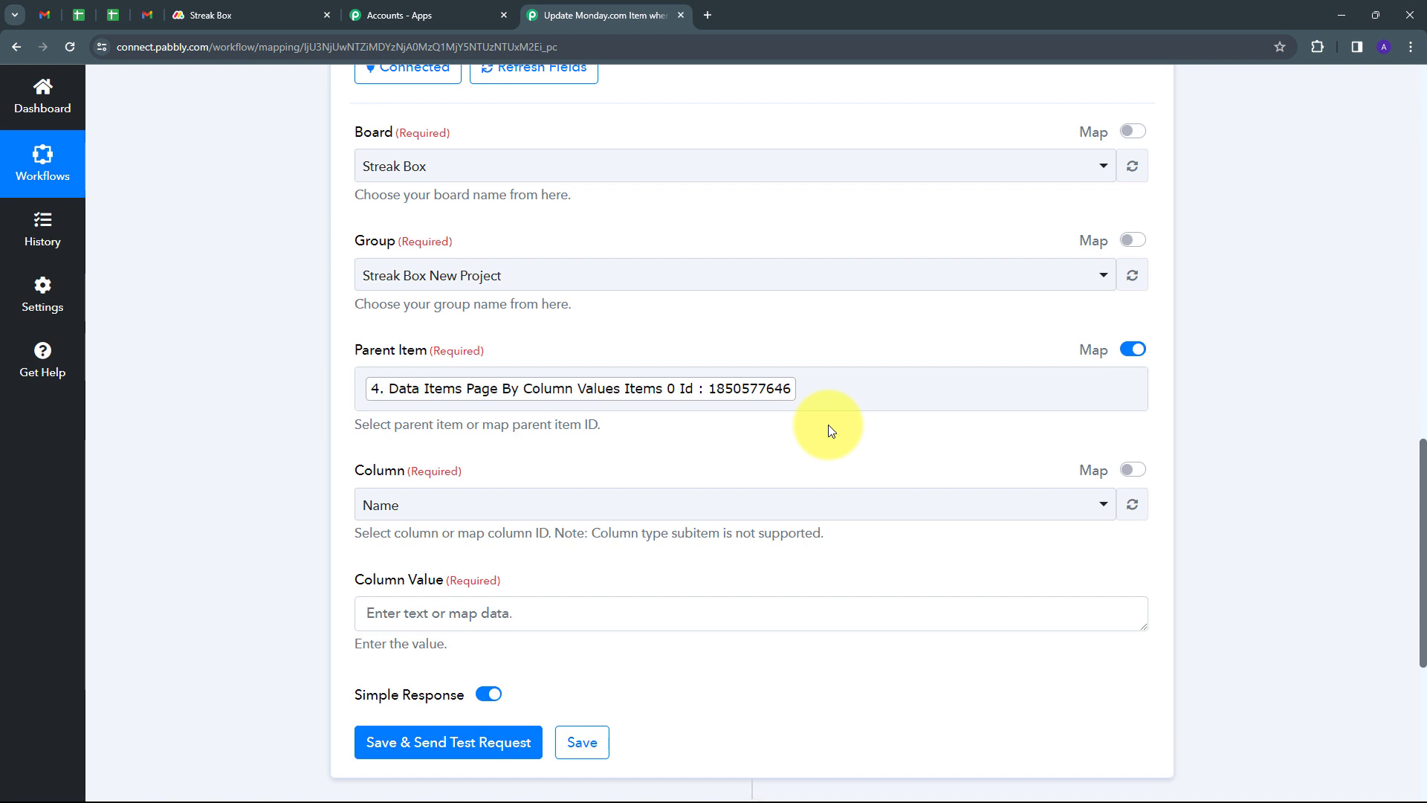
- Set the update step's Column to Stage
{"action": "scroll", "coordinate": [475, 450], "scroll_direction": "down", "scroll_amount": 1}
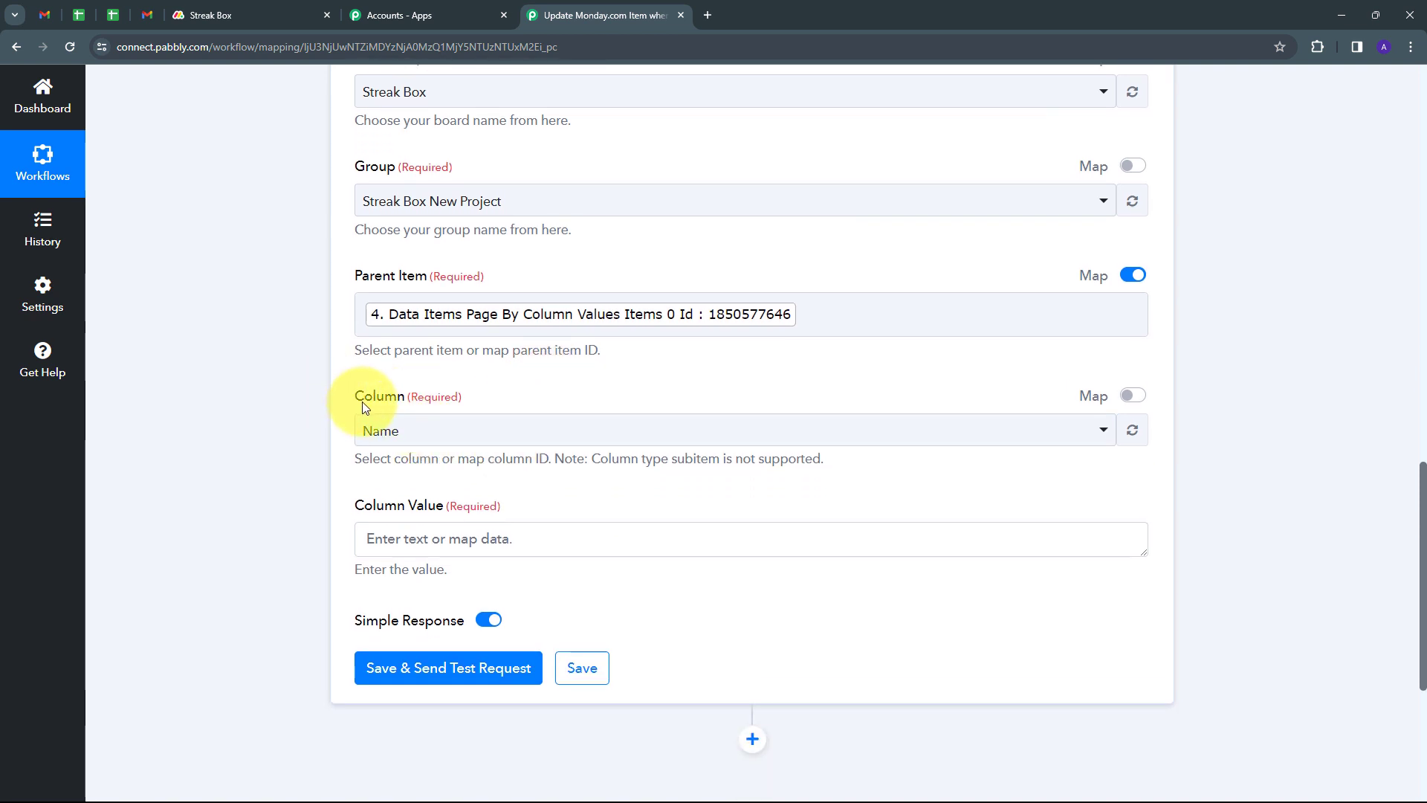
{"action": "left_click", "coordinate": [874, 435]}
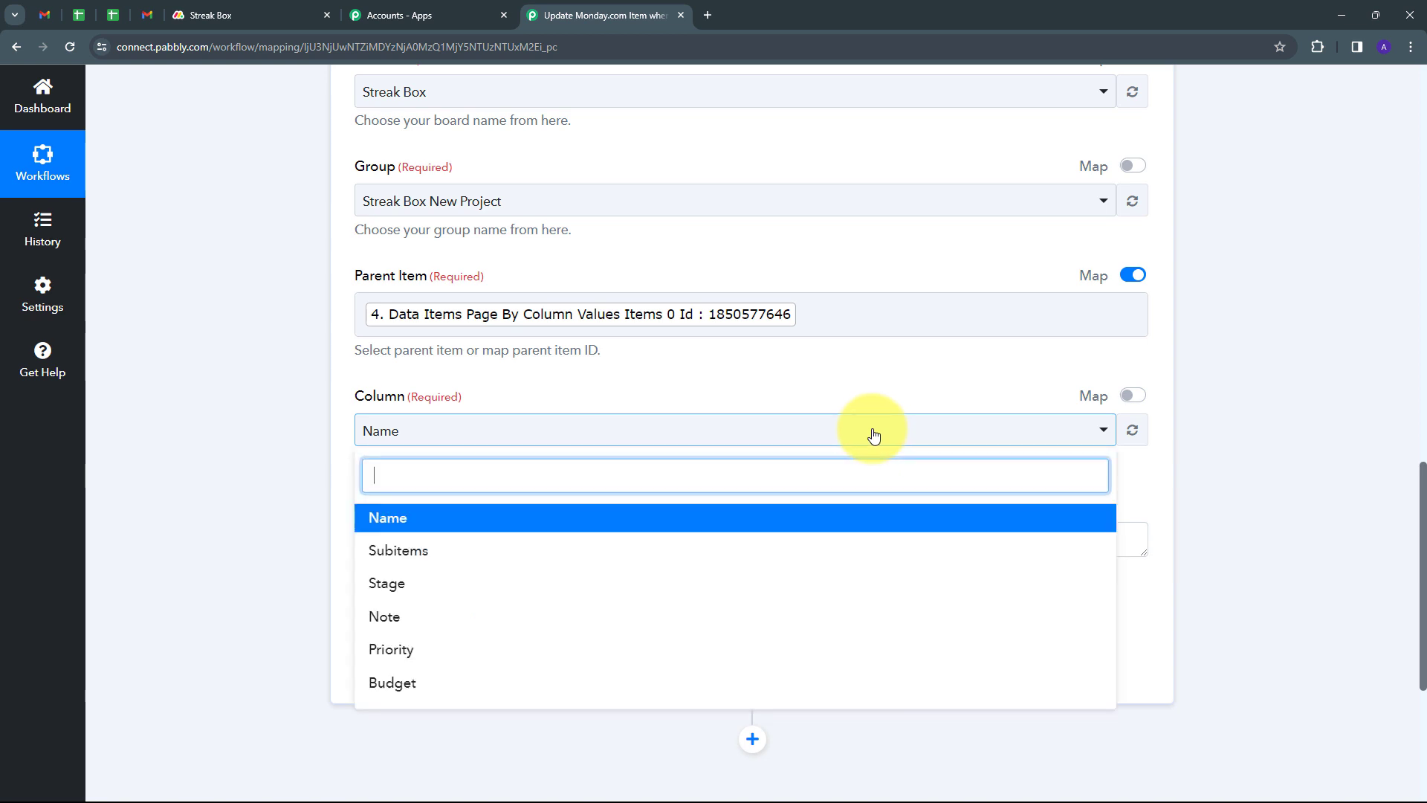
{"action": "left_click", "coordinate": [395, 587]}
- Map the Column Value to the Result Value from the Lookup Table step
{"action": "scroll", "coordinate": [550, 468], "scroll_direction": "down", "scroll_amount": 1}
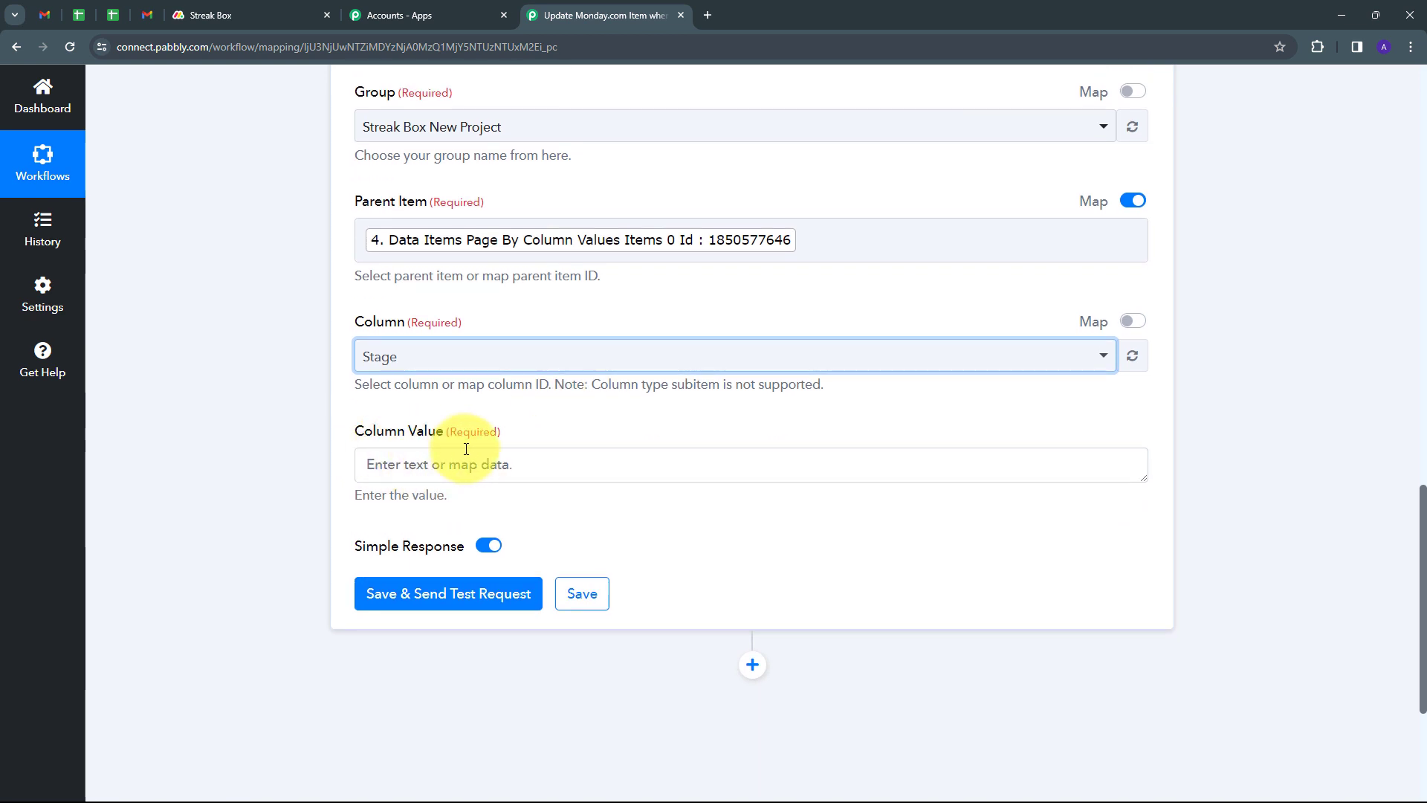
{"action": "left_click", "coordinate": [511, 463]}
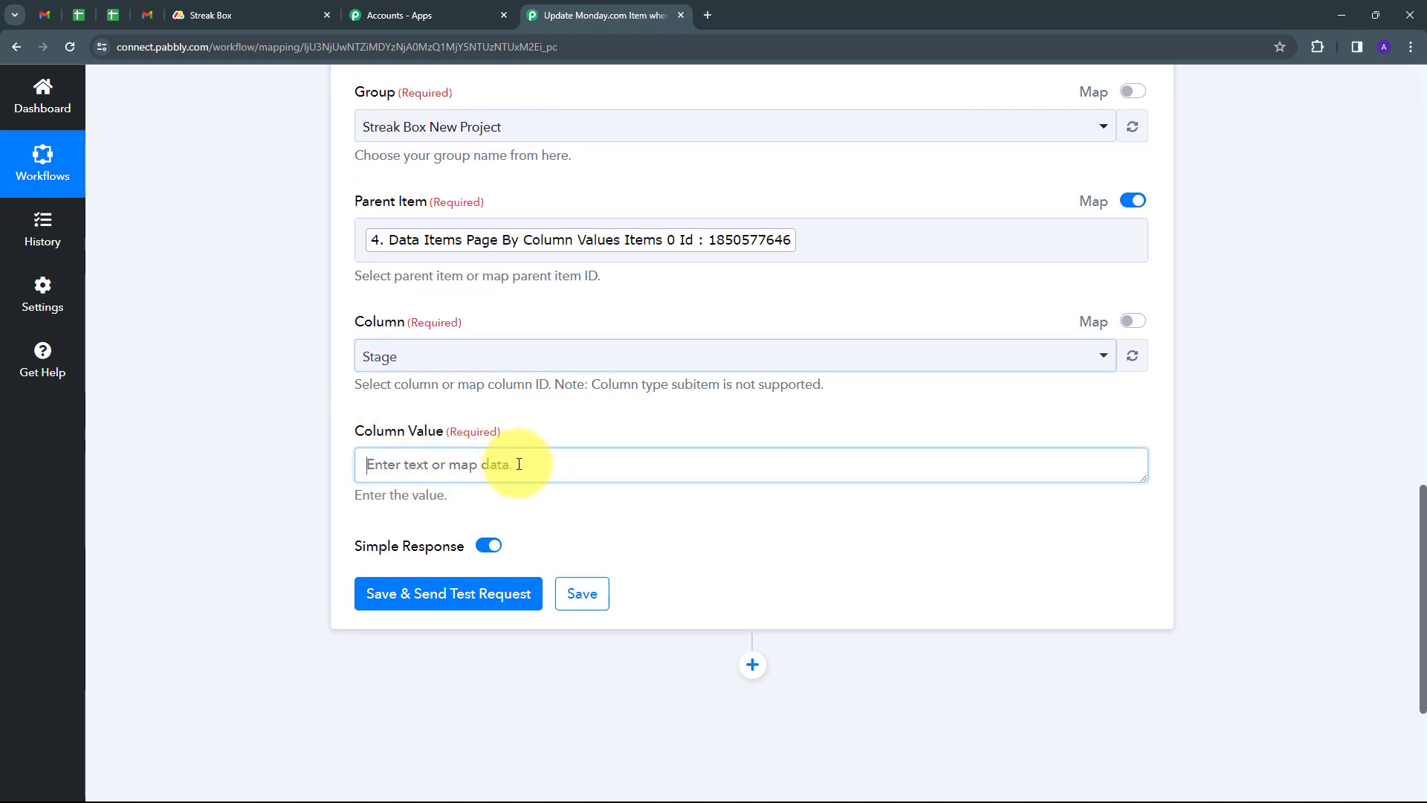
{"action": "scroll", "coordinate": [394, 295], "scroll_direction": "down", "scroll_amount": 2}
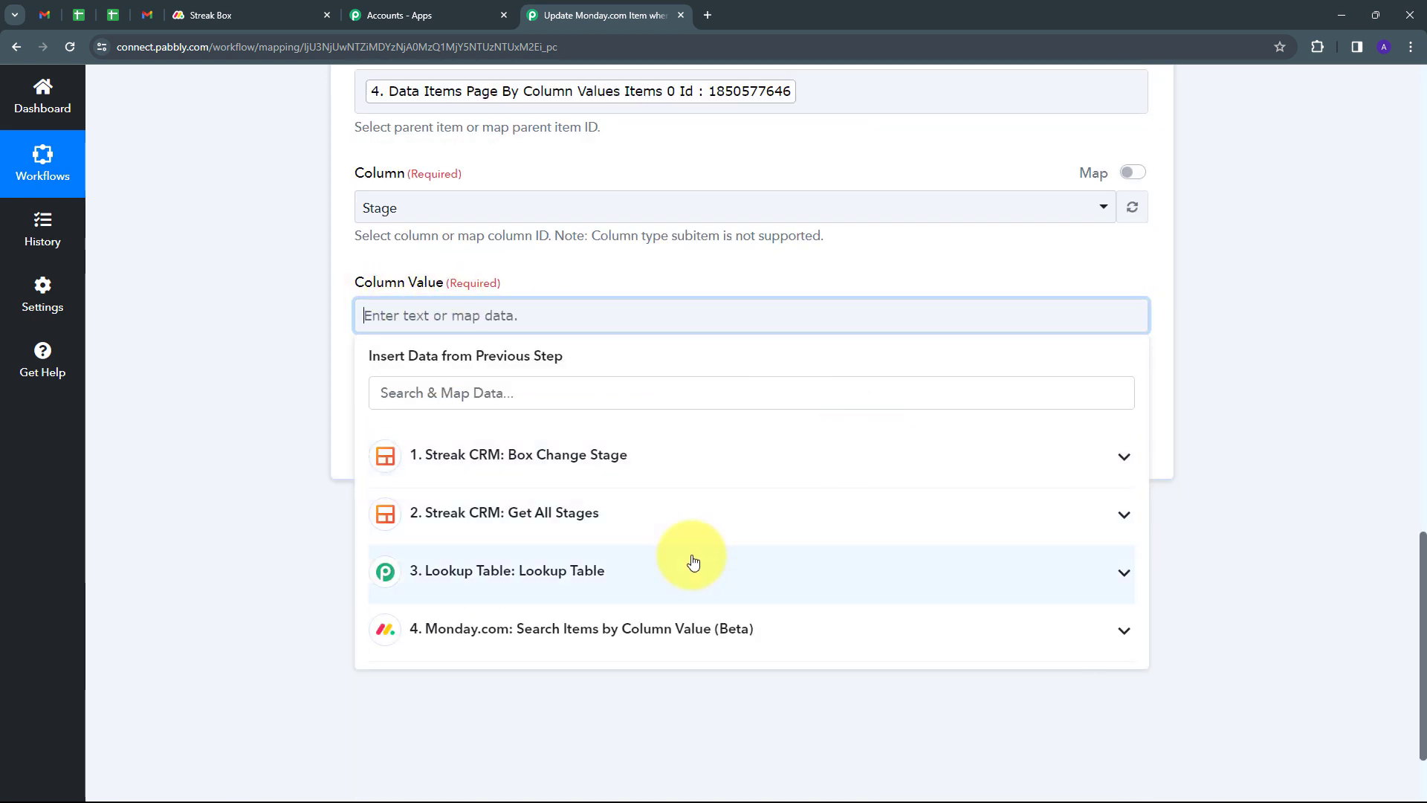
{"action": "left_click", "coordinate": [655, 572]}
{"action": "scroll", "coordinate": [424, 625], "scroll_direction": "down", "scroll_amount": 1}
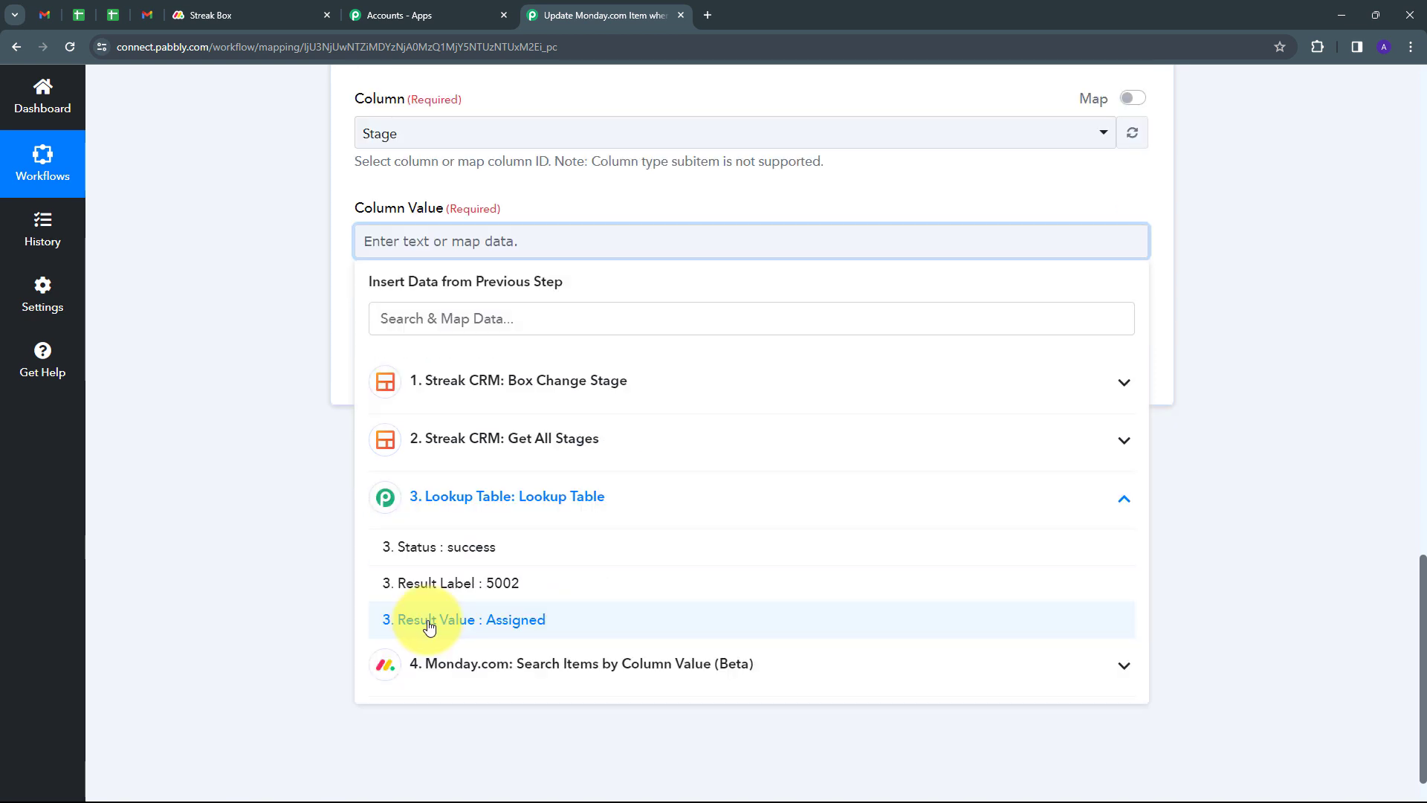
{"action": "left_click", "coordinate": [510, 627]}
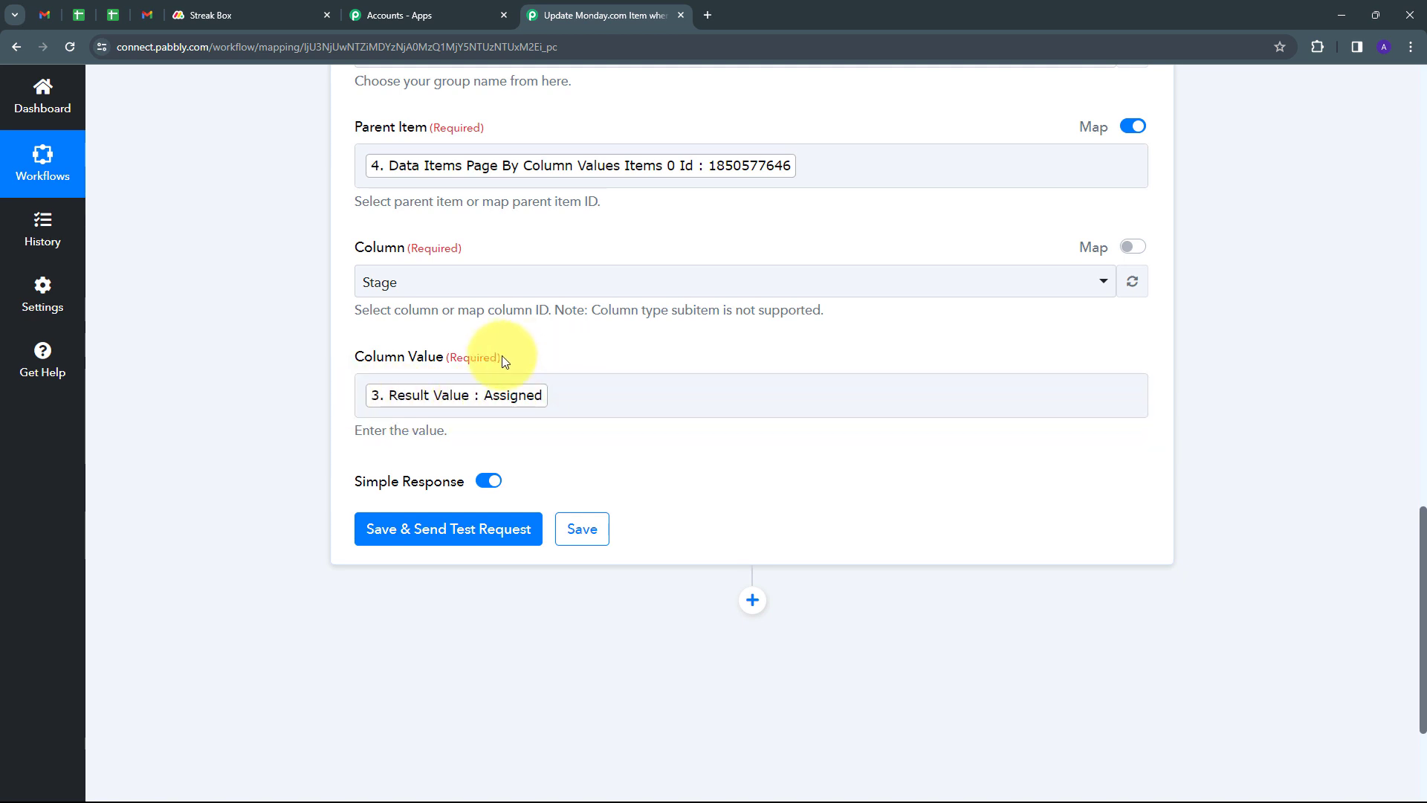
{"action": "left_click", "coordinate": [353, 369]}
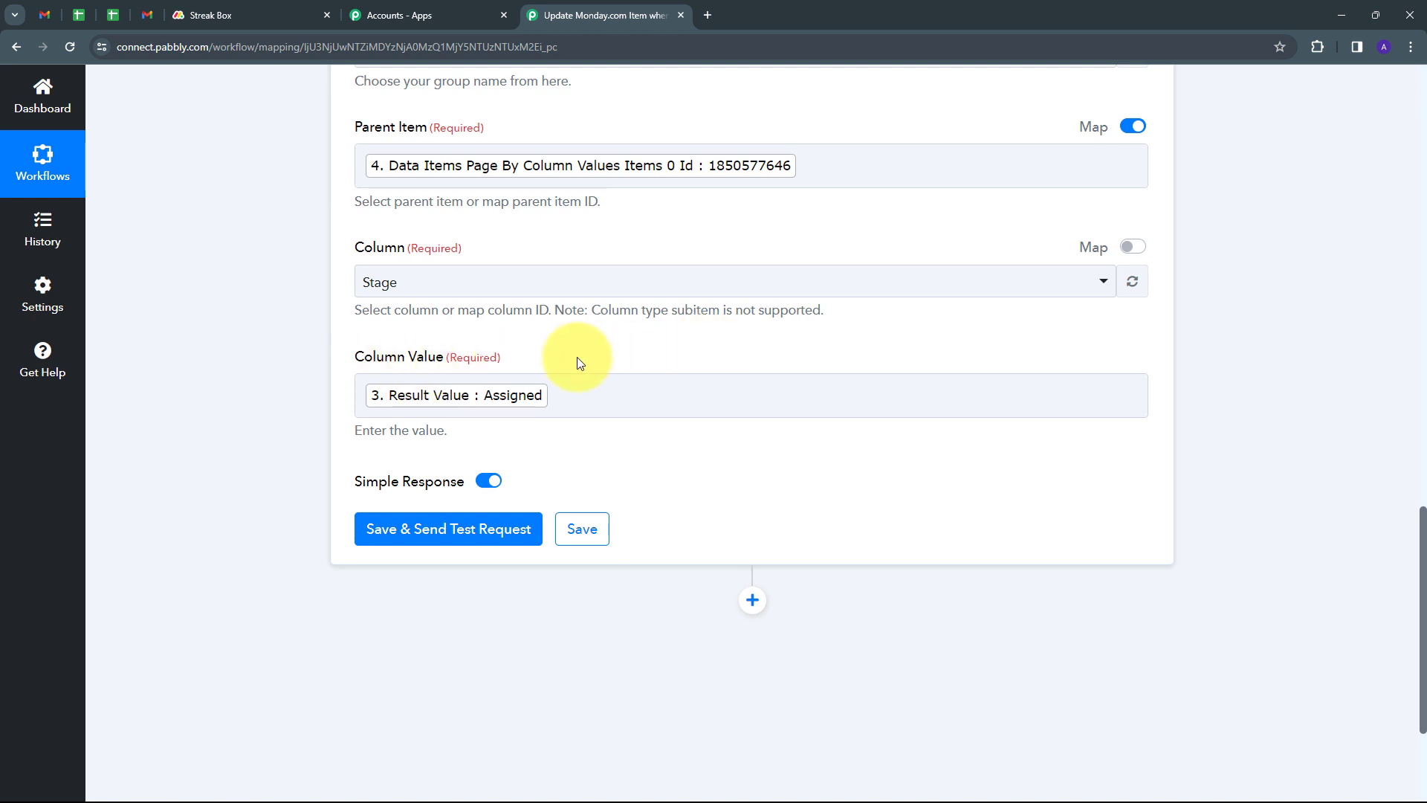
- Save the update step with a test request and check the Connect App item on monday.com's Streak Box board
{"action": "left_click", "coordinate": [407, 527]}
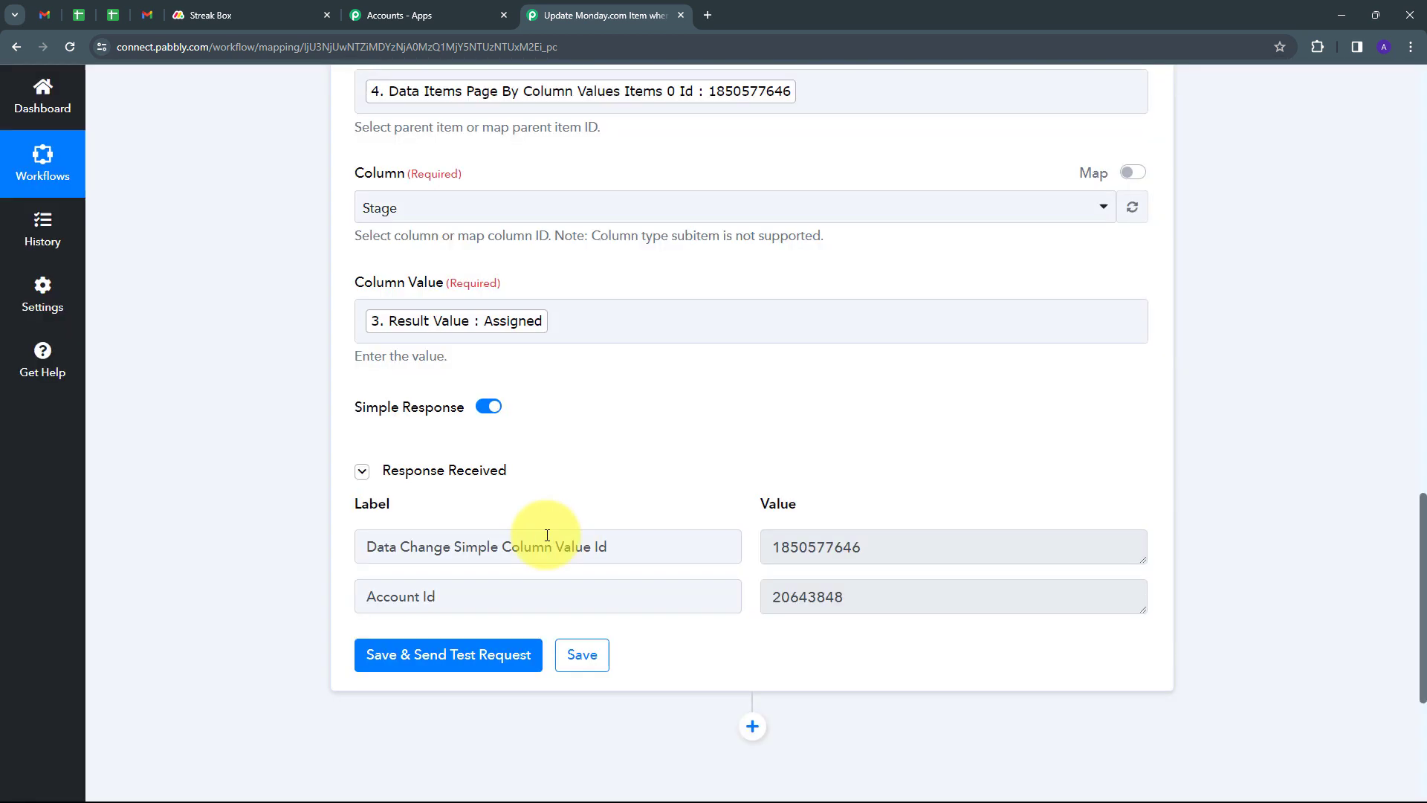
{"action": "scroll", "coordinate": [868, 446], "scroll_direction": "down", "scroll_amount": 1}
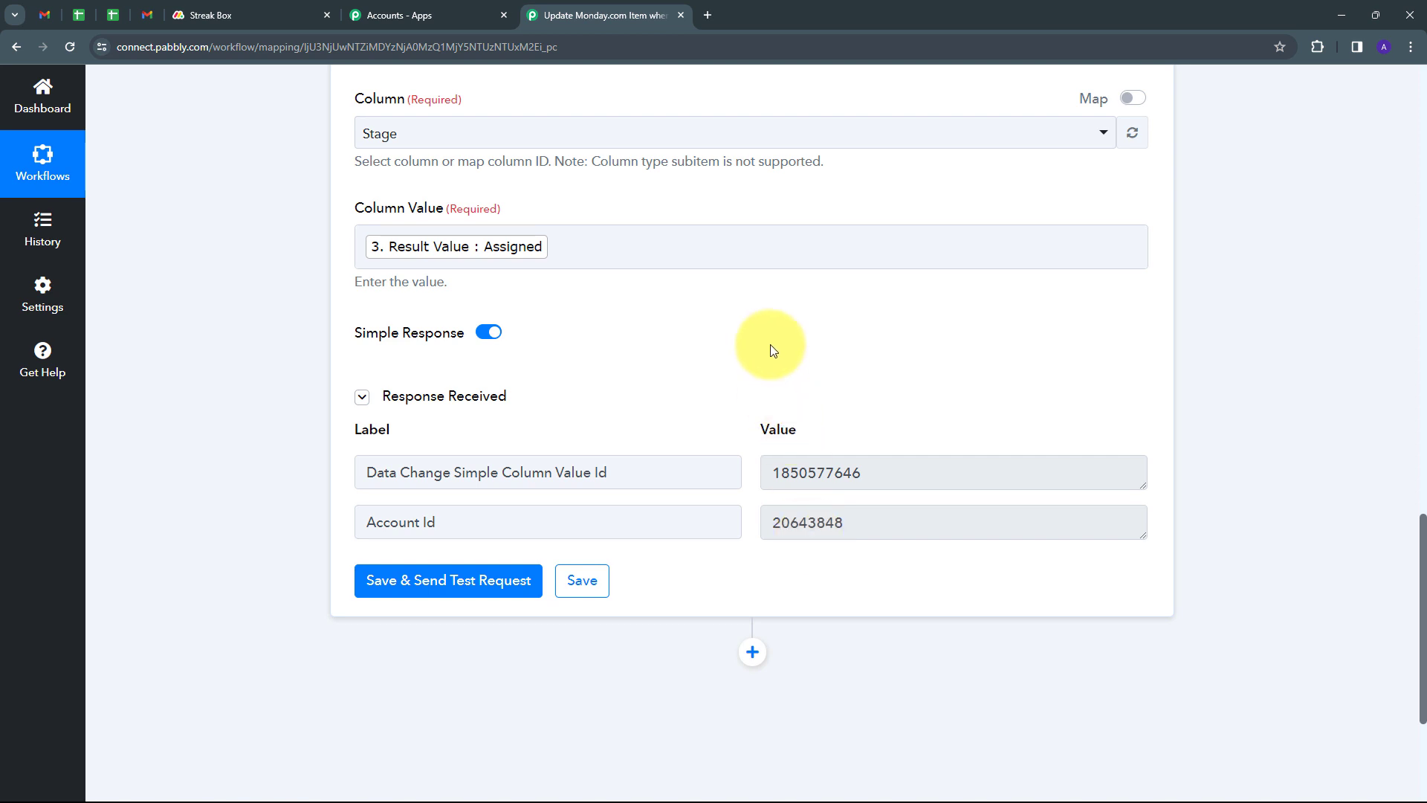
{"action": "left_click", "coordinate": [236, 15]}
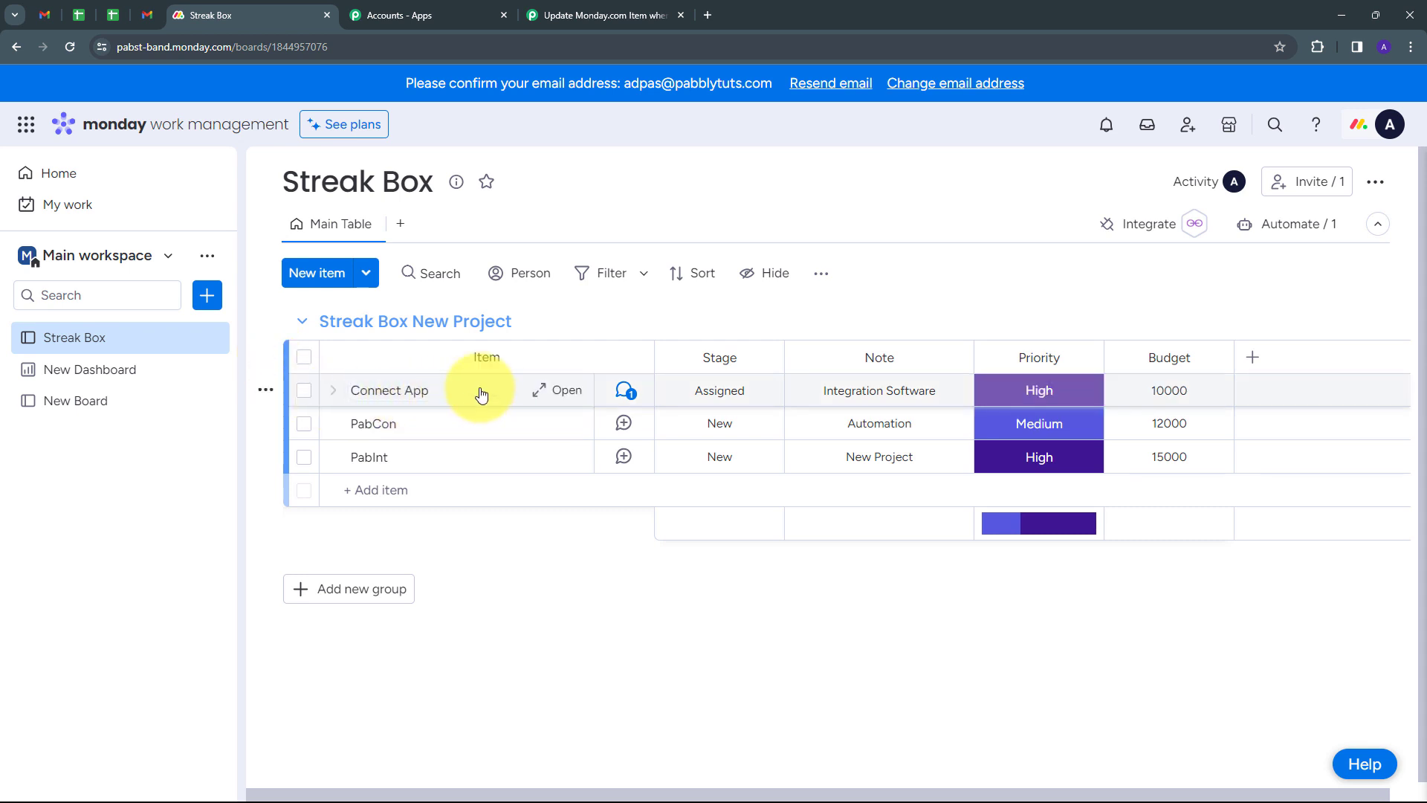
- In Gmail's Streak pipeline, change the PabInt box's stage to Working, and check the PabInt item on the monday.com board
{"action": "left_click", "coordinate": [149, 18]}
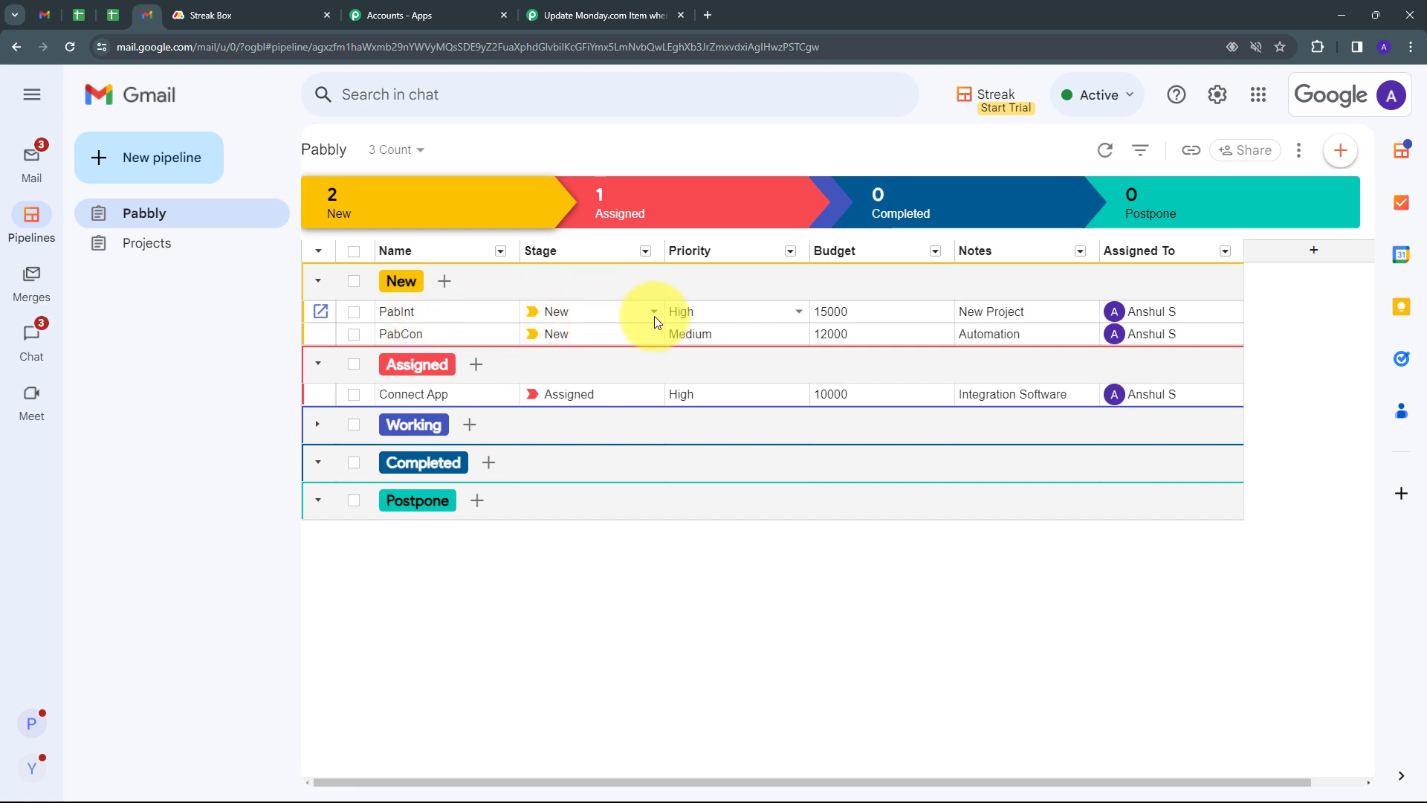
{"action": "left_click", "coordinate": [654, 313]}
{"action": "left_click", "coordinate": [652, 313]}
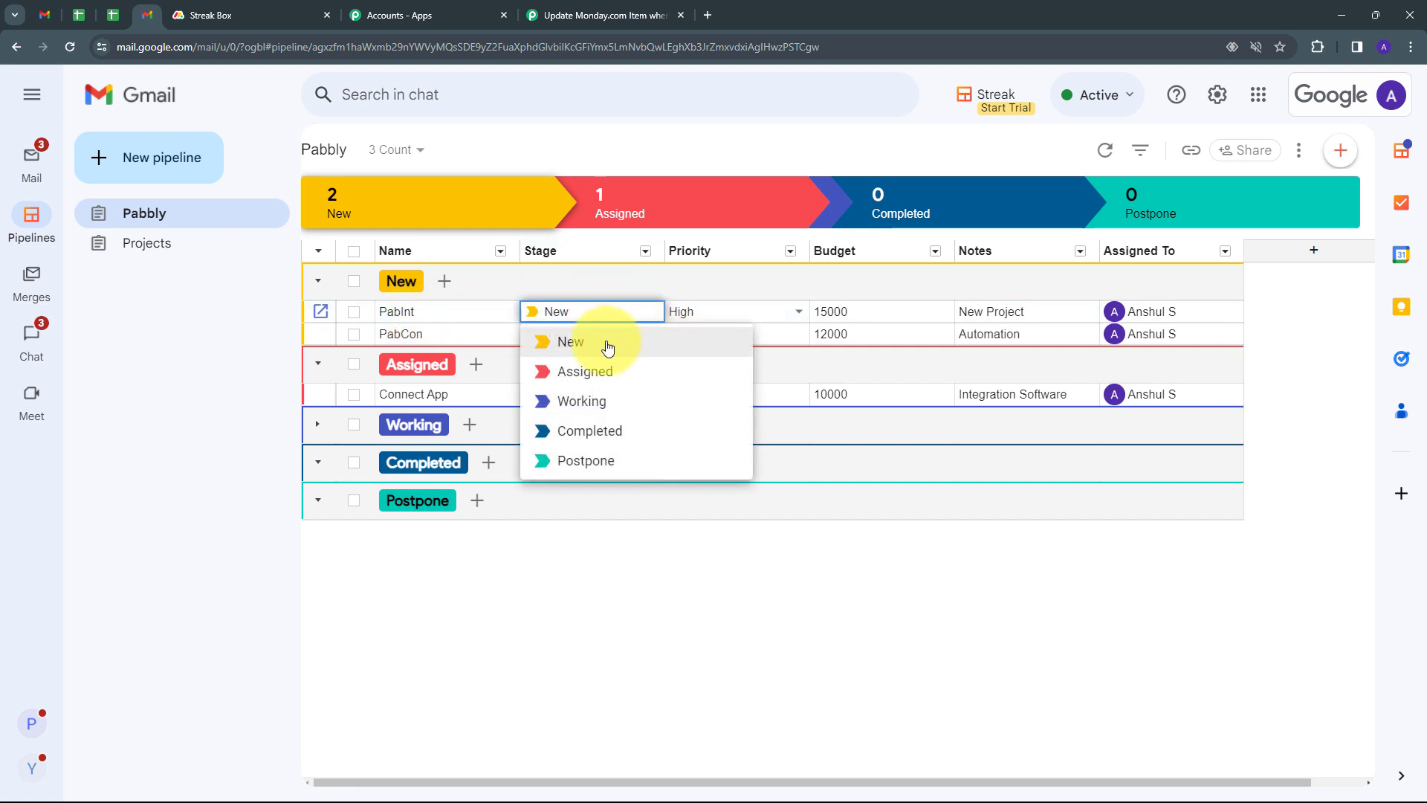
{"action": "left_click", "coordinate": [591, 402]}
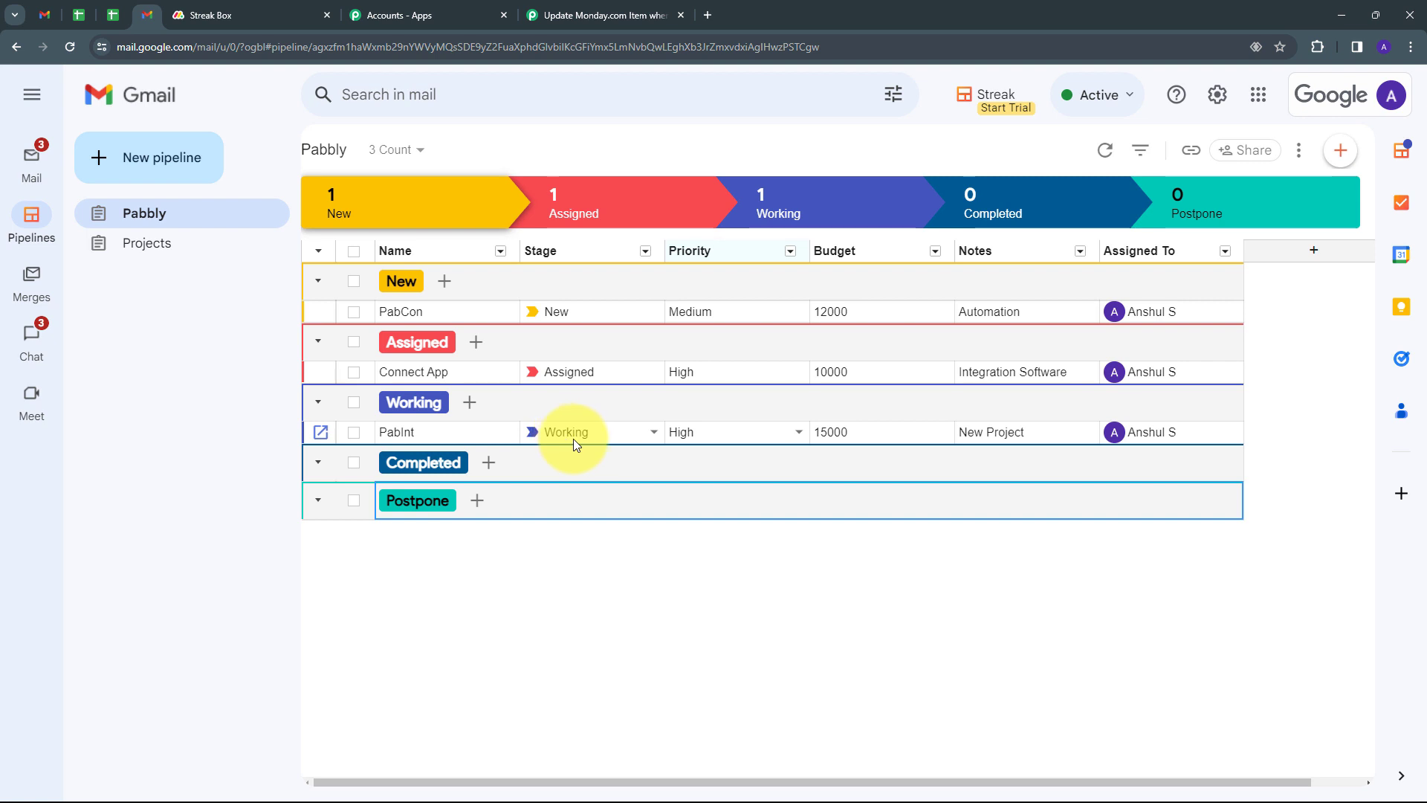
{"action": "left_click", "coordinate": [235, 16]}
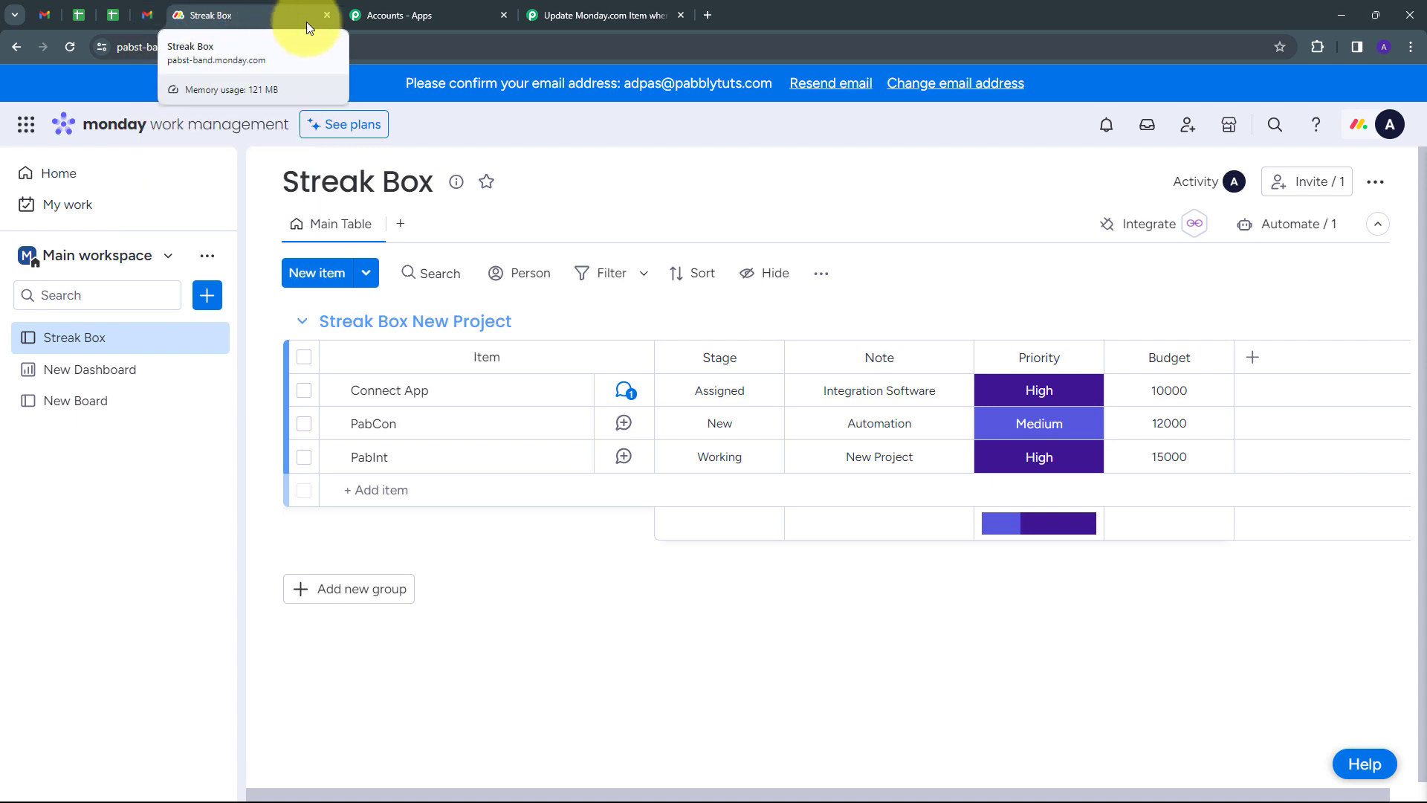
- Switch back to Pabbly Connect and review the finished workflow's sequence from the Box Change Stage trigger to the Update Item Column Value action
{"action": "left_click", "coordinate": [588, 15]}
{"action": "scroll", "coordinate": [275, 338], "scroll_direction": "up", "scroll_amount": 2}
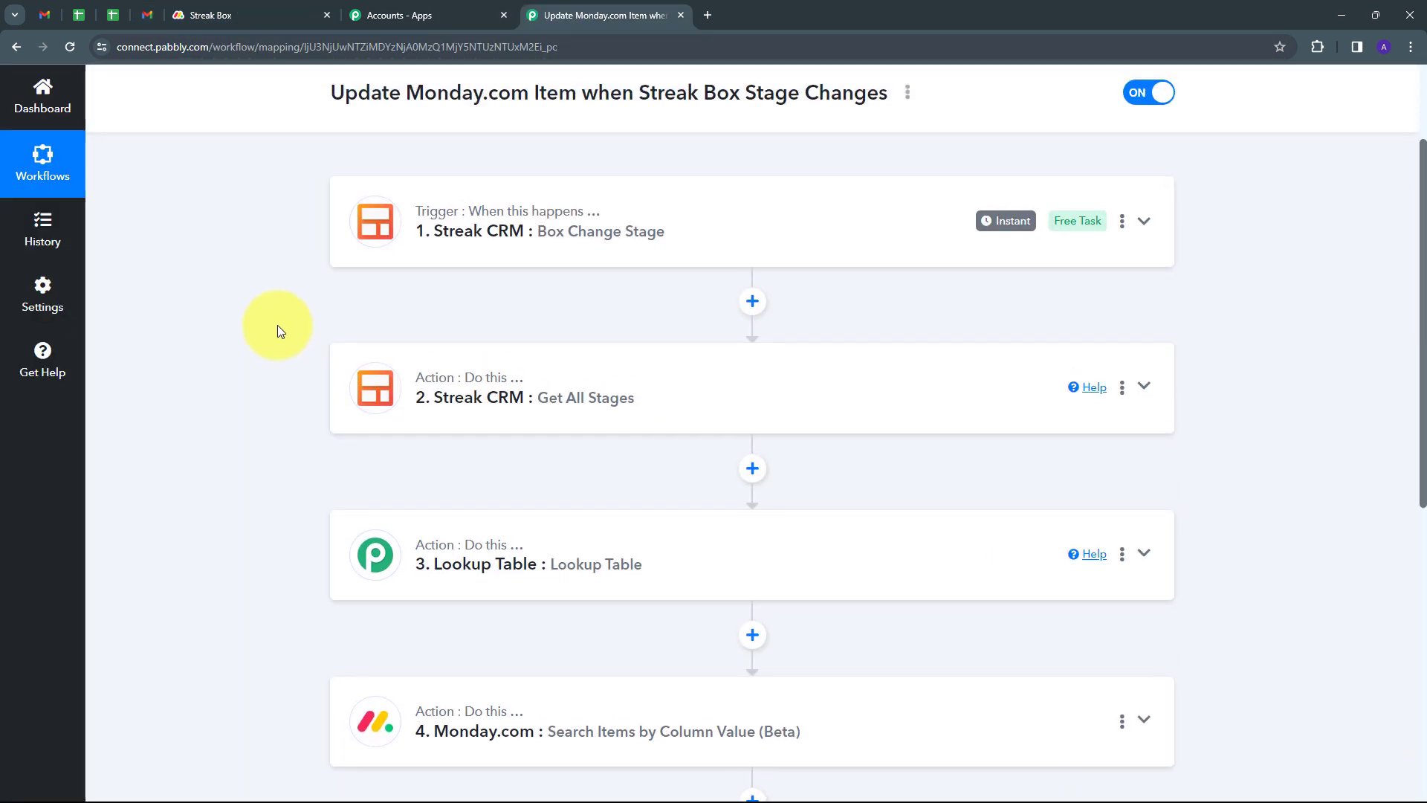
{"action": "scroll", "coordinate": [438, 259], "scroll_direction": "down", "scroll_amount": 2}
{"action": "scroll", "coordinate": [439, 258], "scroll_direction": "down", "scroll_amount": 2}
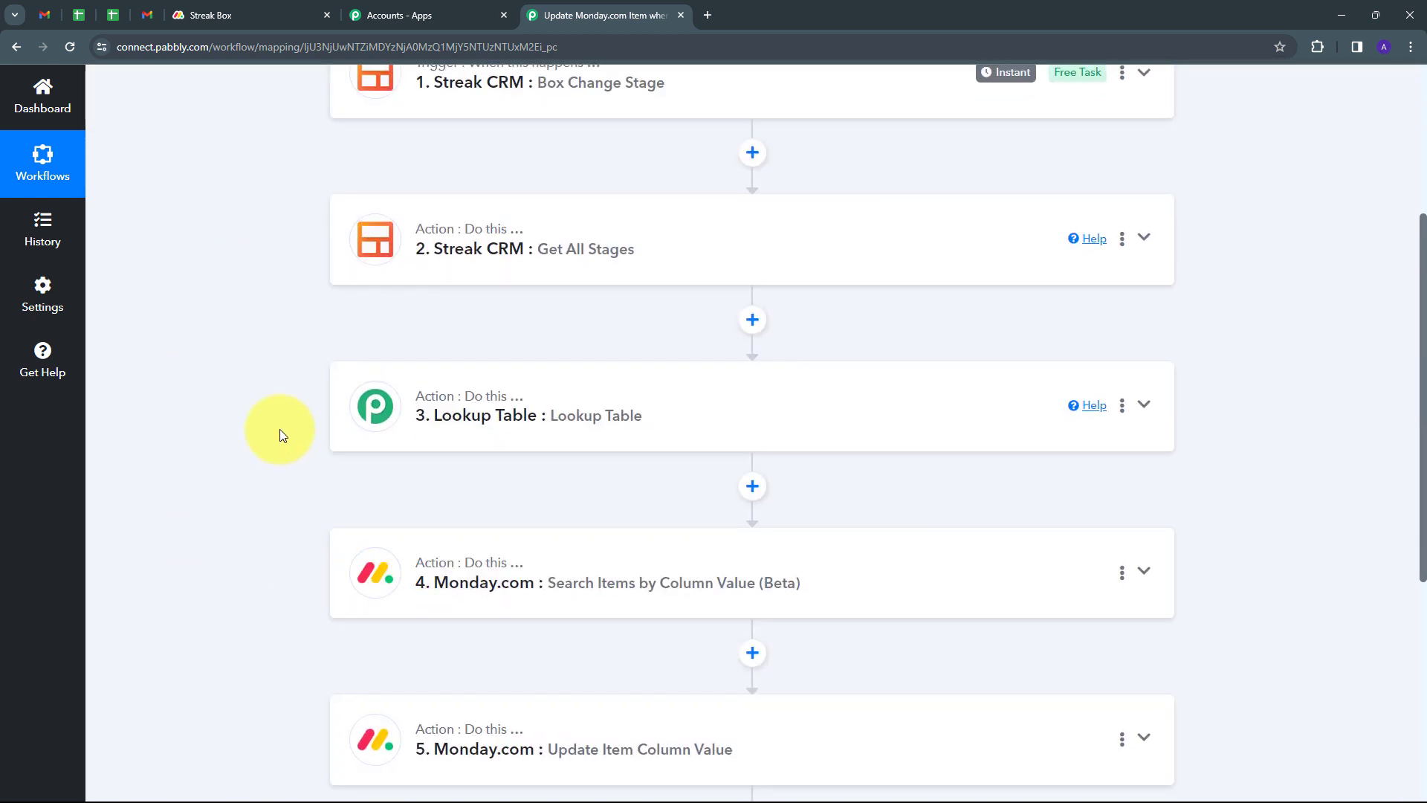
{"action": "scroll", "coordinate": [217, 334], "scroll_direction": "up", "scroll_amount": 2}
{"action": "scroll", "coordinate": [252, 409], "scroll_direction": "up", "scroll_amount": 3}
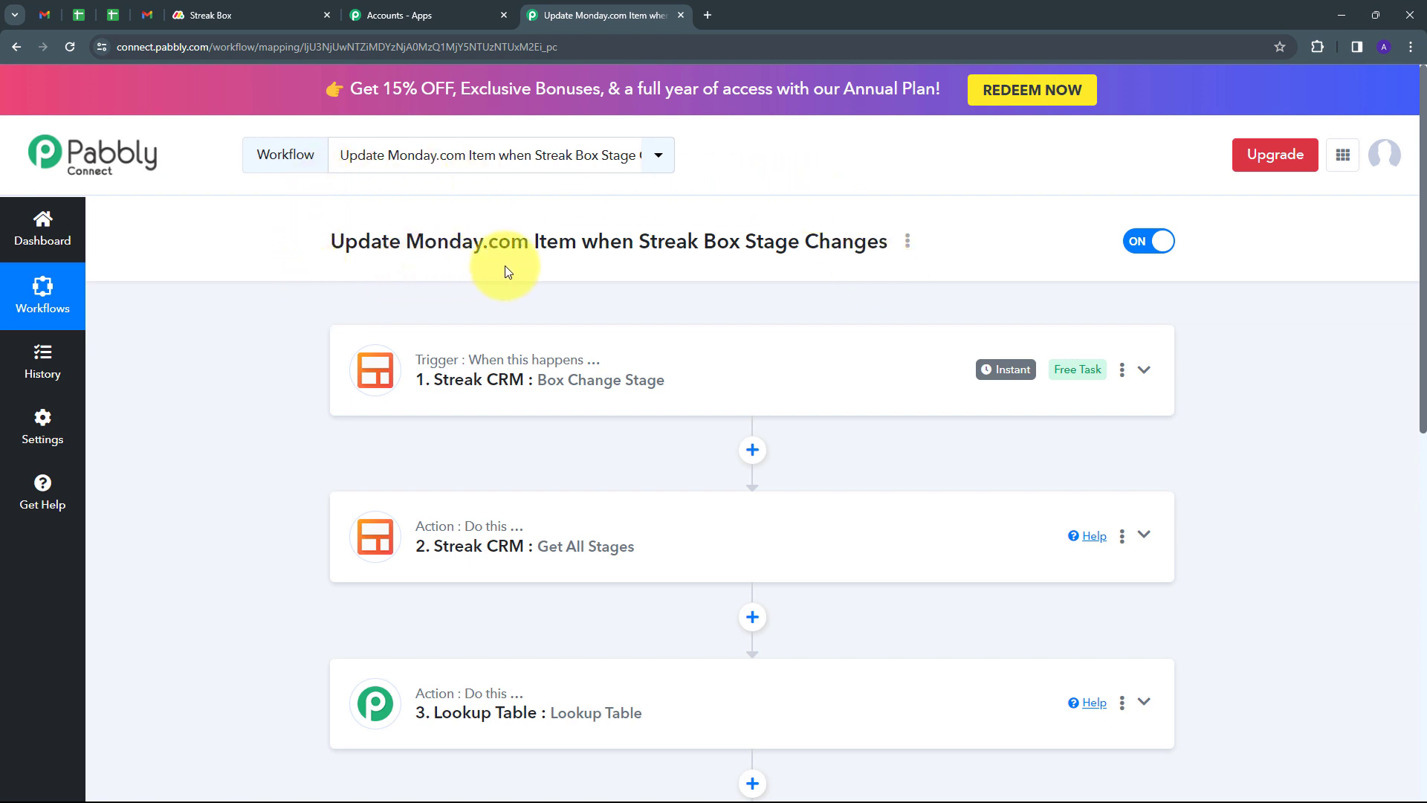
{"action": "scroll", "coordinate": [678, 276], "scroll_direction": "down", "scroll_amount": 2}
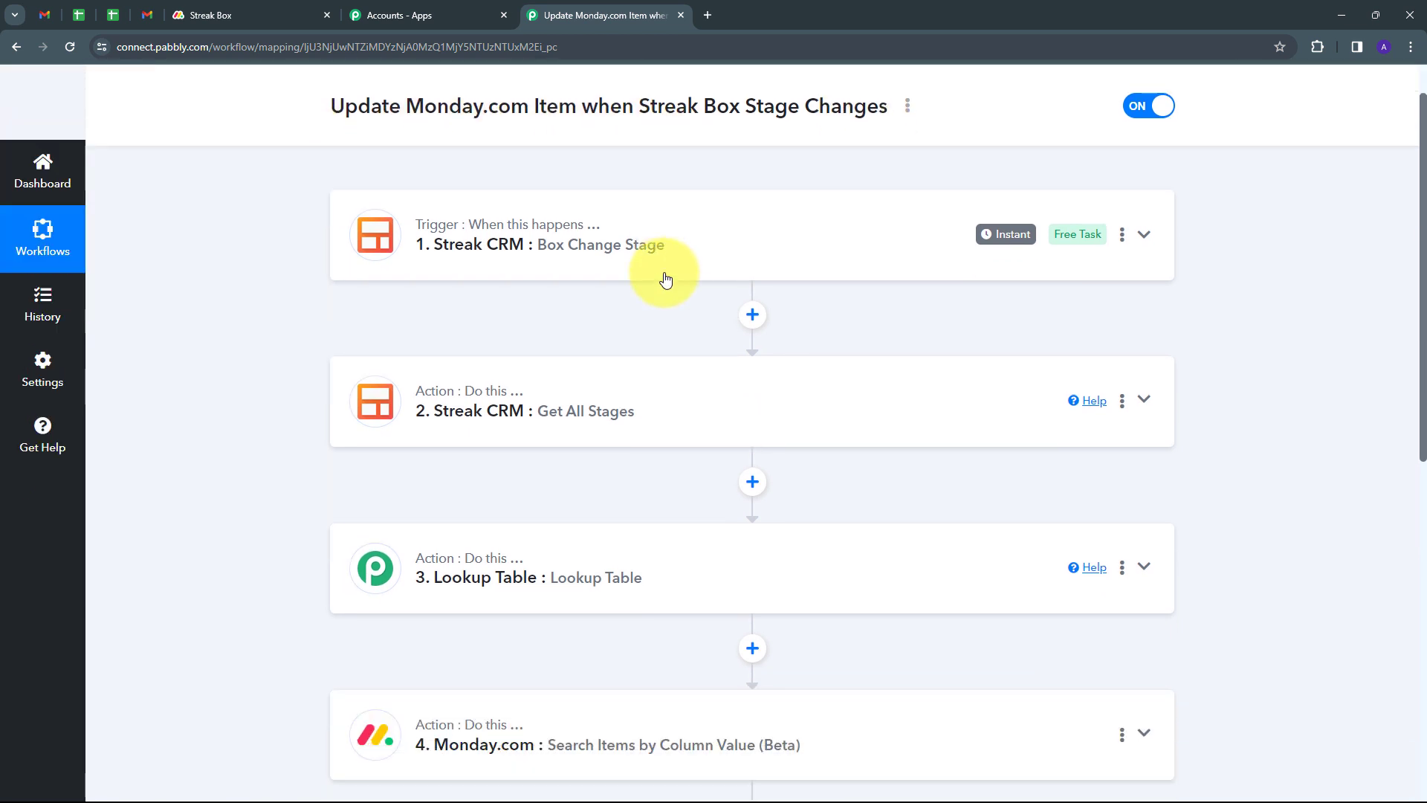
{"action": "scroll", "coordinate": [290, 290], "scroll_direction": "down", "scroll_amount": 1}
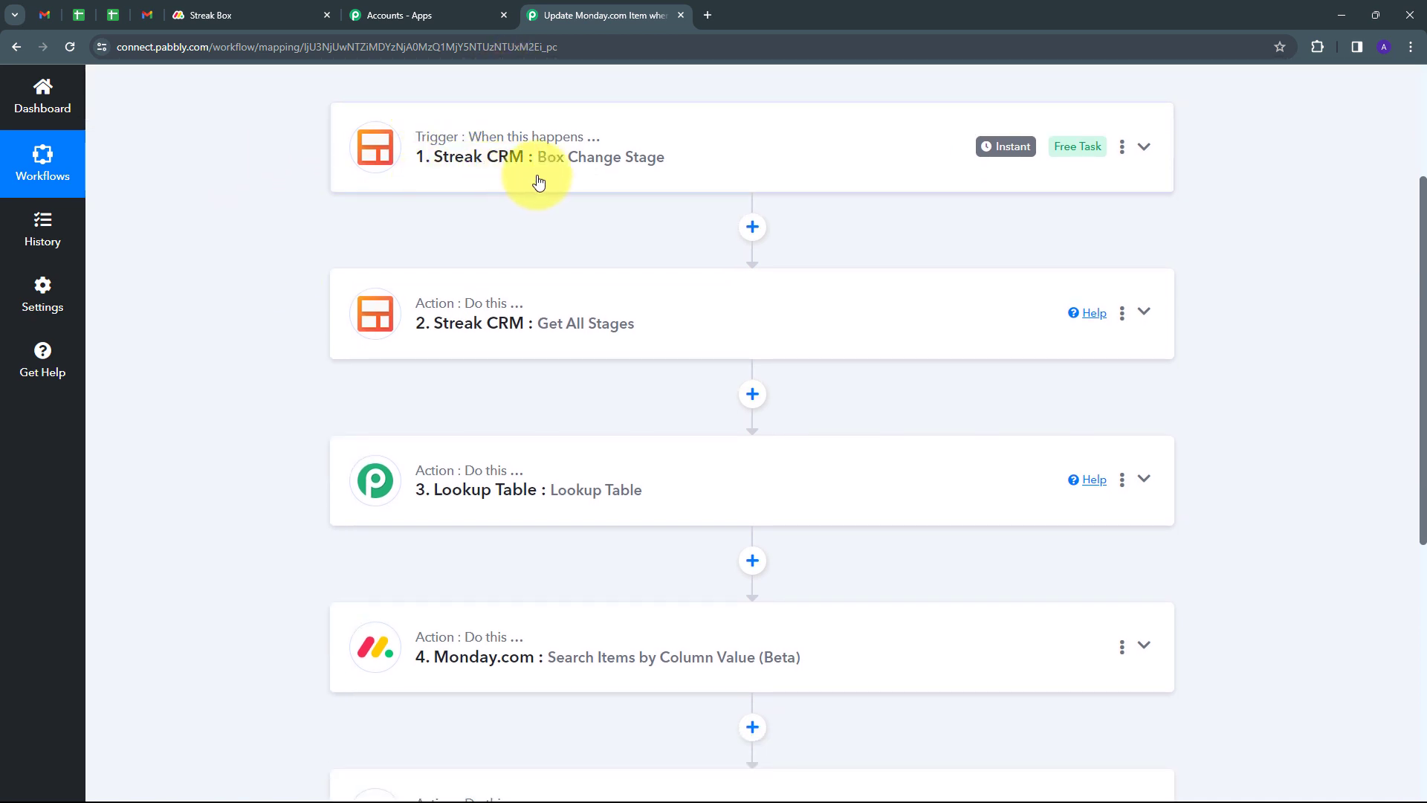
{"action": "scroll", "coordinate": [257, 218], "scroll_direction": "down", "scroll_amount": 1}
{"action": "scroll", "coordinate": [256, 215], "scroll_direction": "down", "scroll_amount": 1}
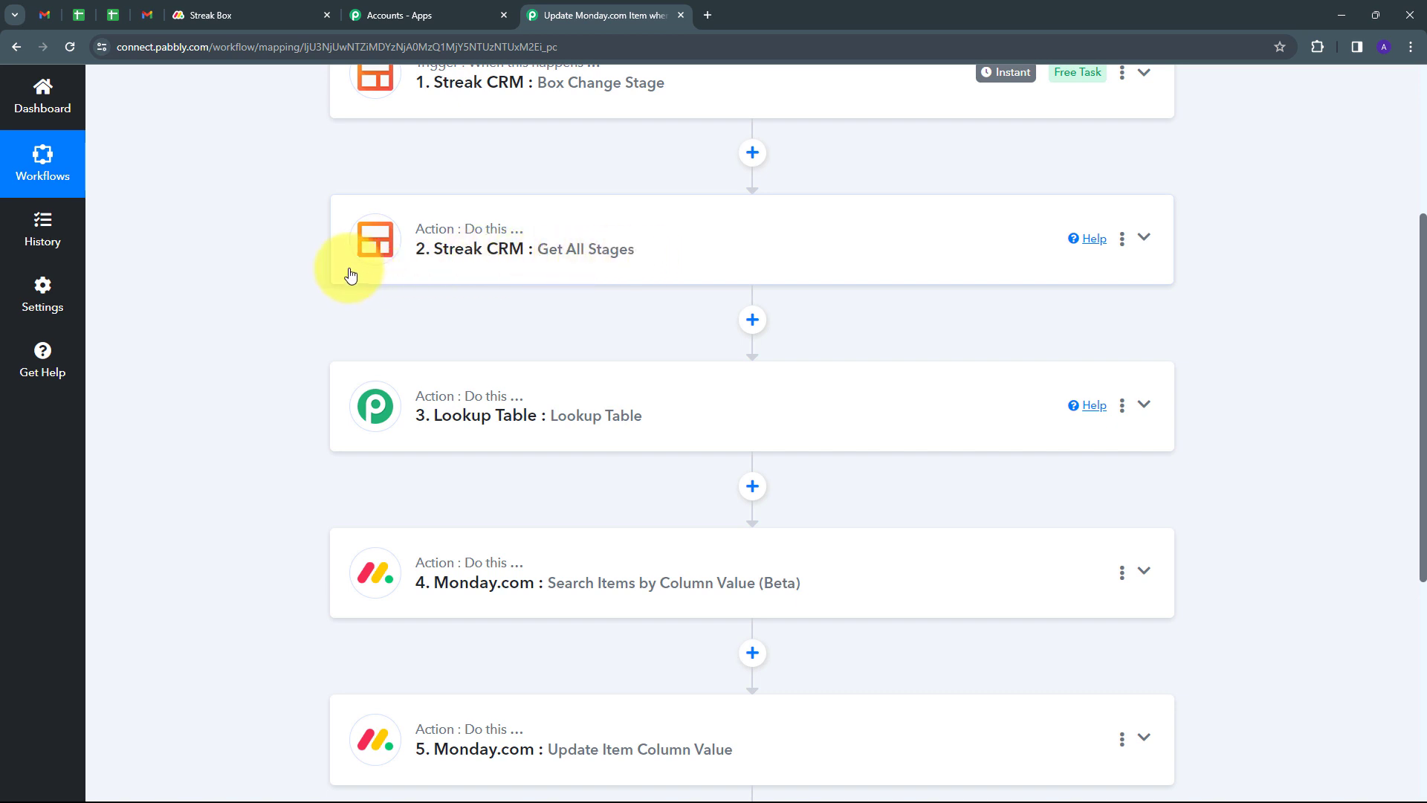
{"action": "scroll", "coordinate": [293, 277], "scroll_direction": "down", "scroll_amount": 1}
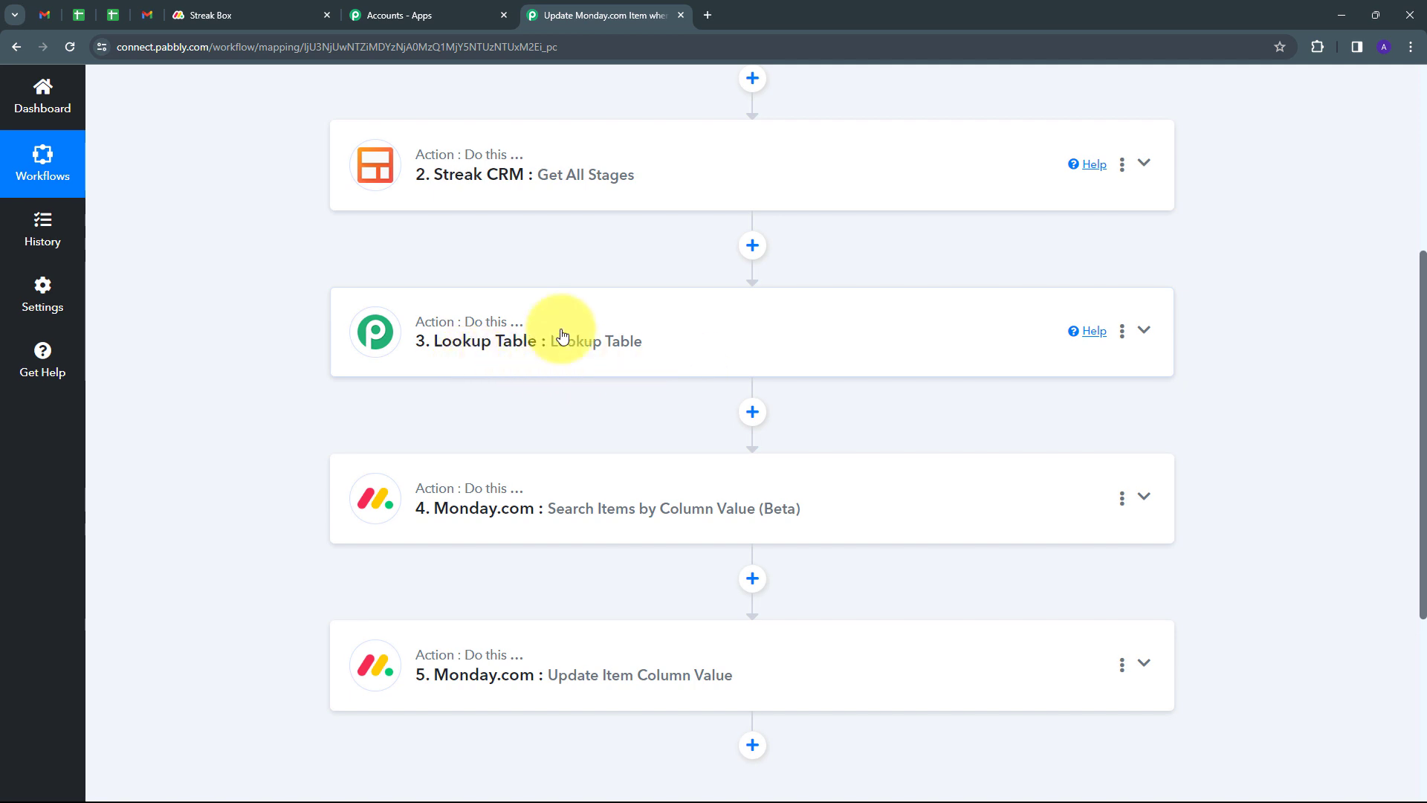
{"action": "scroll", "coordinate": [562, 336], "scroll_direction": "down", "scroll_amount": 2}
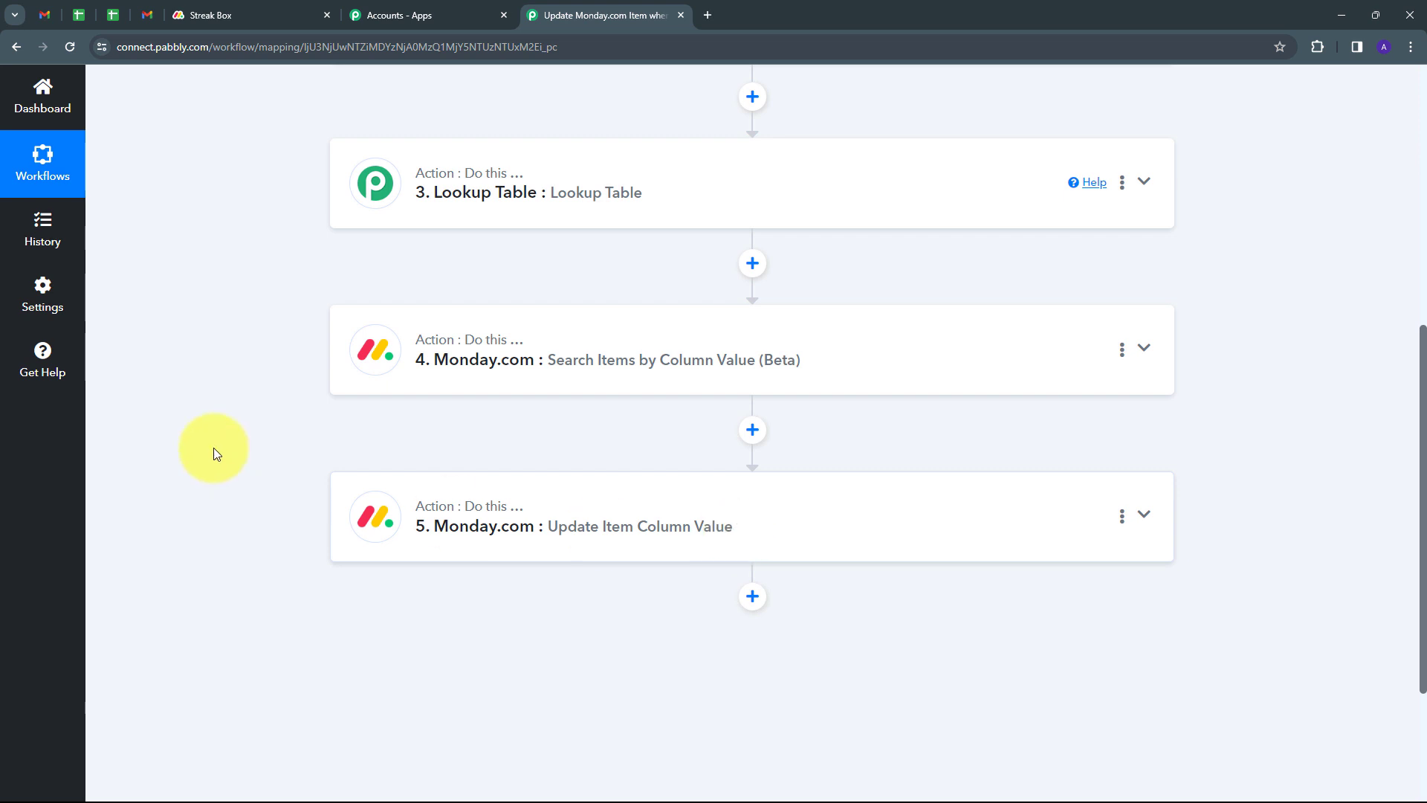
{"action": "scroll", "coordinate": [291, 434], "scroll_direction": "up", "scroll_amount": 7}
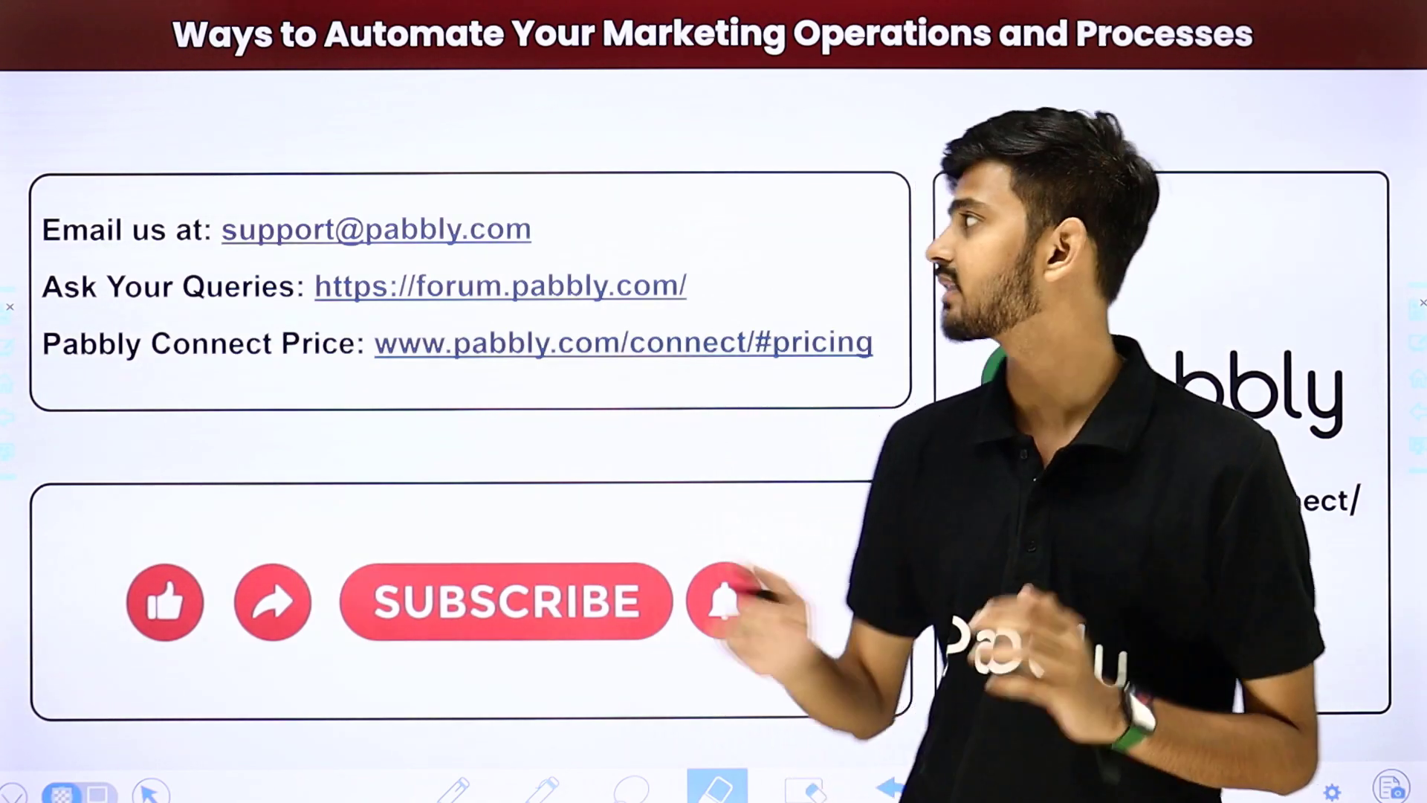
{"action": "left_click_drag", "start_coordinate": [573, 233], "coordinate": [685, 148]}
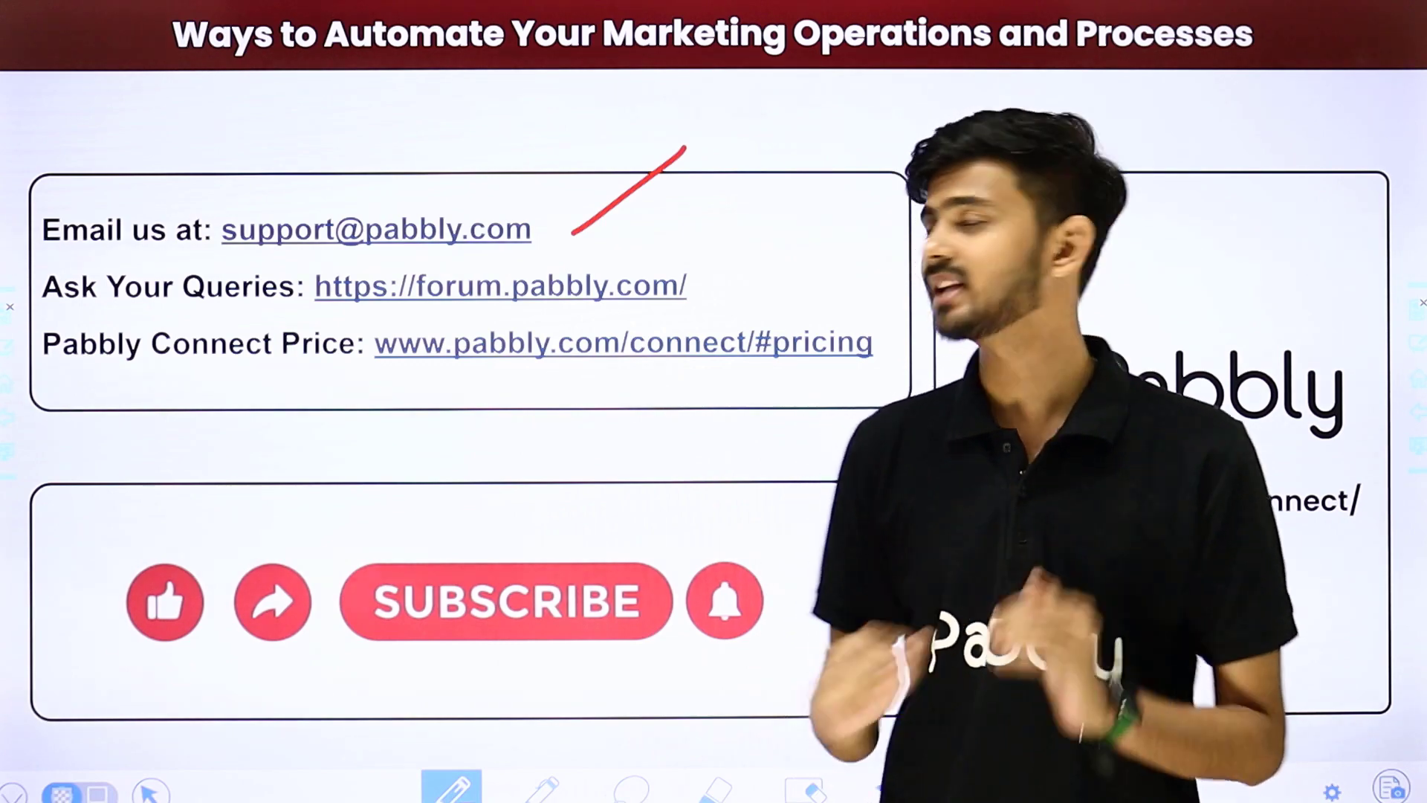
{"action": "left_click_drag", "start_coordinate": [707, 288], "coordinate": [806, 217]}
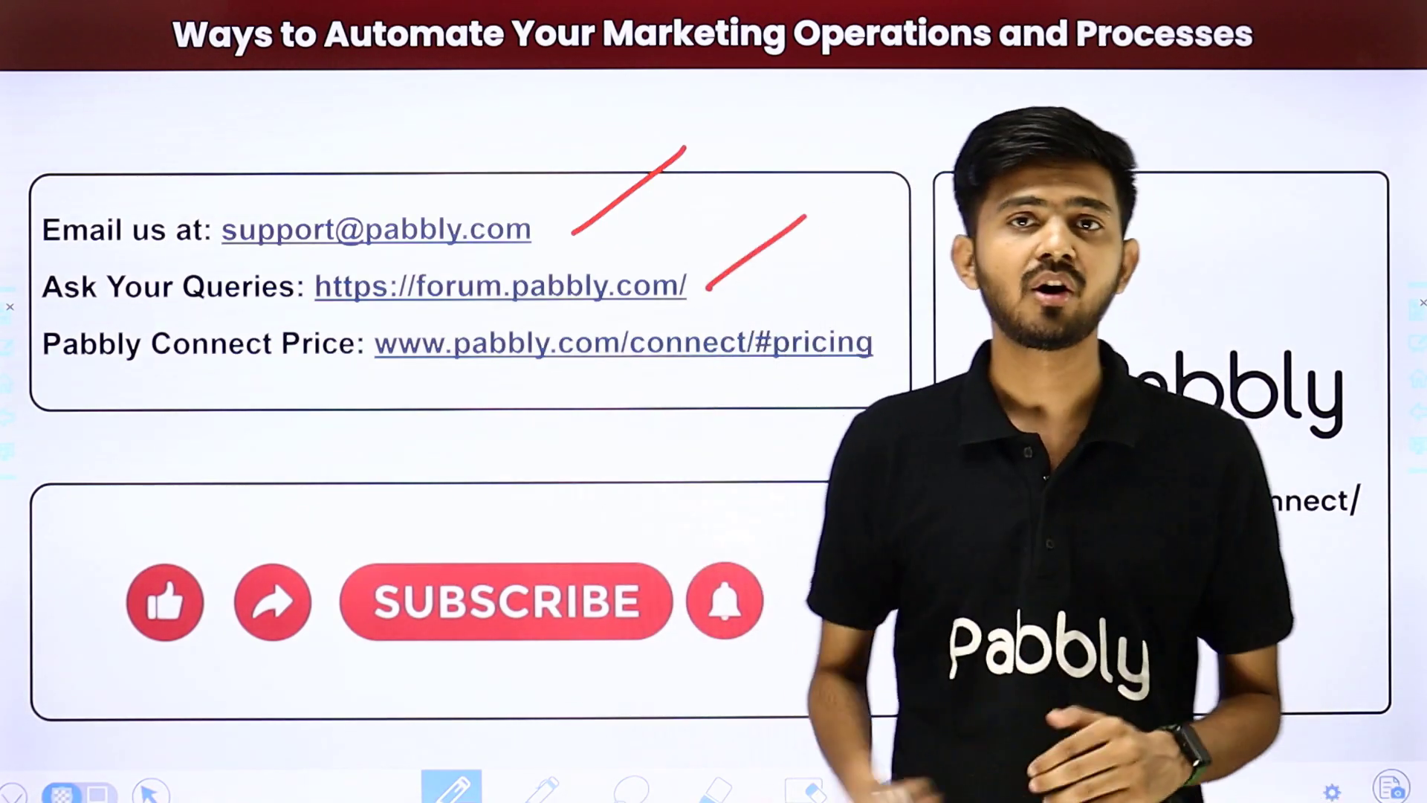